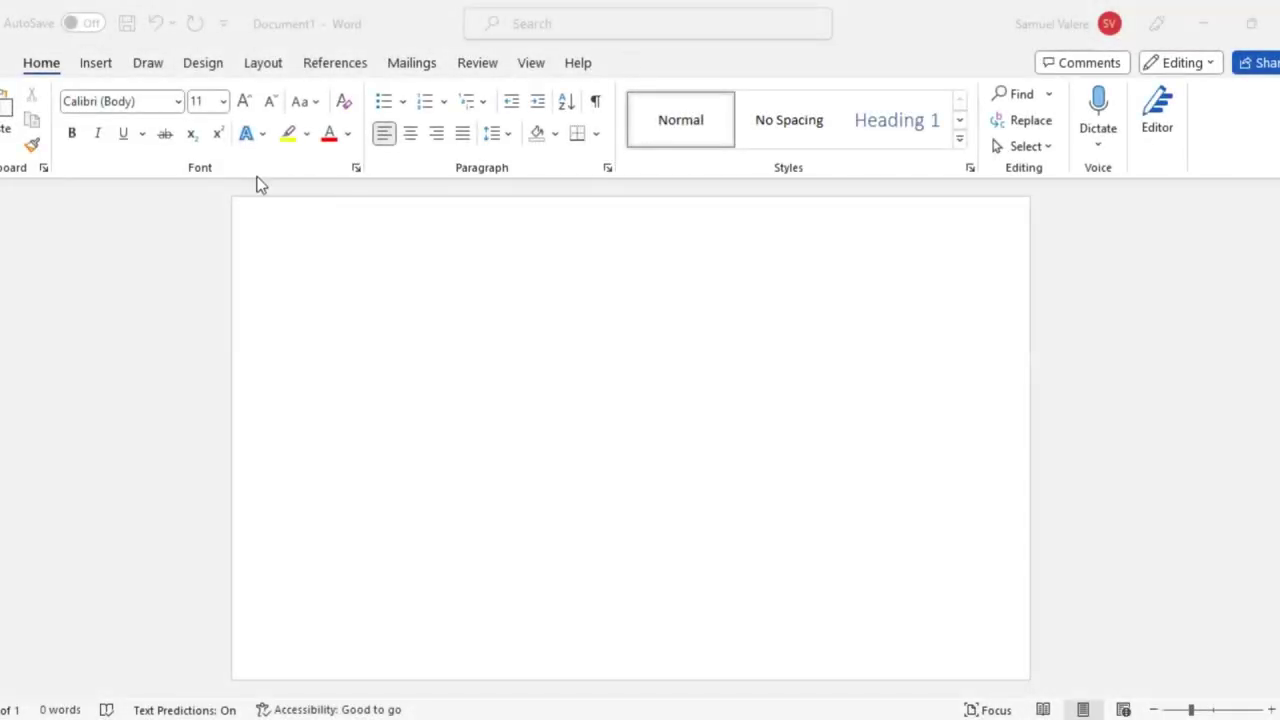
Draw a rectangle from the Shapes gallery covering the whole page
{"action": "left_click", "coordinate": [98, 66]}
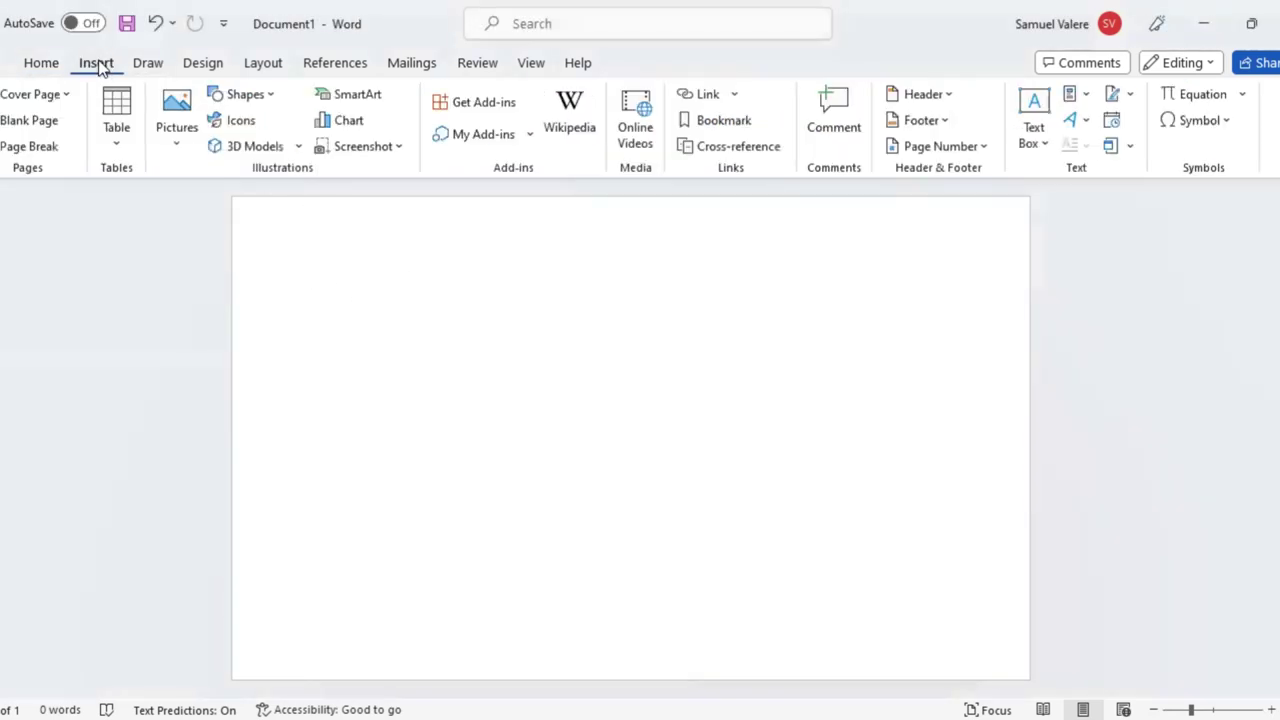
{"action": "left_click", "coordinate": [262, 97]}
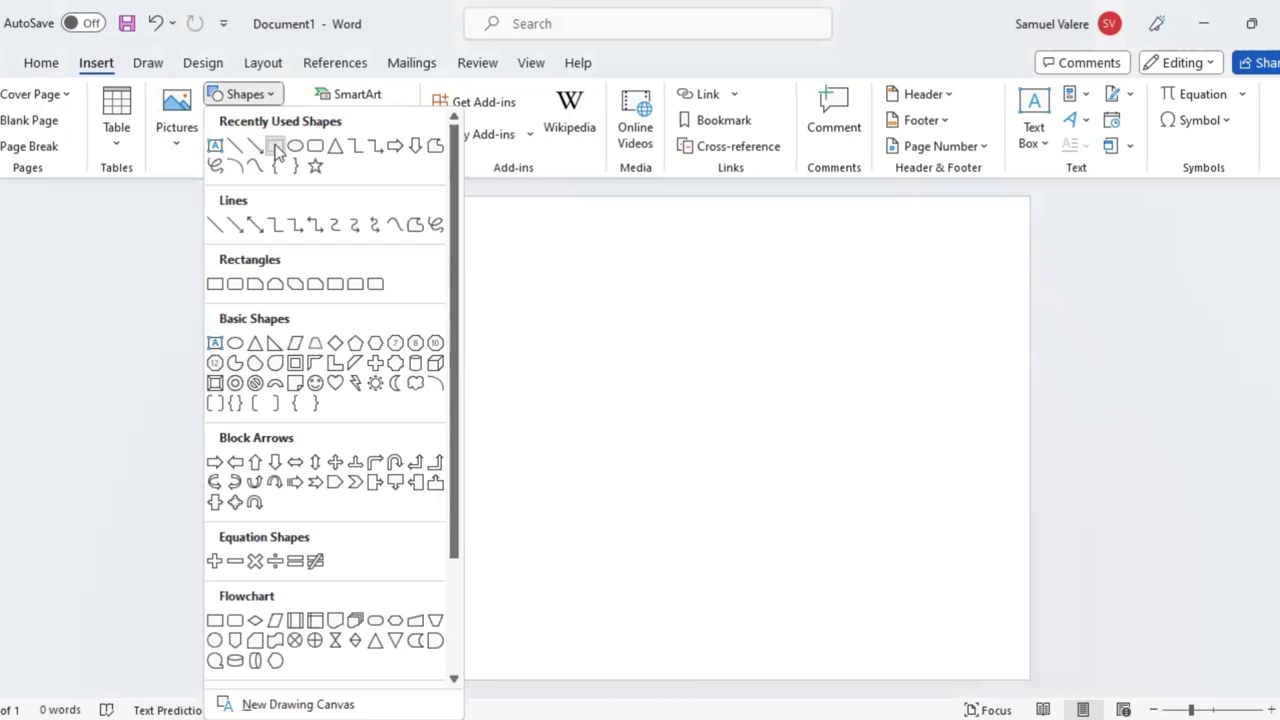
{"action": "left_click", "coordinate": [275, 147]}
{"action": "mouse_move", "coordinate": [233, 198]}
{"action": "left_mouse_down"}
{"action": "mouse_move", "coordinate": [1090, 703]}
{"action": "mouse_move", "coordinate": [1030, 680]}
{"action": "left_mouse_up"}
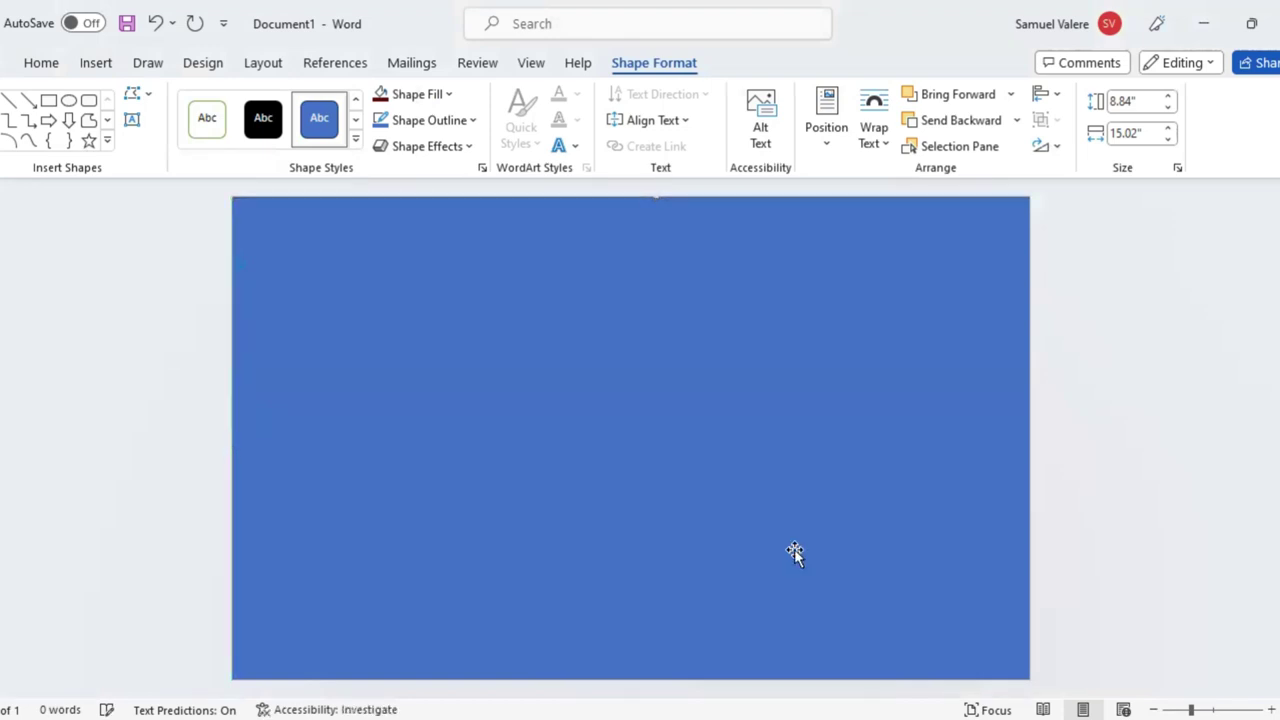
Remove the rectangle's outline and fill it with the recent dark red
{"action": "left_click", "coordinate": [473, 121]}
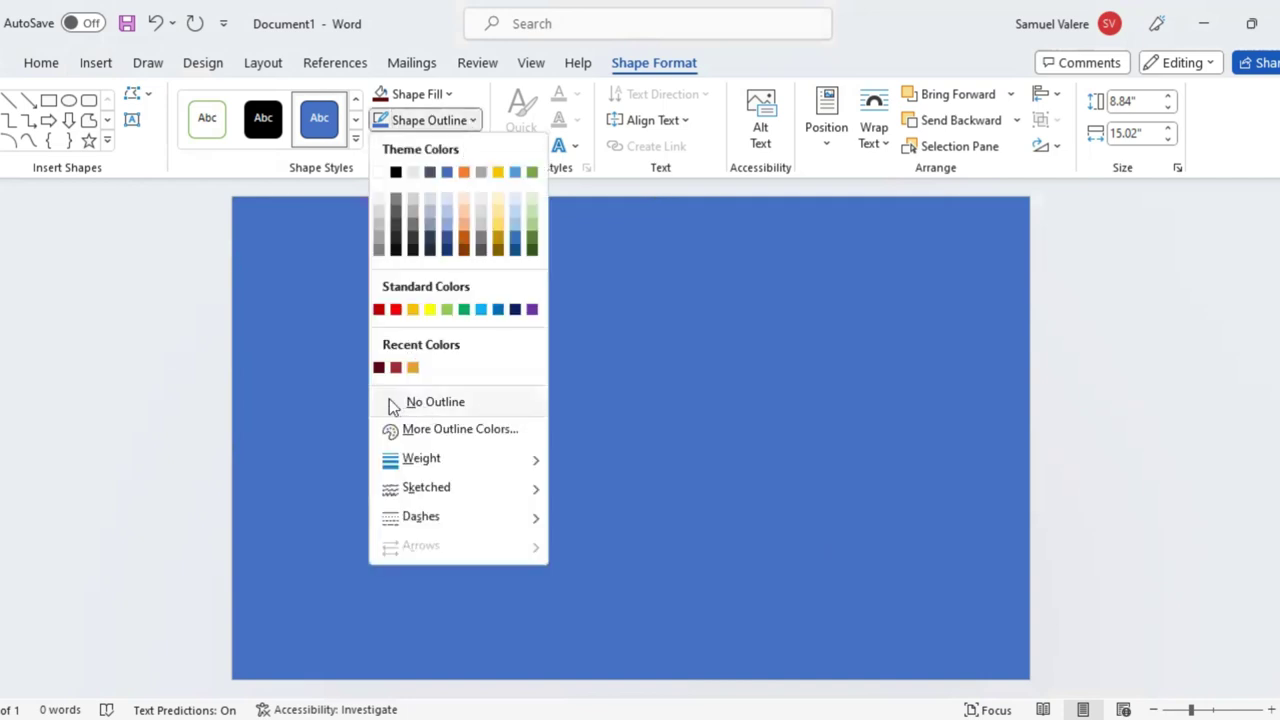
{"action": "left_click", "coordinate": [450, 94]}
{"action": "left_click", "coordinate": [450, 94]}
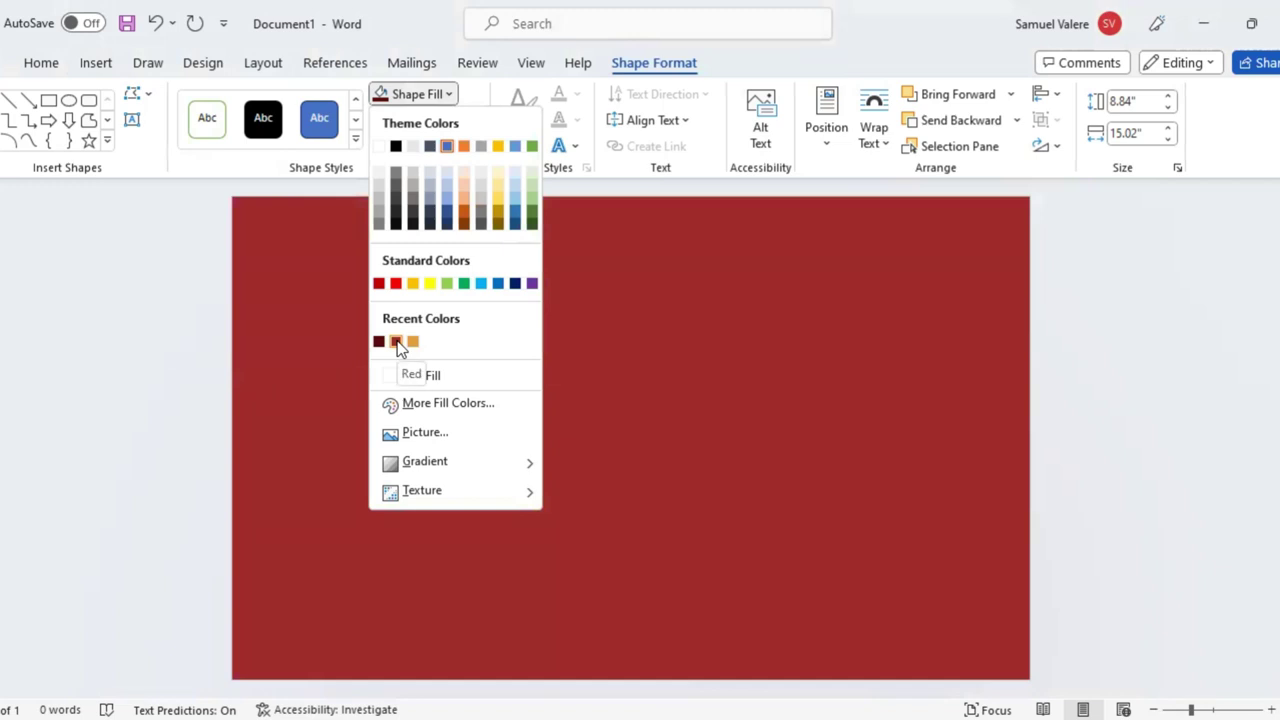
{"action": "key", "text": "Escape"}
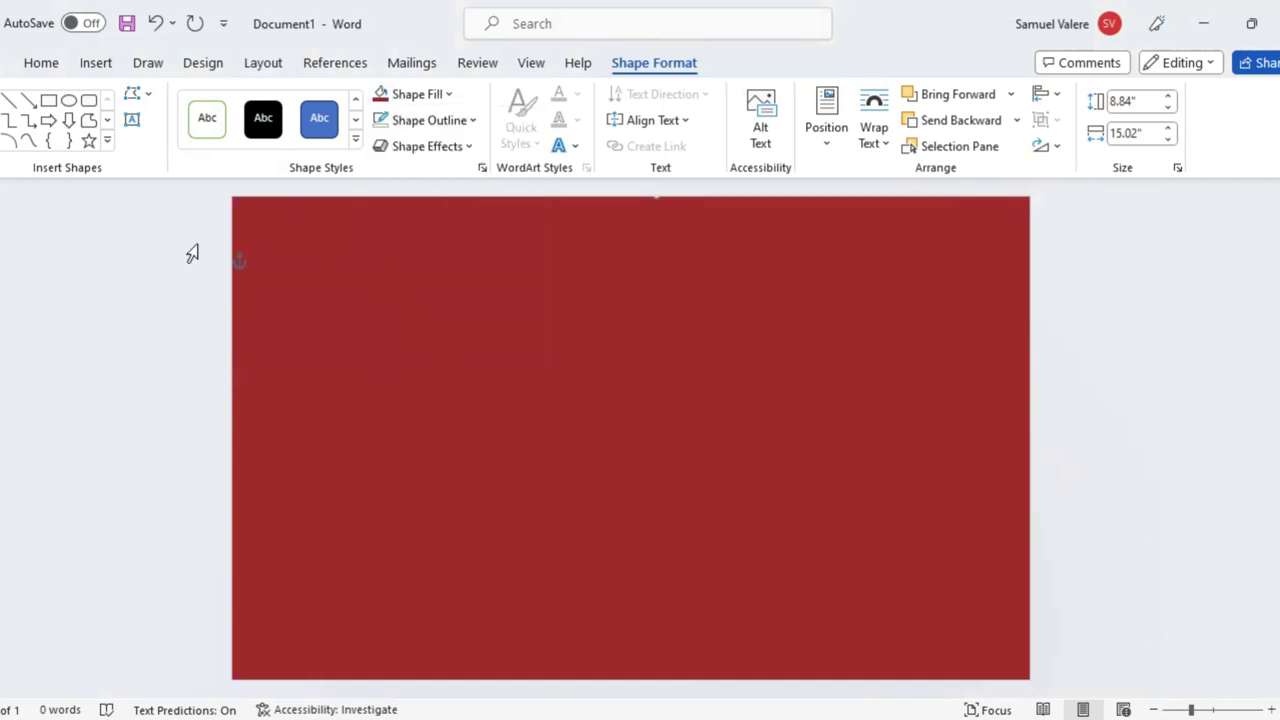
Draw a parallelogram over the red background and reduce its slant
{"action": "left_click", "coordinate": [108, 142]}
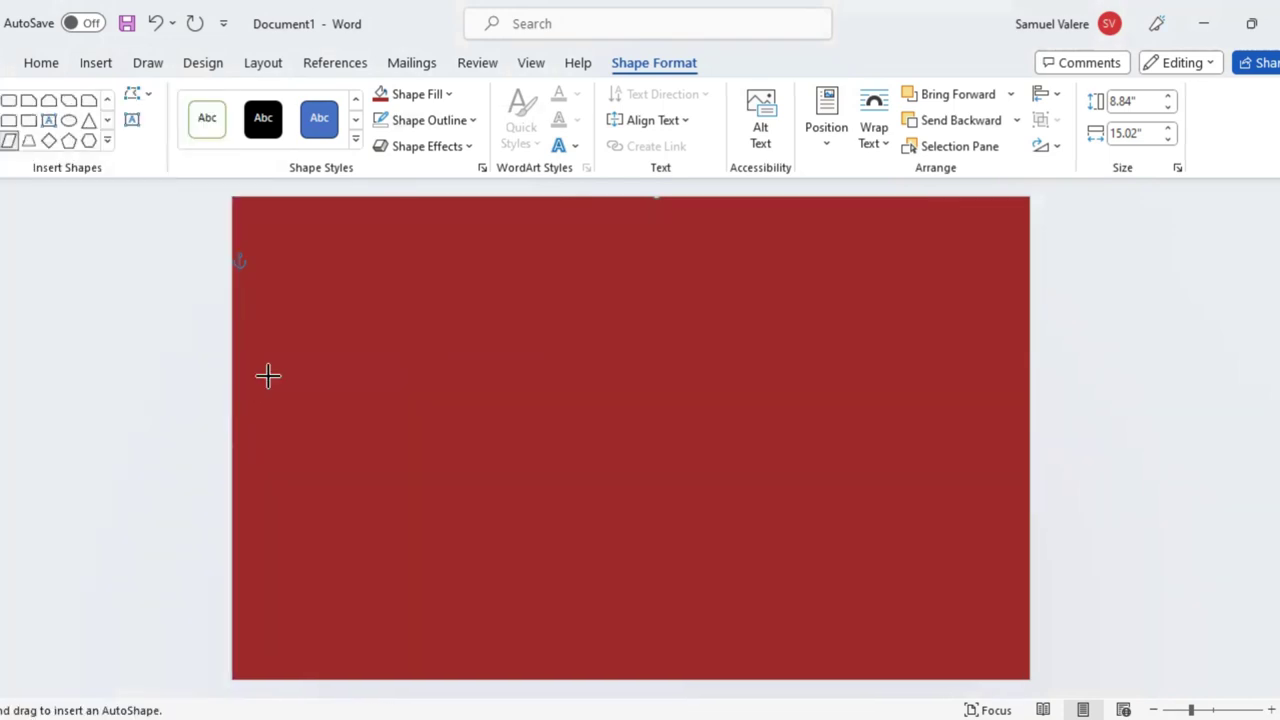
{"action": "mouse_move", "coordinate": [279, 378]}
{"action": "left_mouse_down"}
{"action": "mouse_move", "coordinate": [642, 578]}
{"action": "mouse_move", "coordinate": [625, 647]}
{"action": "left_mouse_up"}
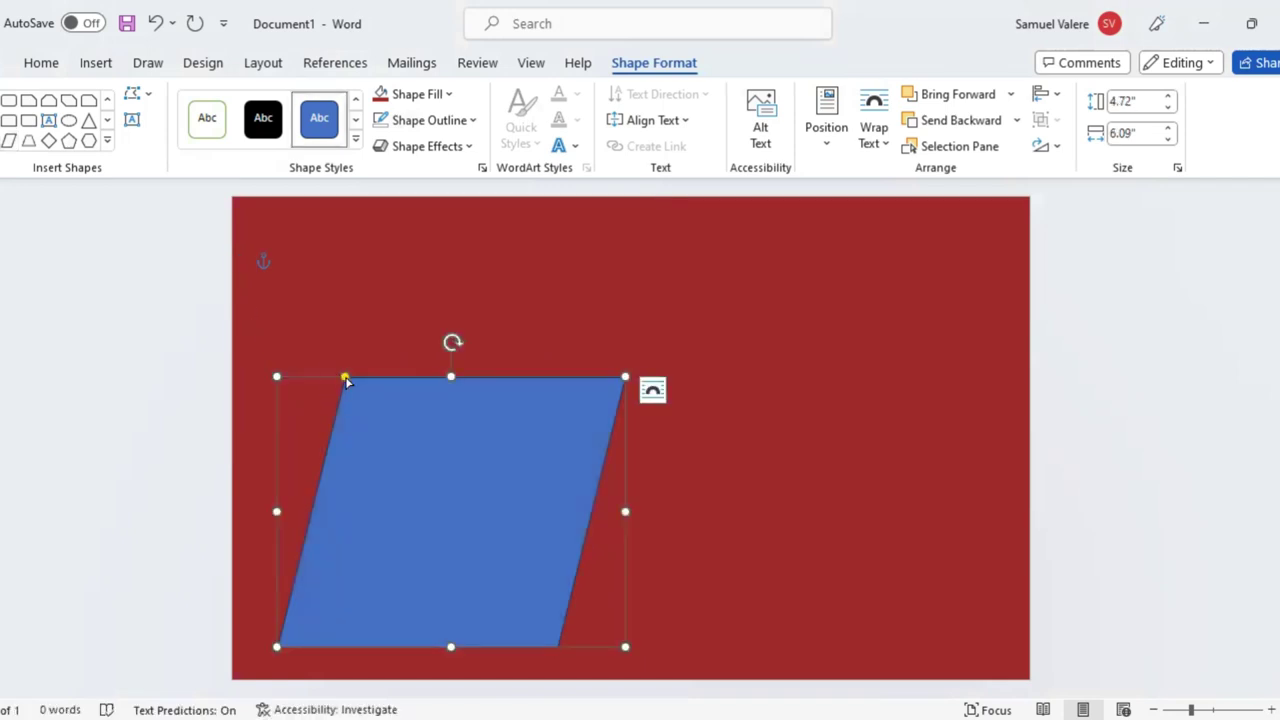
{"action": "left_click_drag", "start_coordinate": [345, 380], "coordinate": [349, 427]}
{"action": "left_click_drag", "start_coordinate": [349, 379], "coordinate": [391, 399]}
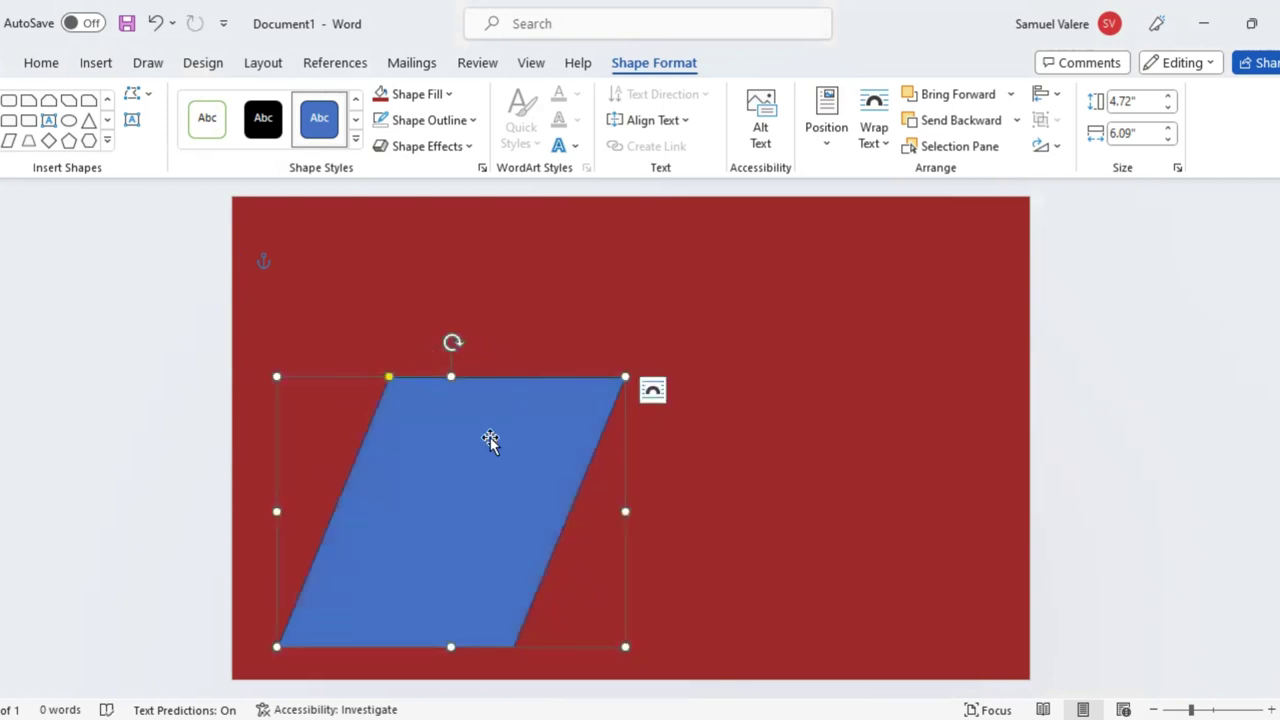
Resize the parallelogram to about 5.63" by 7.07", running off the left and bottom edges
{"action": "mouse_move", "coordinate": [491, 437]}
{"action": "left_mouse_down"}
{"action": "mouse_move", "coordinate": [380, 427]}
{"action": "mouse_move", "coordinate": [363, 440]}
{"action": "left_mouse_up"}
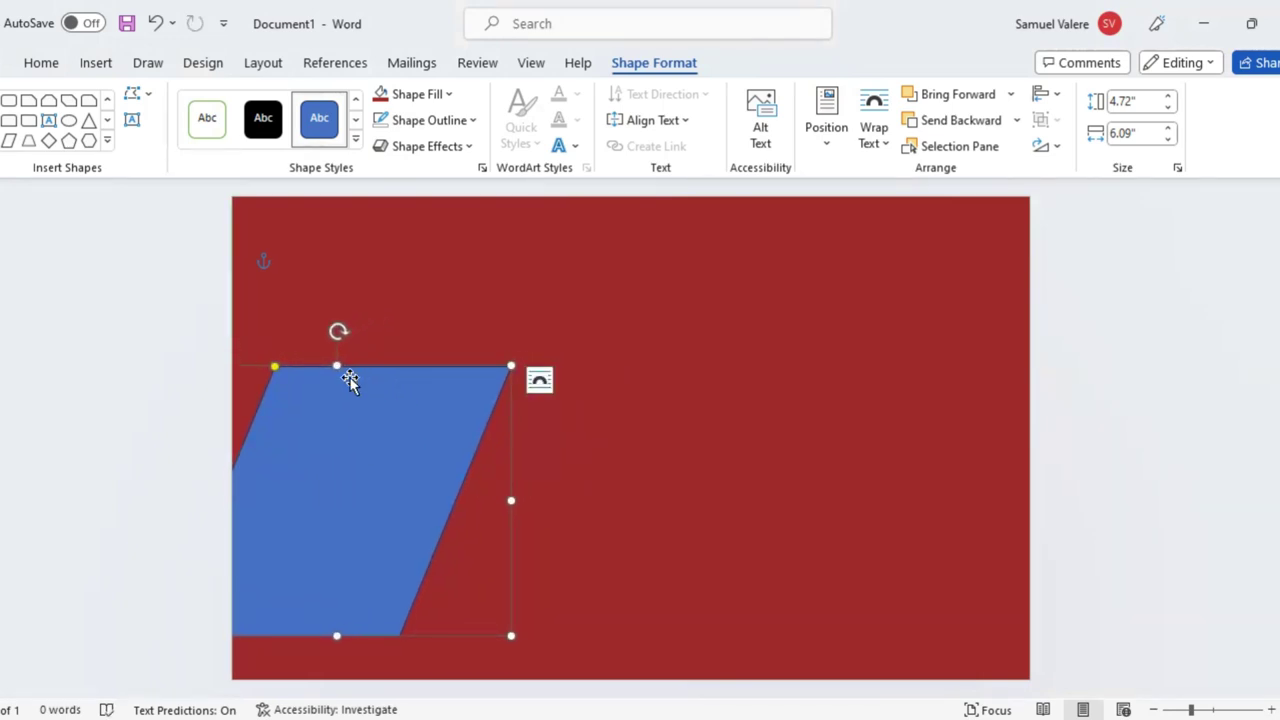
{"action": "left_click_drag", "start_coordinate": [337, 638], "coordinate": [336, 680]}
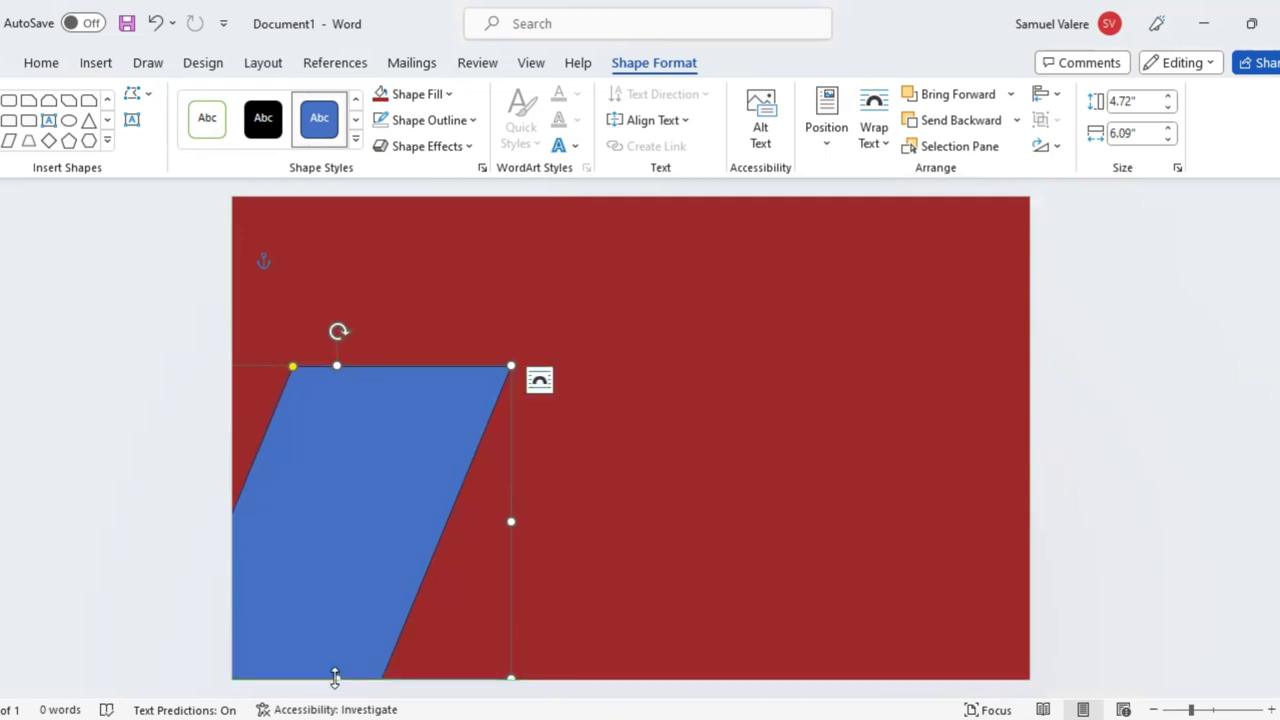
{"action": "left_click_drag", "start_coordinate": [513, 526], "coordinate": [557, 526]}
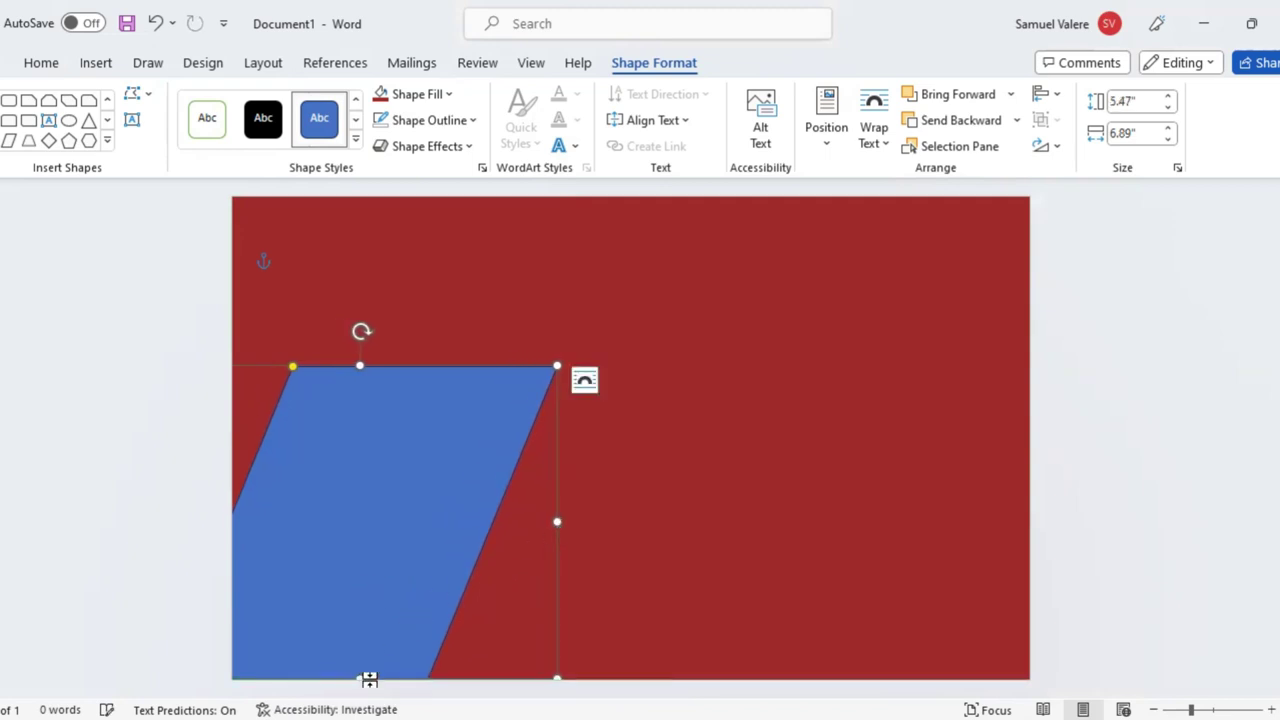
{"action": "left_click_drag", "start_coordinate": [362, 677], "coordinate": [360, 688]}
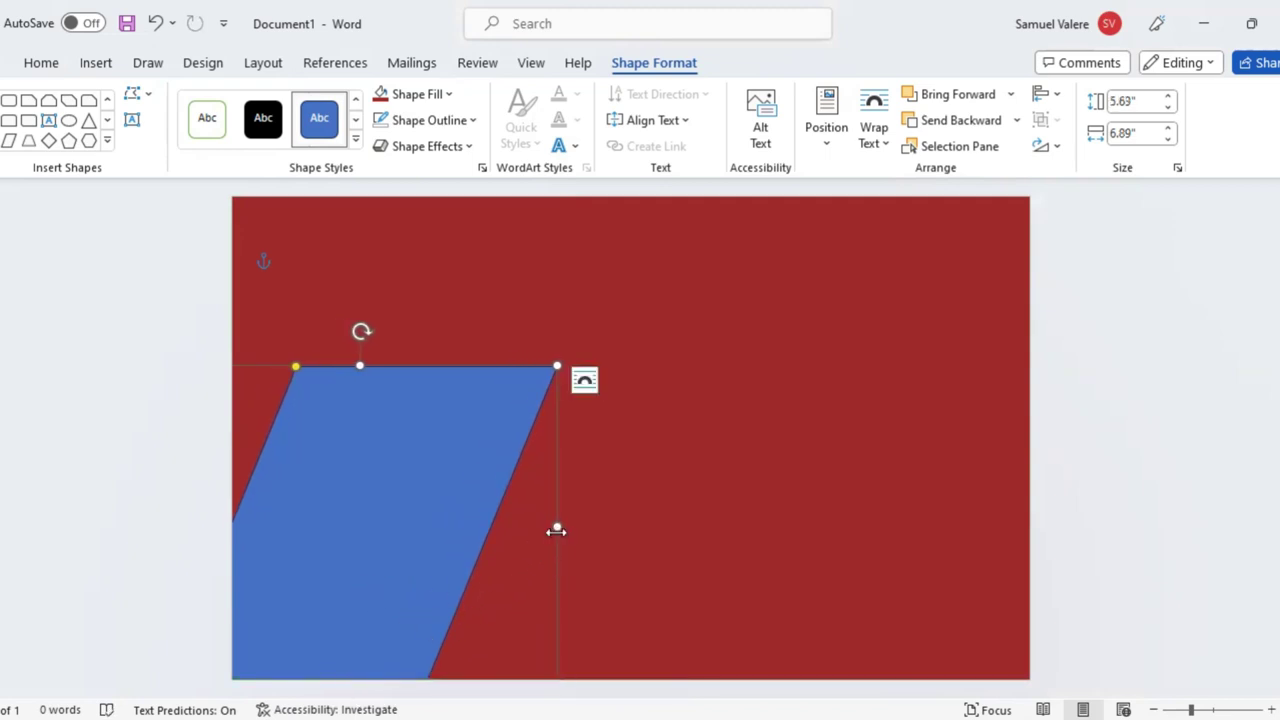
{"action": "left_click_drag", "start_coordinate": [557, 530], "coordinate": [581, 530]}
{"action": "left_click_drag", "start_coordinate": [432, 512], "coordinate": [338, 507]}
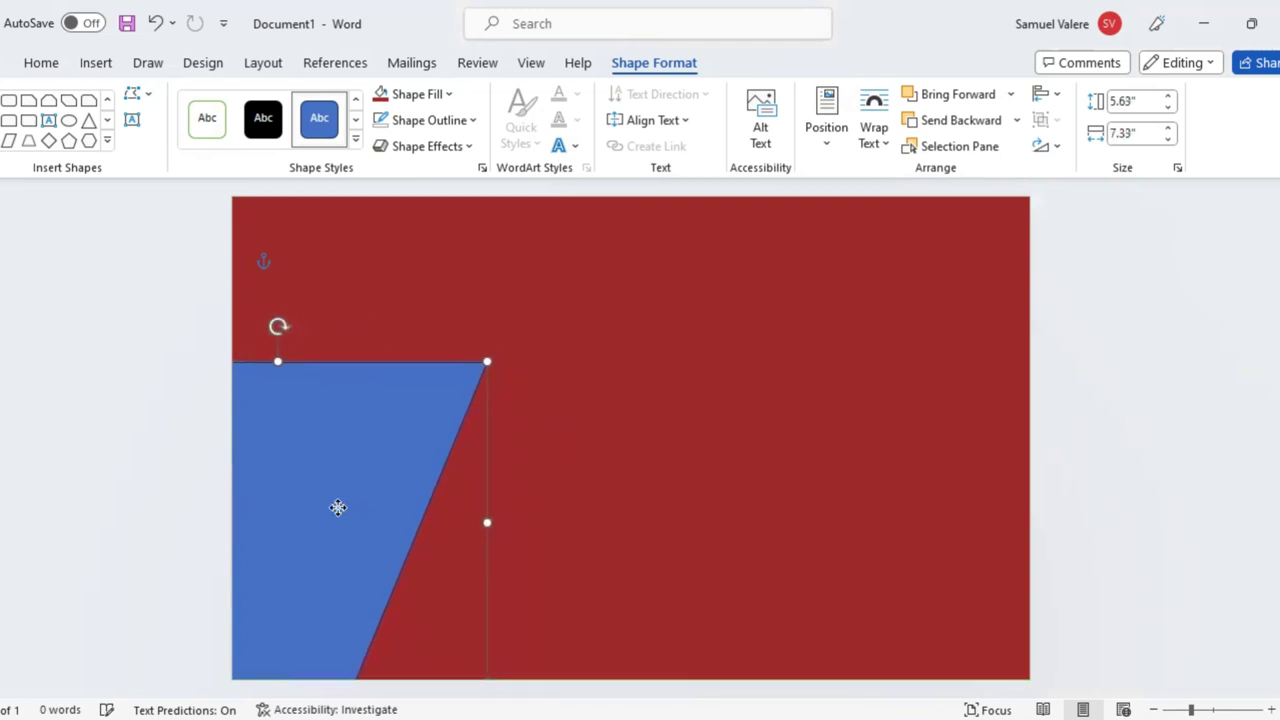
{"action": "left_click_drag", "start_coordinate": [484, 525], "coordinate": [471, 523]}
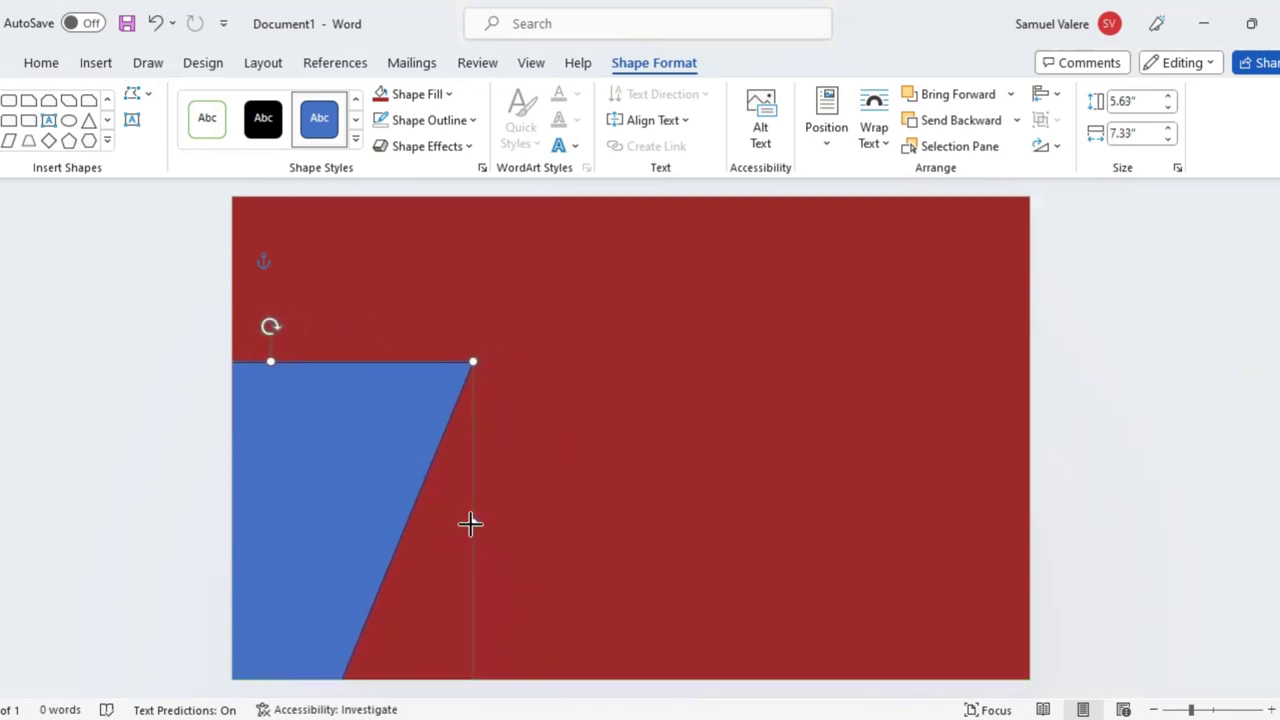
{"action": "left_click_drag", "start_coordinate": [342, 520], "coordinate": [365, 517]}
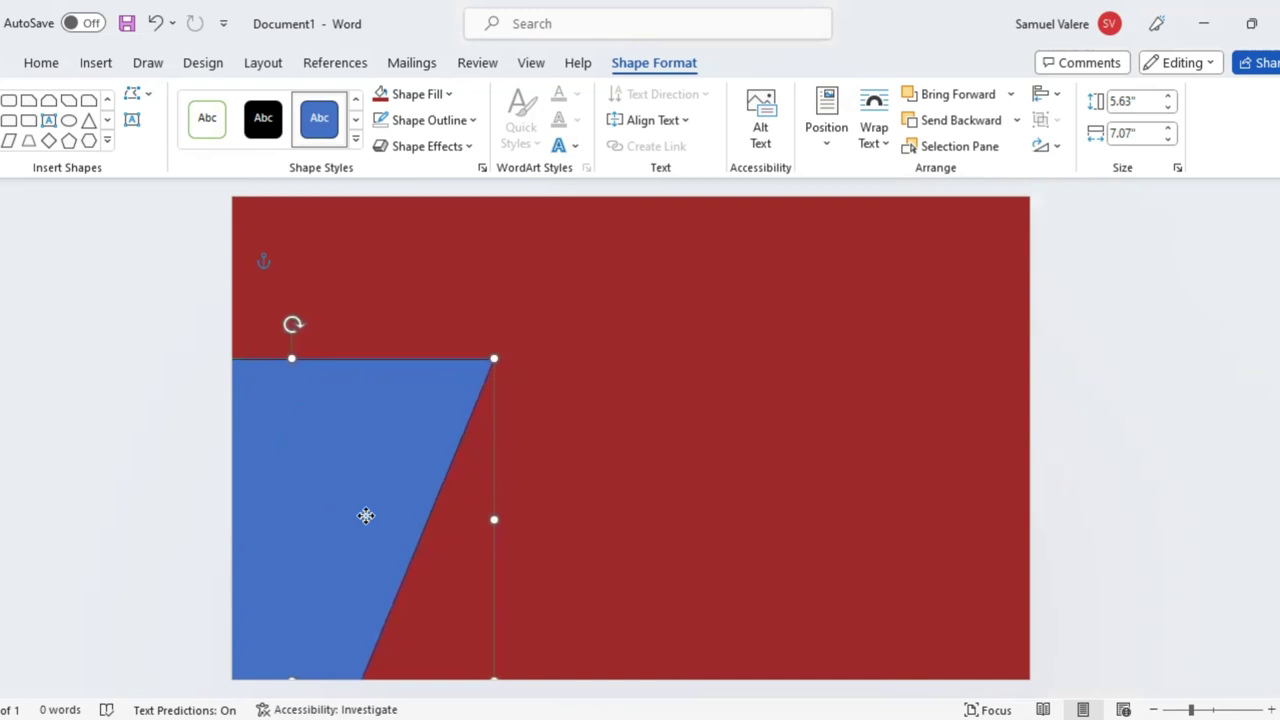
Use Edit Points to raise and shift the blue shape's top-right corner
{"action": "right_click", "coordinate": [345, 425]}
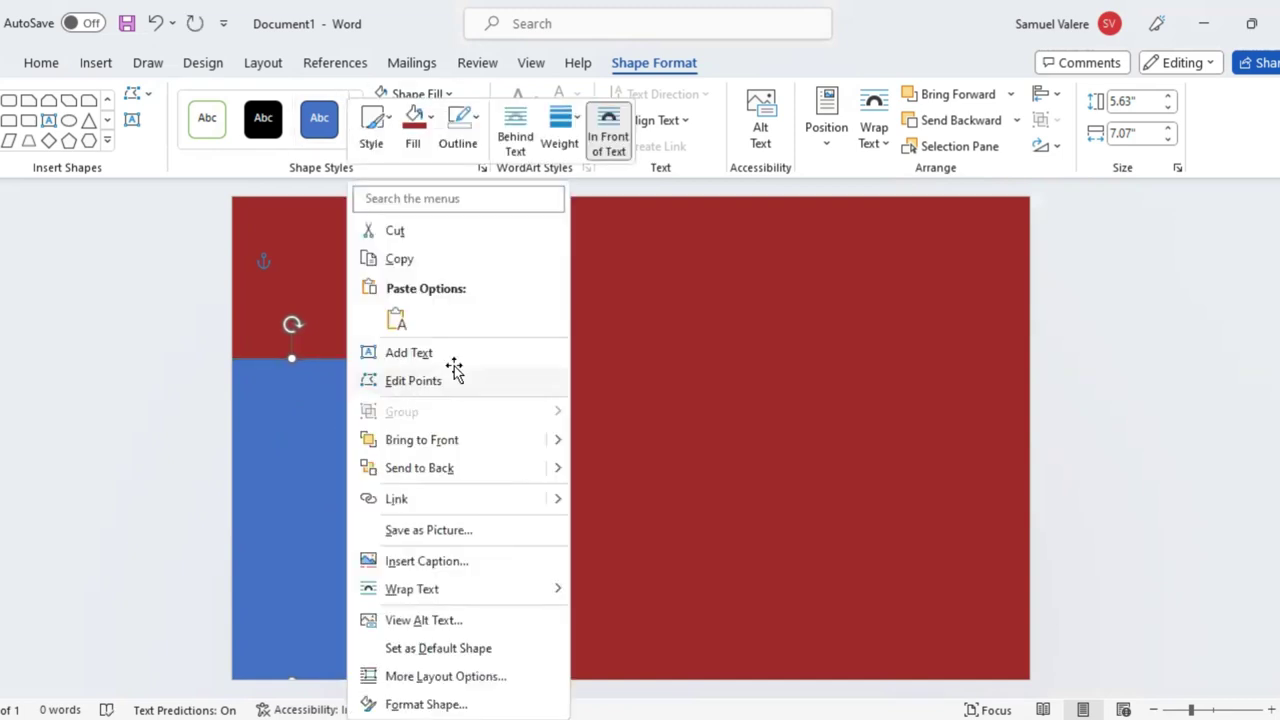
{"action": "left_click", "coordinate": [450, 380]}
{"action": "left_click_drag", "start_coordinate": [493, 359], "coordinate": [491, 283]}
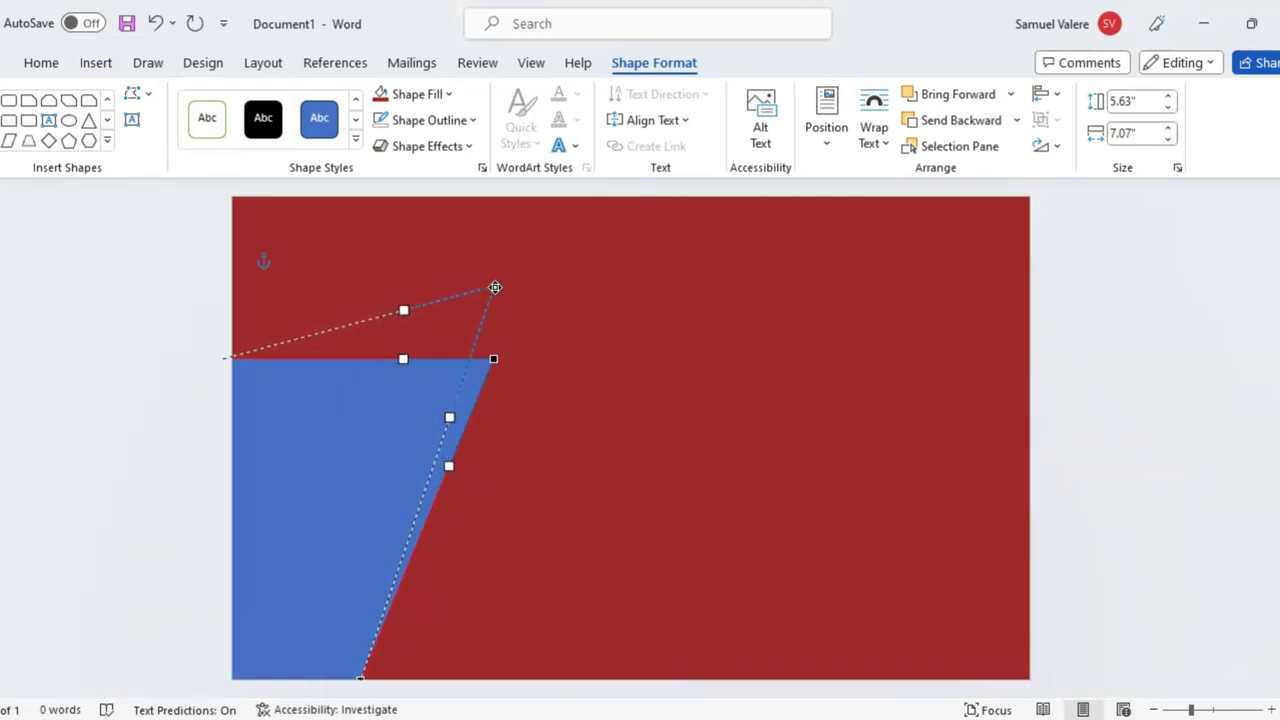
{"action": "left_click_drag", "start_coordinate": [491, 283], "coordinate": [517, 291]}
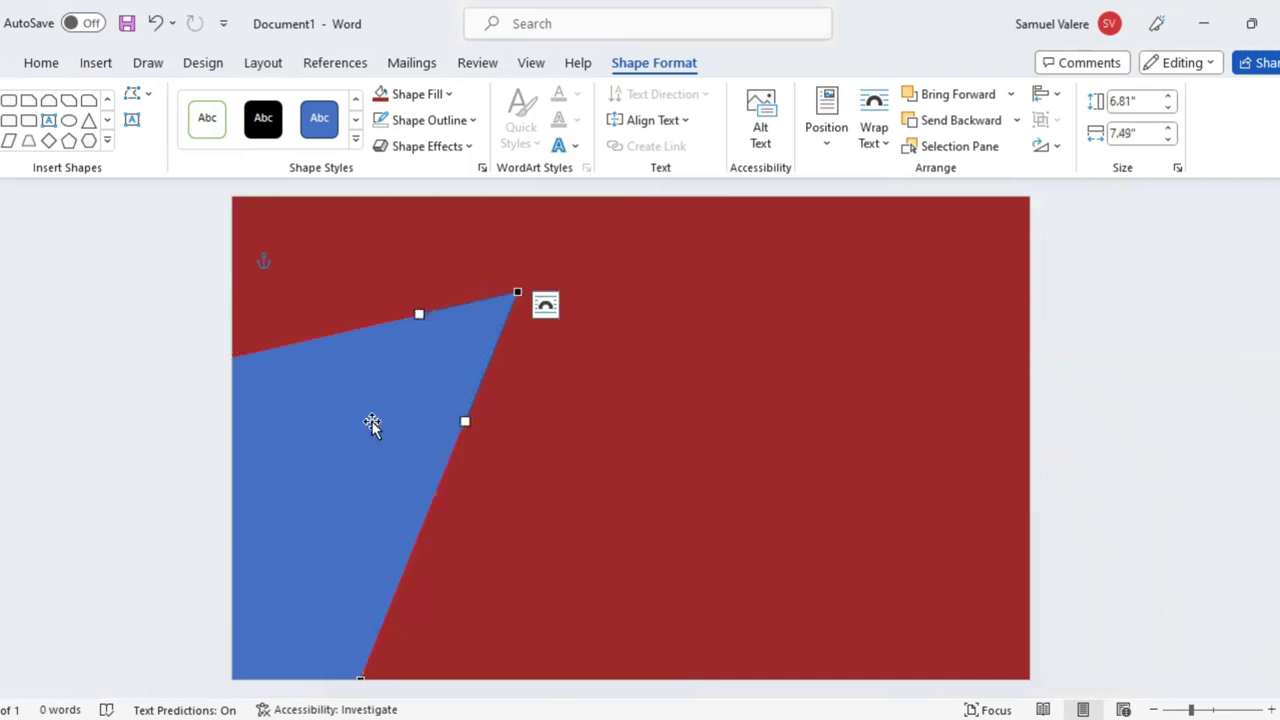
{"action": "left_click", "coordinate": [391, 421]}
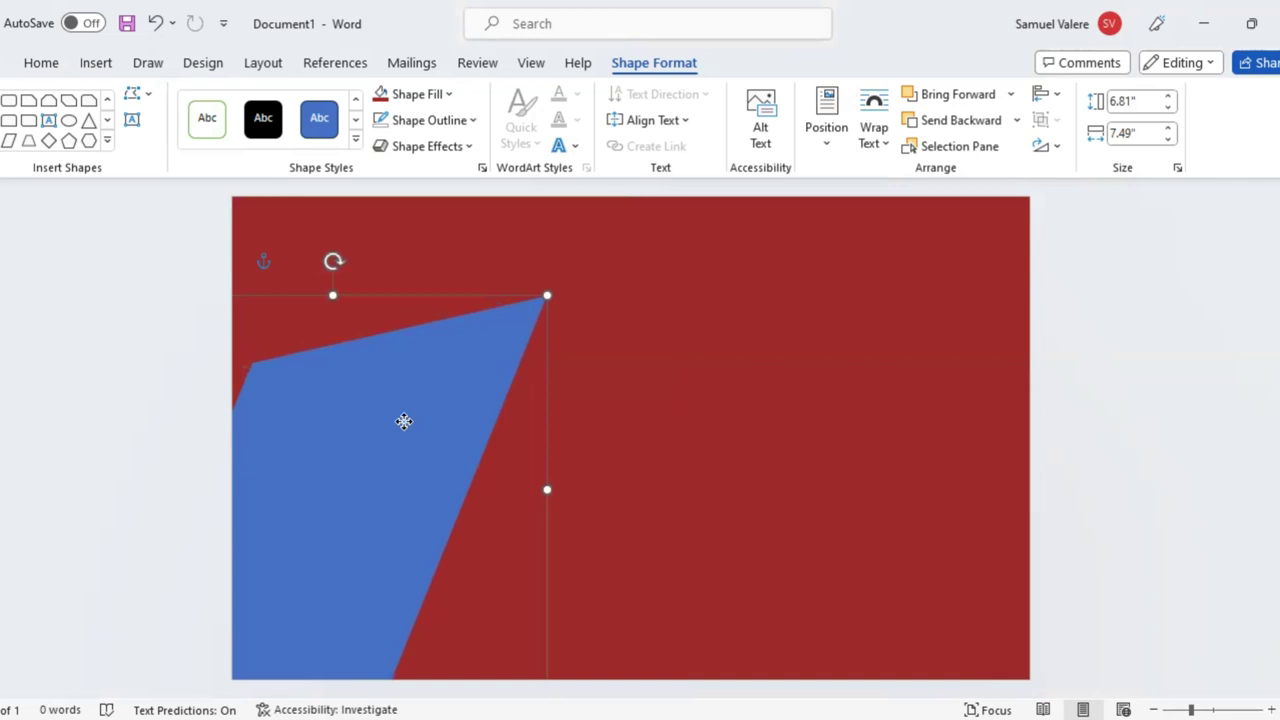
Pull the left corner up, reposition the top-right point, then shift and widen the wedge to 7.53" by 7.39"
{"action": "right_click", "coordinate": [281, 393]}
{"action": "left_click", "coordinate": [322, 381]}
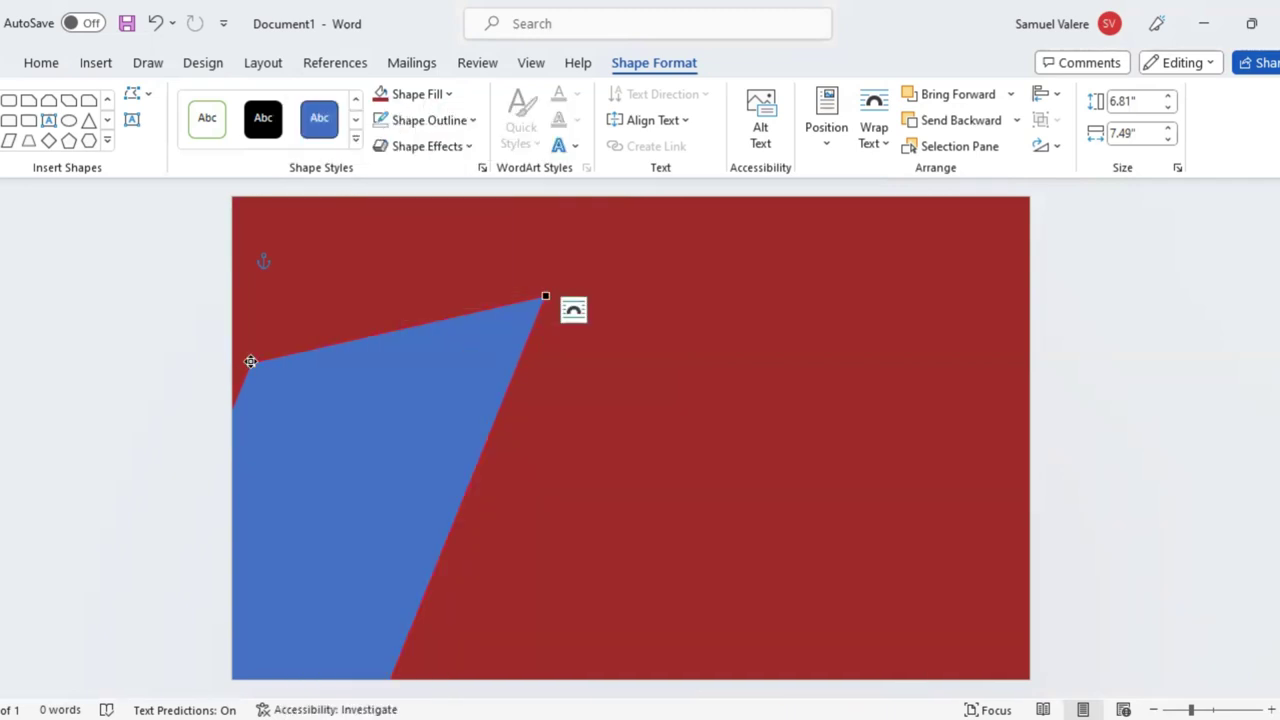
{"action": "mouse_move", "coordinate": [250, 362]}
{"action": "left_mouse_down"}
{"action": "mouse_move", "coordinate": [253, 280]}
{"action": "mouse_move", "coordinate": [249, 309]}
{"action": "mouse_move", "coordinate": [230, 307]}
{"action": "left_mouse_up"}
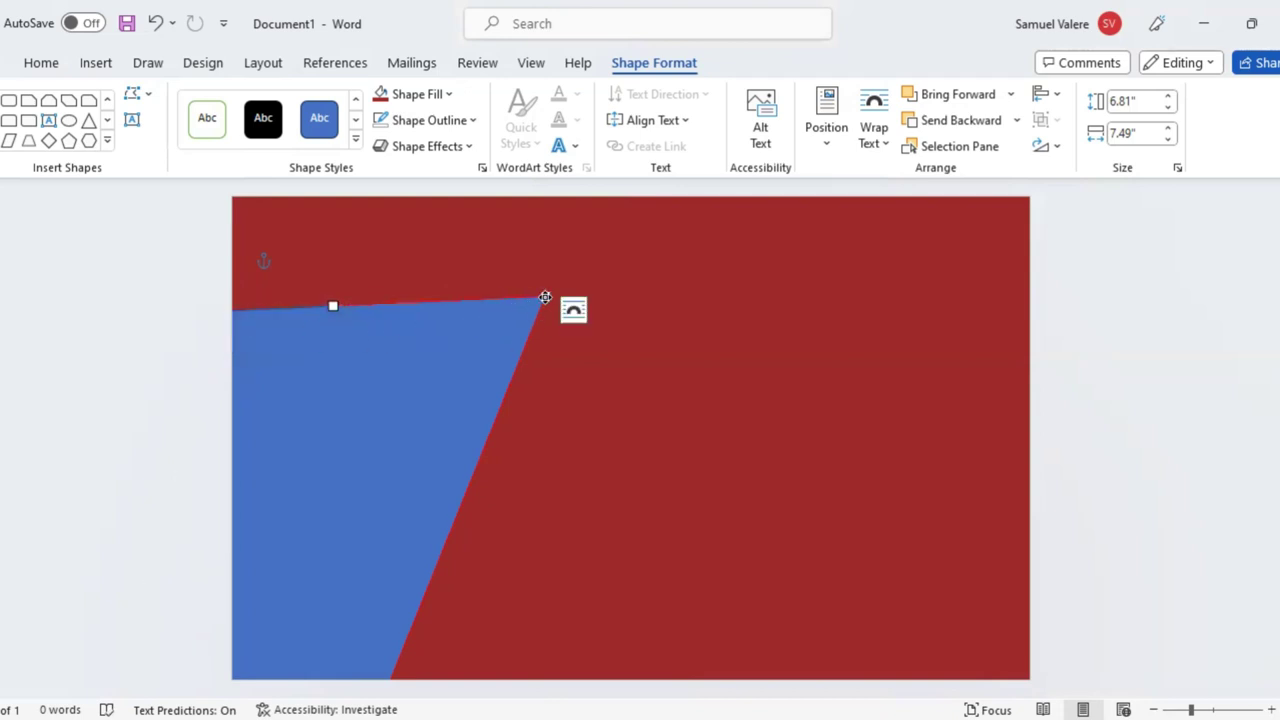
{"action": "left_click_drag", "start_coordinate": [545, 296], "coordinate": [513, 261]}
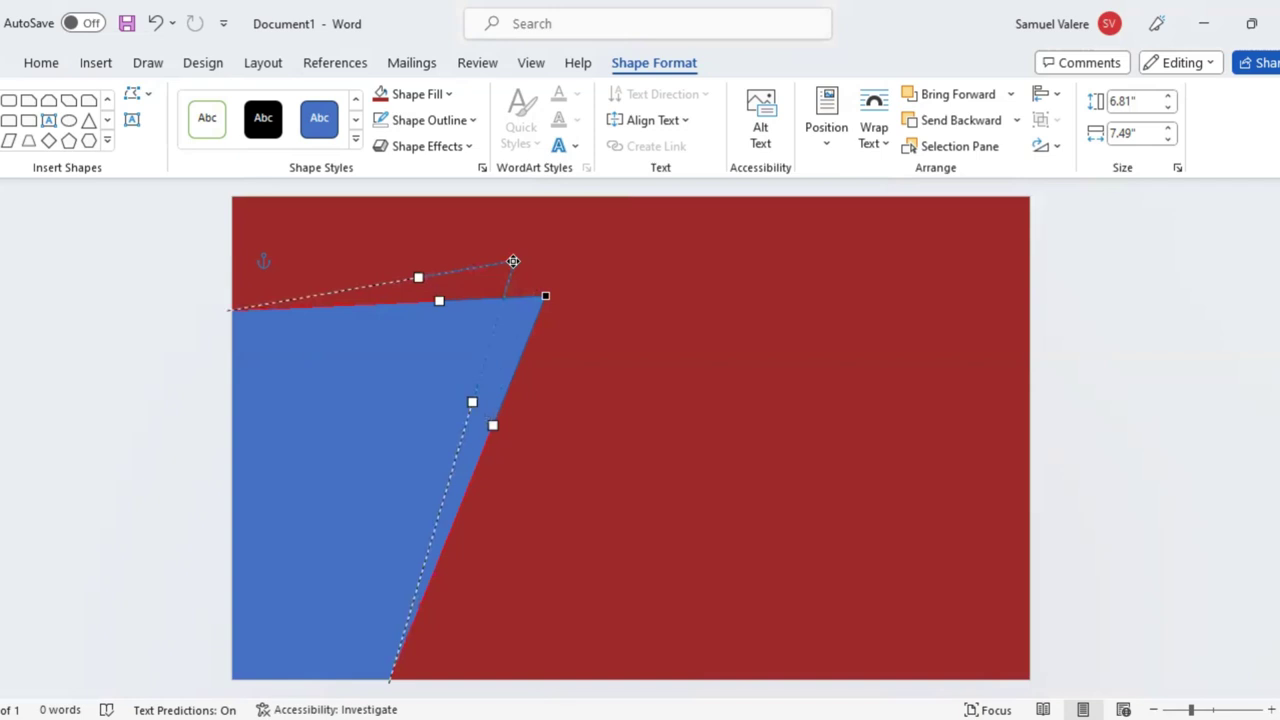
{"action": "left_click_drag", "start_coordinate": [513, 261], "coordinate": [515, 256]}
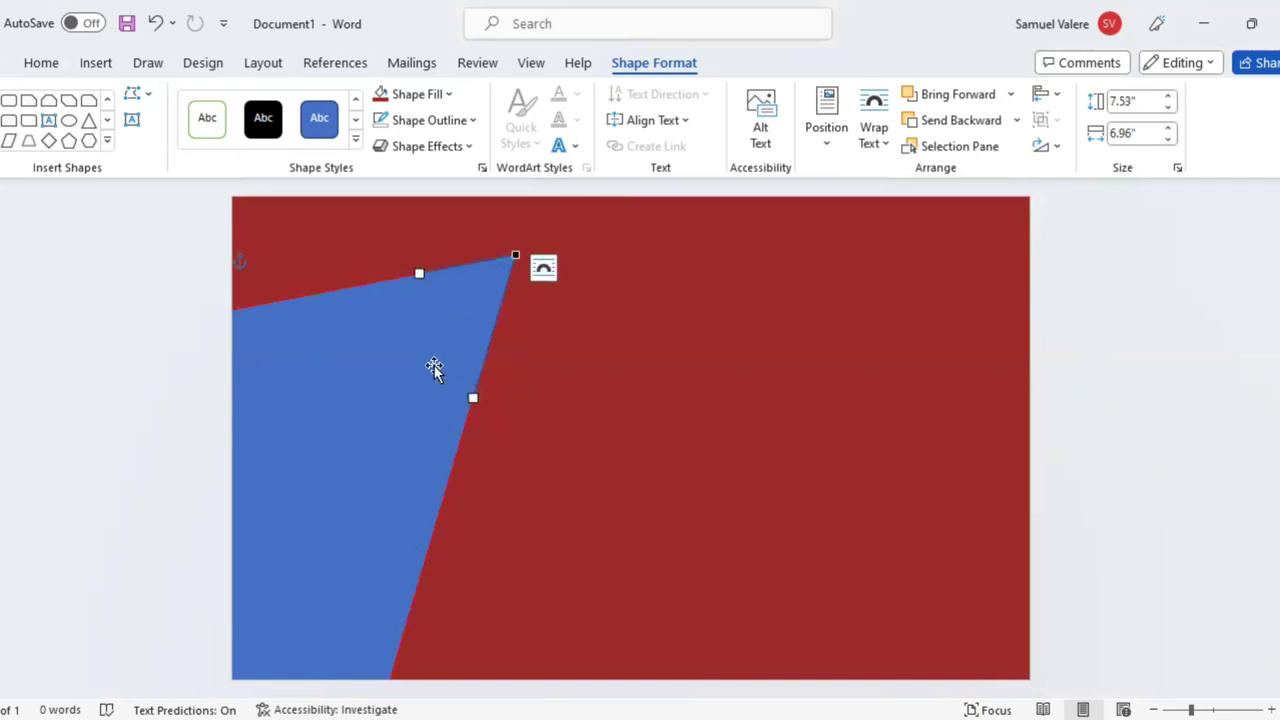
{"action": "left_click", "coordinate": [416, 376]}
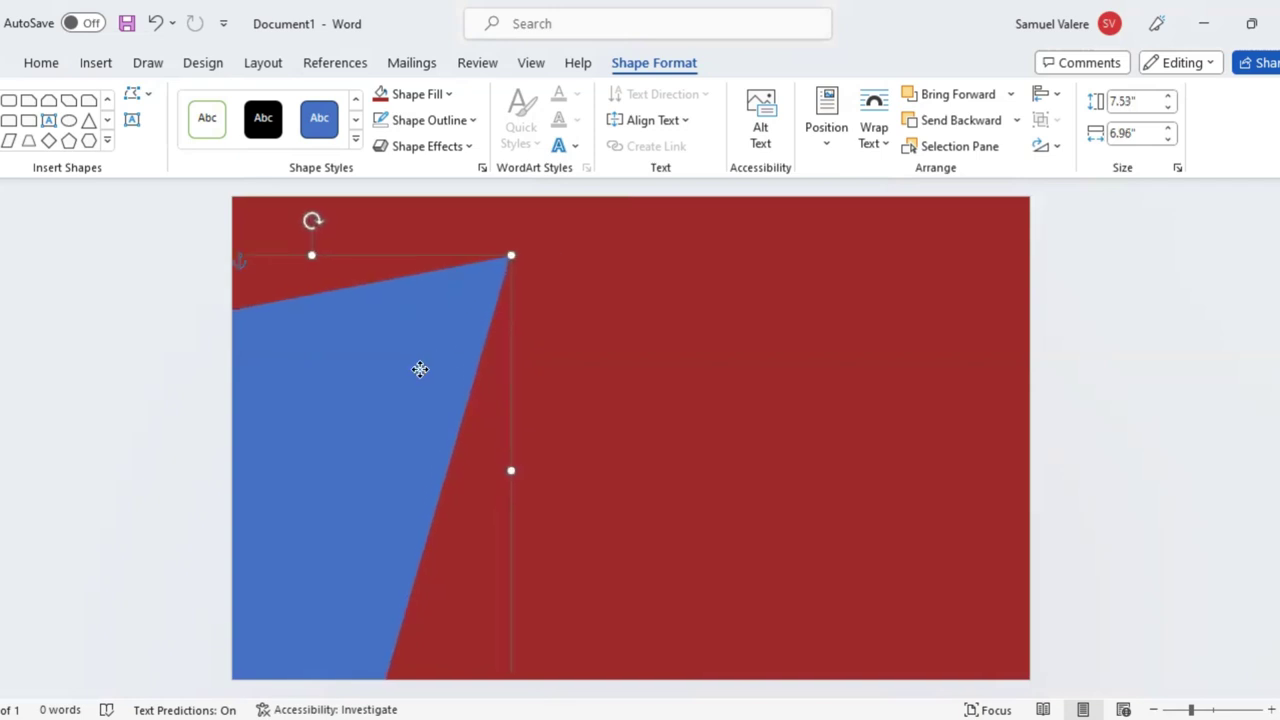
{"action": "left_click_drag", "start_coordinate": [420, 369], "coordinate": [402, 369]}
{"action": "left_click_drag", "start_coordinate": [491, 471], "coordinate": [515, 471]}
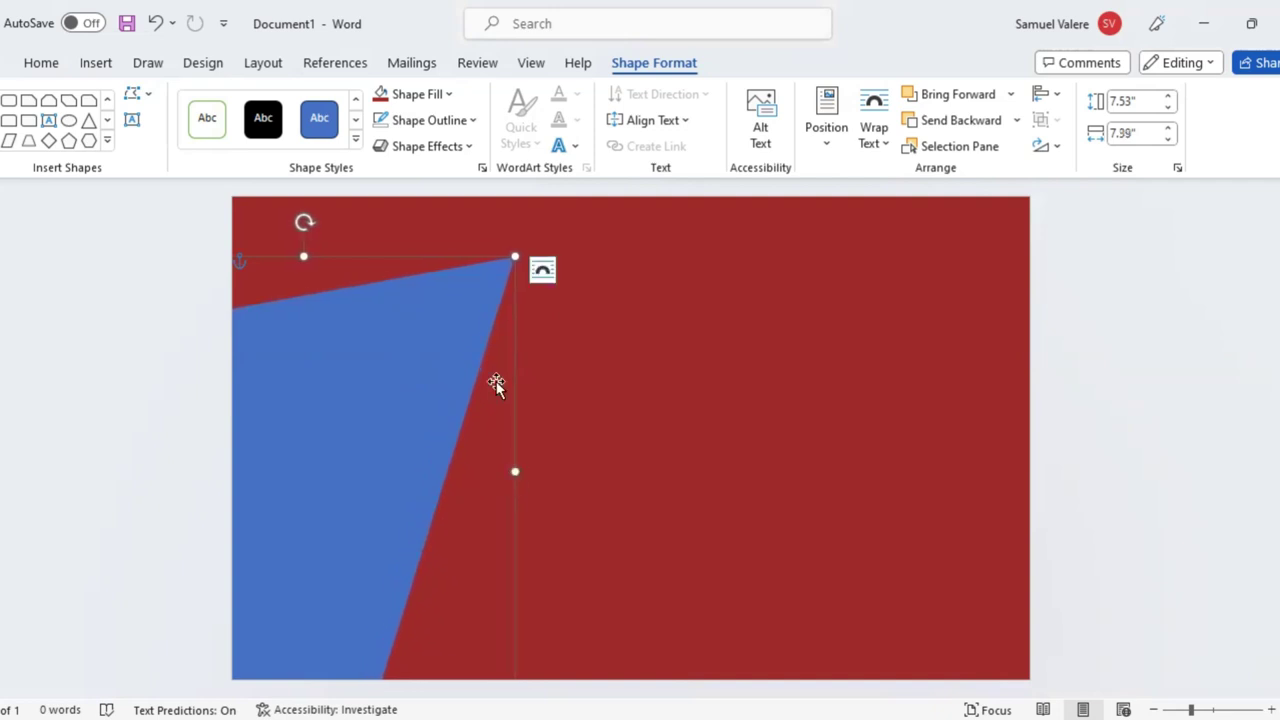
Fill the wedge dark maroon and give it an outer Offset: Right shadow
{"action": "left_click", "coordinate": [452, 94]}
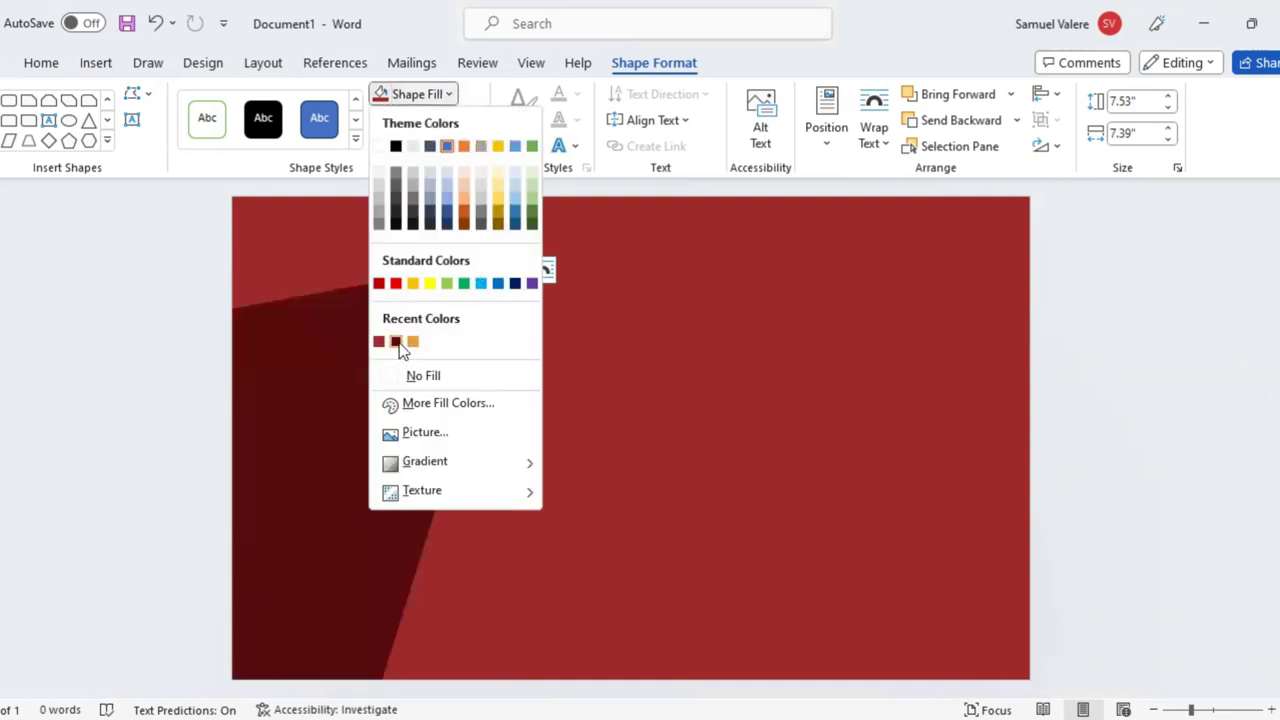
{"action": "left_click", "coordinate": [396, 342]}
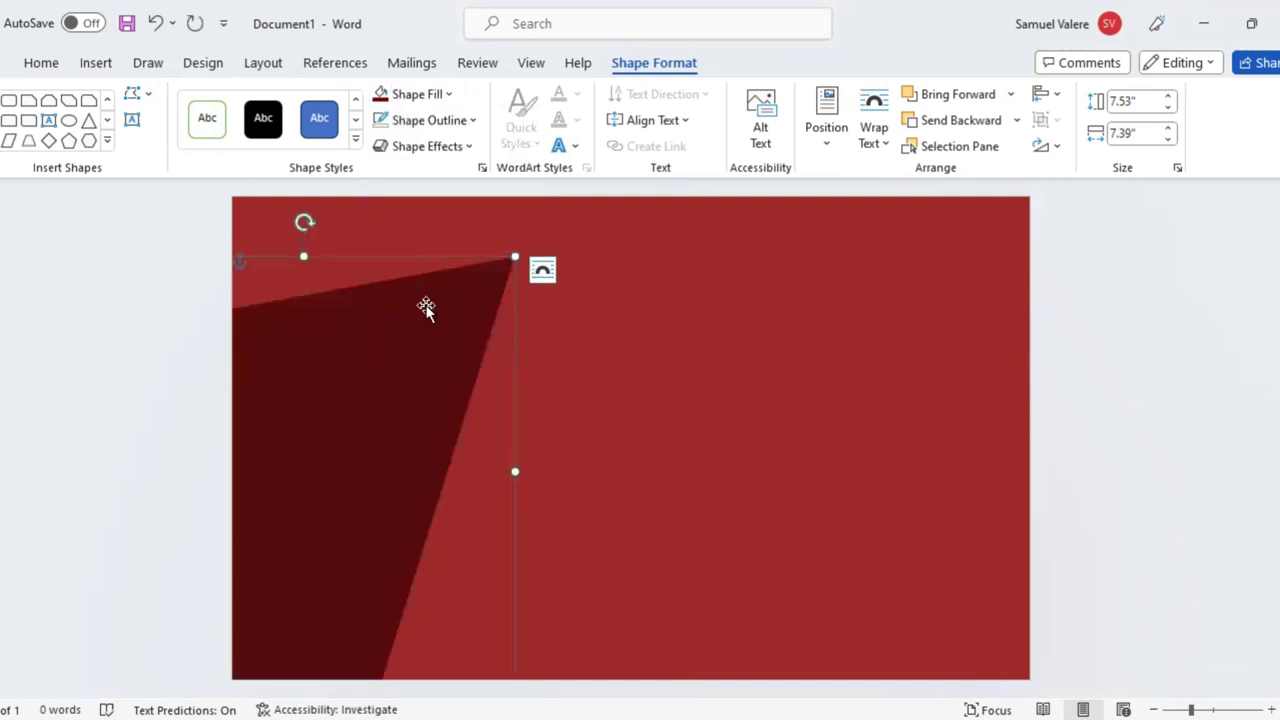
{"action": "left_click", "coordinate": [470, 150]}
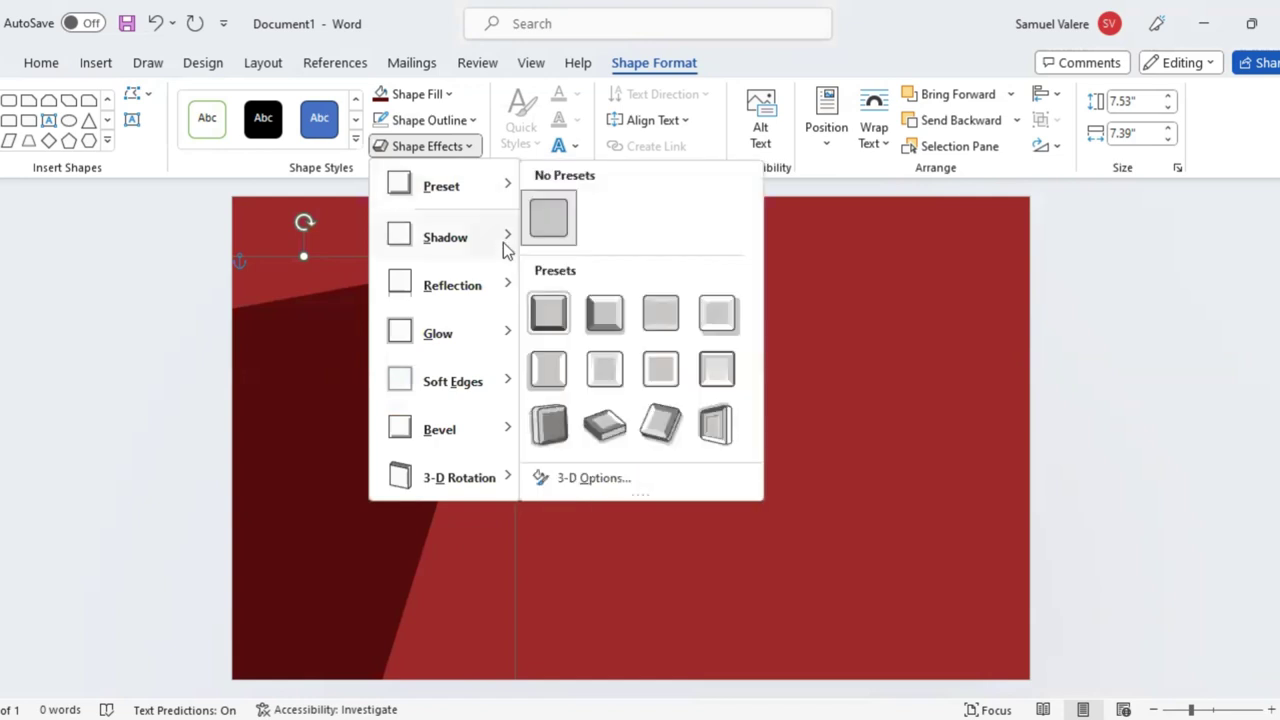
{"action": "mouse_move", "coordinate": [503, 238]}
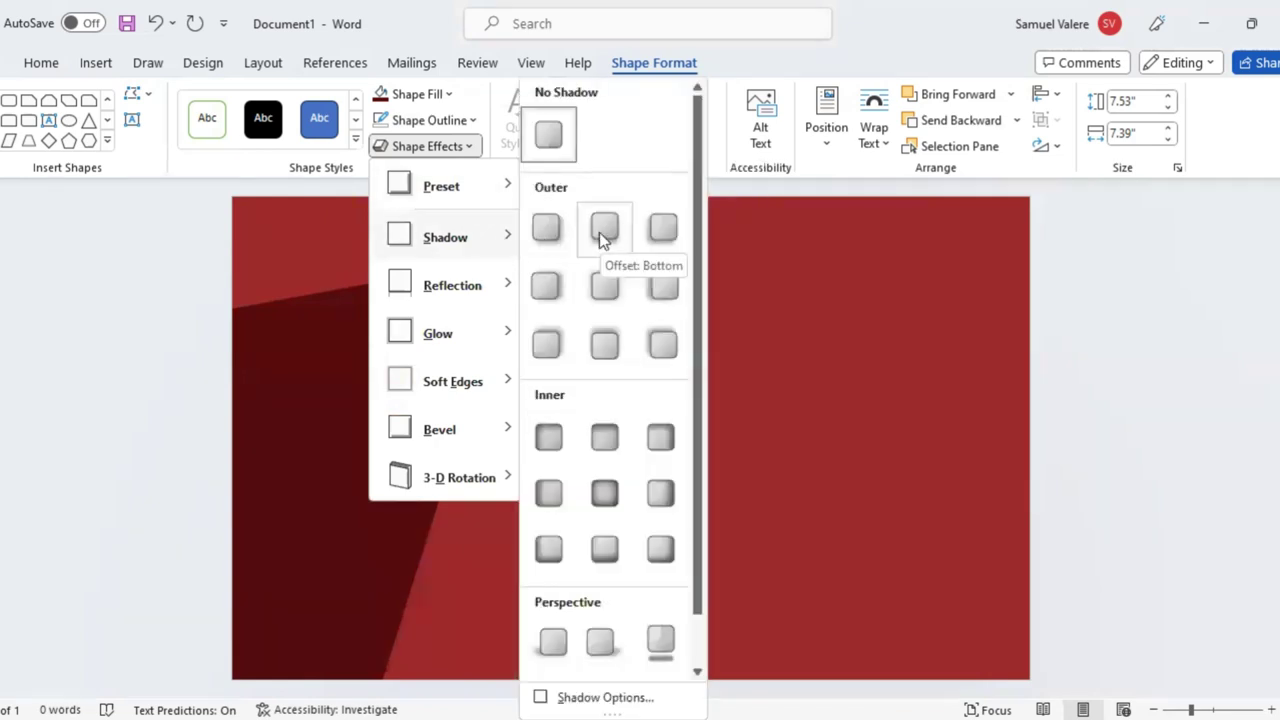
{"action": "left_click", "coordinate": [546, 286]}
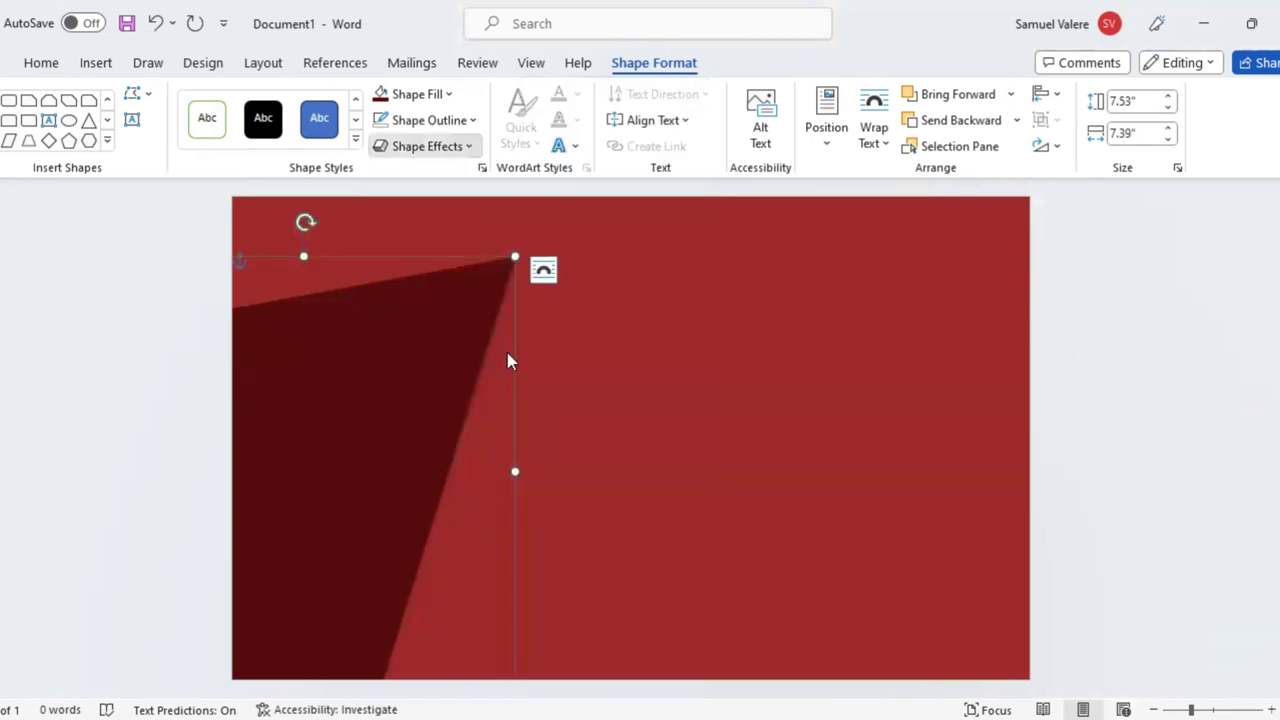
{"action": "left_click", "coordinate": [427, 146]}
{"action": "mouse_move", "coordinate": [481, 244]}
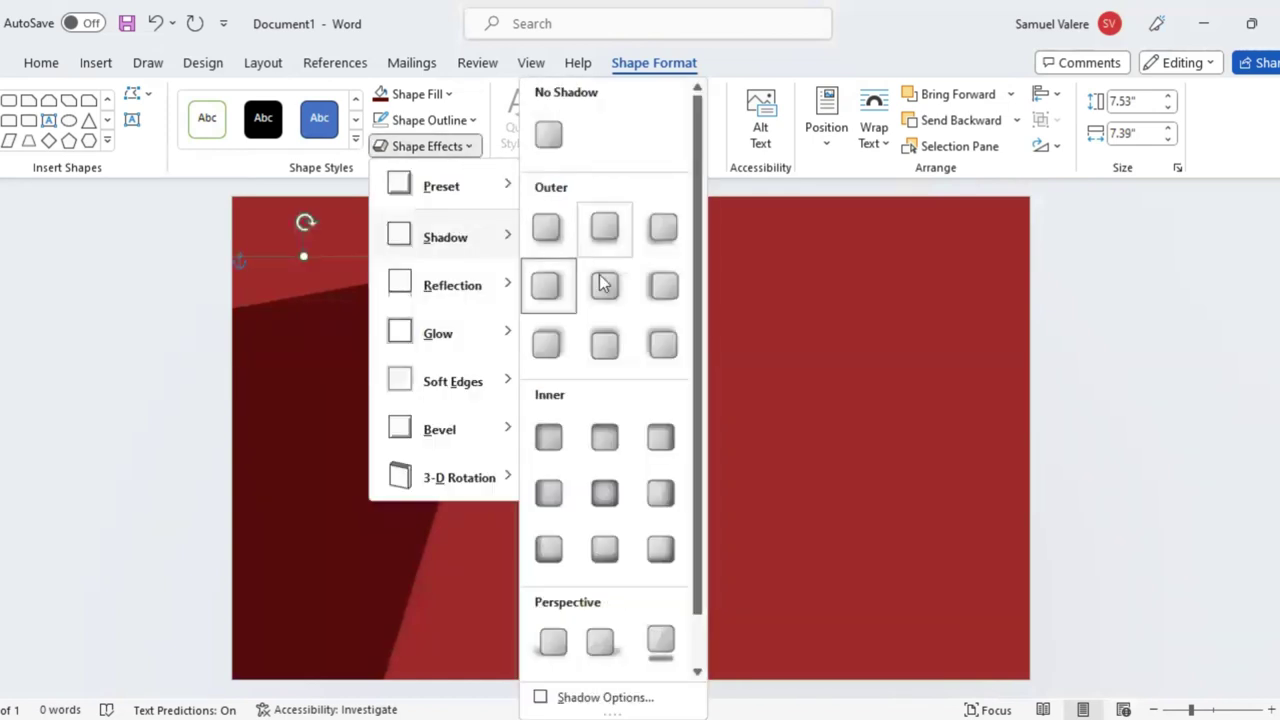
In Shadow Options, set the wedge's shadow distance to 19 pt and blur to 15 pt
{"action": "left_click", "coordinate": [608, 697]}
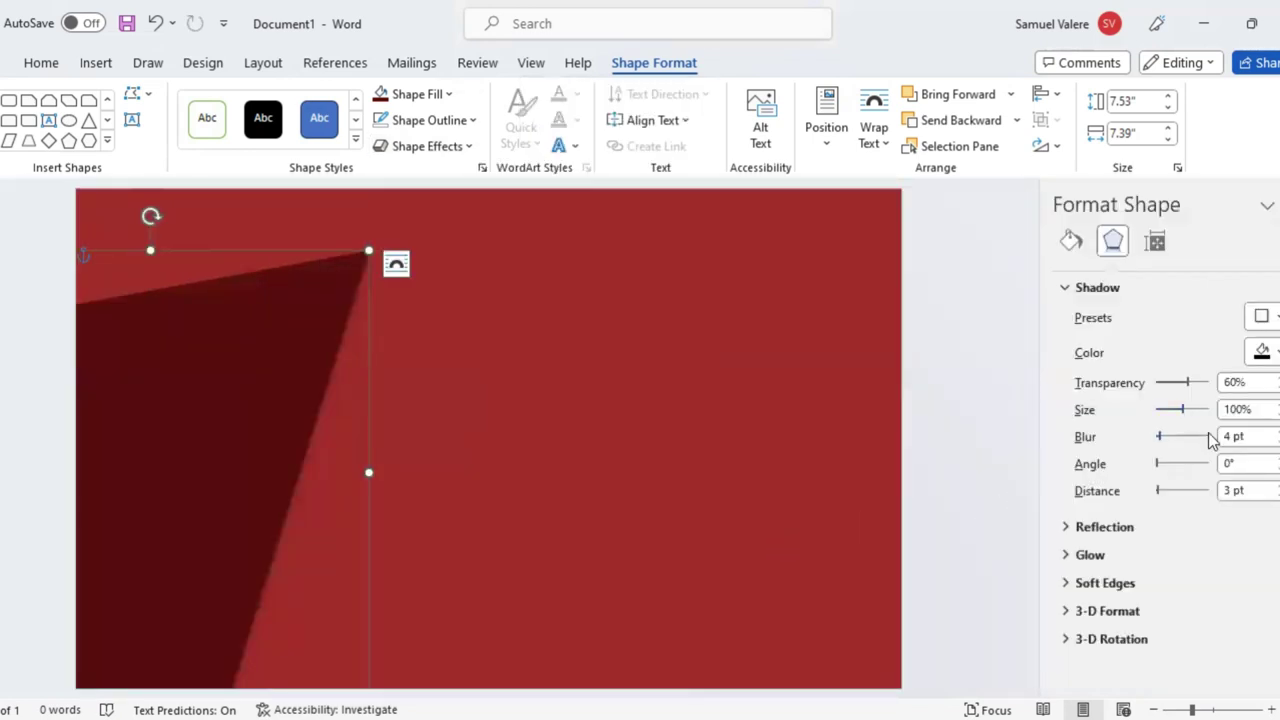
{"action": "left_click", "coordinate": [1277, 485]}
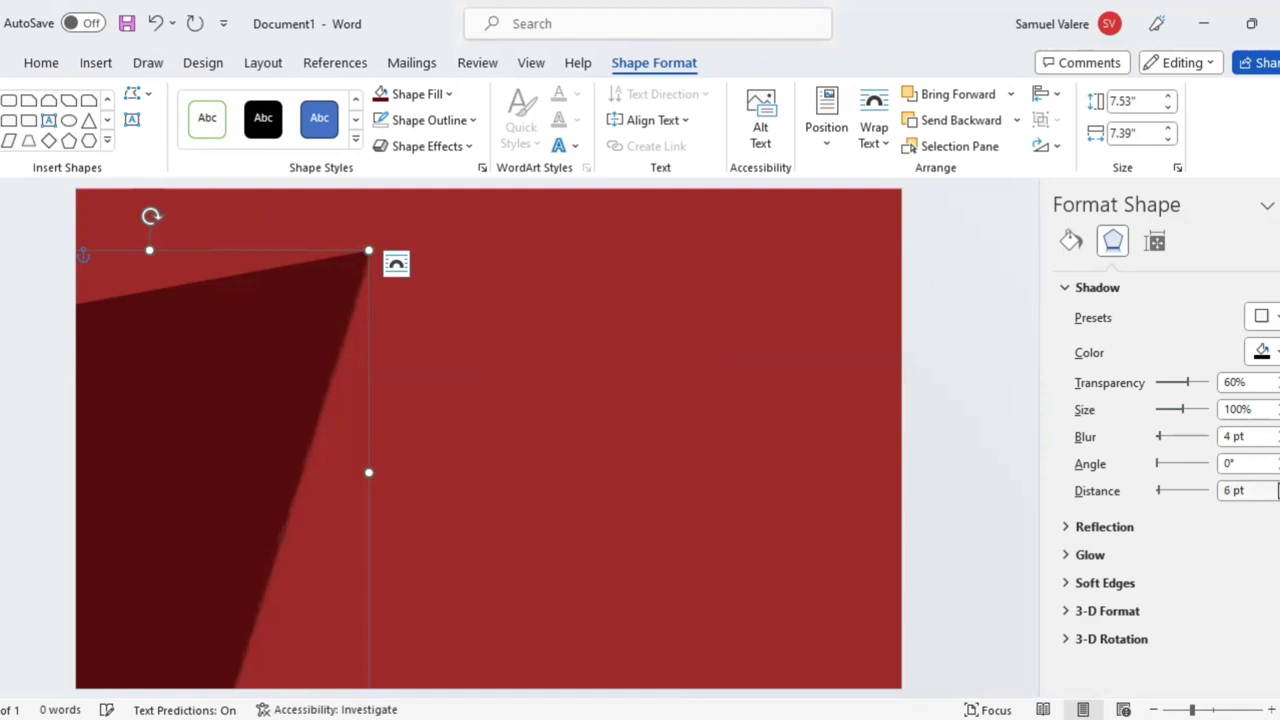
{"action": "left_click", "coordinate": [1277, 485]}
{"action": "left_click", "coordinate": [1277, 485]}
{"action": "left_click", "coordinate": [1277, 485]}
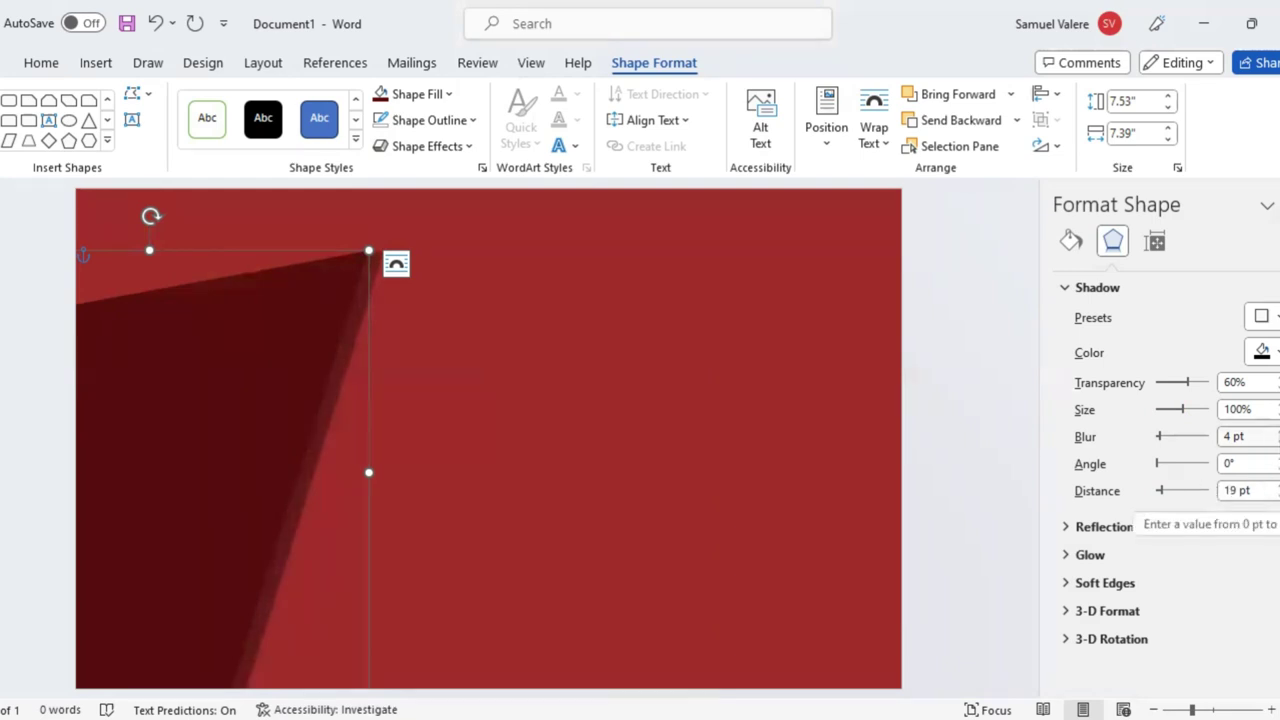
{"action": "left_click", "coordinate": [1277, 432]}
{"action": "left_click", "coordinate": [1277, 432]}
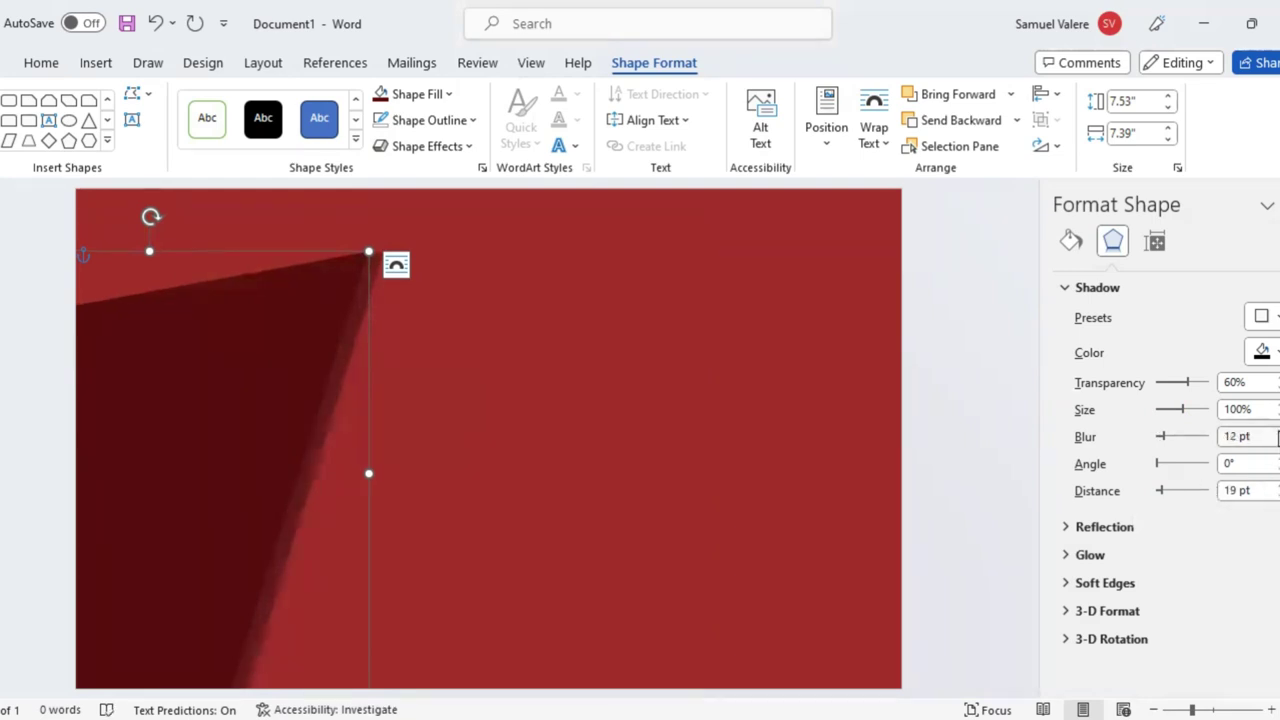
{"action": "left_click", "coordinate": [1277, 432]}
{"action": "left_click", "coordinate": [1277, 443]}
{"action": "left_click", "coordinate": [1277, 443]}
{"action": "left_click", "coordinate": [1277, 443]}
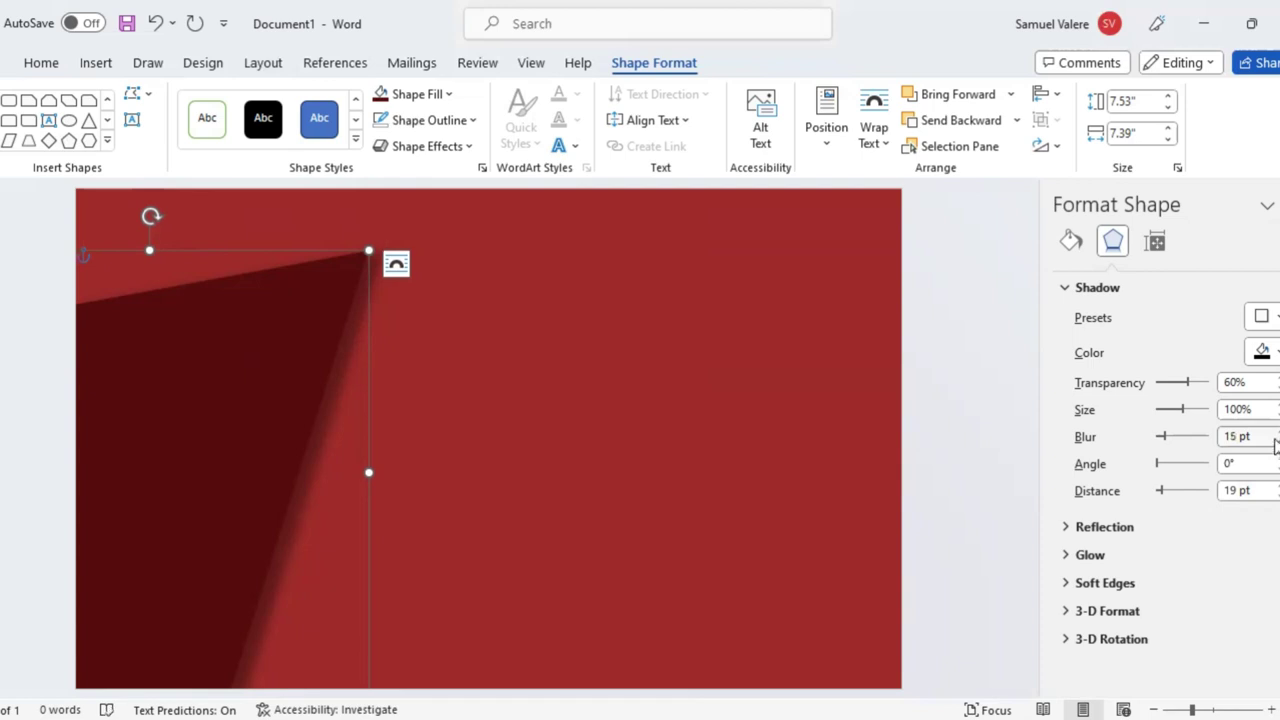
{"action": "left_click", "coordinate": [1223, 246]}
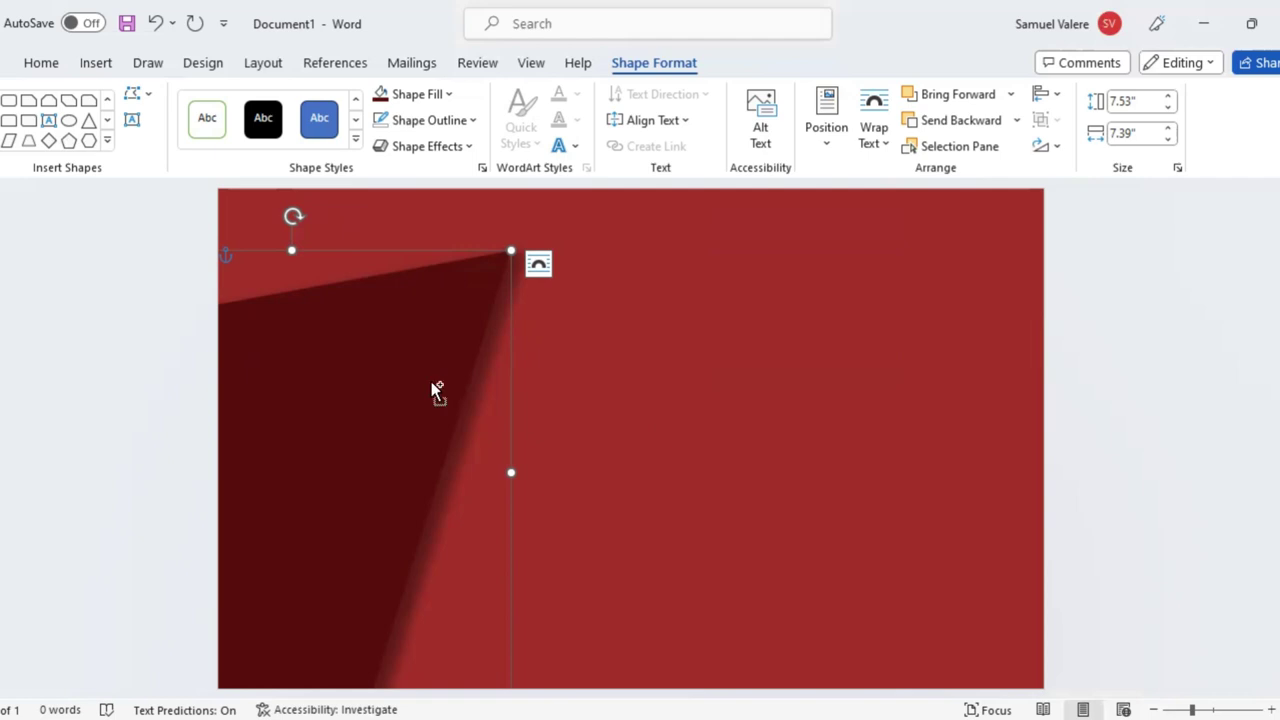
Duplicate the maroon wedge to the right and rotate the copy a quarter turn
{"action": "left_click_drag", "start_coordinate": [437, 390], "coordinate": [864, 381]}
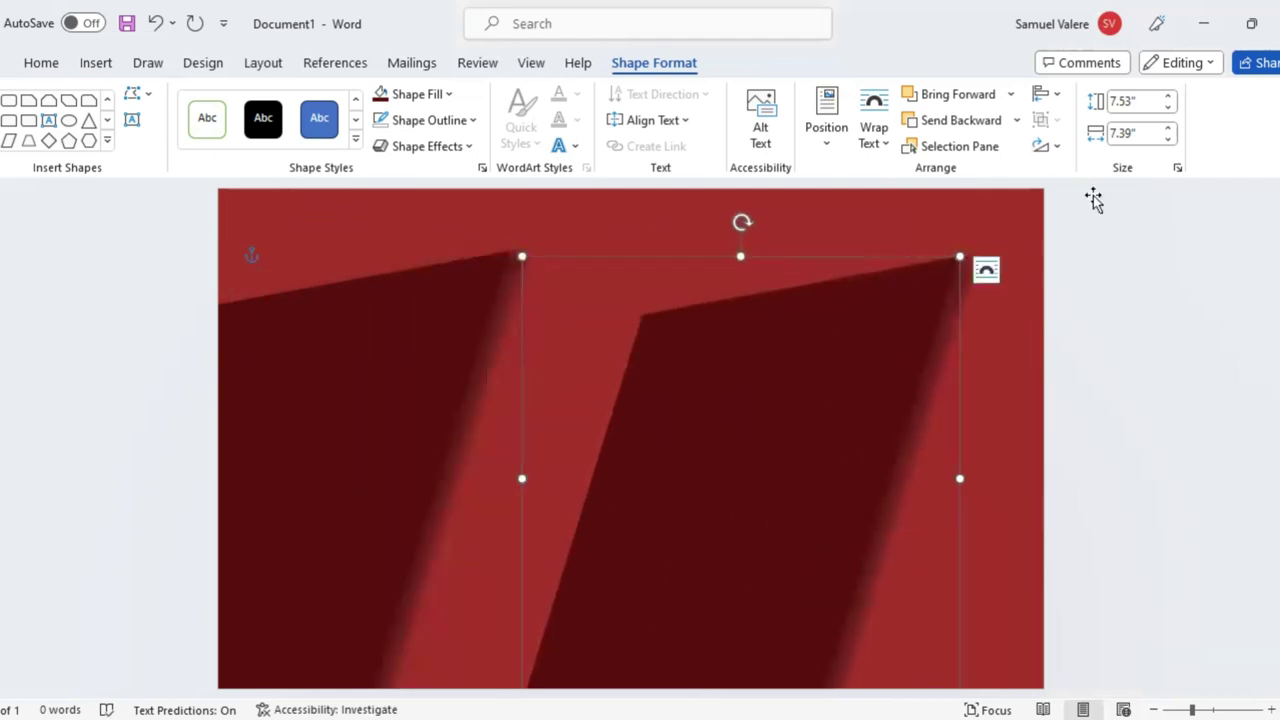
{"action": "left_click", "coordinate": [1049, 146]}
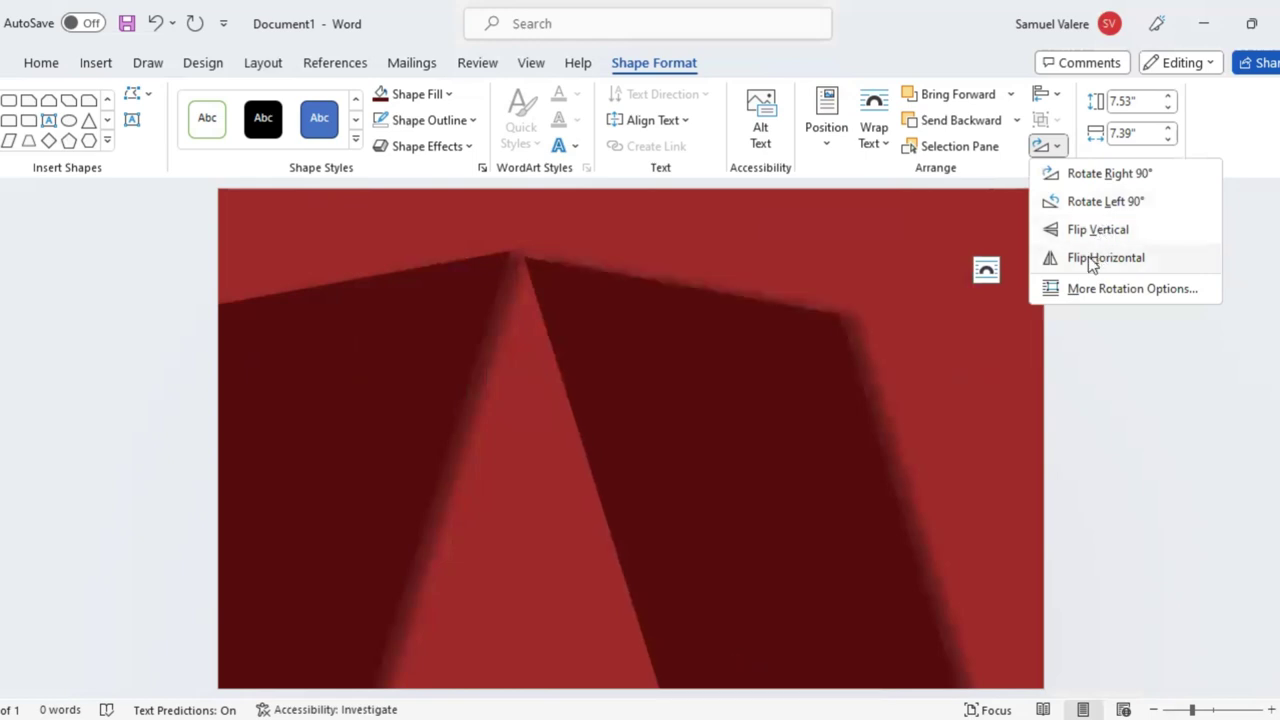
{"action": "left_click", "coordinate": [1107, 175]}
{"action": "mouse_move", "coordinate": [803, 426]}
{"action": "left_mouse_down"}
{"action": "mouse_move", "coordinate": [876, 389]}
{"action": "mouse_move", "coordinate": [879, 358]}
{"action": "left_mouse_up"}
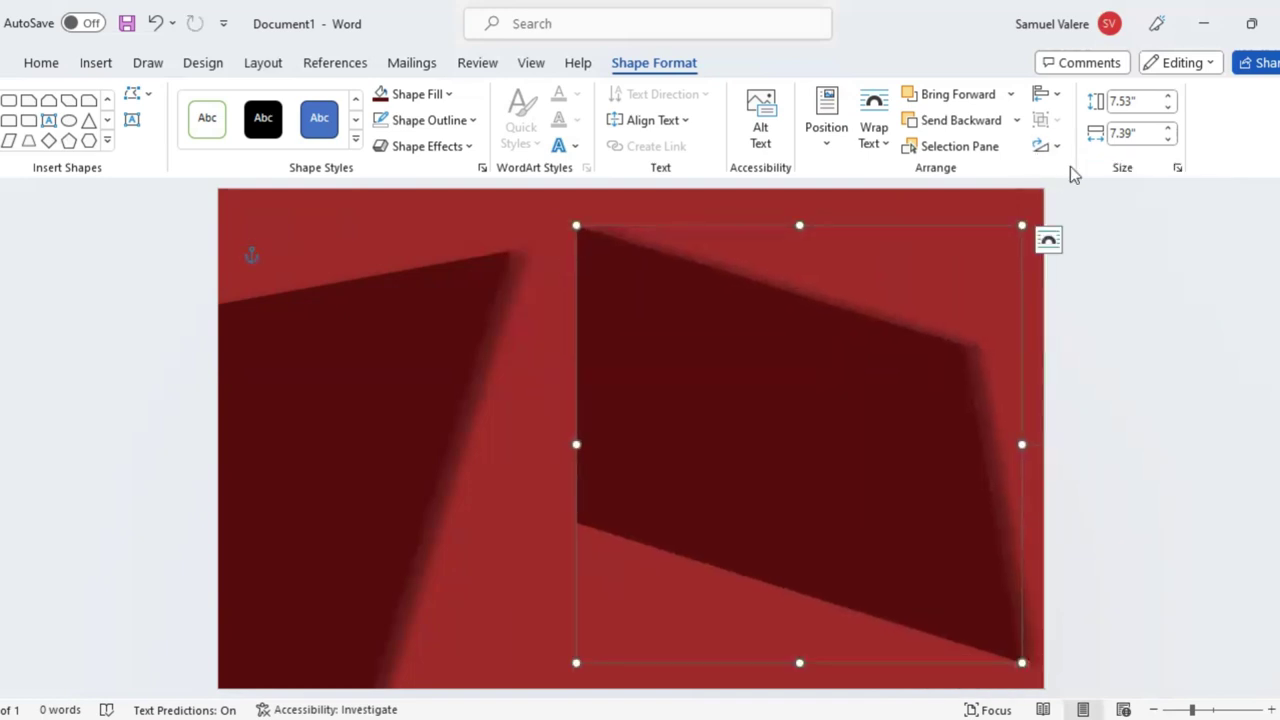
Flip the copy horizontally, rotate it right 90°, and set it against the right edge
{"action": "left_click", "coordinate": [1058, 147]}
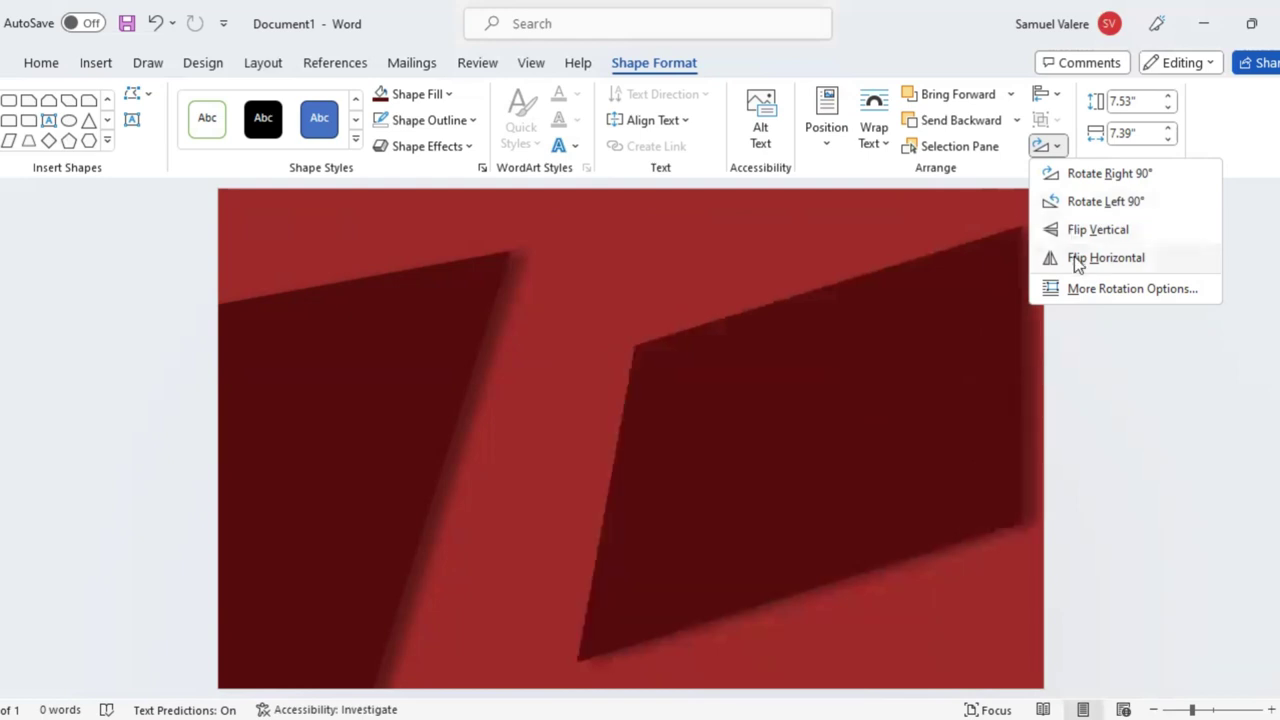
{"action": "left_click_drag", "start_coordinate": [959, 388], "coordinate": [1050, 380]}
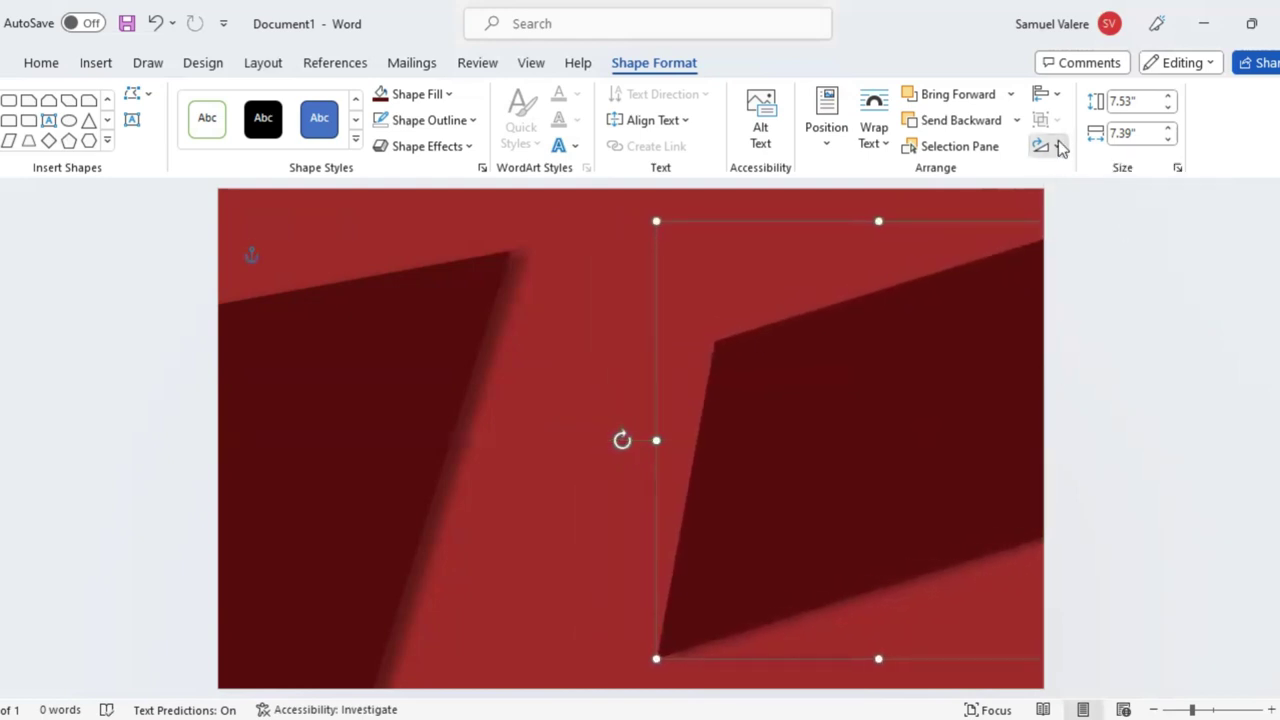
{"action": "left_click", "coordinate": [1055, 146]}
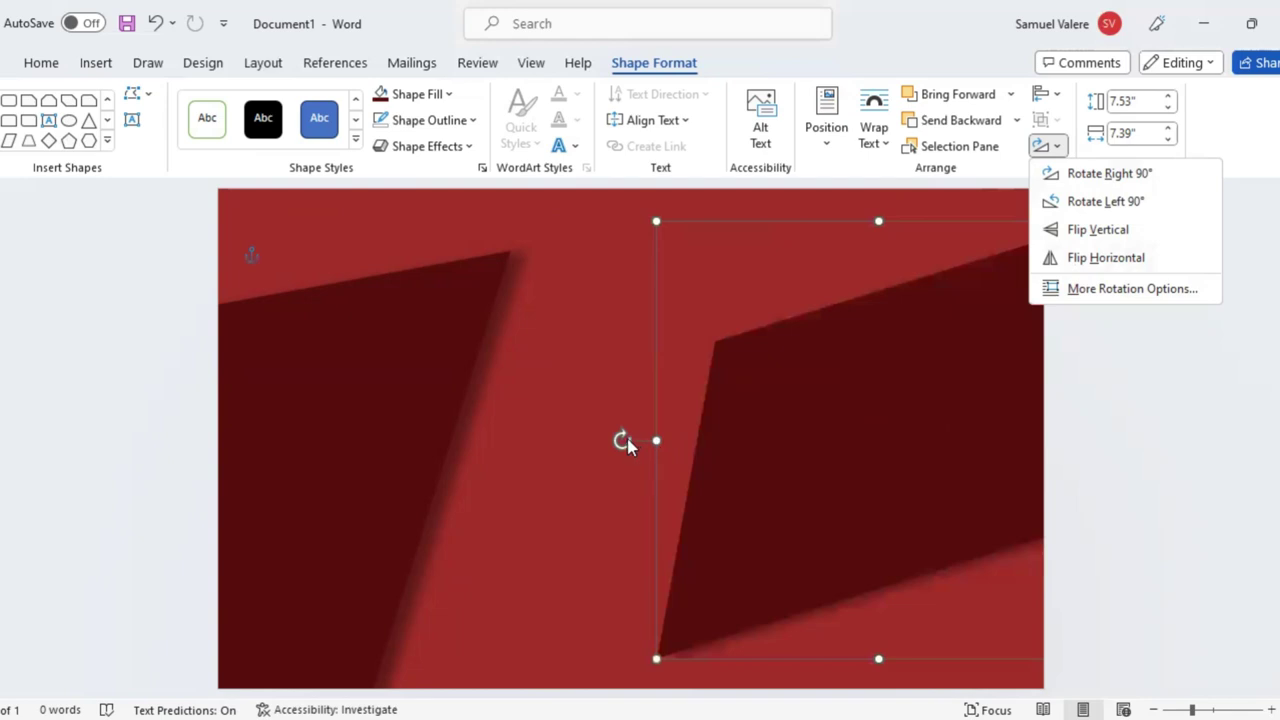
{"action": "left_click", "coordinate": [1076, 258]}
{"action": "left_click", "coordinate": [1057, 150]}
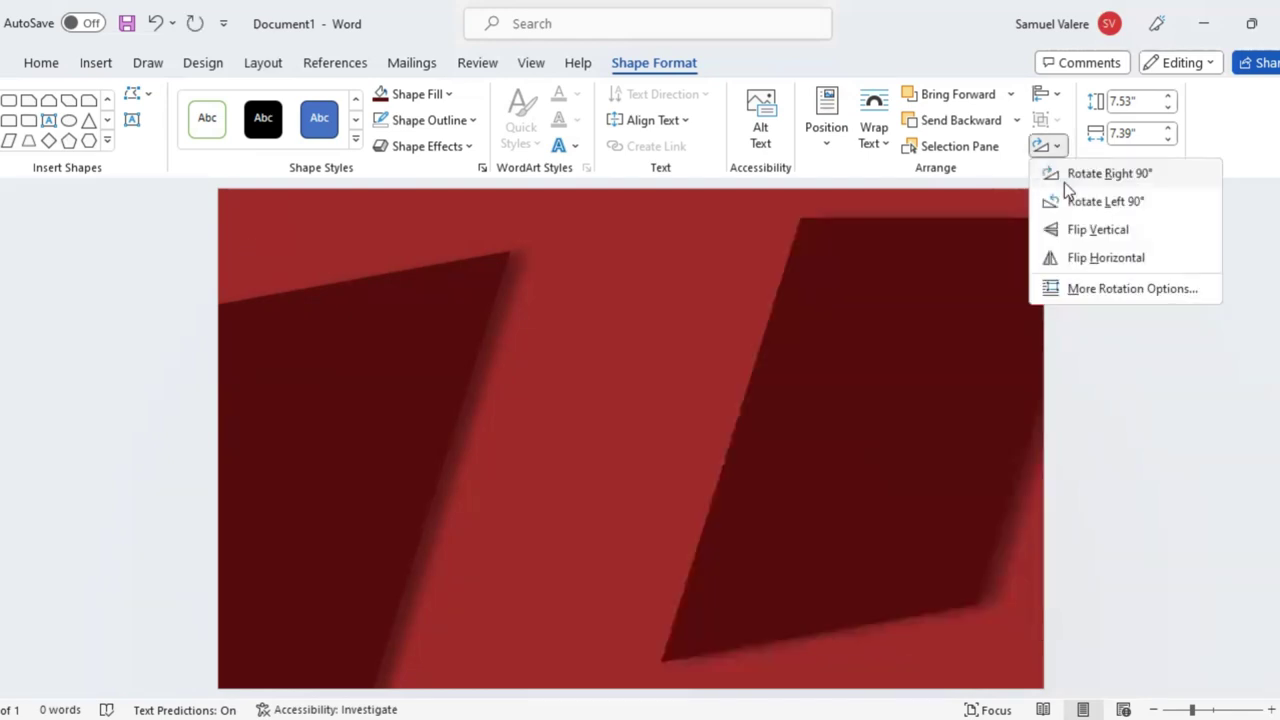
{"action": "left_click", "coordinate": [1073, 178]}
{"action": "mouse_move", "coordinate": [950, 400]}
{"action": "left_mouse_down"}
{"action": "mouse_move", "coordinate": [1131, 387]}
{"action": "mouse_move", "coordinate": [1057, 397]}
{"action": "left_mouse_up"}
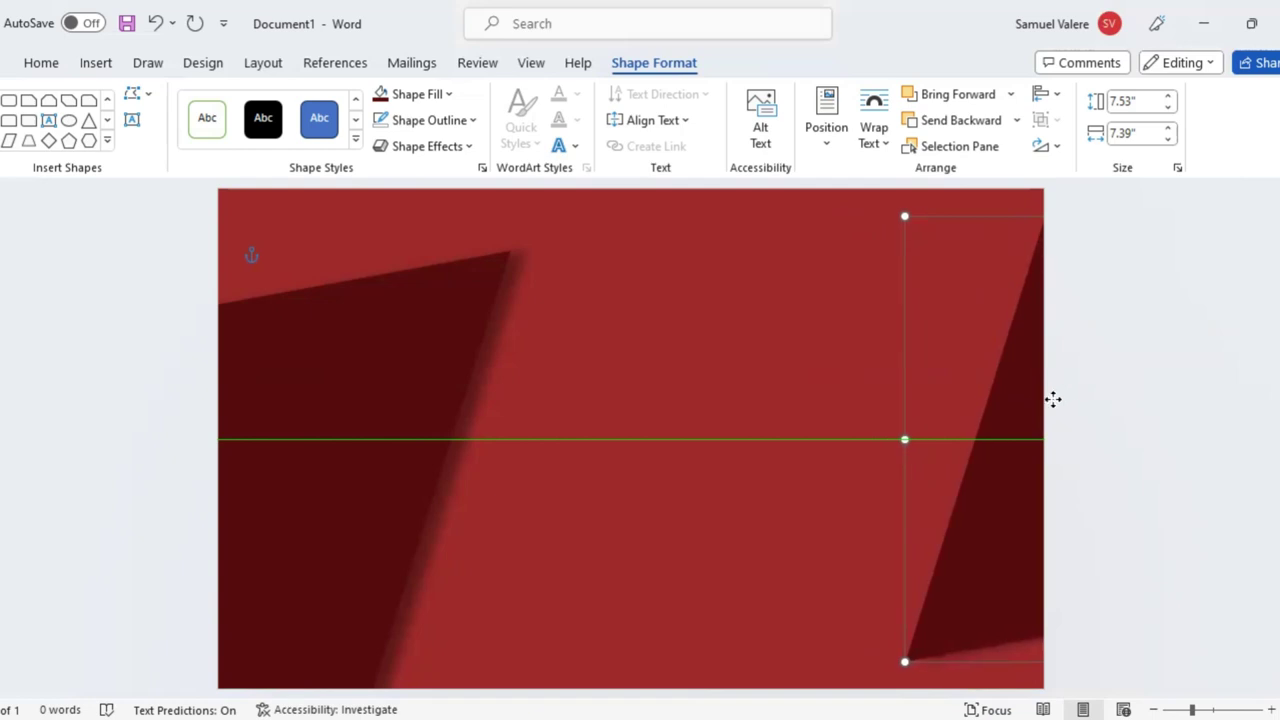
{"action": "left_click_drag", "start_coordinate": [1053, 399], "coordinate": [1054, 399]}
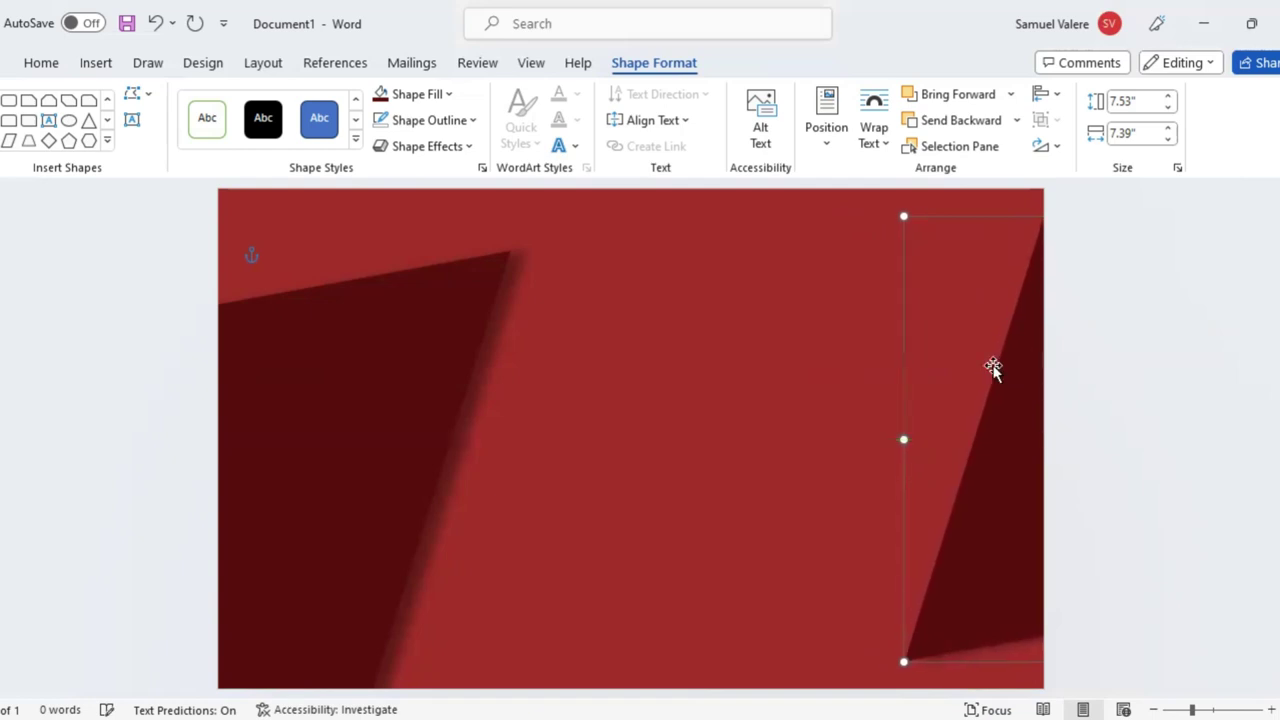
Apply an Offset: Bottom shadow to the right-hand wedge
{"action": "left_click", "coordinate": [462, 150]}
{"action": "mouse_move", "coordinate": [476, 197]}
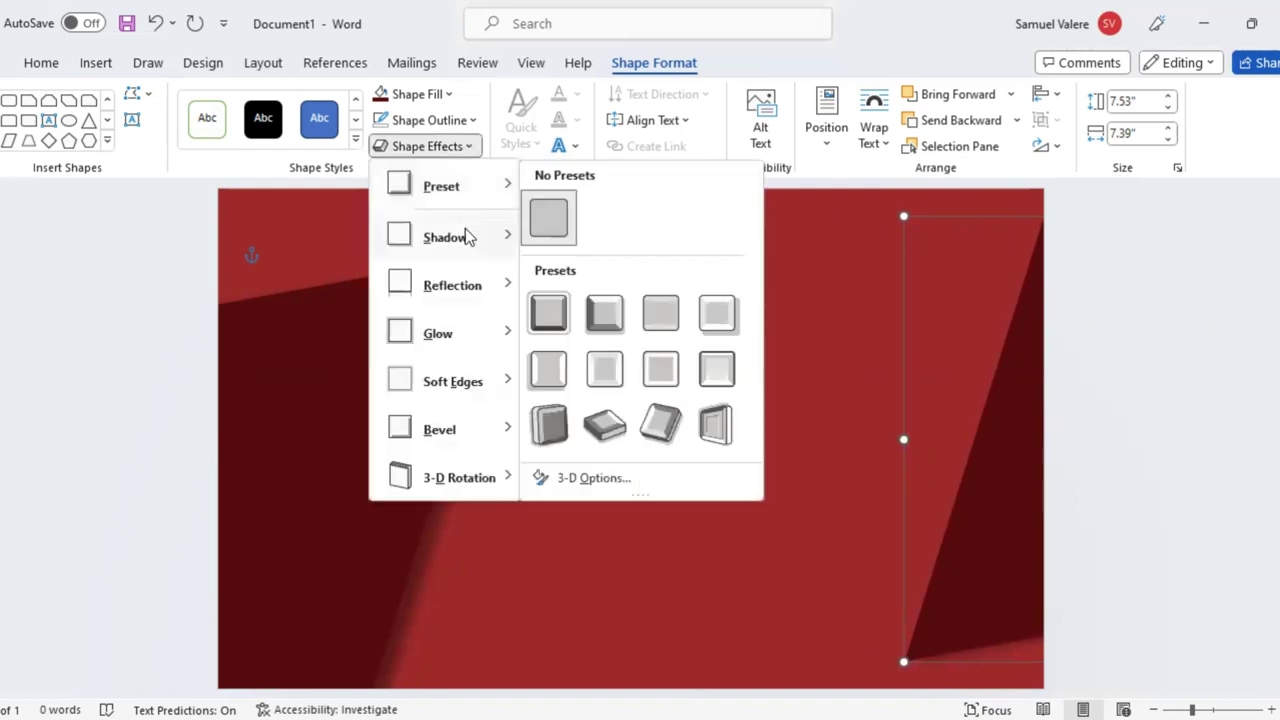
{"action": "mouse_move", "coordinate": [472, 241]}
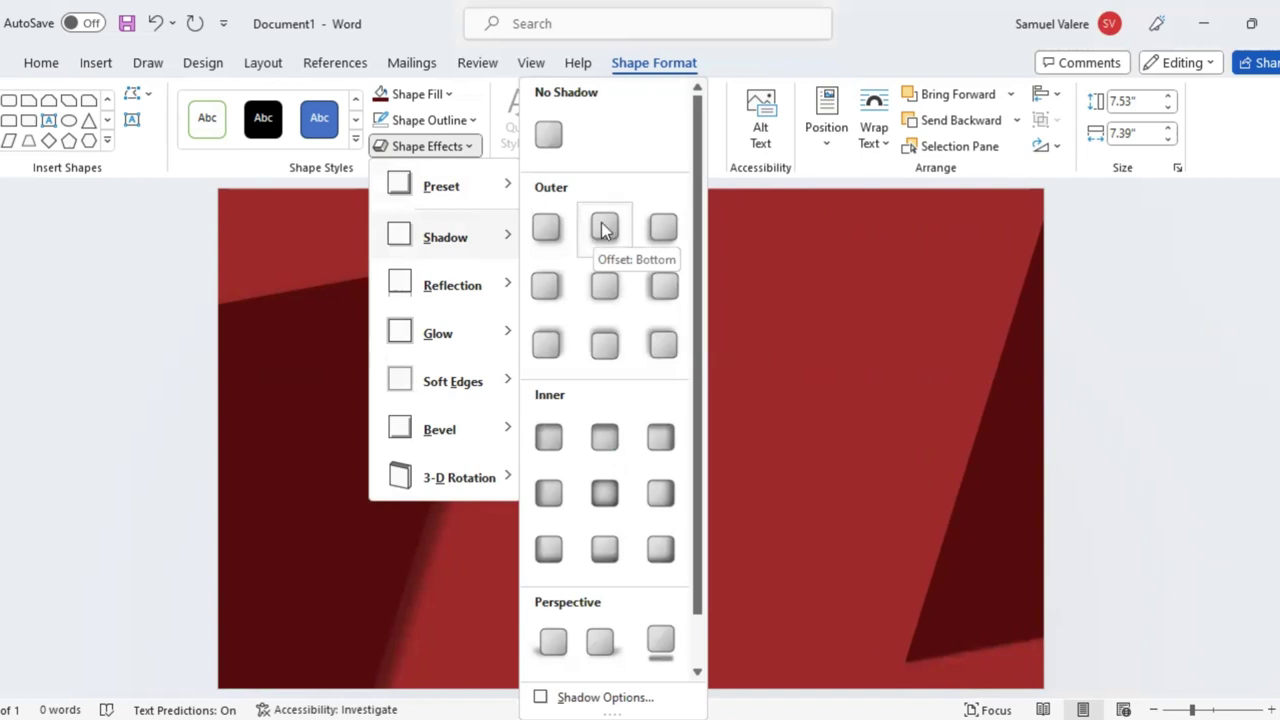
{"action": "left_click", "coordinate": [603, 230]}
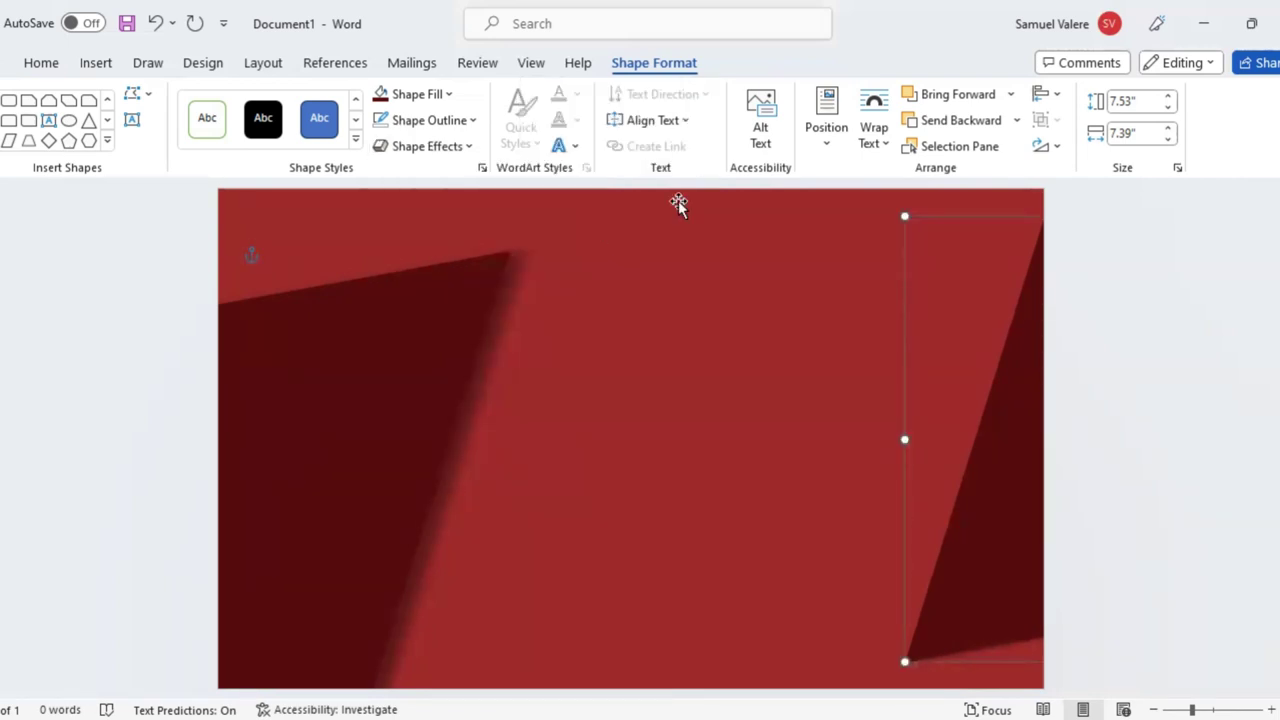
Set that shadow's distance to 19 pt and blur to 15 pt in Shadow Options
{"action": "left_click", "coordinate": [470, 150]}
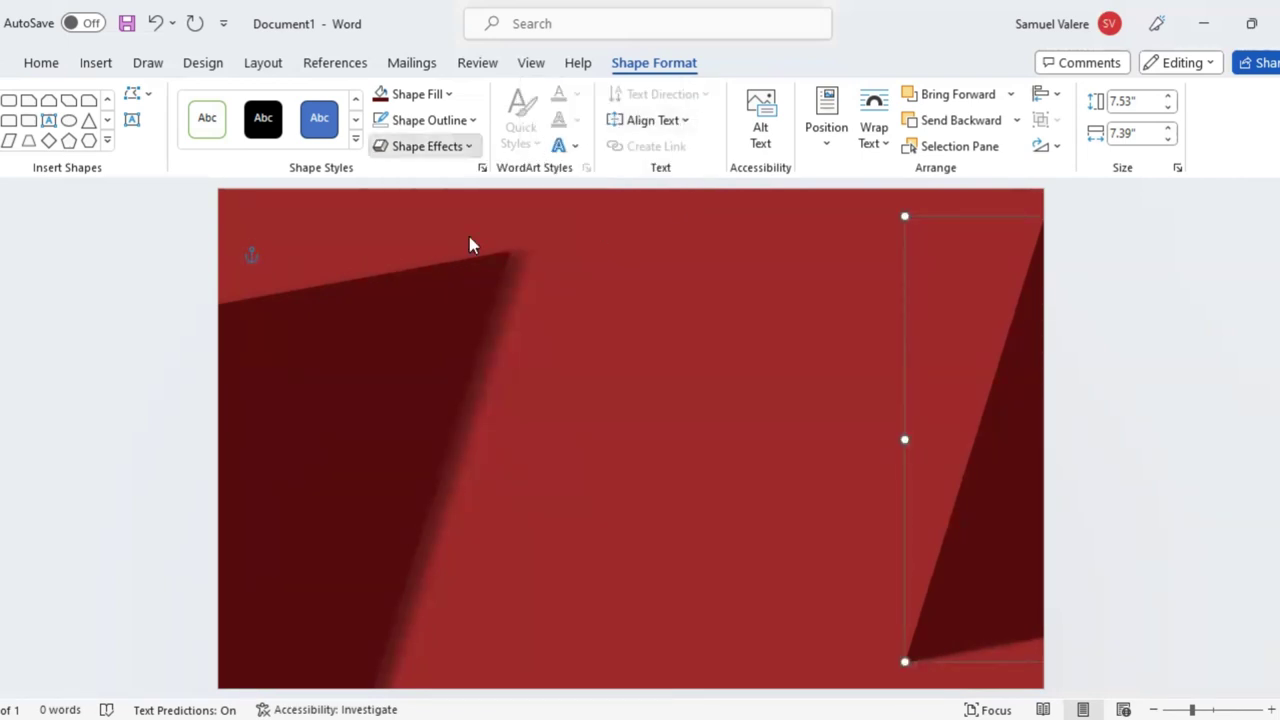
{"action": "mouse_move", "coordinate": [471, 243]}
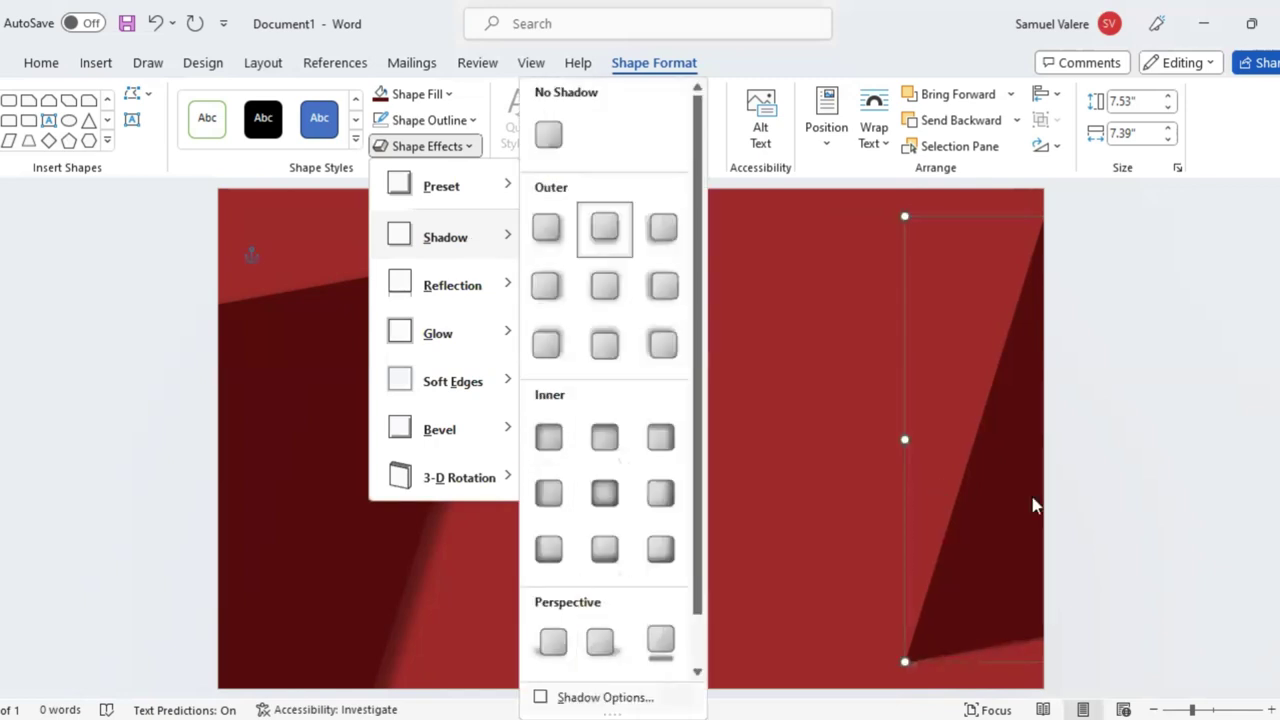
{"action": "left_click", "coordinate": [600, 697]}
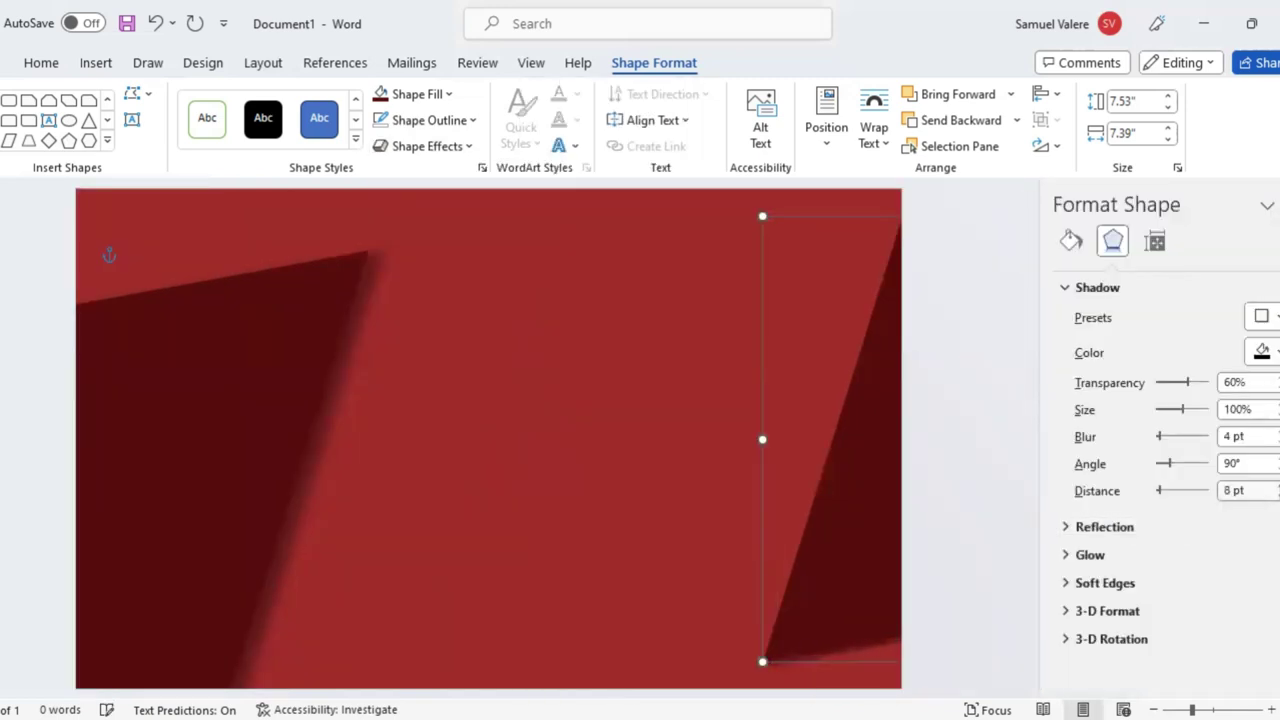
{"action": "left_click", "coordinate": [1276, 486]}
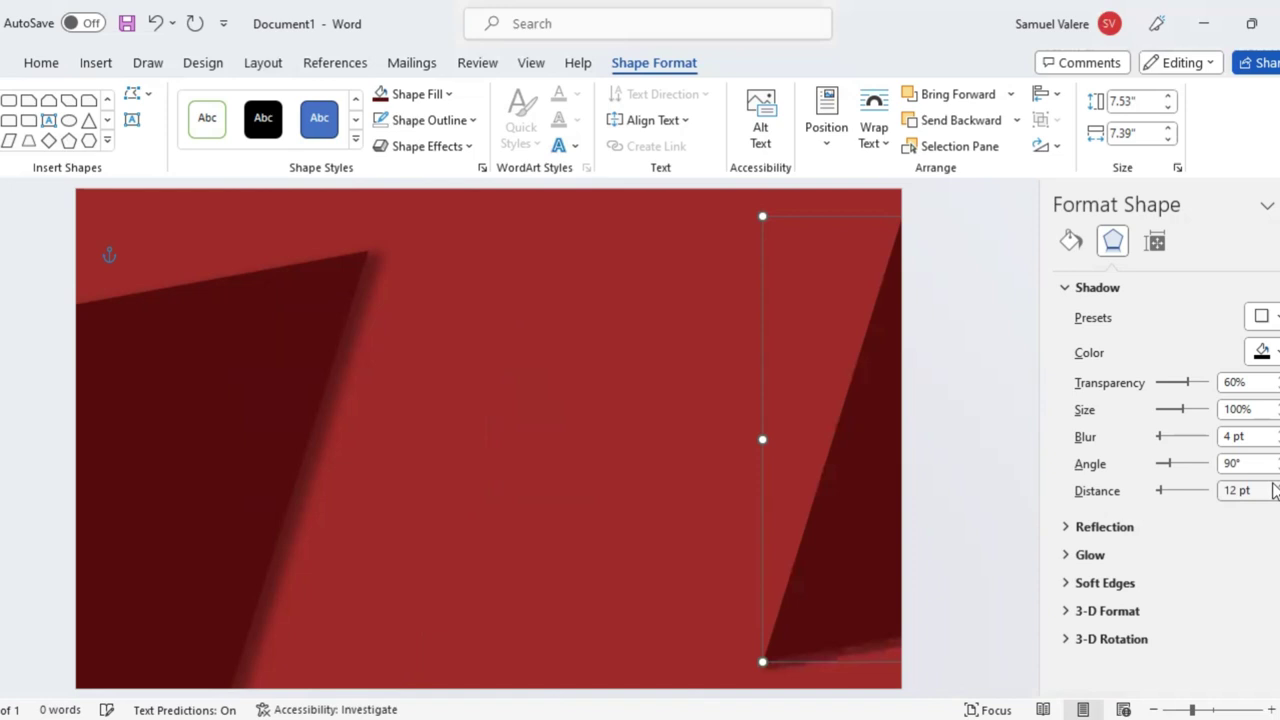
{"action": "left_click", "coordinate": [248, 410]}
{"action": "left_click", "coordinate": [860, 540]}
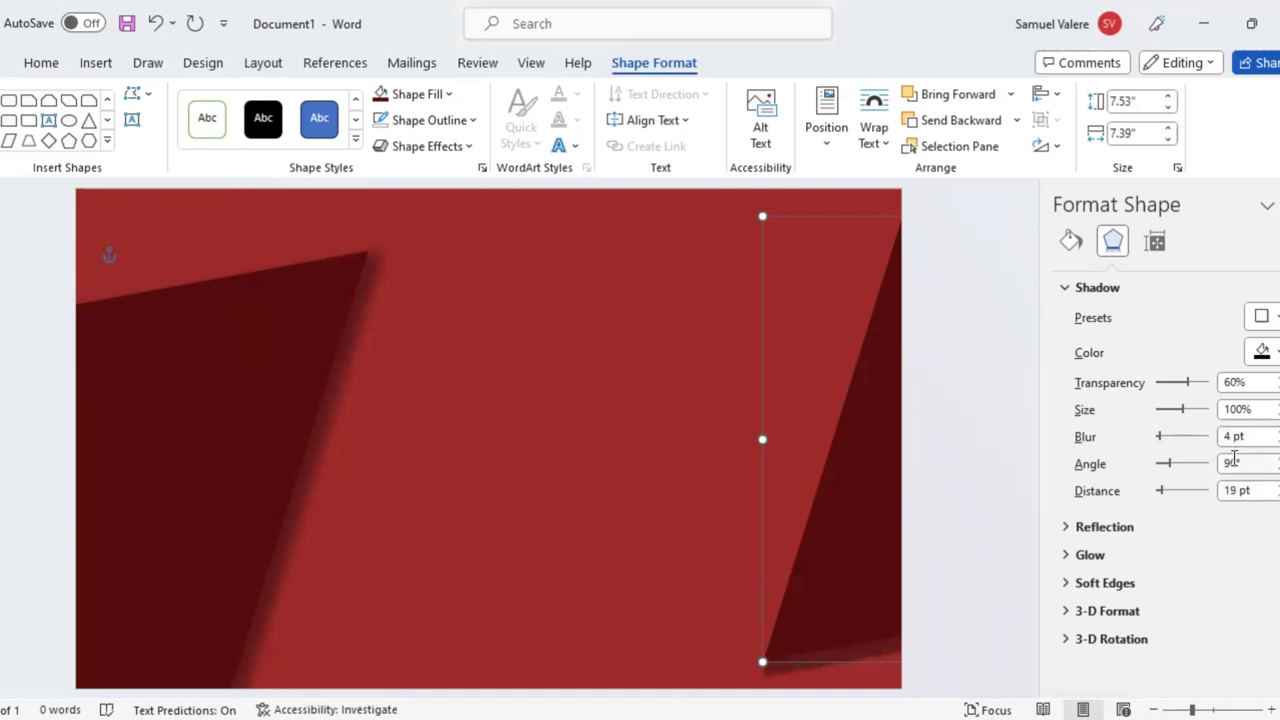
{"action": "left_click", "coordinate": [1276, 431]}
{"action": "left_click", "coordinate": [1276, 431]}
{"action": "type", "text": "15"}
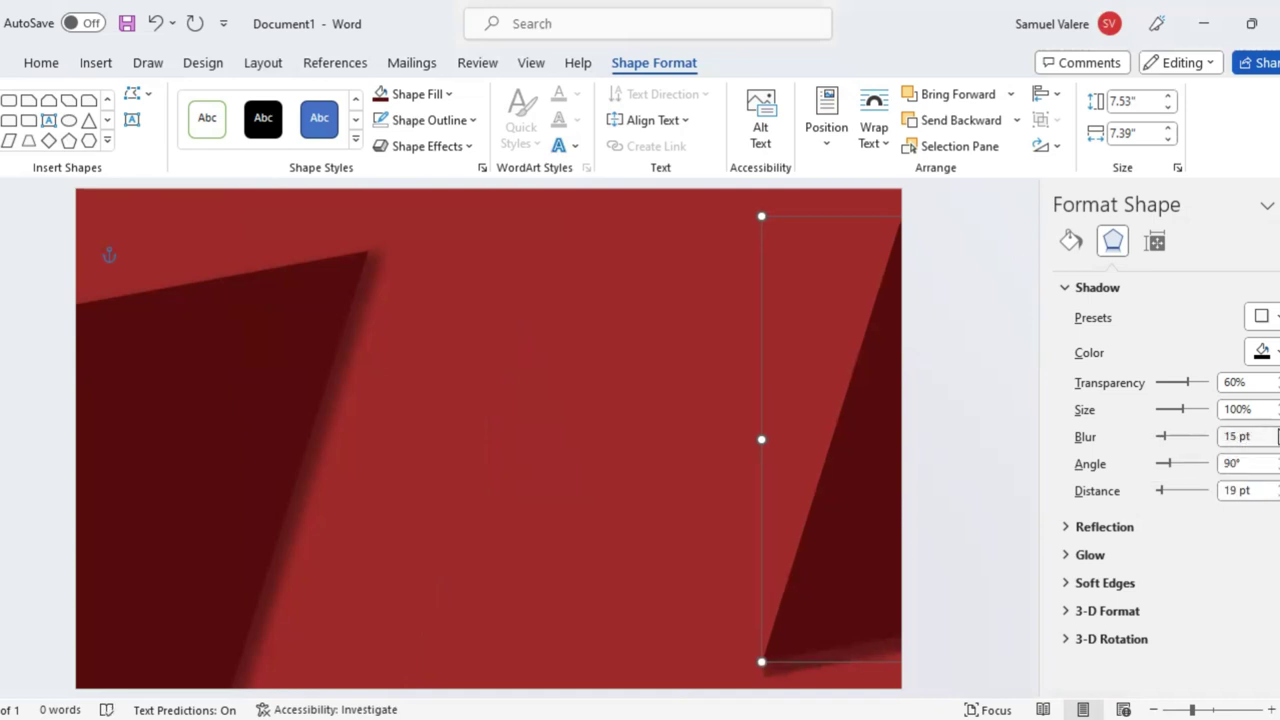
{"action": "left_click", "coordinate": [656, 401]}
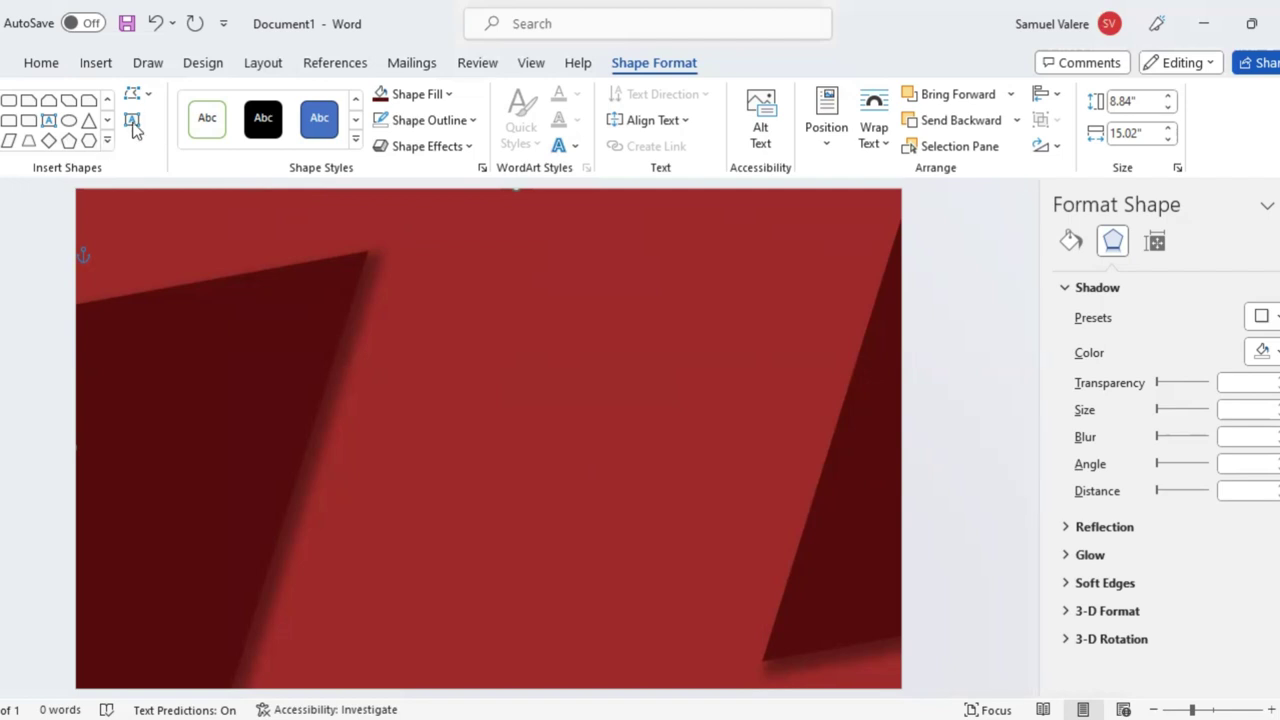
Draw a wide text box near the page top and type Certificate
{"action": "left_click", "coordinate": [48, 119]}
{"action": "left_click_drag", "start_coordinate": [402, 273], "coordinate": [777, 321]}
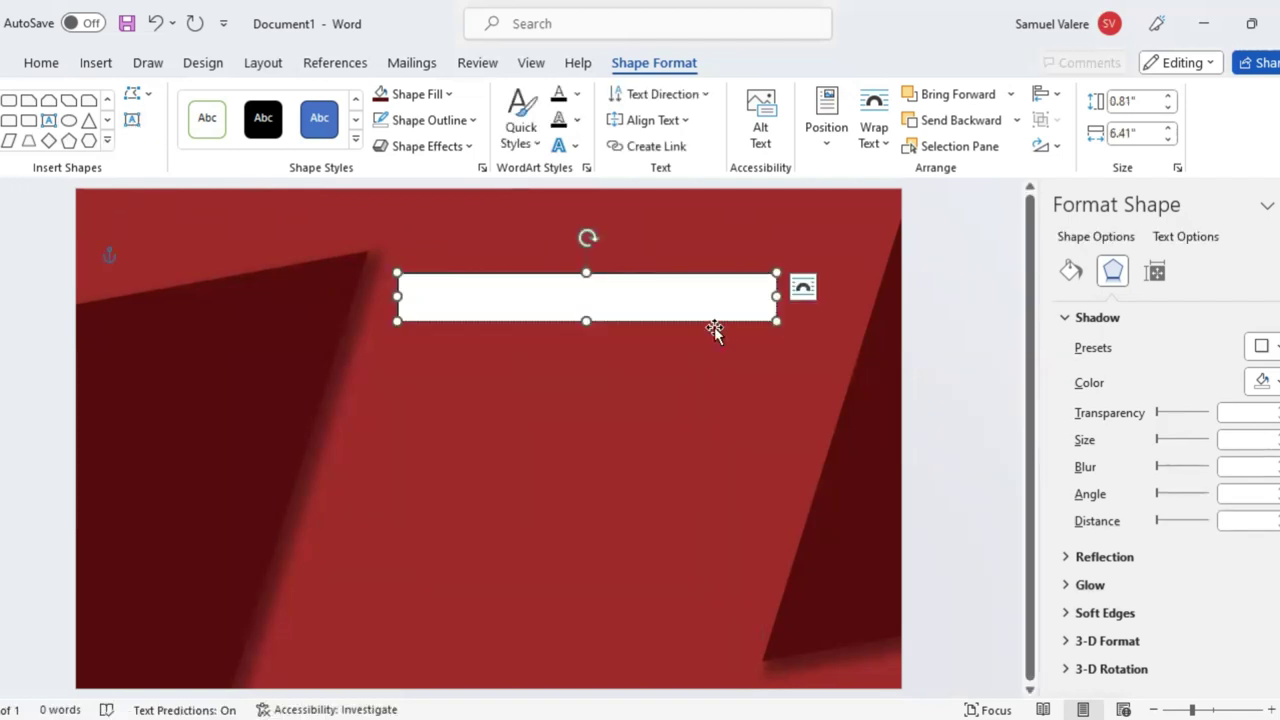
{"action": "type", "text": "Certi"}
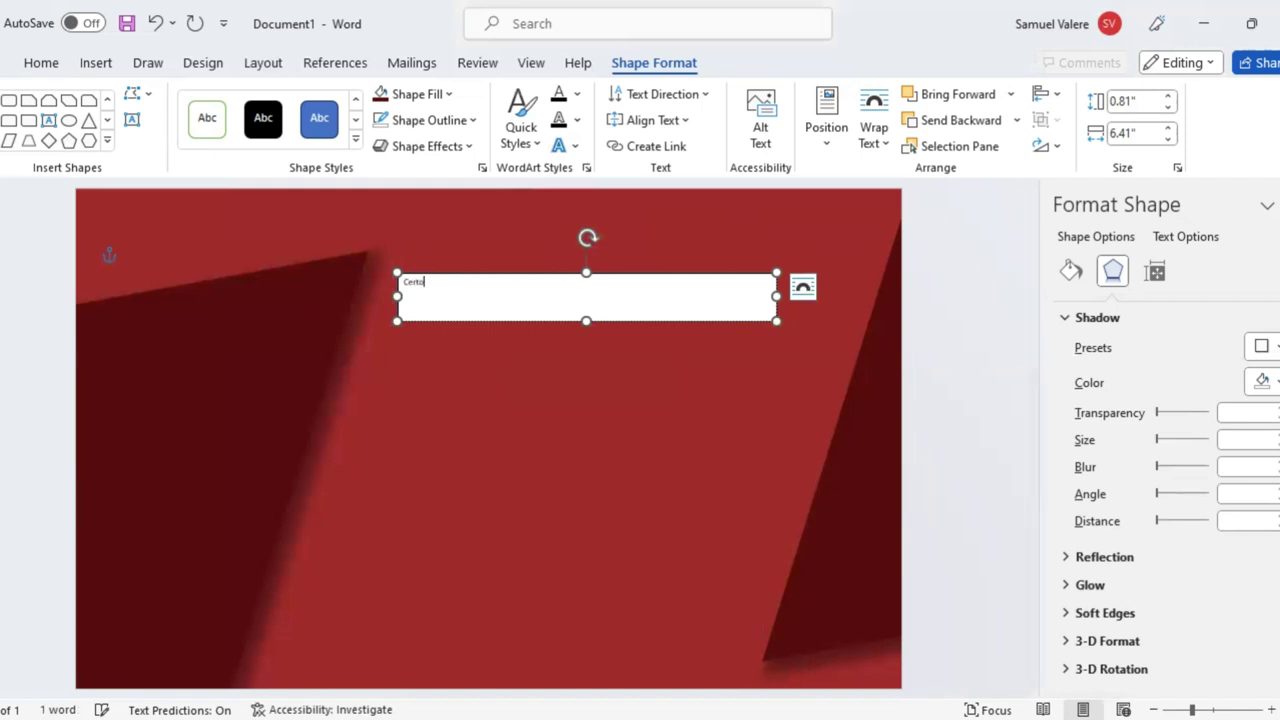
{"action": "type", "text": "o"}
{"action": "key", "text": "BackSpace"}
{"action": "key", "text": "BackSpace"}
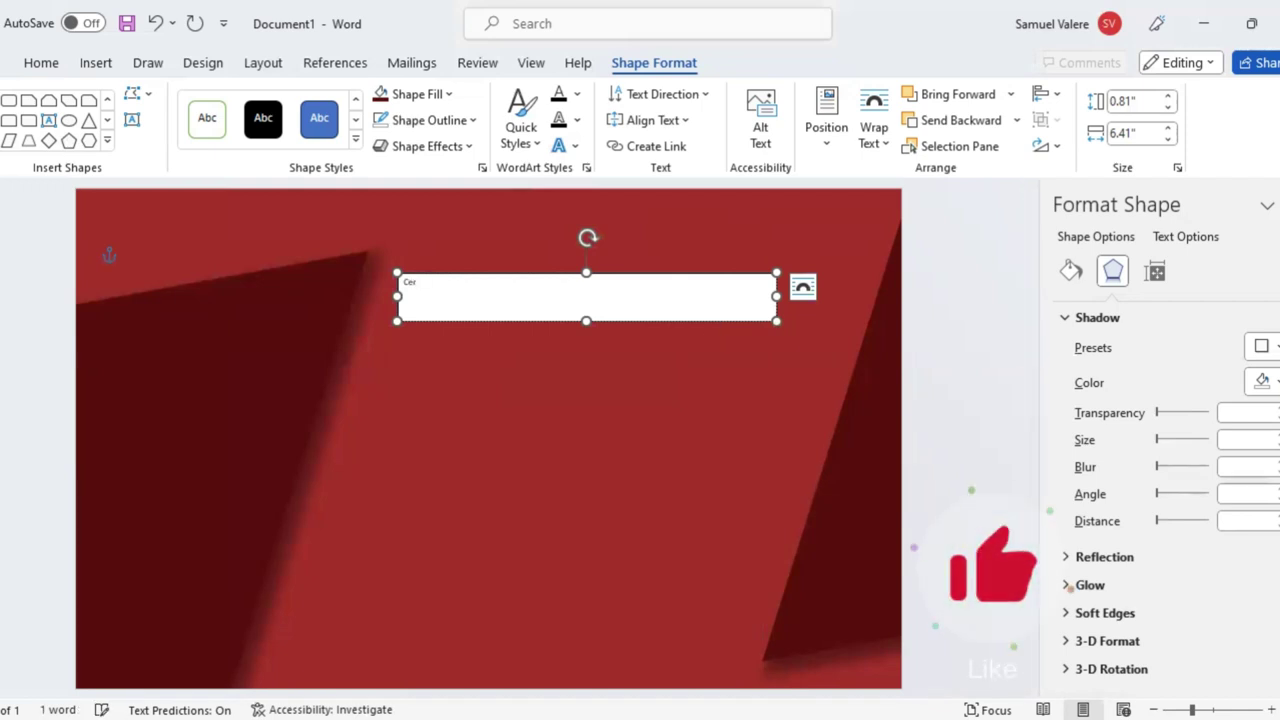
{"action": "type", "text": "ifi"}
{"action": "type", "text": "cate"}
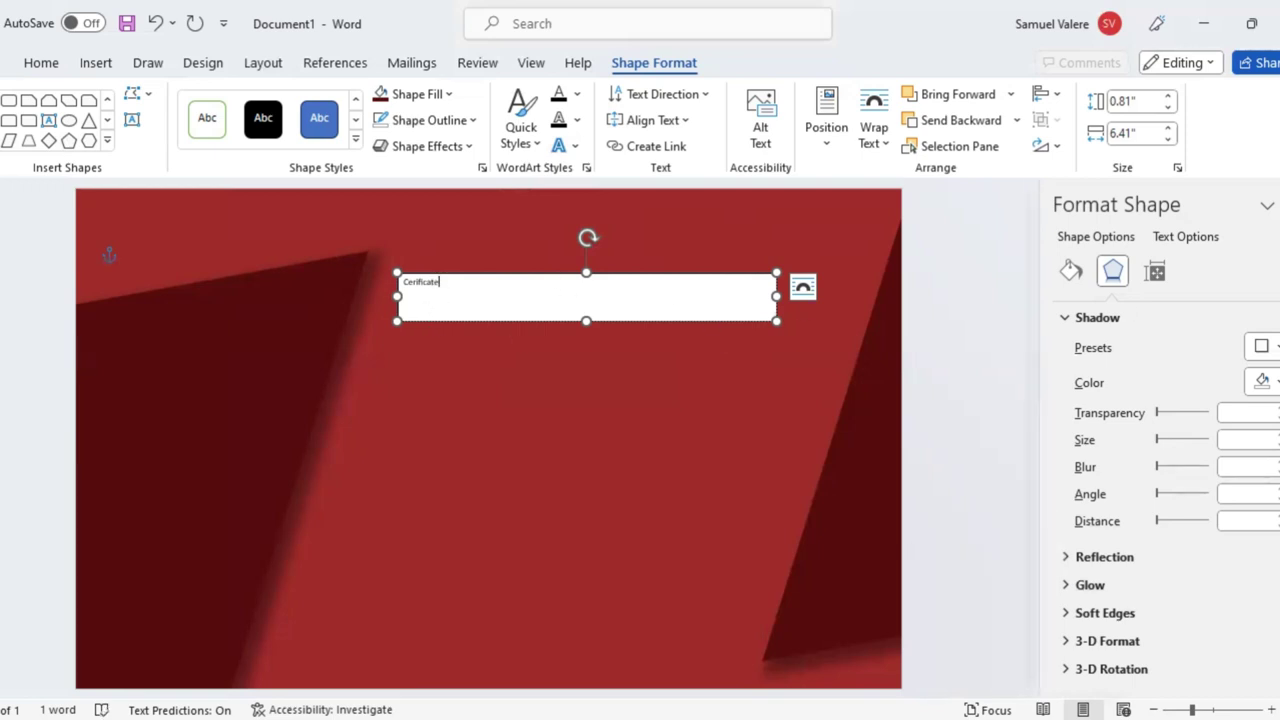
Correct the misspelling to 'Certificate' and set the text box to No Fill
{"action": "left_click", "coordinate": [1275, 204]}
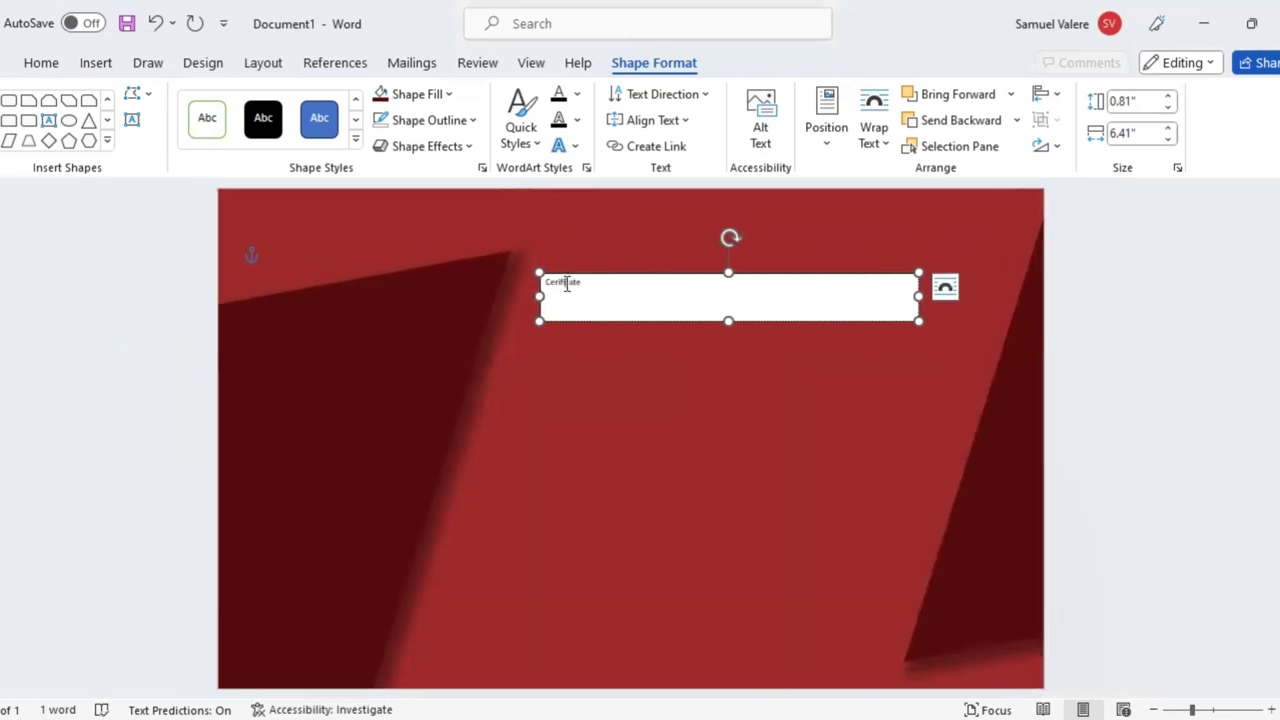
{"action": "double_click", "coordinate": [566, 284]}
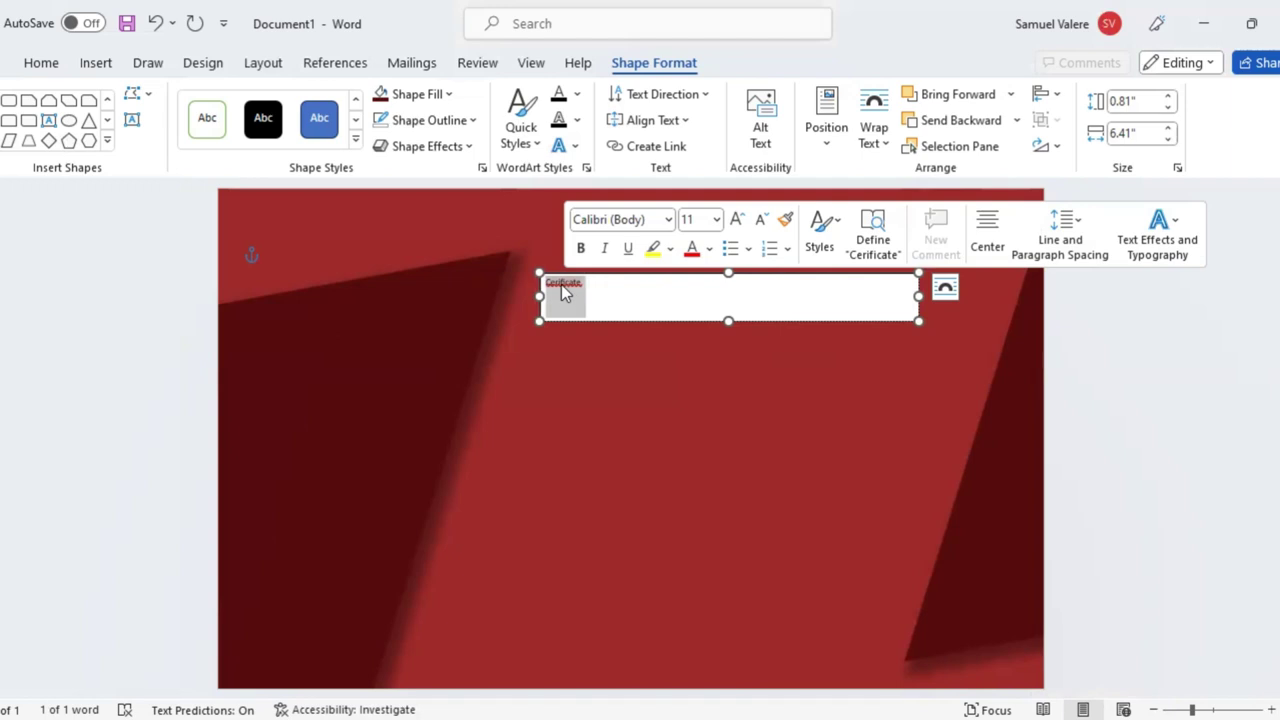
{"action": "right_click", "coordinate": [559, 282]}
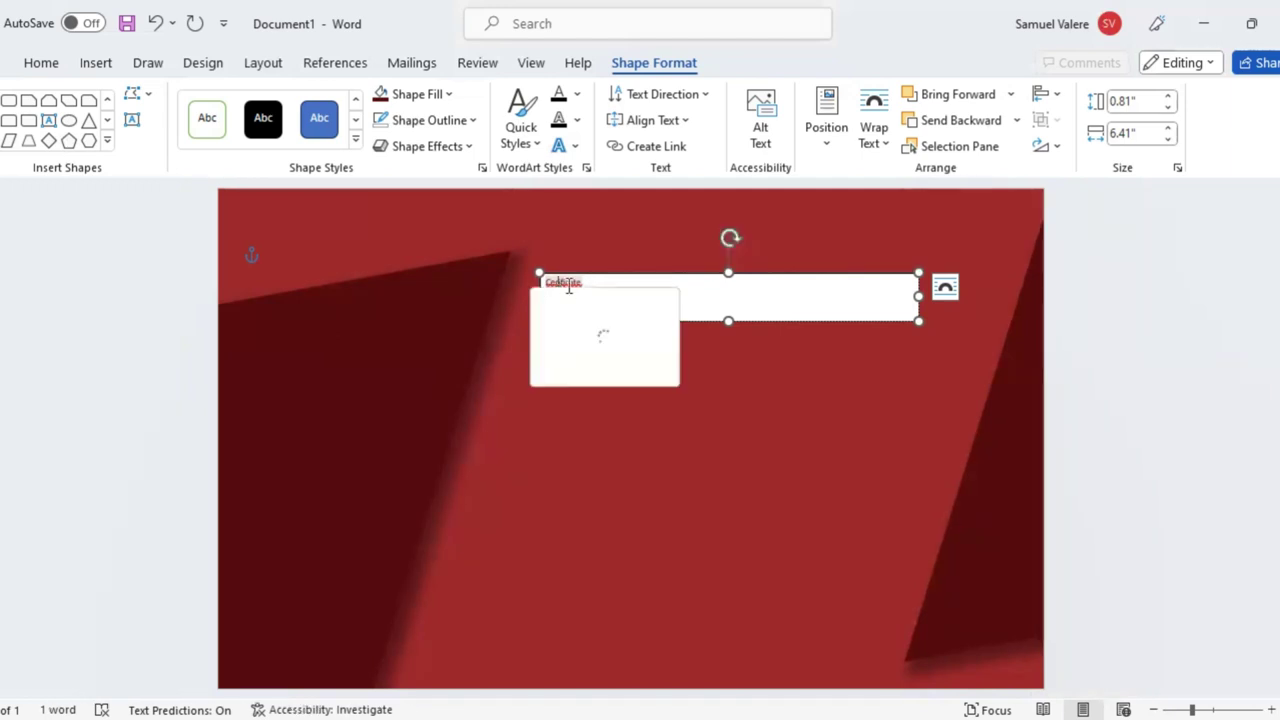
{"action": "left_click", "coordinate": [580, 340]}
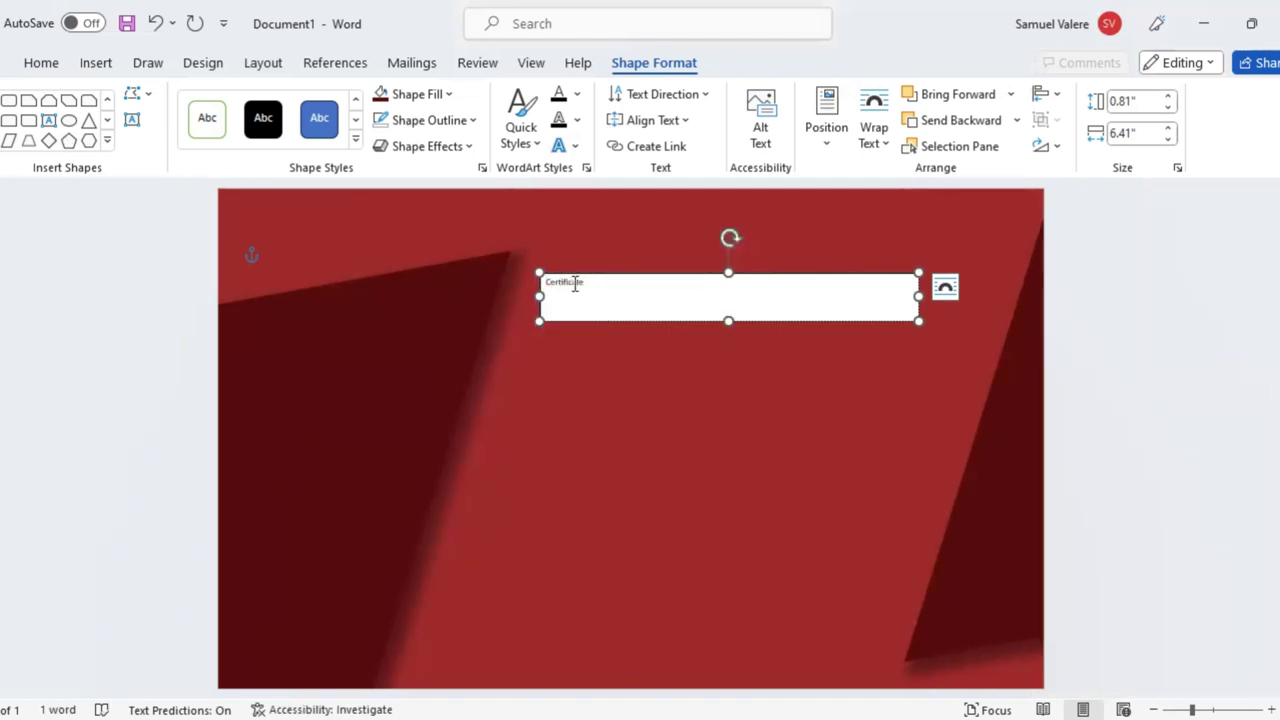
{"action": "double_click", "coordinate": [570, 283]}
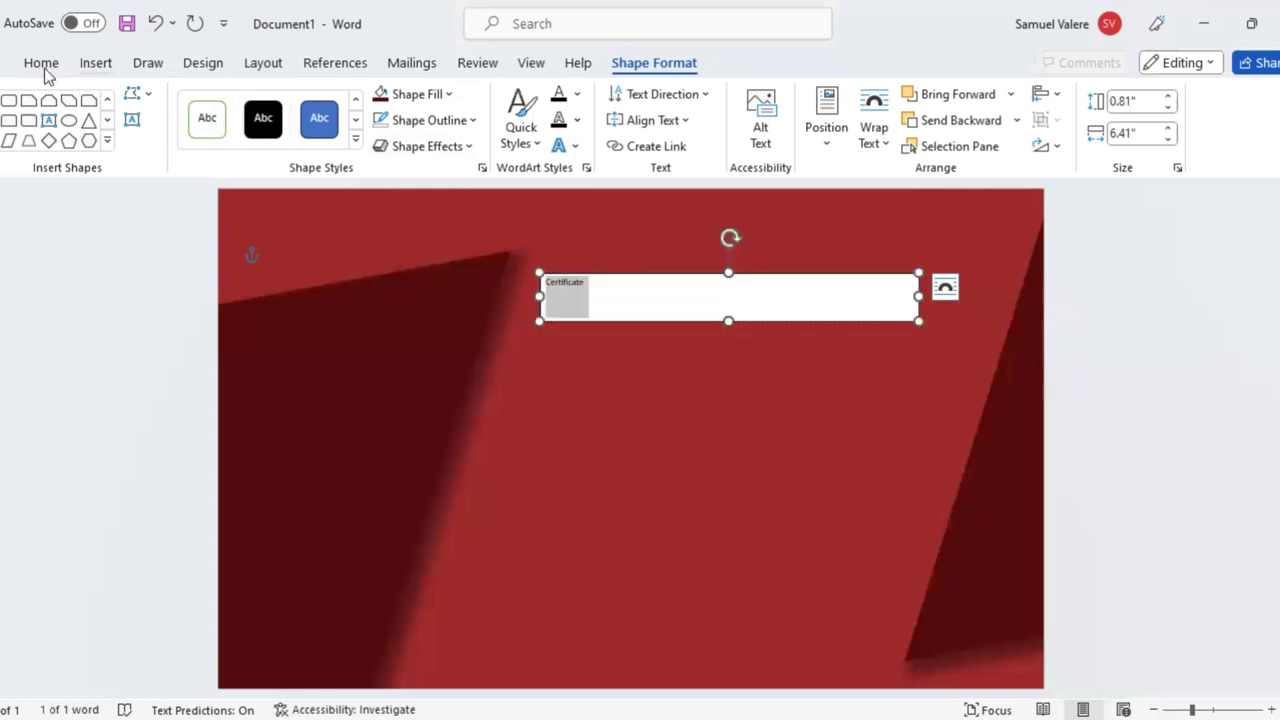
{"action": "left_click", "coordinate": [446, 94]}
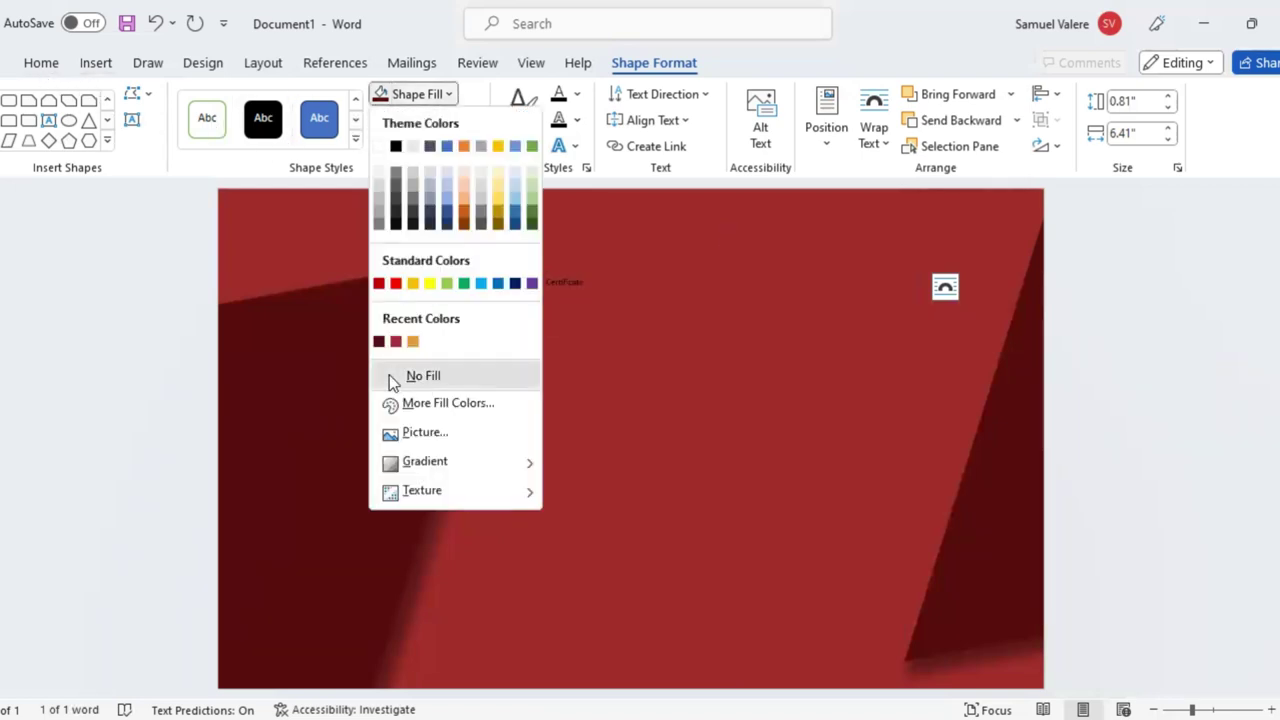
{"action": "left_click", "coordinate": [420, 376]}
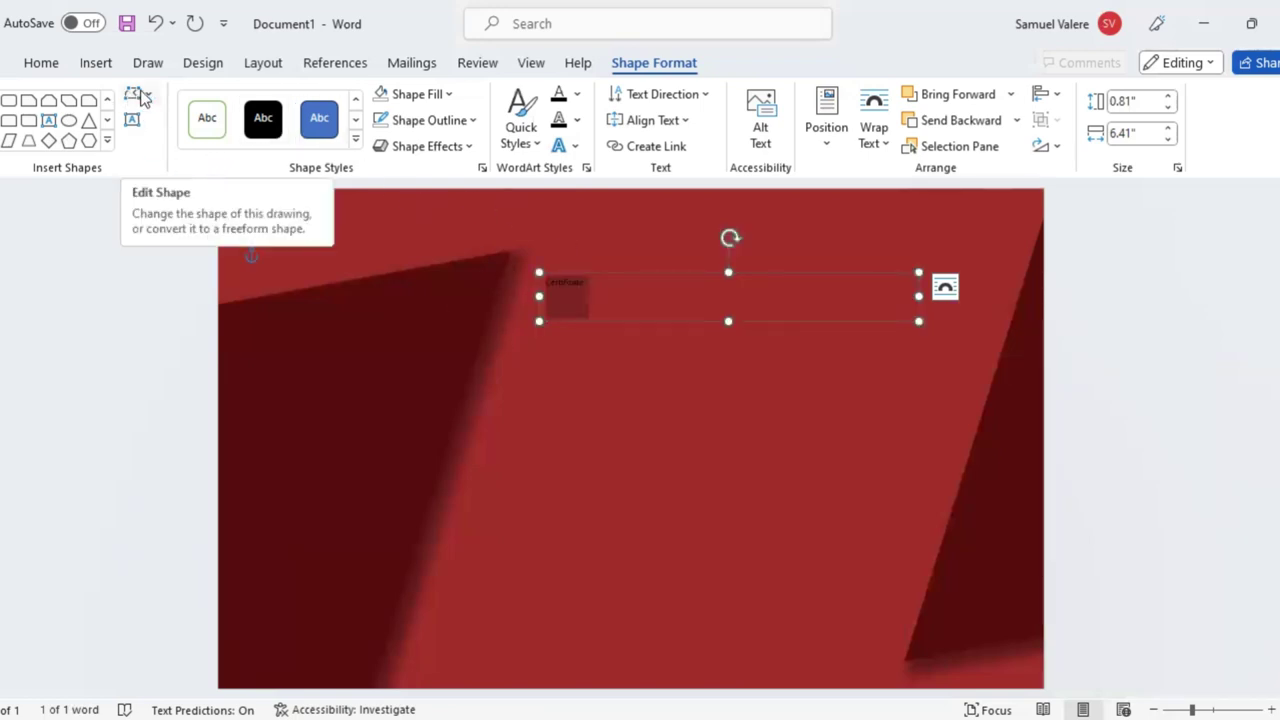
Centre the title, set it in Arial Black, and make it UPPERCASE
{"action": "left_click", "coordinate": [41, 63]}
{"action": "left_click", "coordinate": [410, 140]}
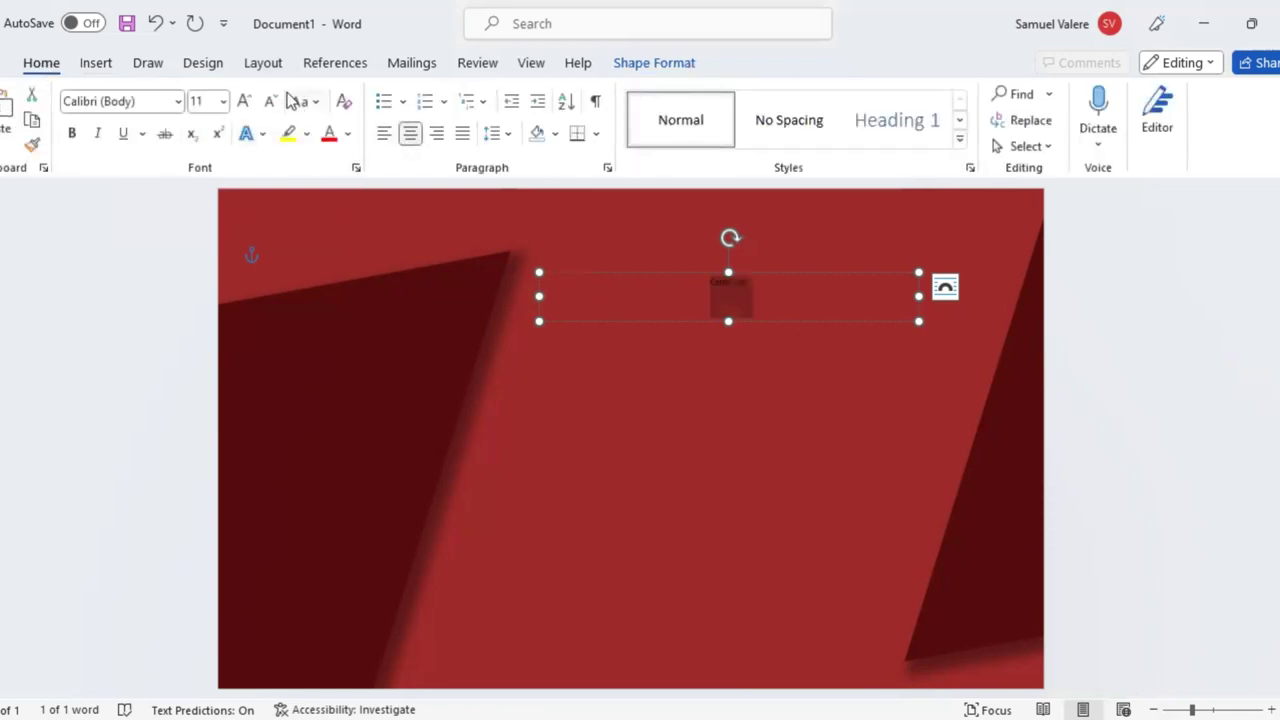
{"action": "left_click", "coordinate": [151, 102]}
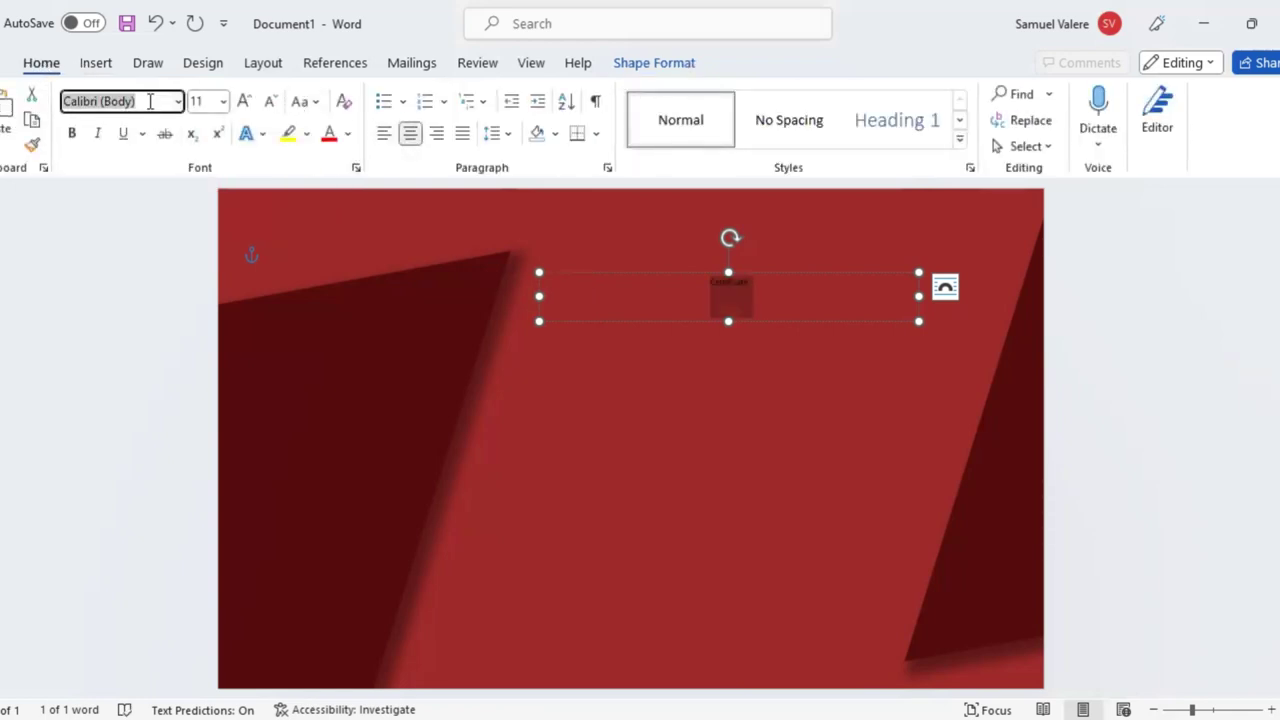
{"action": "type", "text": "Arial"}
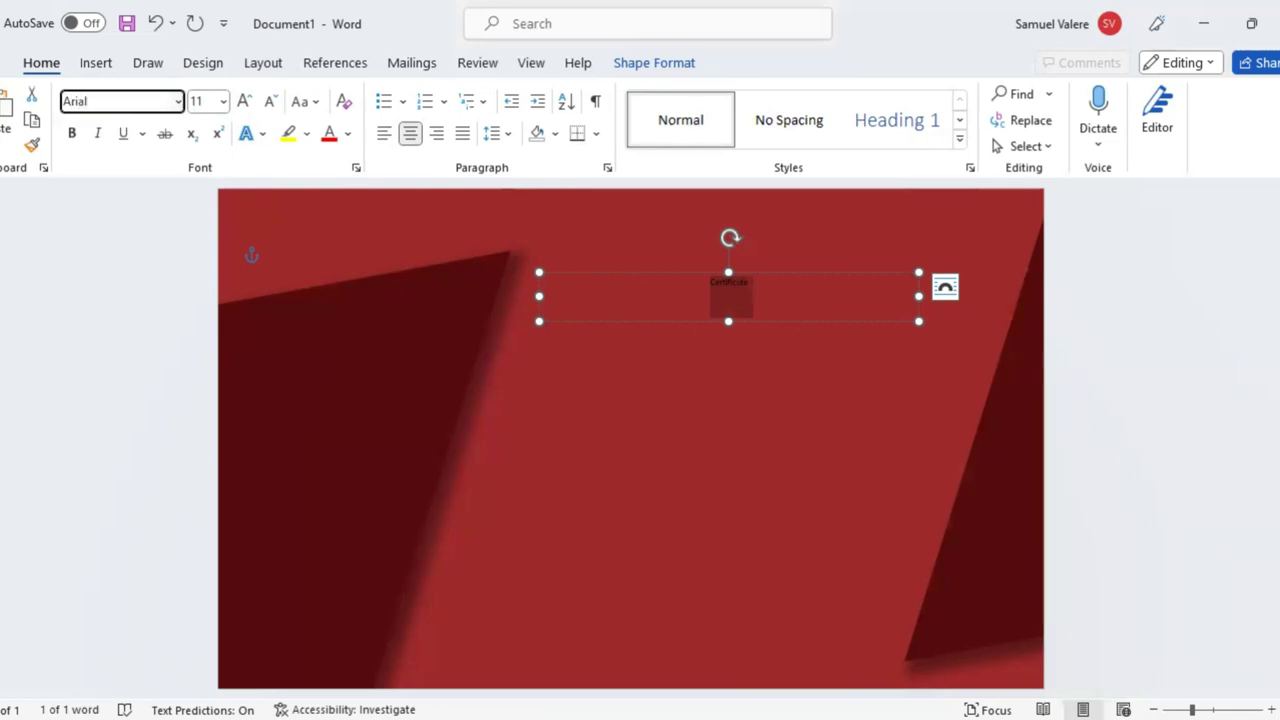
{"action": "type", "text": " Black"}
{"action": "key", "text": "Return"}
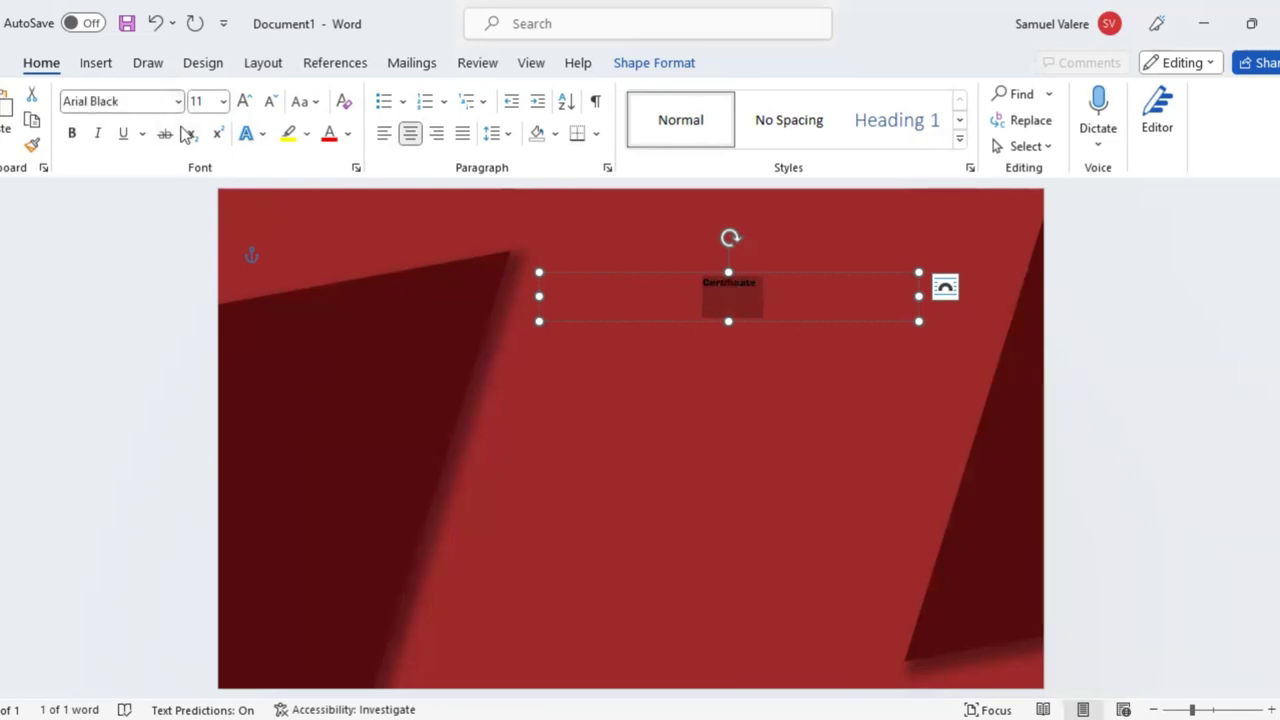
{"action": "left_click", "coordinate": [245, 101]}
{"action": "left_click", "coordinate": [245, 101]}
{"action": "left_click", "coordinate": [245, 101]}
{"action": "left_click", "coordinate": [245, 101]}
{"action": "left_click", "coordinate": [245, 101]}
{"action": "left_click", "coordinate": [245, 101]}
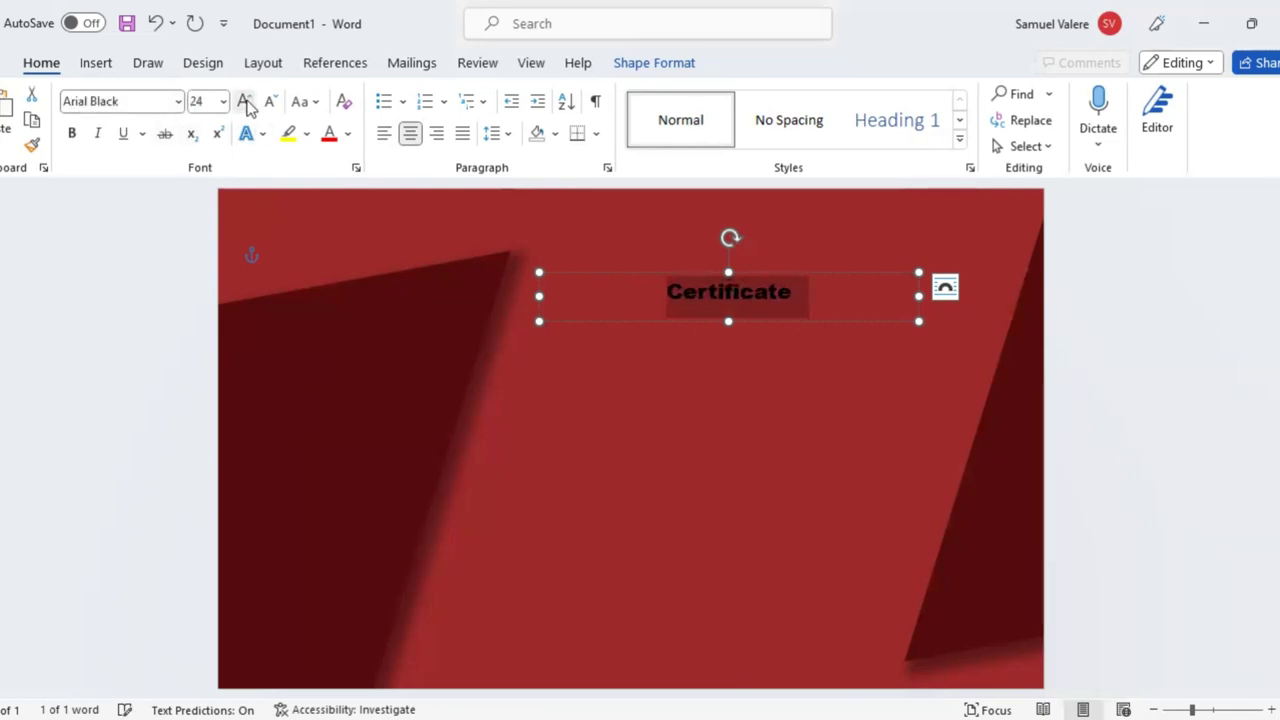
{"action": "left_click", "coordinate": [245, 101]}
{"action": "left_click", "coordinate": [245, 101]}
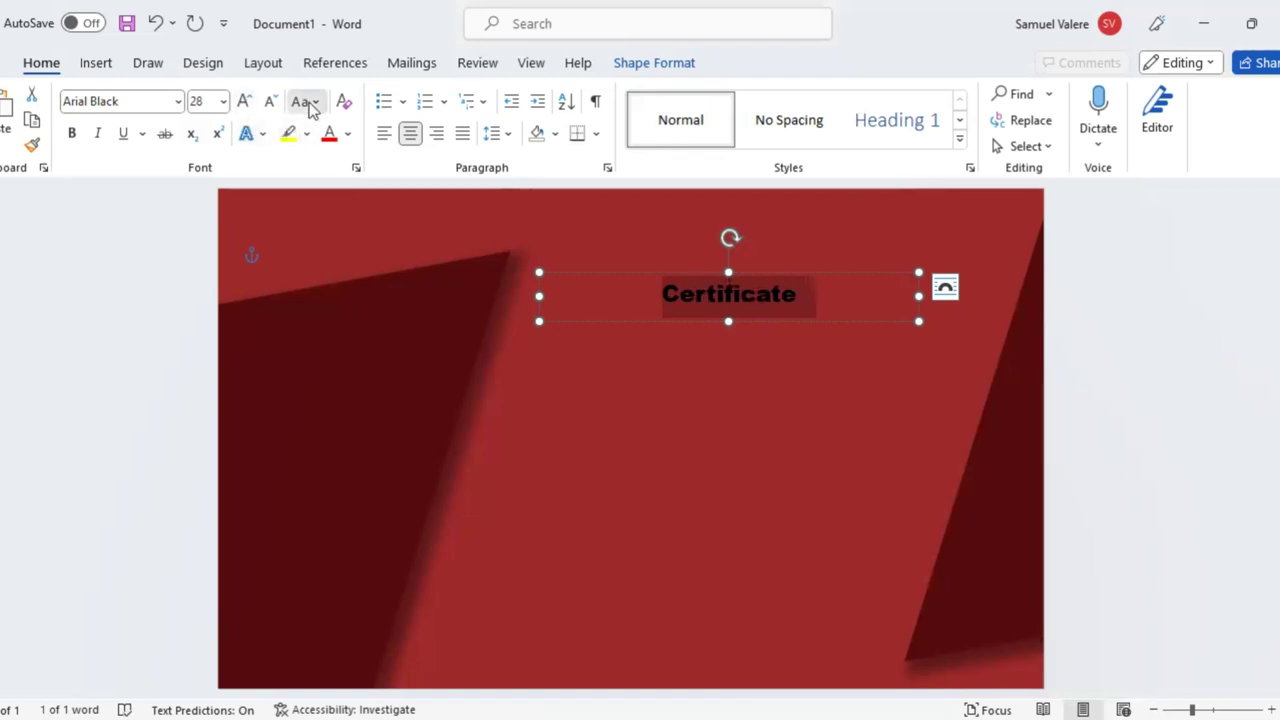
{"action": "left_click", "coordinate": [310, 101]}
{"action": "left_click", "coordinate": [344, 182]}
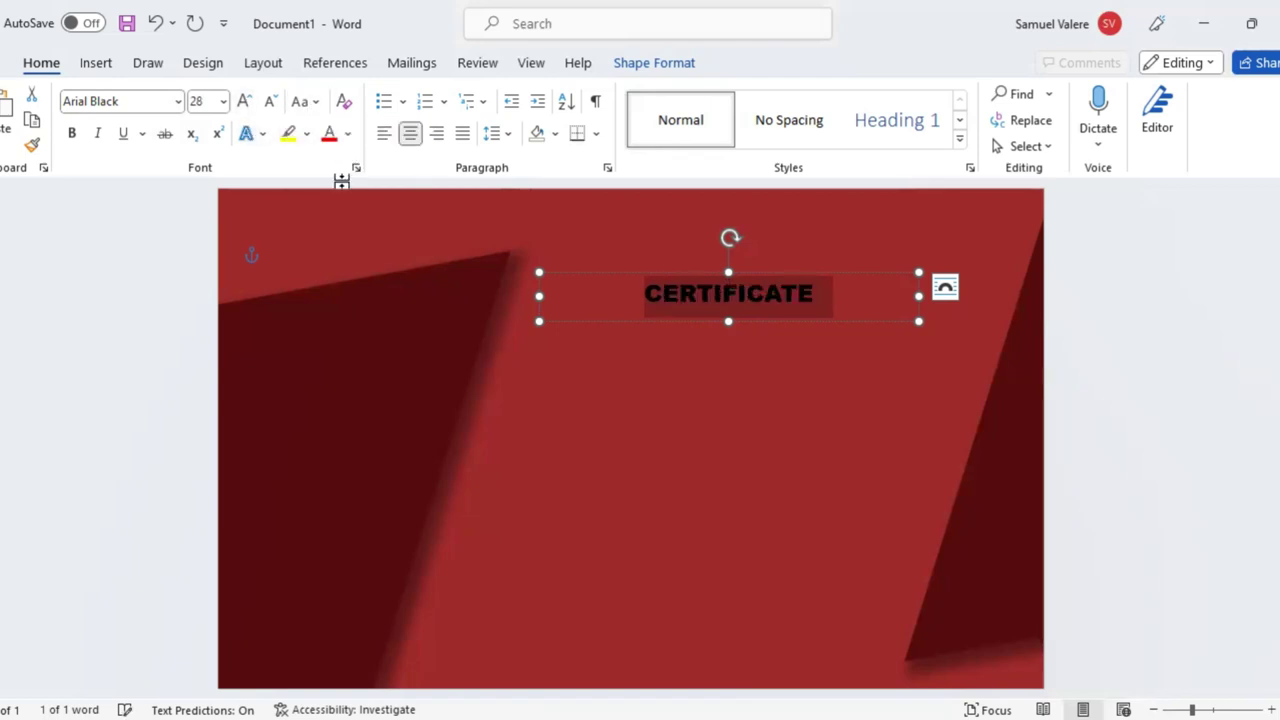
Set CERTIFICATE to 65 pt and enlarge its text box so it fits fully
{"action": "left_click", "coordinate": [245, 101]}
{"action": "left_click", "coordinate": [245, 101]}
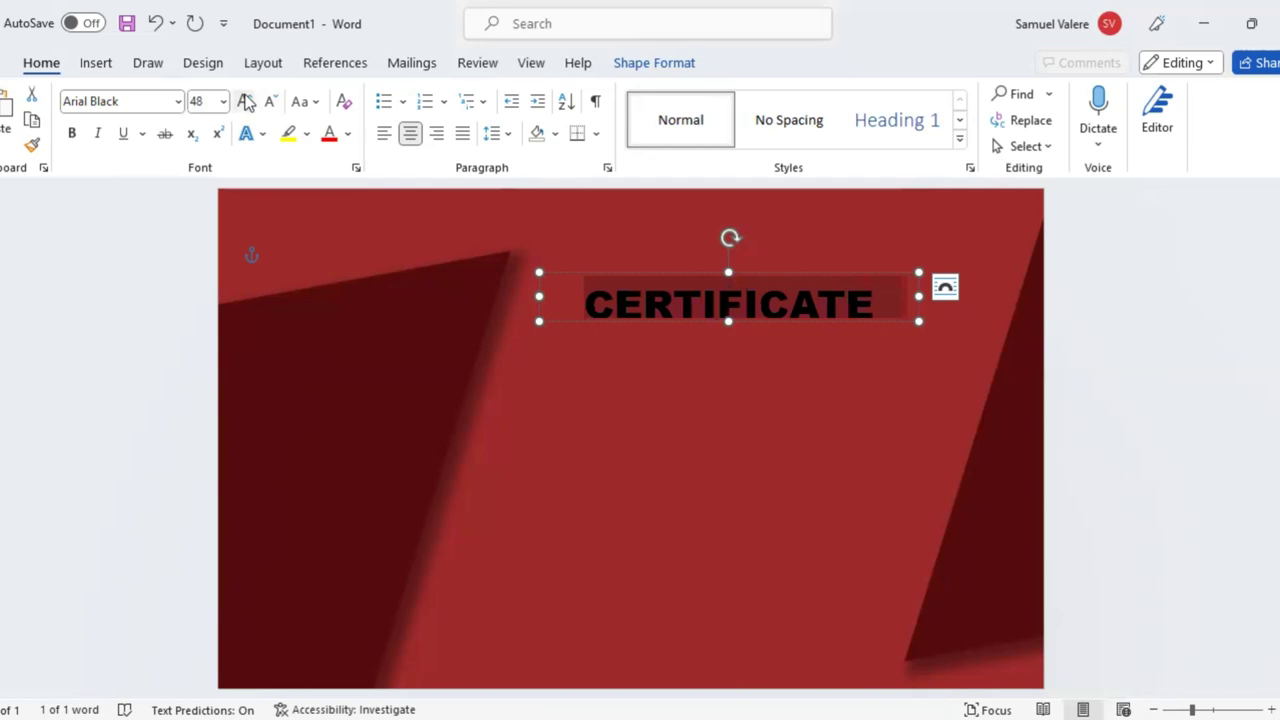
{"action": "left_click", "coordinate": [245, 101]}
{"action": "left_click", "coordinate": [271, 101]}
{"action": "left_click", "coordinate": [211, 103]}
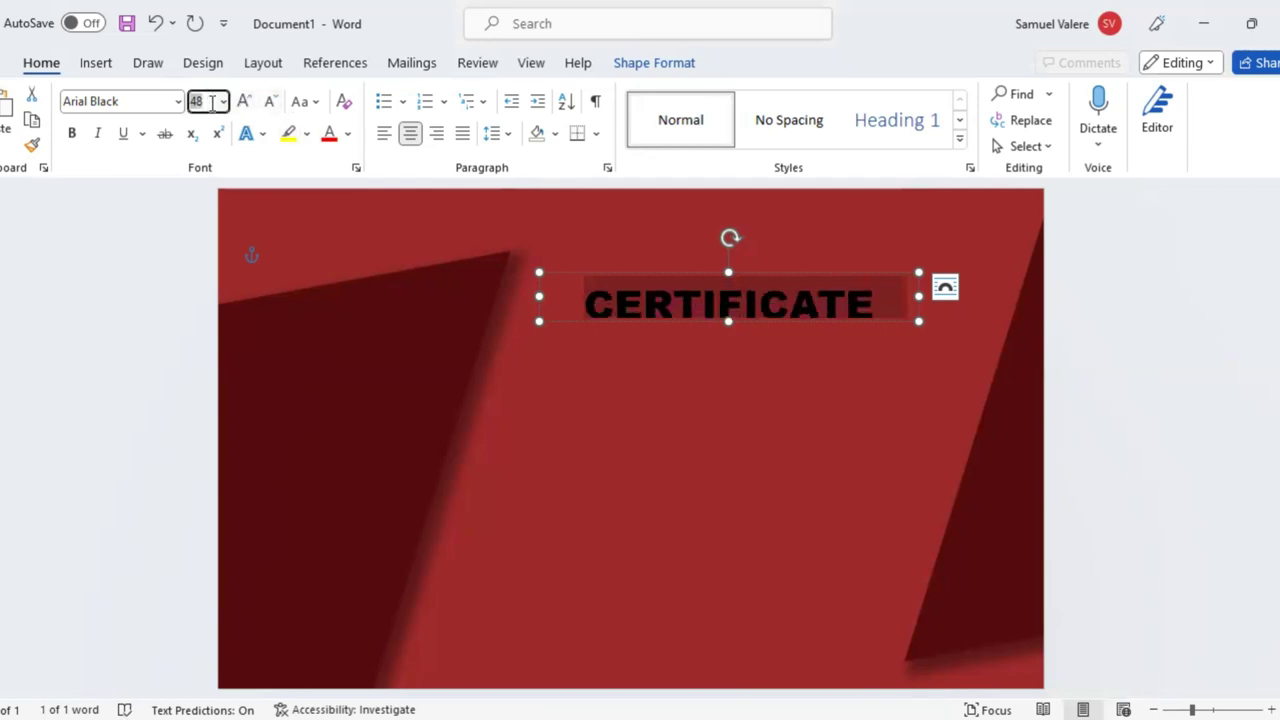
{"action": "type", "text": "65"}
{"action": "key", "text": "Return"}
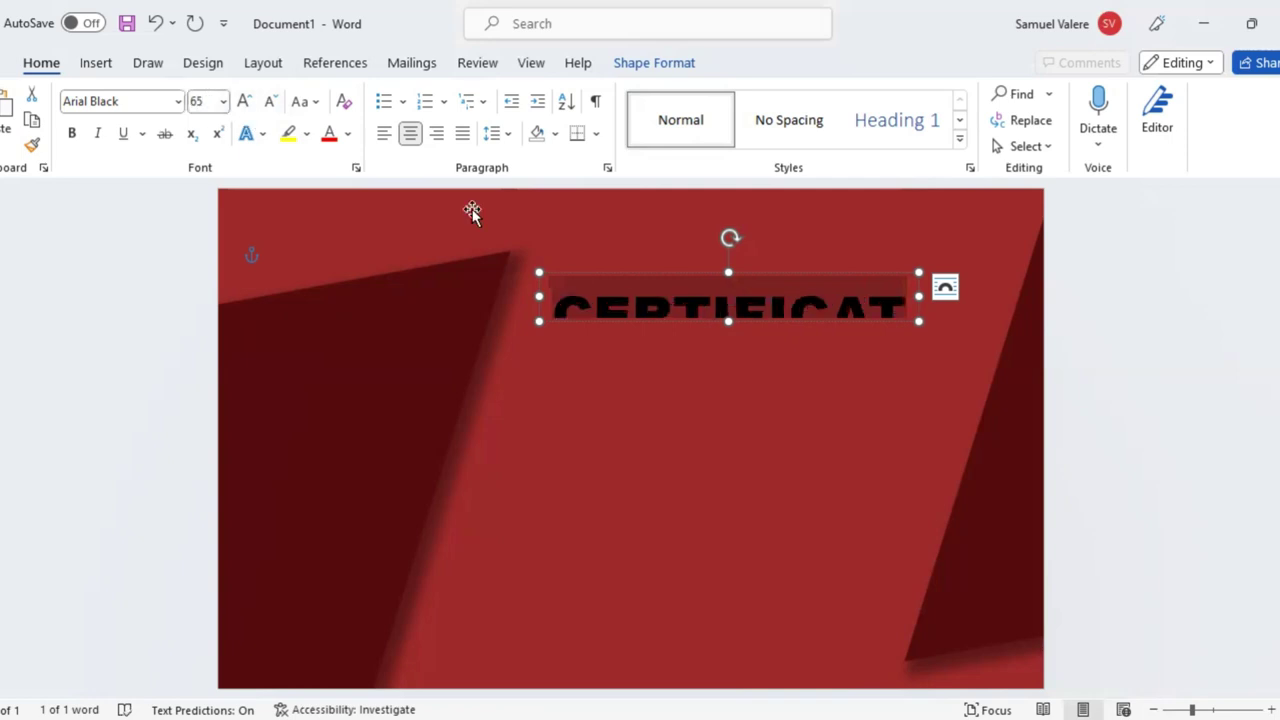
{"action": "left_click_drag", "start_coordinate": [919, 296], "coordinate": [963, 296]}
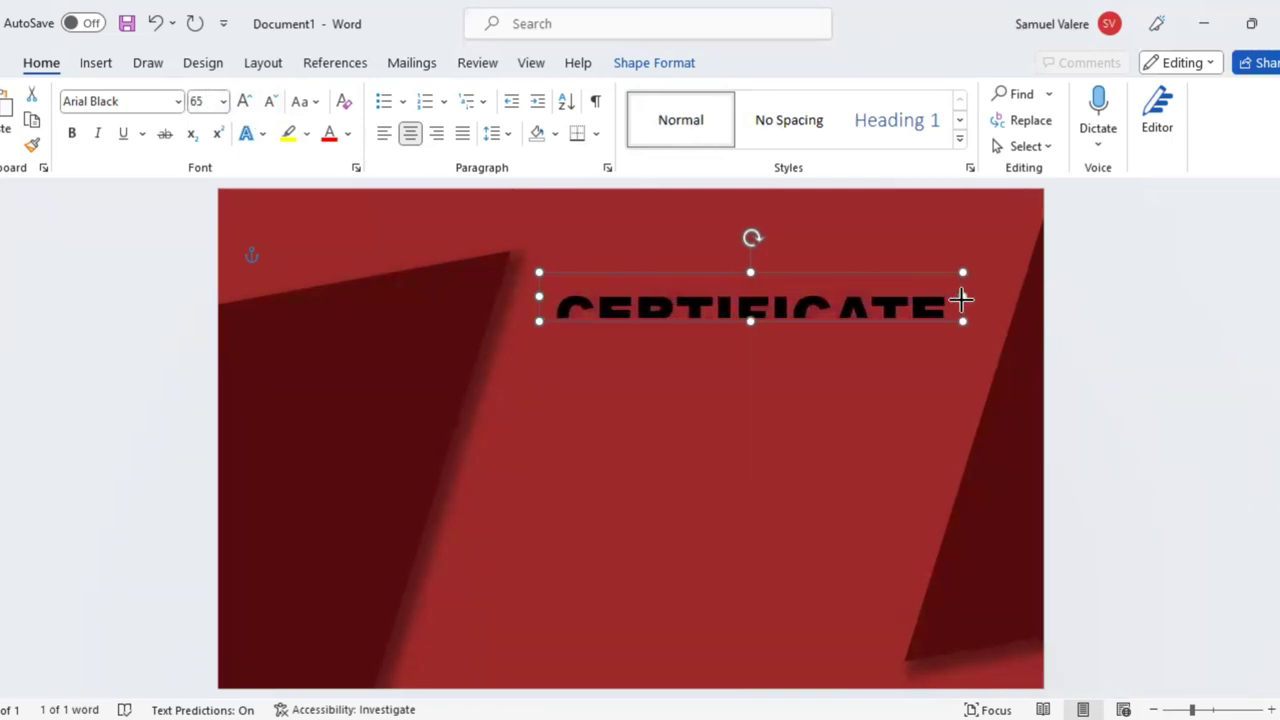
{"action": "mouse_move", "coordinate": [750, 321]}
{"action": "left_mouse_down"}
{"action": "mouse_move", "coordinate": [751, 344]}
{"action": "mouse_move", "coordinate": [782, 314]}
{"action": "left_mouse_up"}
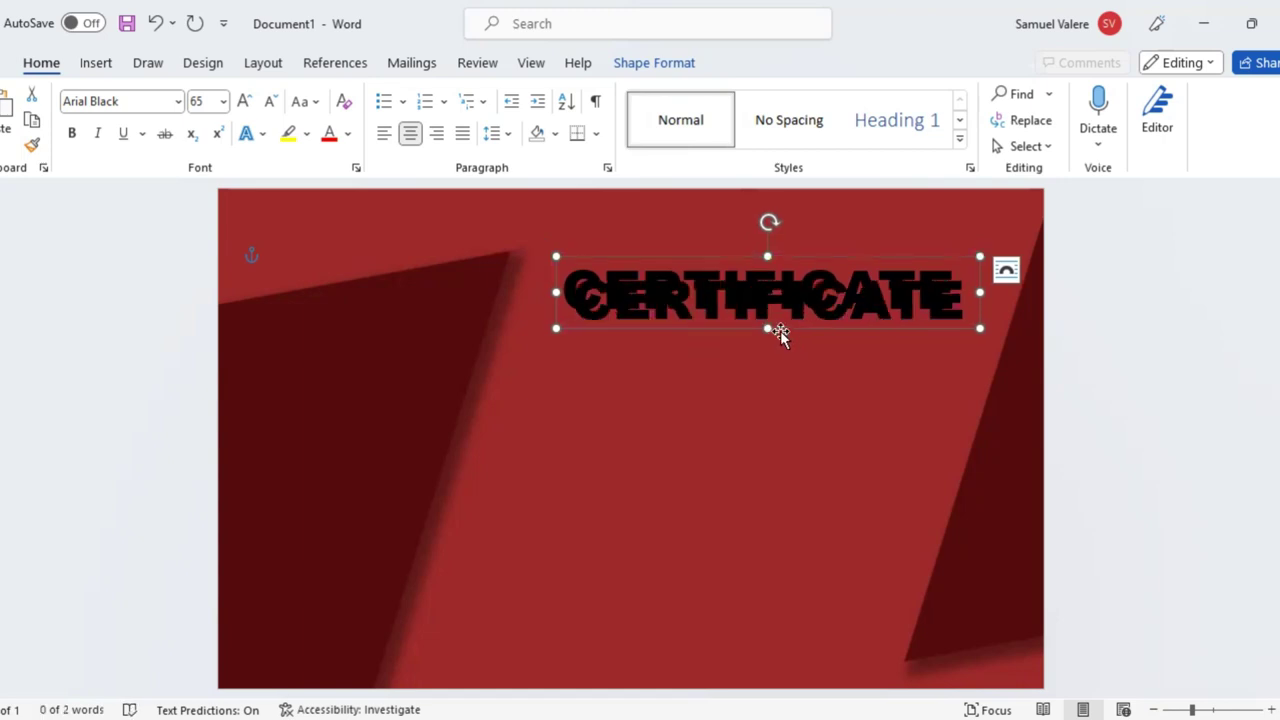
Add a second line in Arial reading 'of appreciation'
{"action": "left_click_drag", "start_coordinate": [693, 331], "coordinate": [774, 358]}
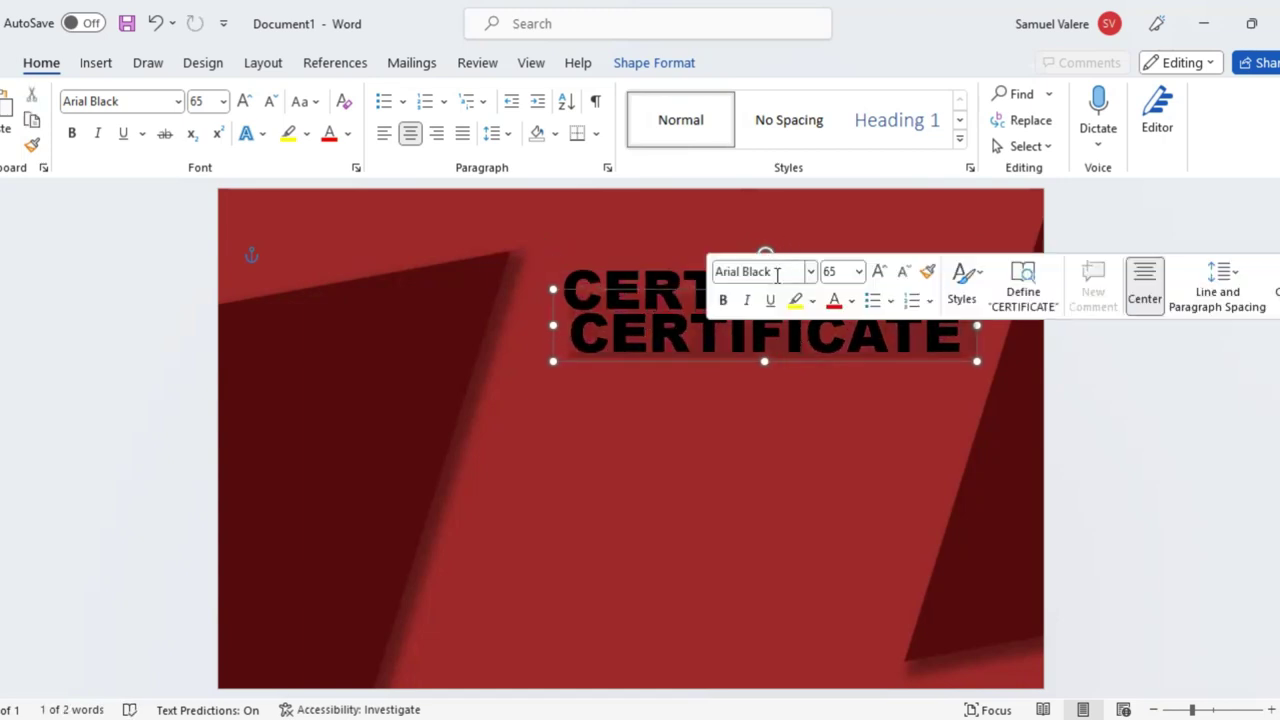
{"action": "left_click", "coordinate": [750, 272]}
{"action": "type", "text": "Arial"}
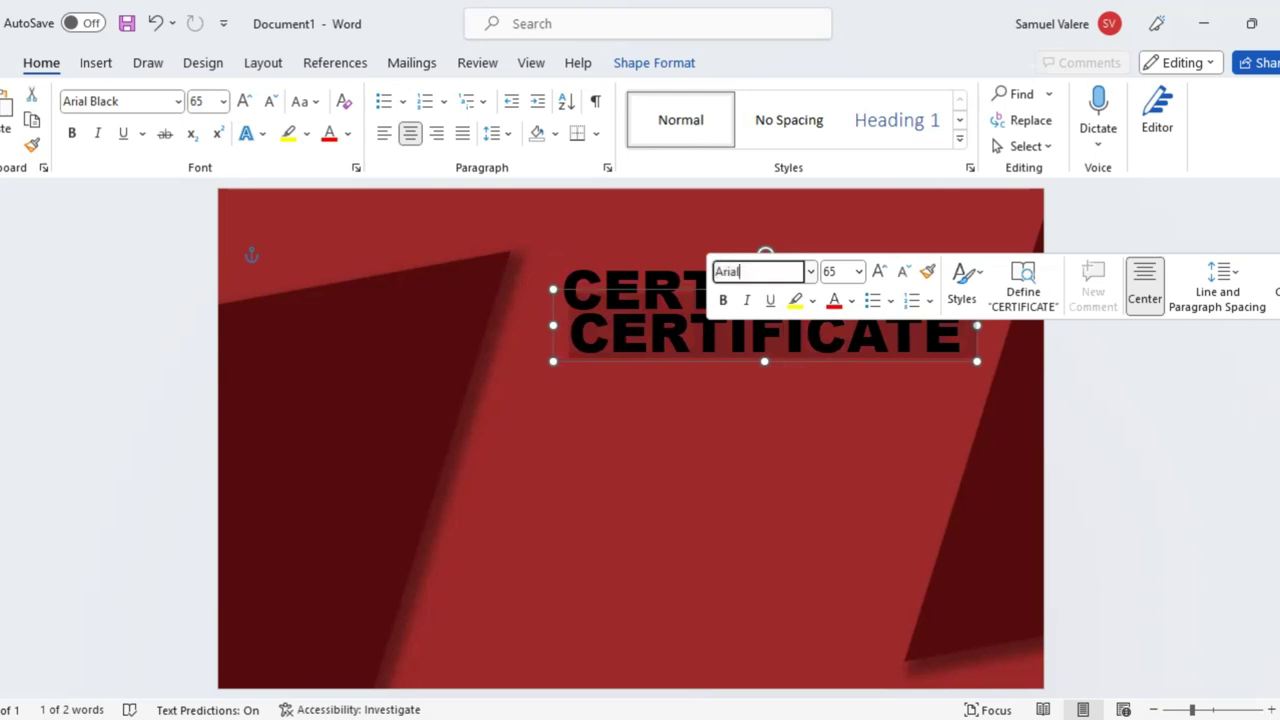
{"action": "key", "text": "Return"}
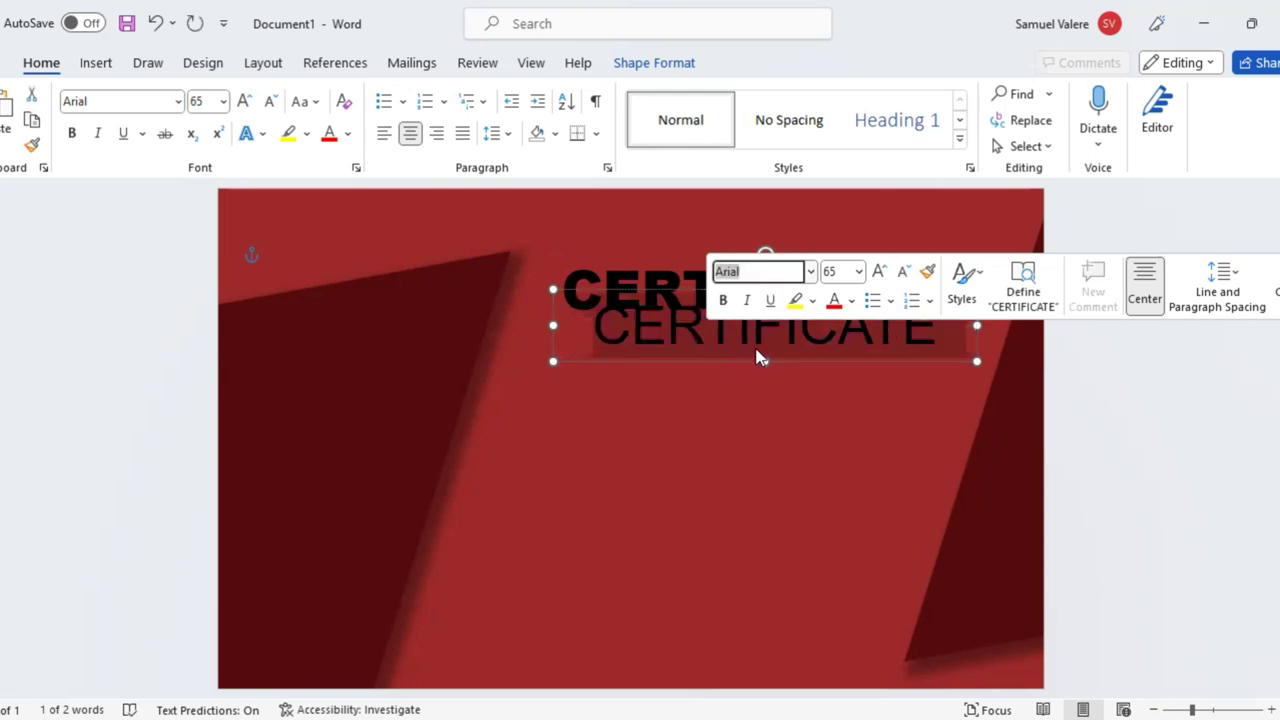
{"action": "type", "text": "O"}
{"action": "key", "text": "BackSpace"}
{"action": "key", "text": "Escape"}
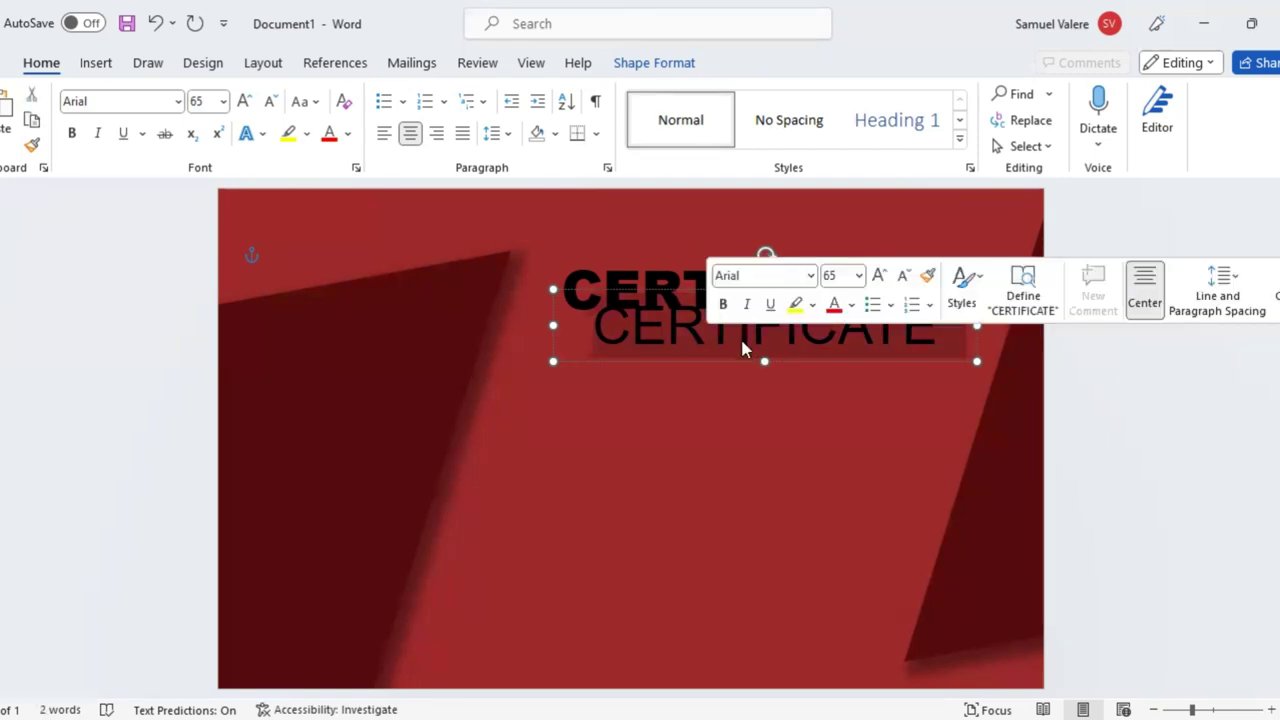
{"action": "type", "text": "of"}
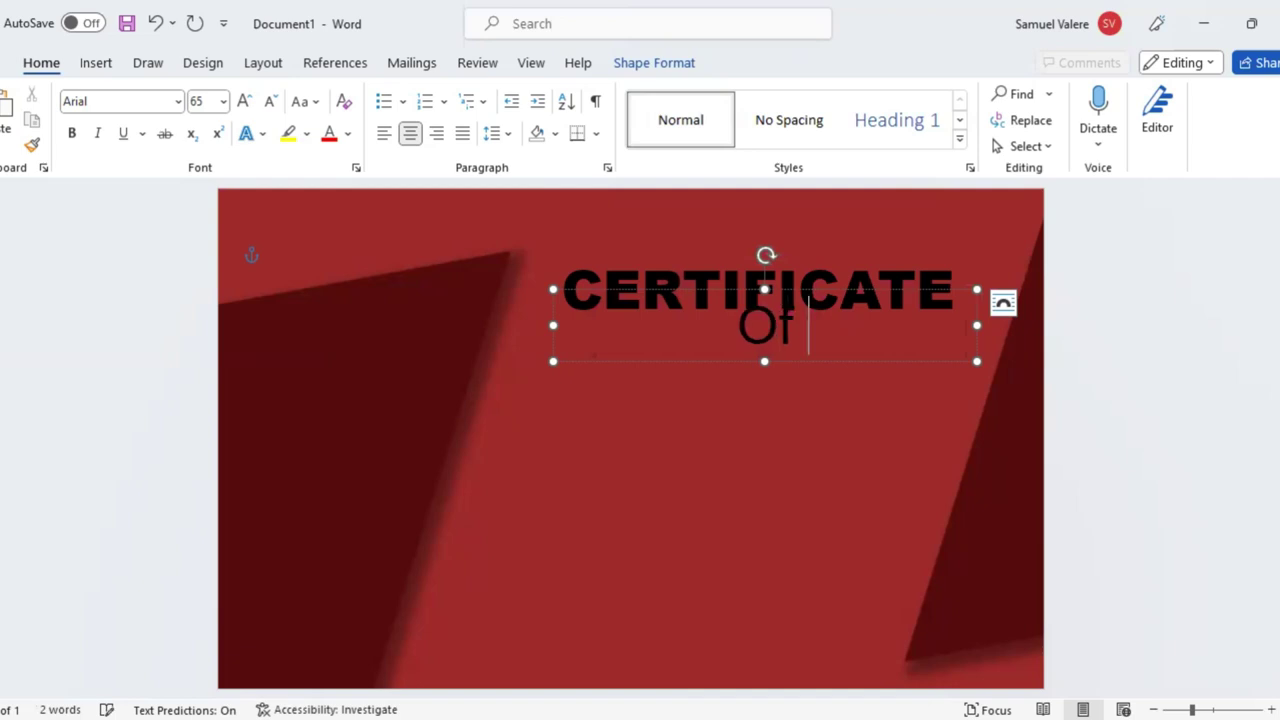
{"action": "type", "text": " appreciati"}
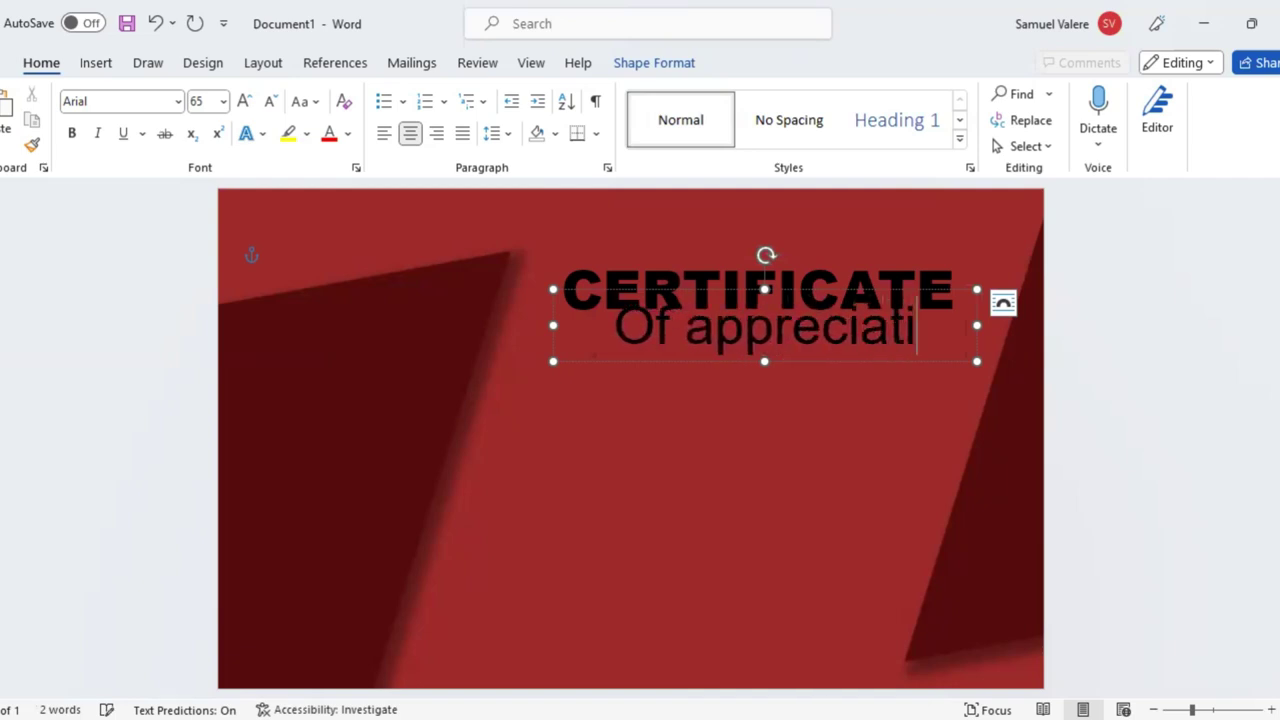
{"action": "type", "text": "on"}
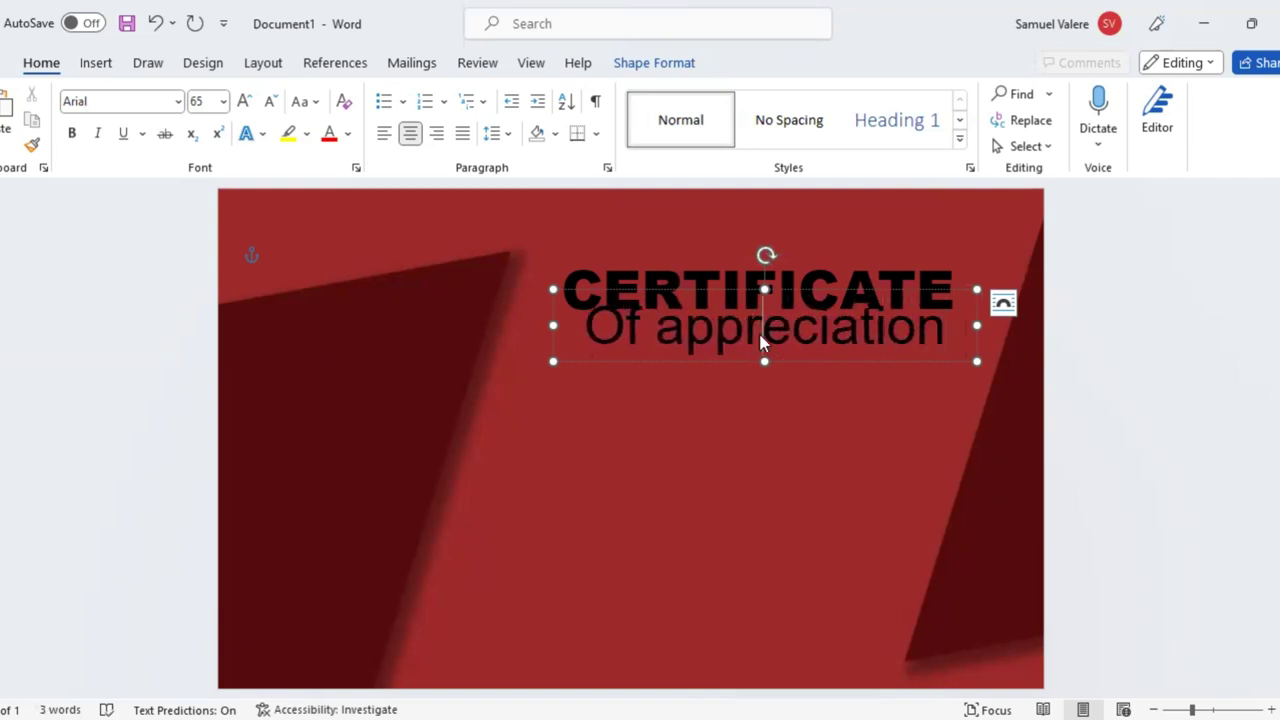
Make the subtitle uppercase OF APPRECIATION at 26 pt
{"action": "triple_click", "coordinate": [760, 343]}
{"action": "left_click", "coordinate": [271, 103]}
{"action": "left_click", "coordinate": [271, 103]}
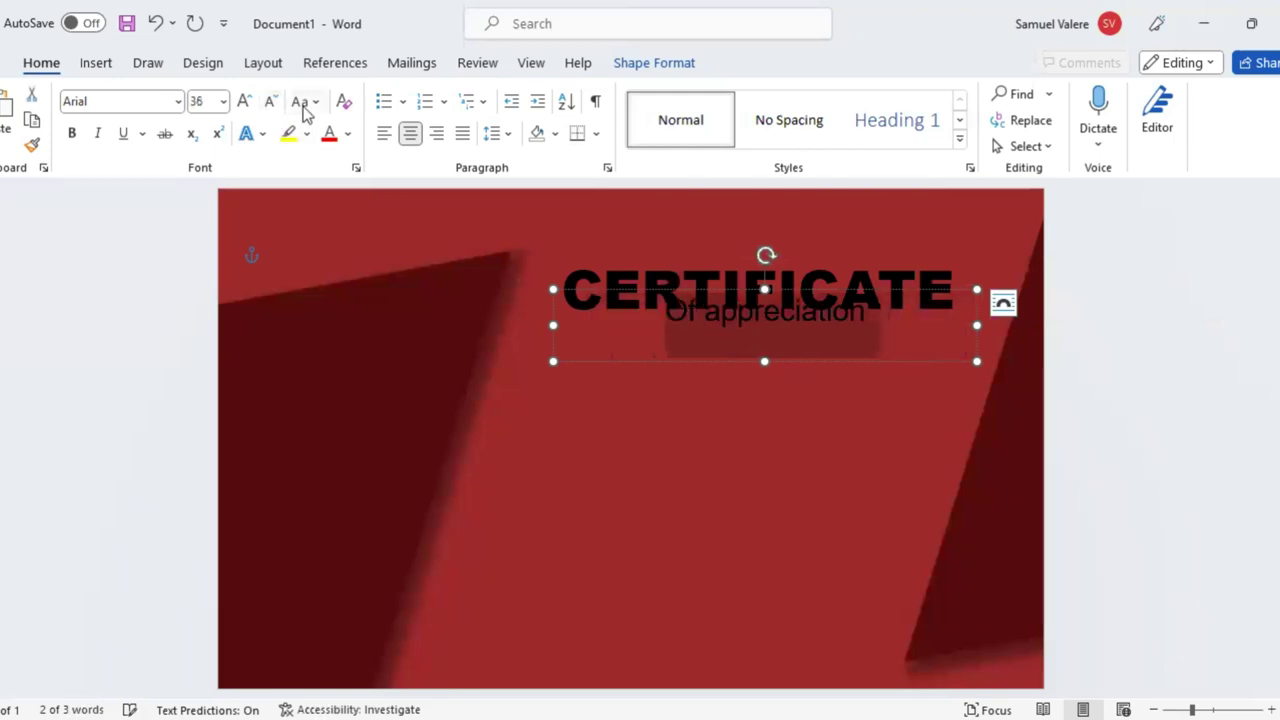
{"action": "left_click", "coordinate": [306, 104]}
{"action": "left_click", "coordinate": [346, 186]}
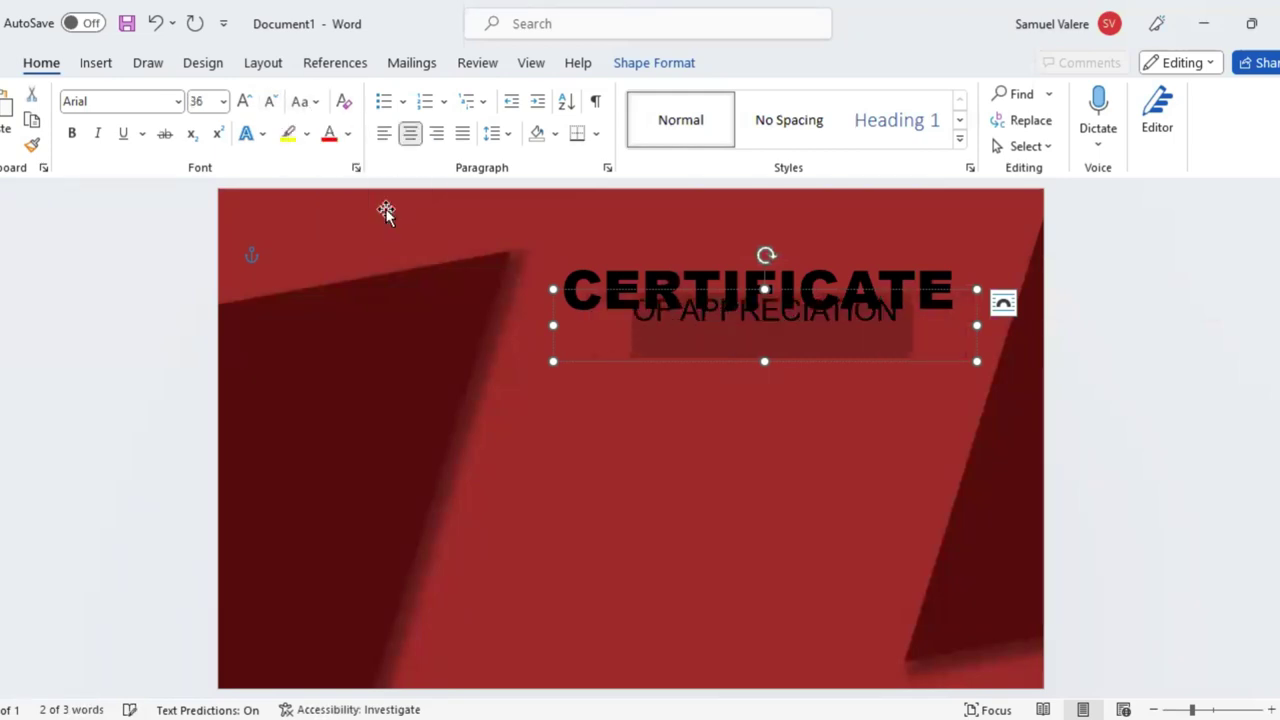
{"action": "left_click", "coordinate": [271, 103]}
{"action": "left_click", "coordinate": [271, 103]}
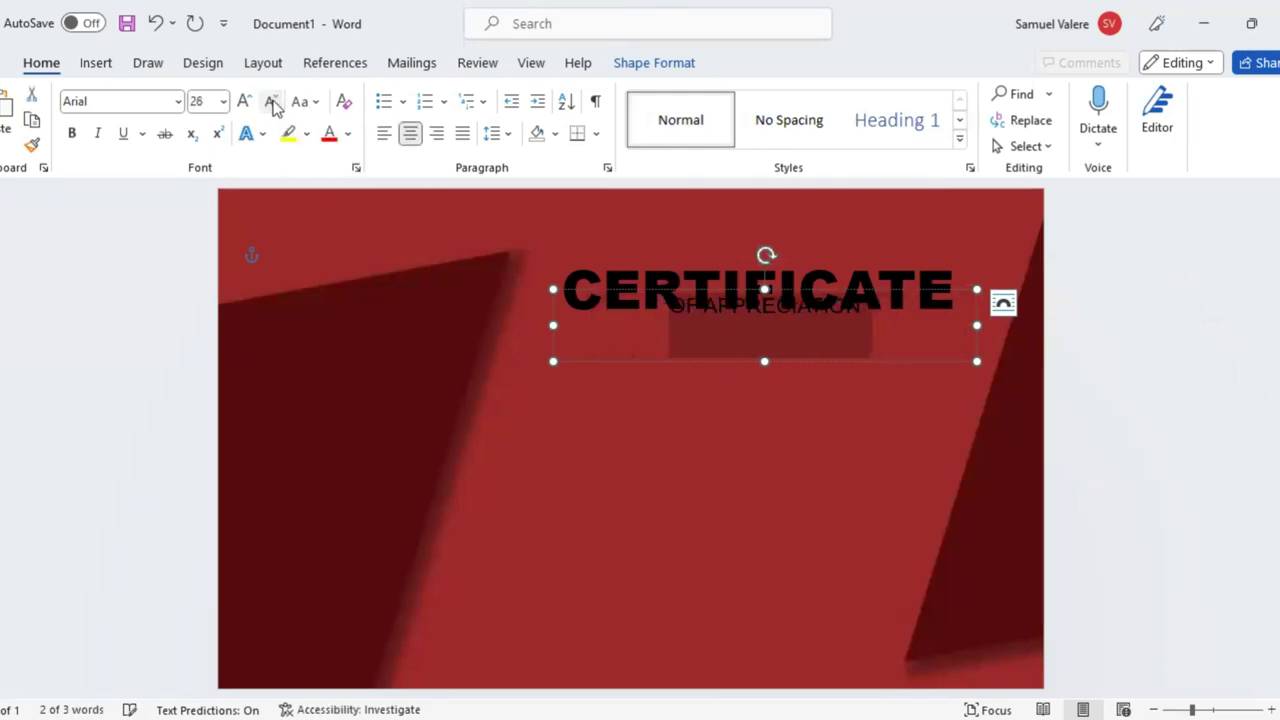
Narrow the subtitle box and tuck it right-aligned beneath CERTIFICATE
{"action": "left_click_drag", "start_coordinate": [553, 323], "coordinate": [699, 323]}
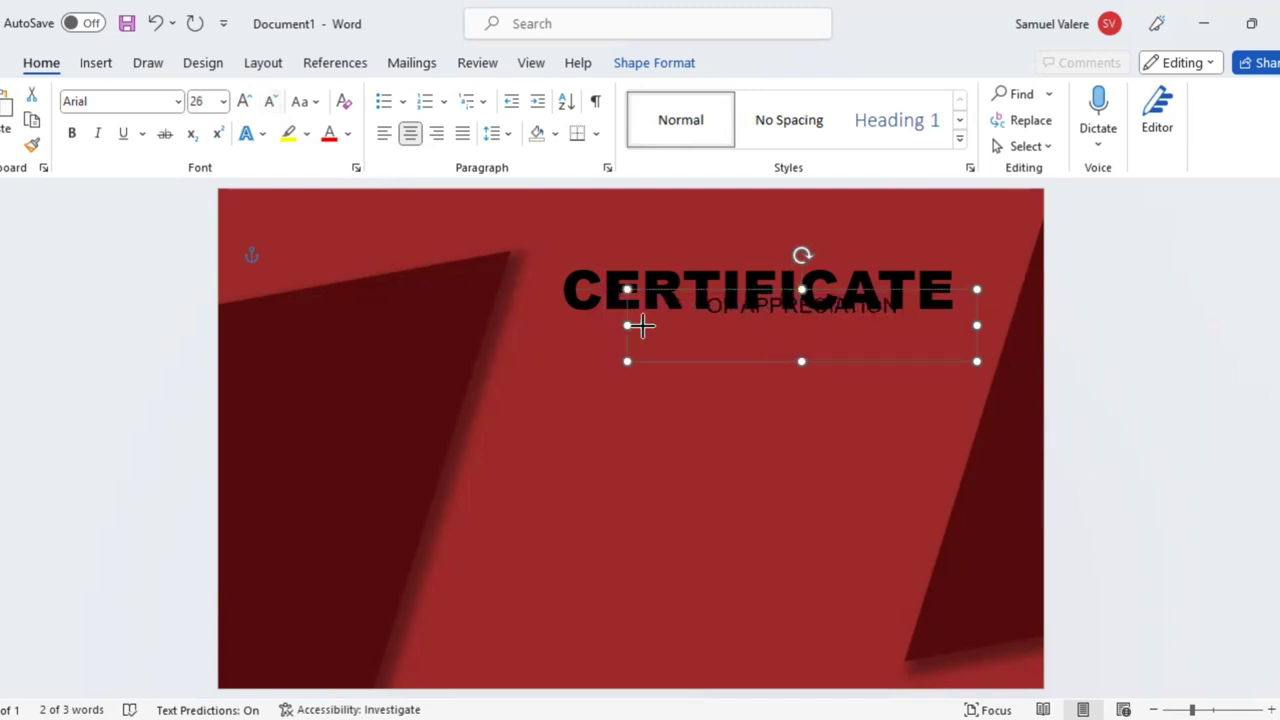
{"action": "left_click_drag", "start_coordinate": [838, 361], "coordinate": [837, 349]}
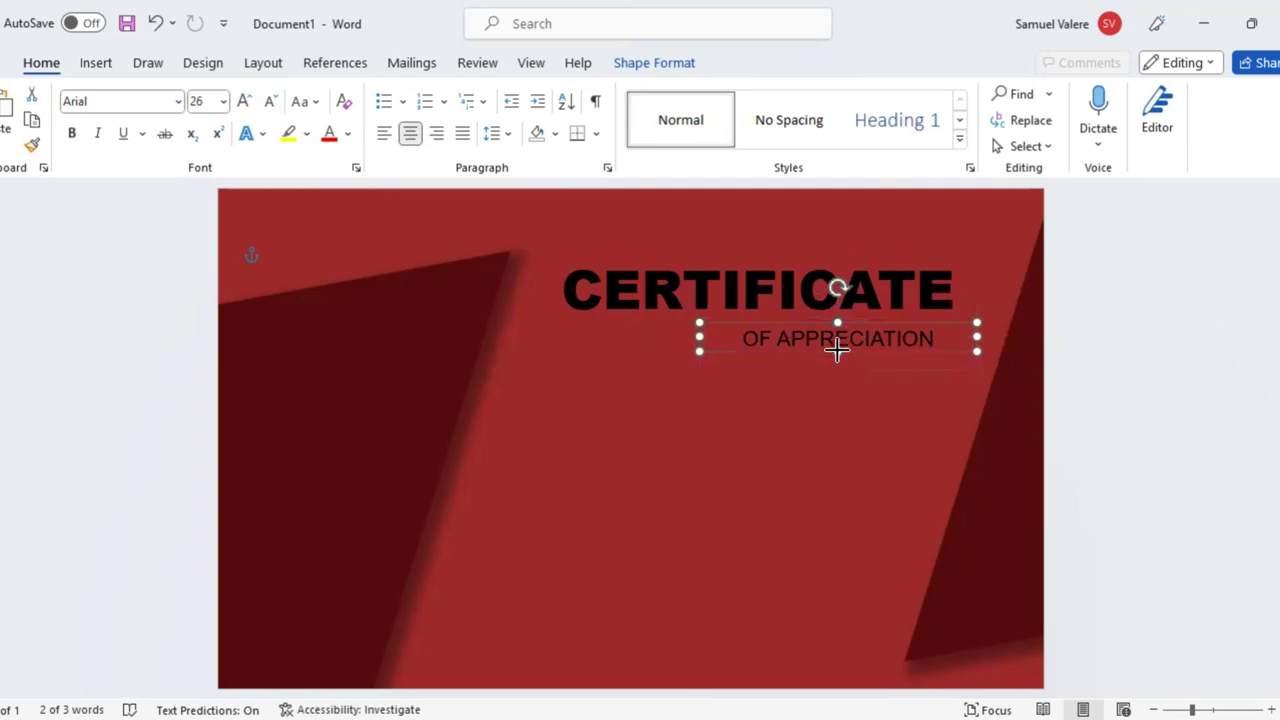
{"action": "left_click_drag", "start_coordinate": [699, 337], "coordinate": [766, 337]}
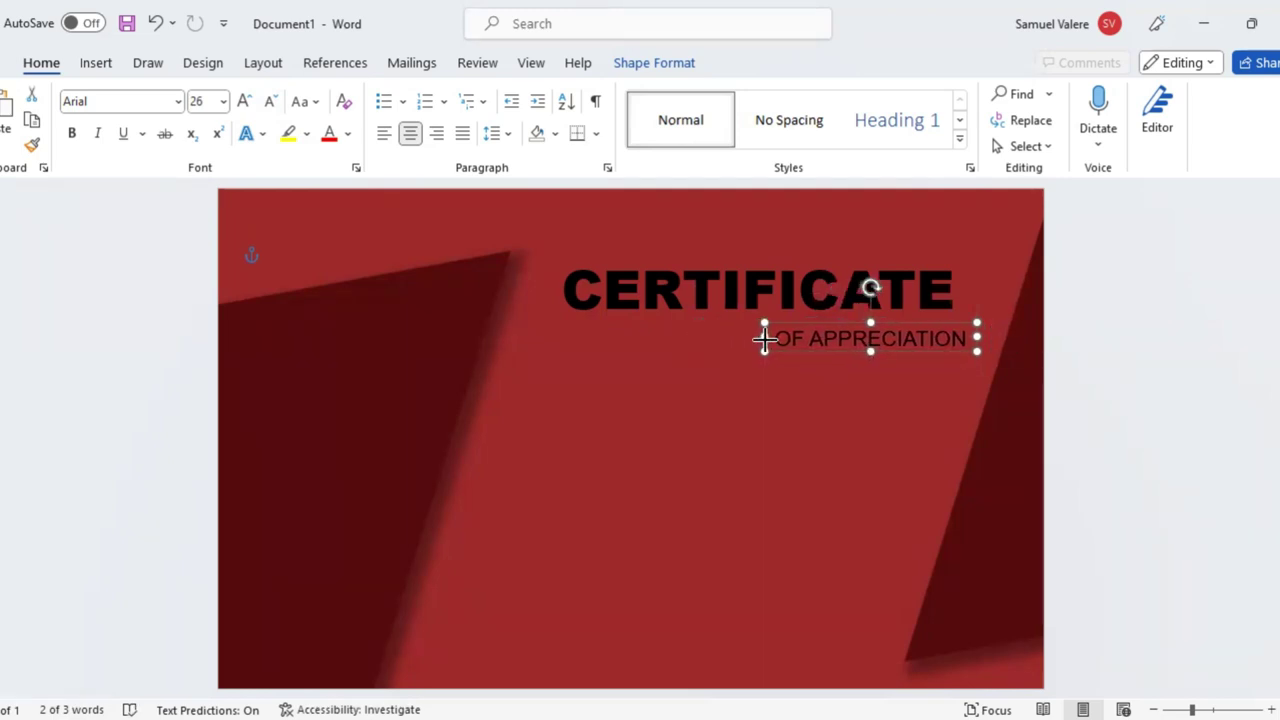
{"action": "left_click_drag", "start_coordinate": [842, 352], "coordinate": [829, 341]}
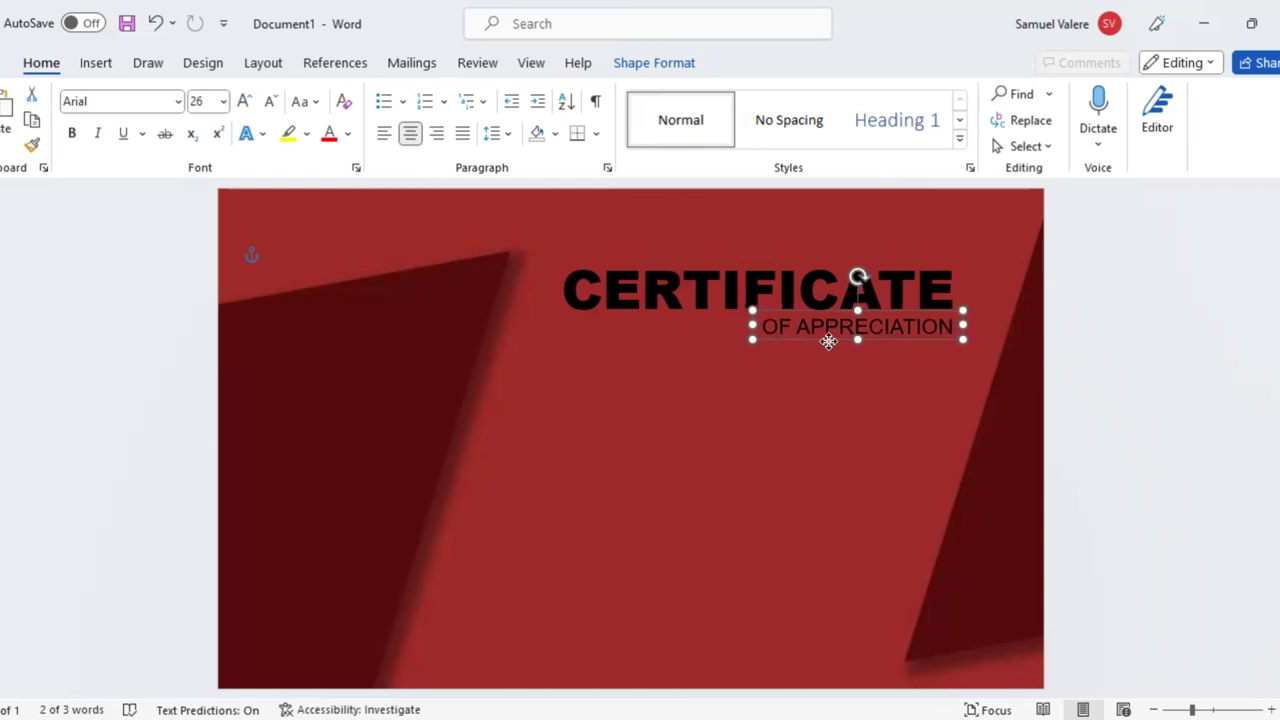
{"action": "left_click_drag", "start_coordinate": [829, 341], "coordinate": [828, 337]}
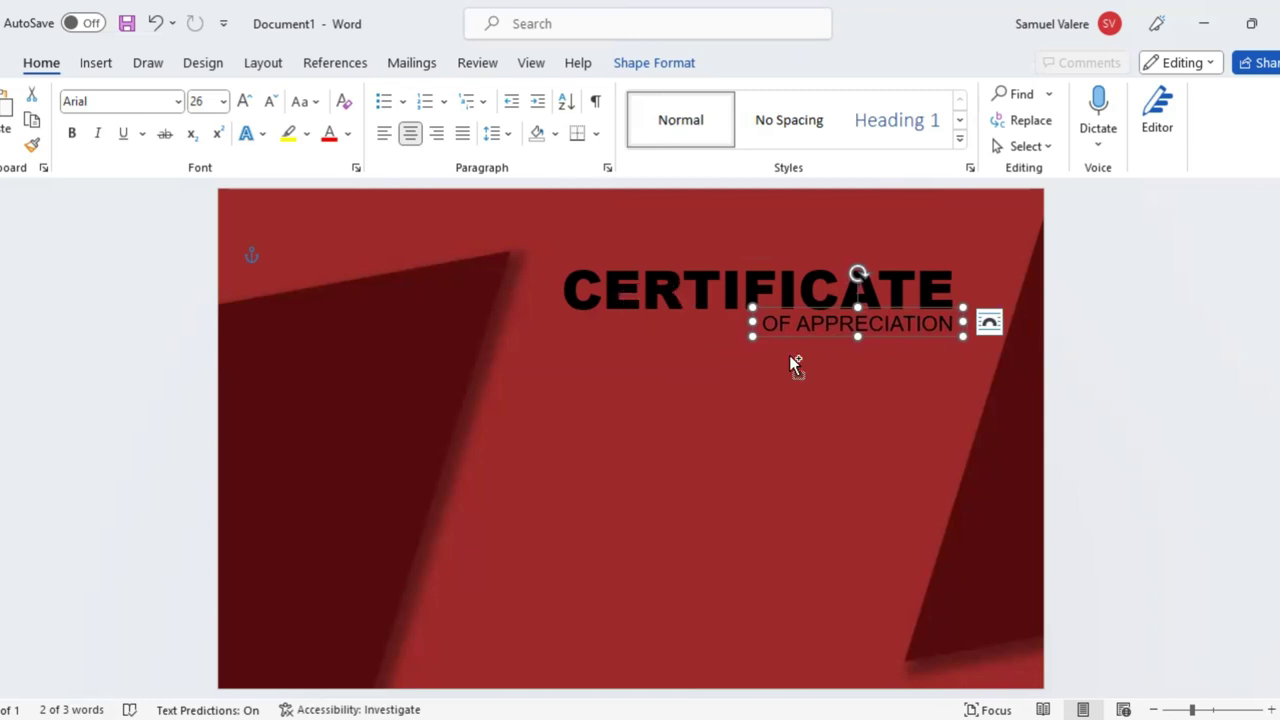
Duplicate the subtitle box below it, retype it as 'This Certificate Is Beautifully Presented To', and widen it
{"action": "left_click_drag", "start_coordinate": [830, 339], "coordinate": [710, 392], "text": "ctrl"}
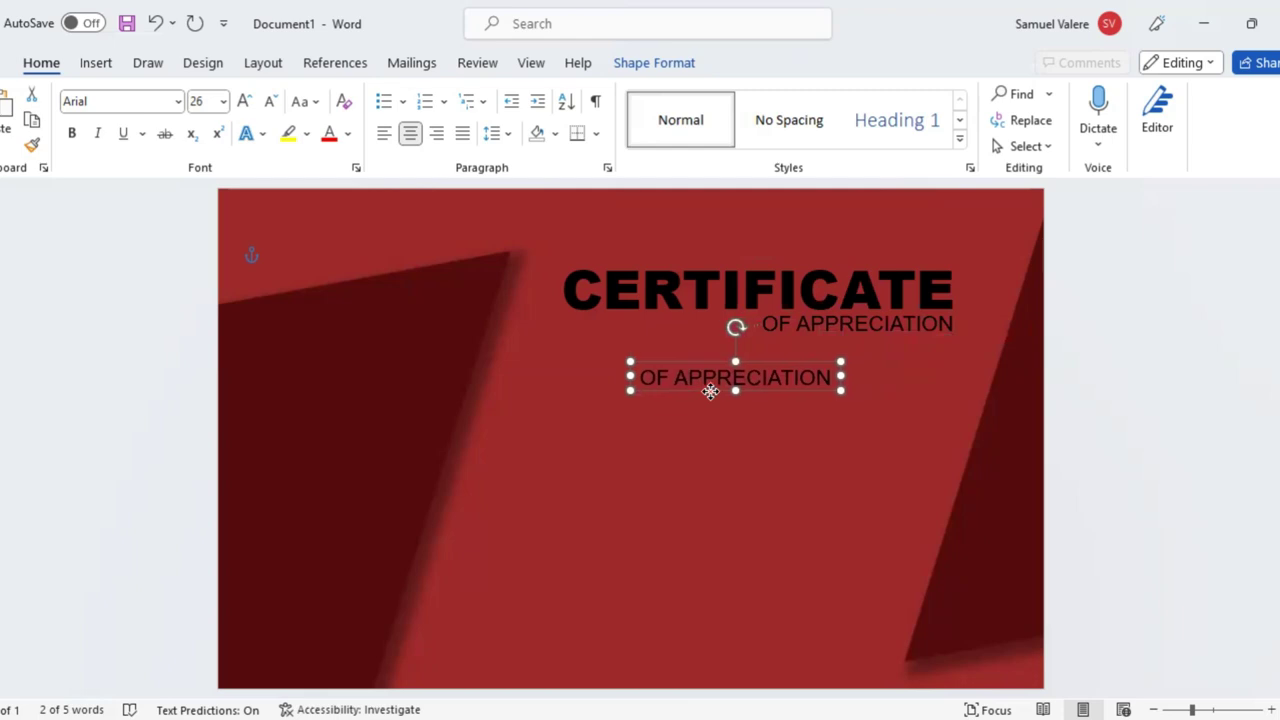
{"action": "left_click", "coordinate": [722, 384]}
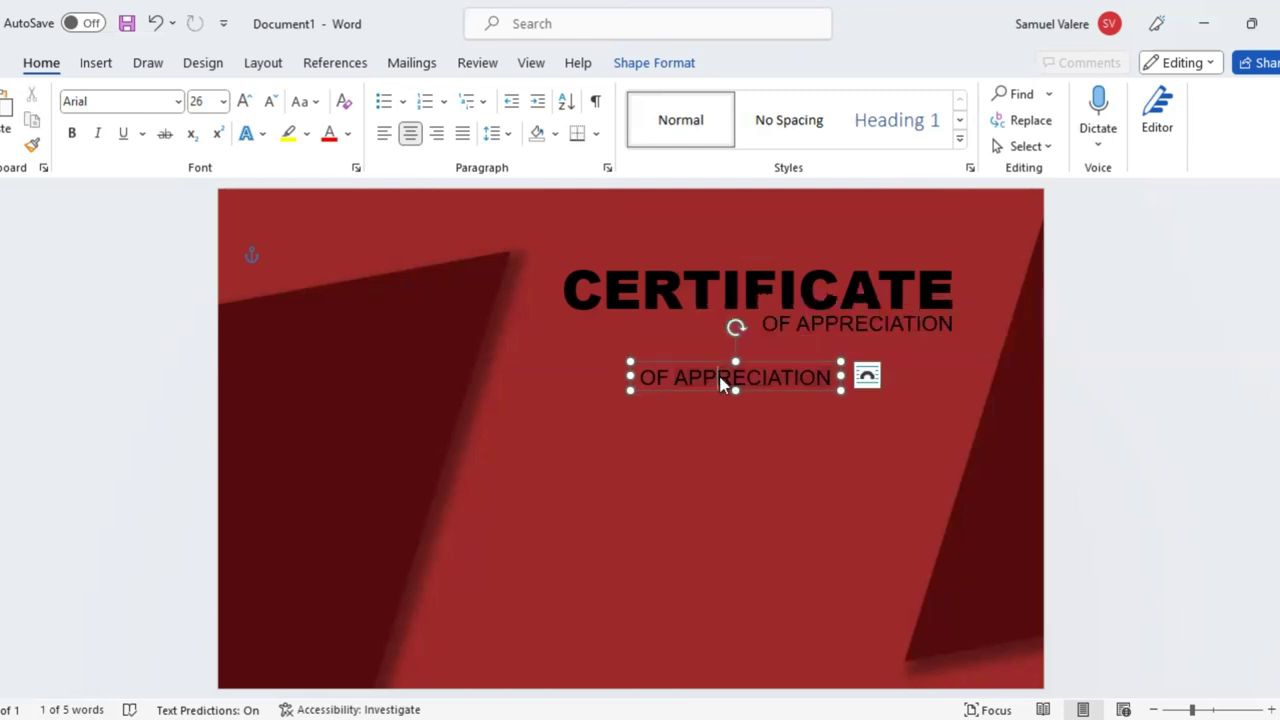
{"action": "triple_click", "coordinate": [716, 385]}
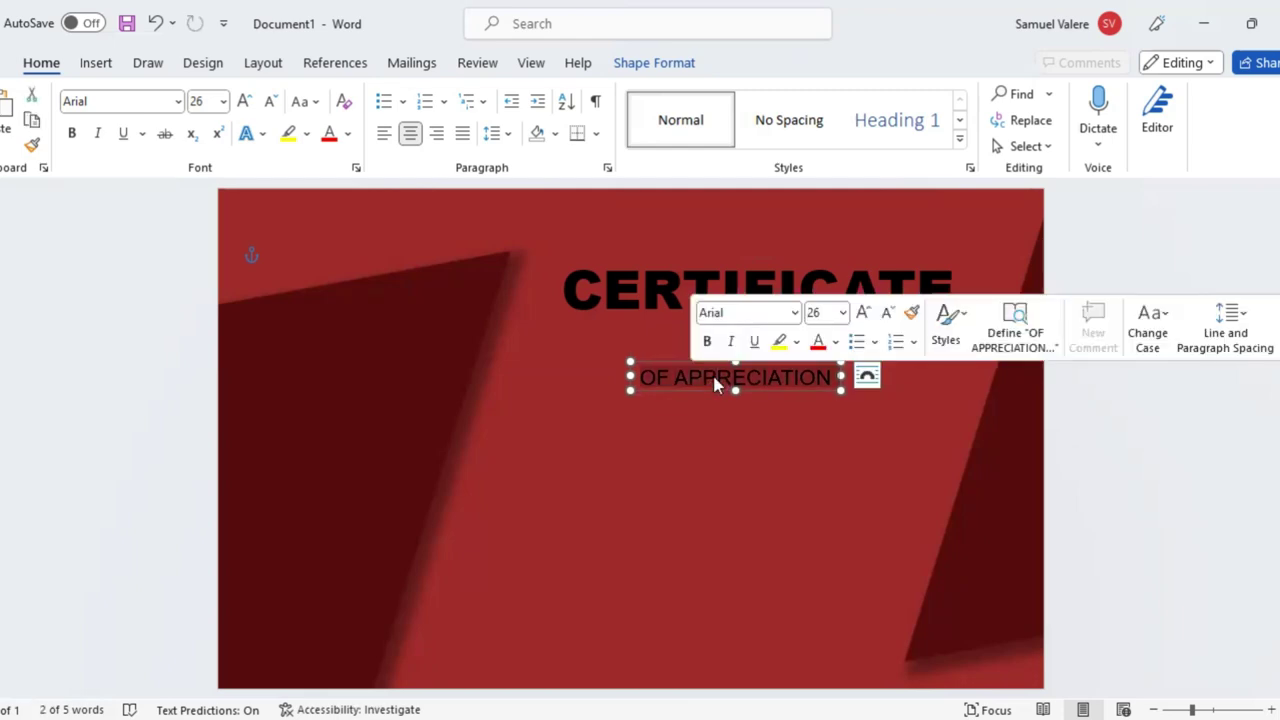
{"action": "type", "text": "This Certi"}
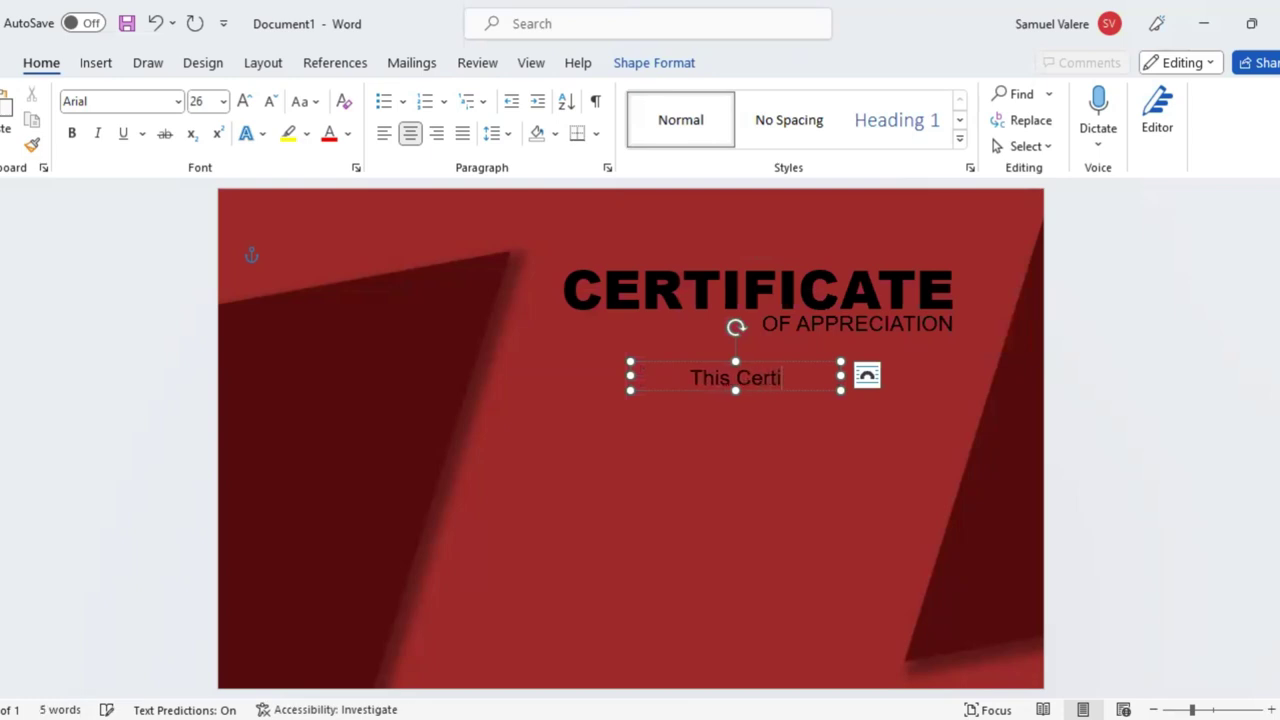
{"action": "type", "text": "ficate Is "}
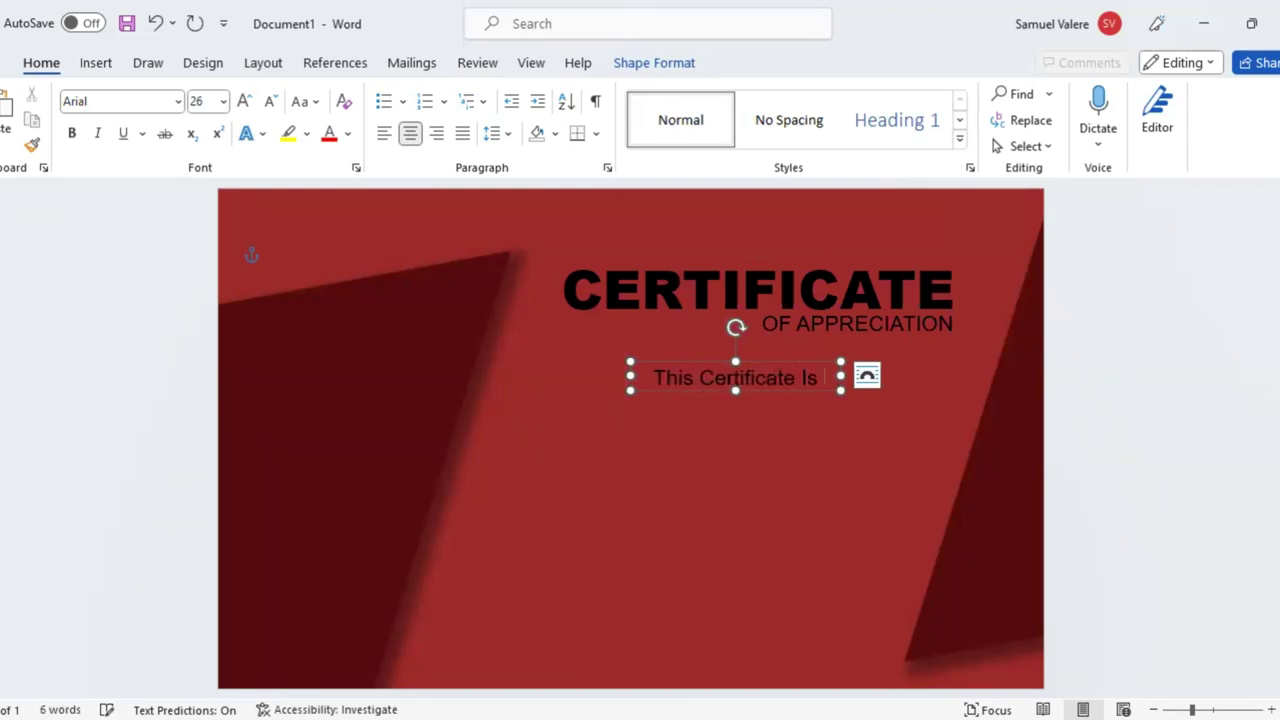
{"action": "type", "text": "B"}
{"action": "key", "text": "BackSpace"}
{"action": "left_click_drag", "start_coordinate": [630, 376], "coordinate": [474, 390]}
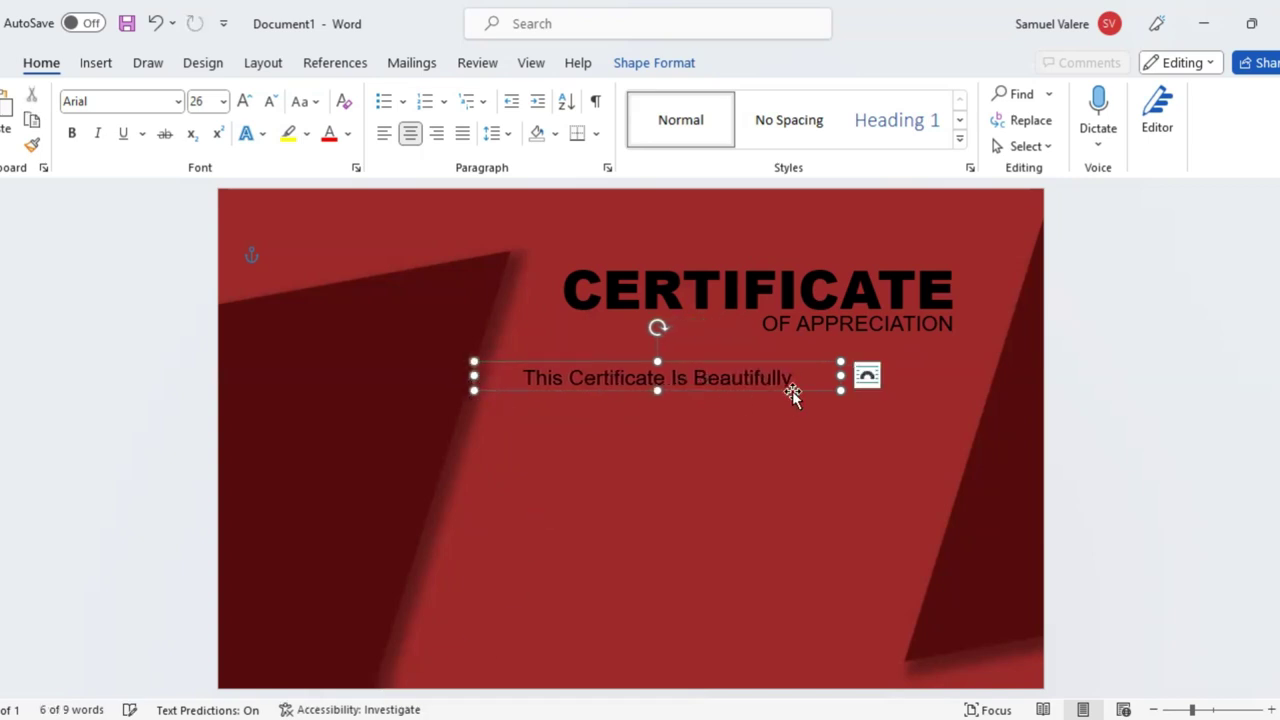
{"action": "left_click_drag", "start_coordinate": [865, 377], "coordinate": [940, 376]}
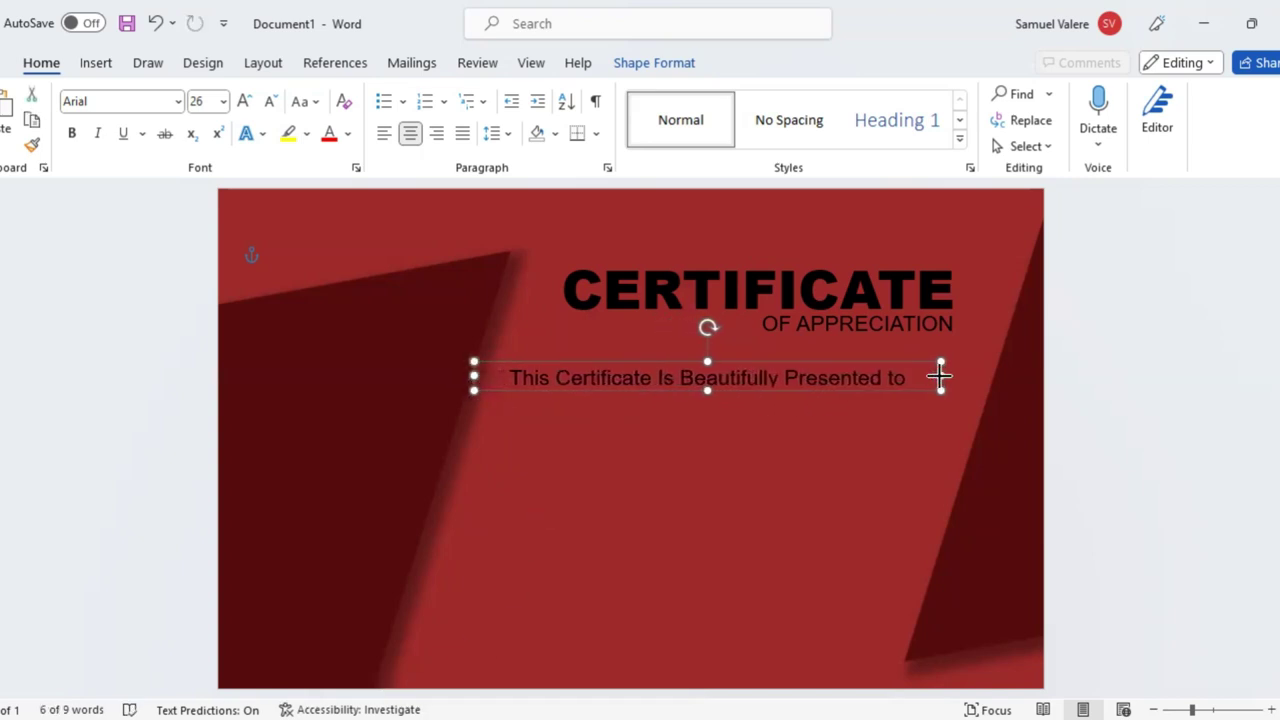
{"action": "left_click_drag", "start_coordinate": [740, 390], "coordinate": [746, 398]}
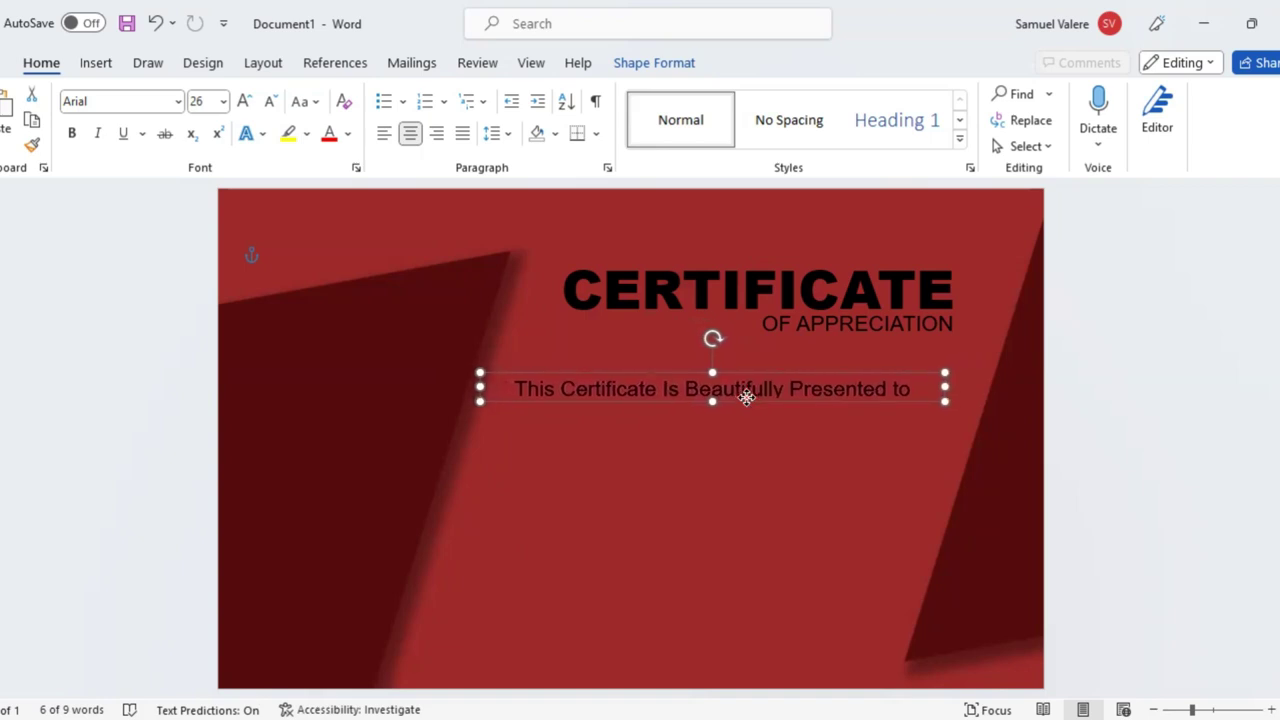
Make the new sentence UPPERCASE and shrink it to 14 pt
{"action": "double_click", "coordinate": [735, 388]}
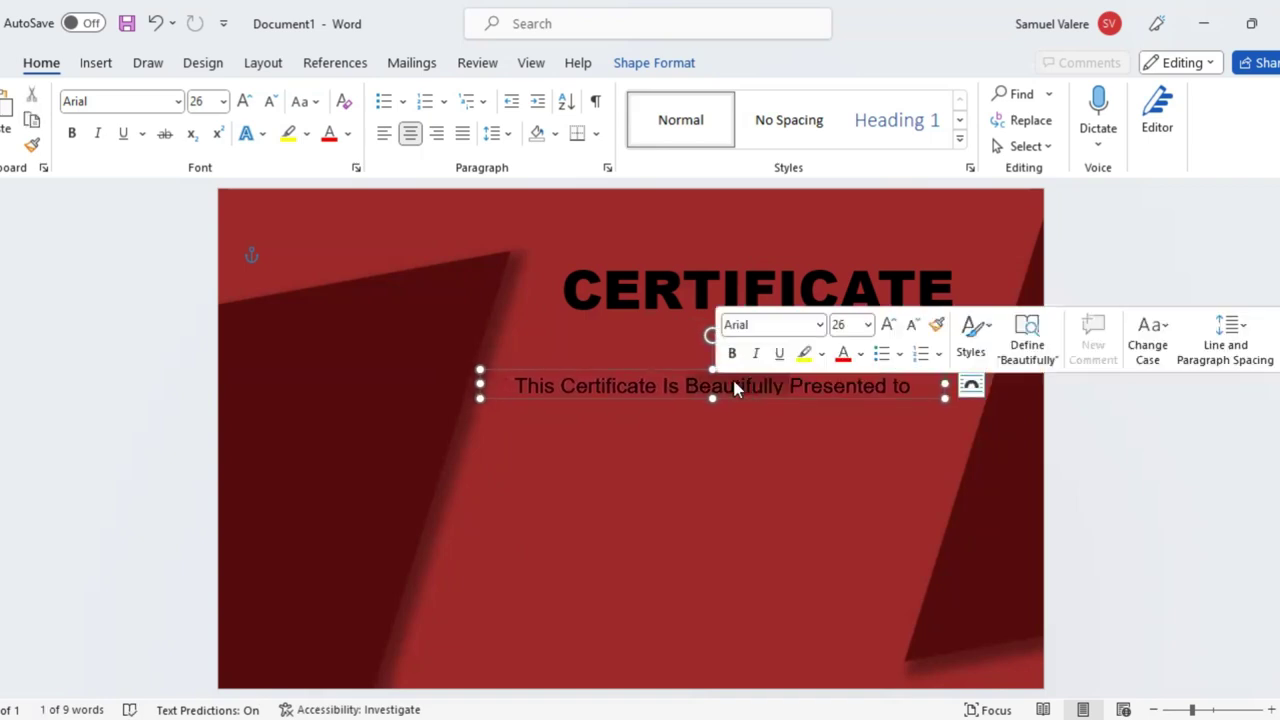
{"action": "key", "text": "ctrl+a"}
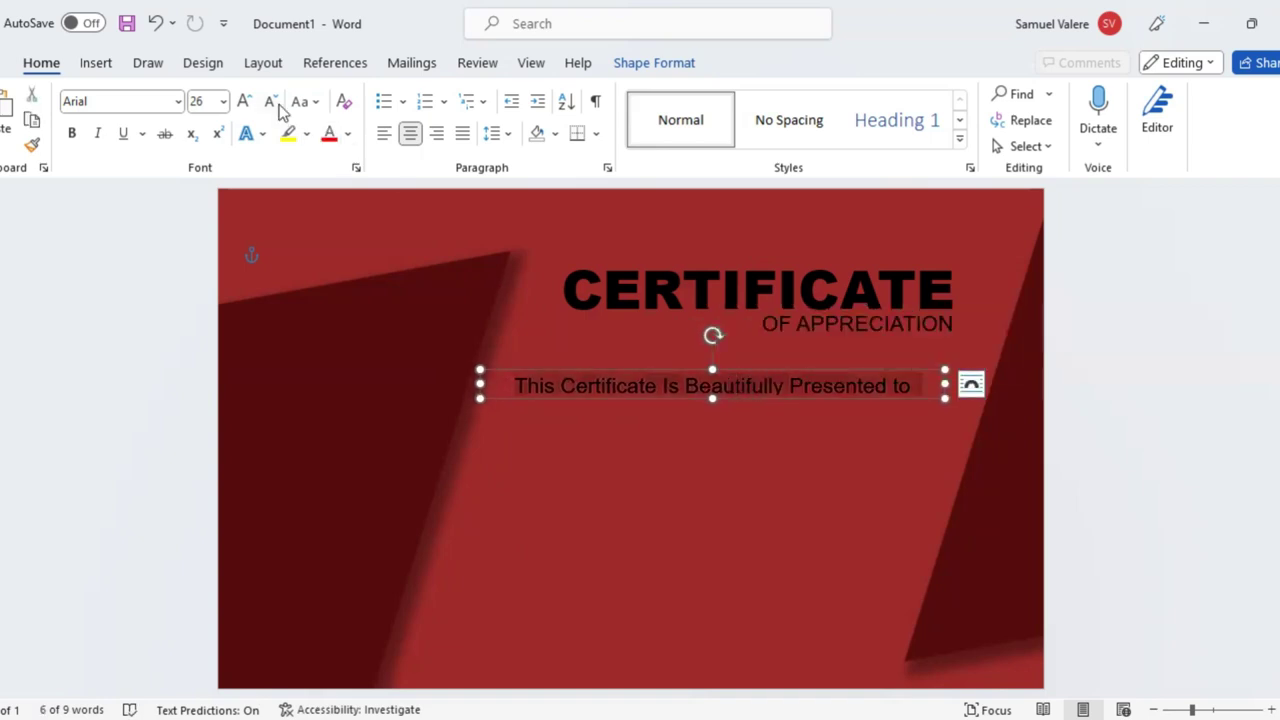
{"action": "left_click", "coordinate": [274, 103]}
{"action": "left_click", "coordinate": [274, 104]}
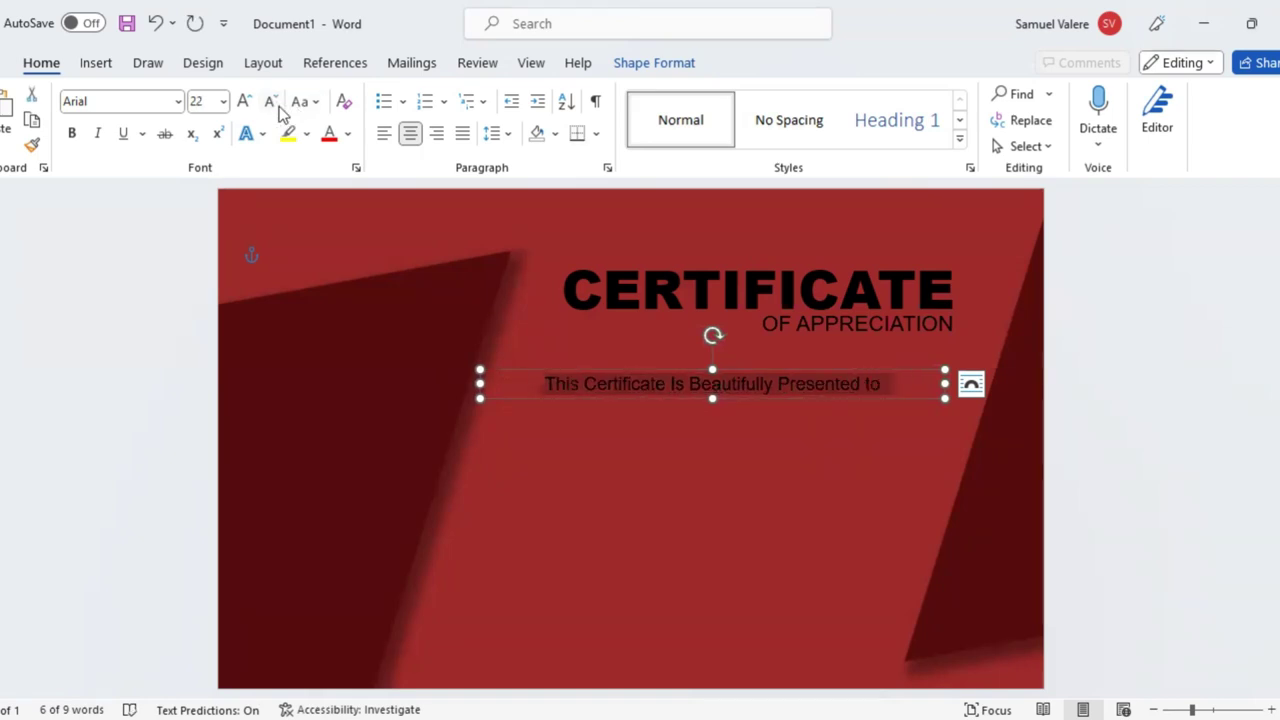
{"action": "left_click", "coordinate": [271, 103]}
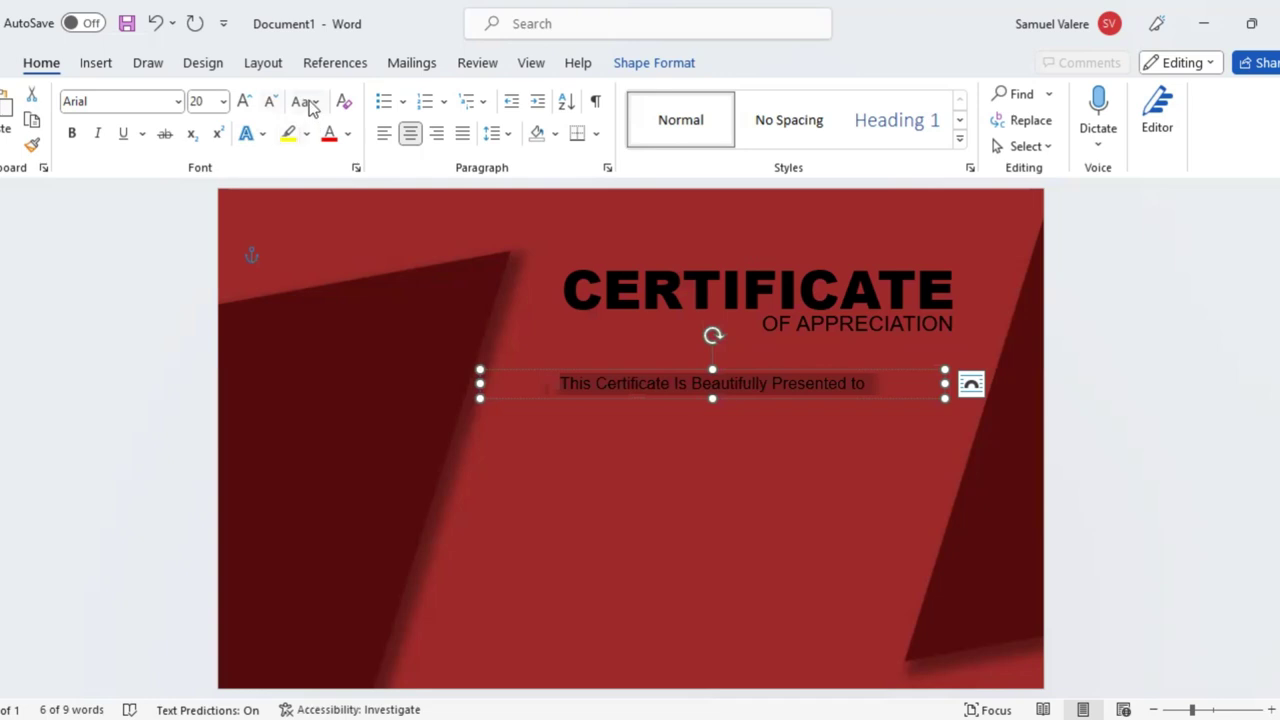
{"action": "left_click", "coordinate": [305, 101]}
{"action": "left_click", "coordinate": [345, 183]}
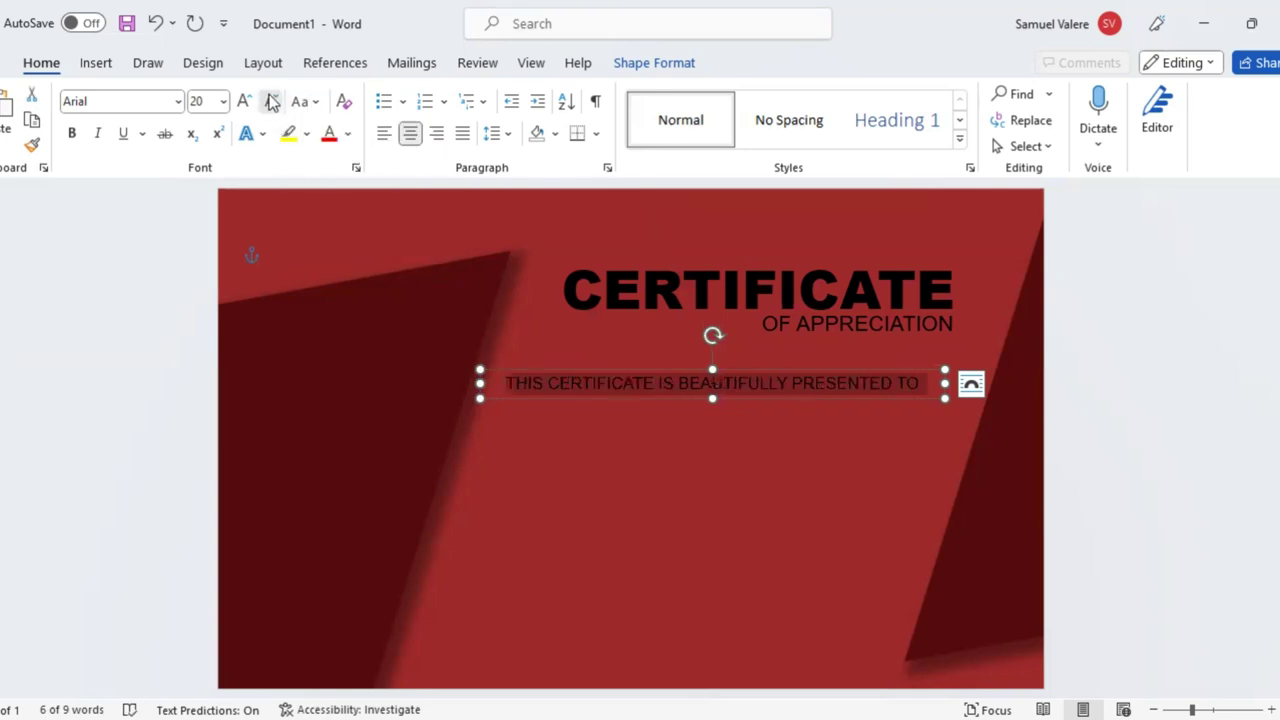
{"action": "left_click", "coordinate": [271, 103]}
{"action": "left_click", "coordinate": [271, 103]}
{"action": "left_click", "coordinate": [271, 103]}
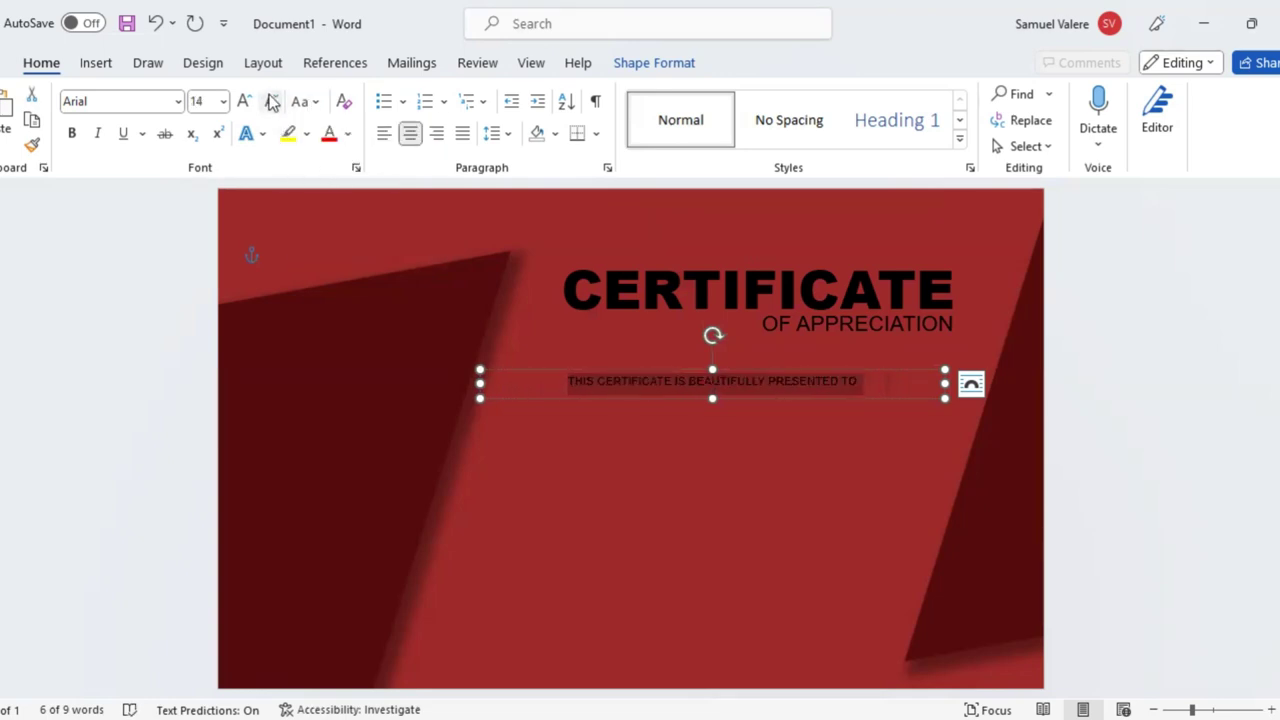
{"action": "left_click", "coordinate": [271, 103]}
{"action": "left_click", "coordinate": [244, 101]}
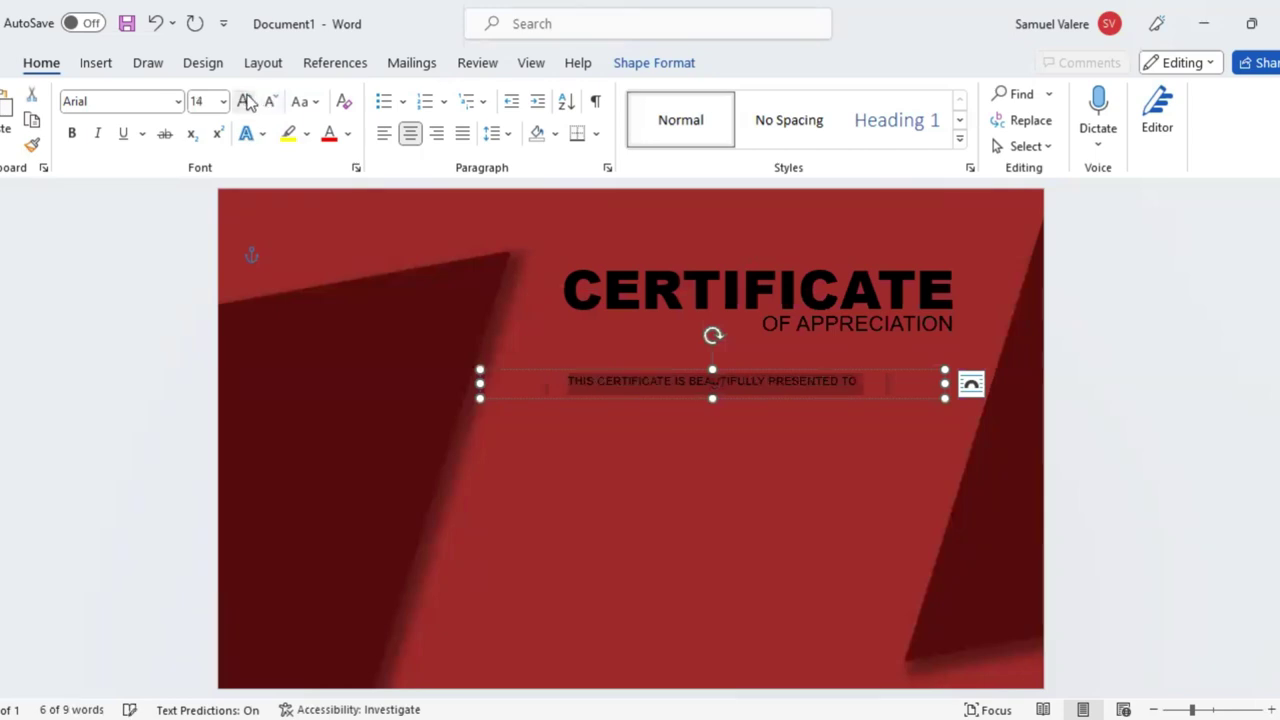
Give the PRESENTED TO line Expanded character spacing, then shorten and reposition its box
{"action": "left_click", "coordinate": [355, 168]}
{"action": "left_click", "coordinate": [524, 141]}
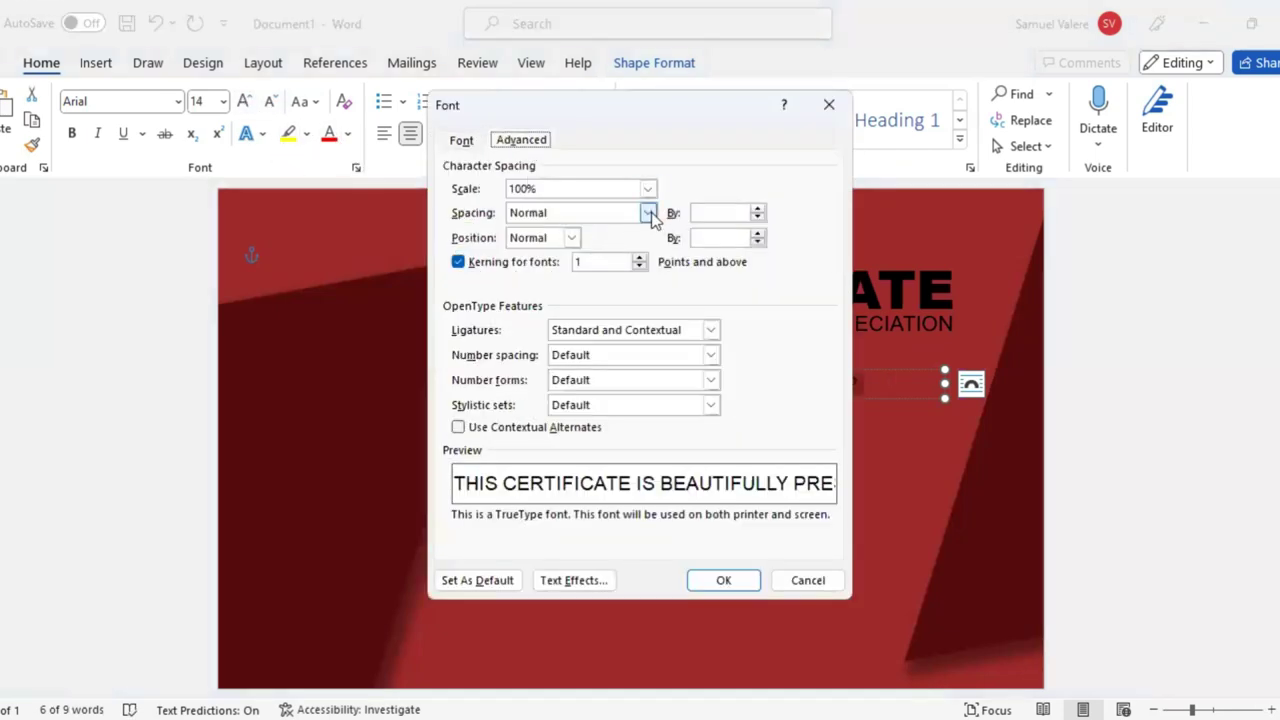
{"action": "left_click", "coordinate": [648, 213]}
{"action": "left_click", "coordinate": [567, 244]}
{"action": "left_click", "coordinate": [697, 213]}
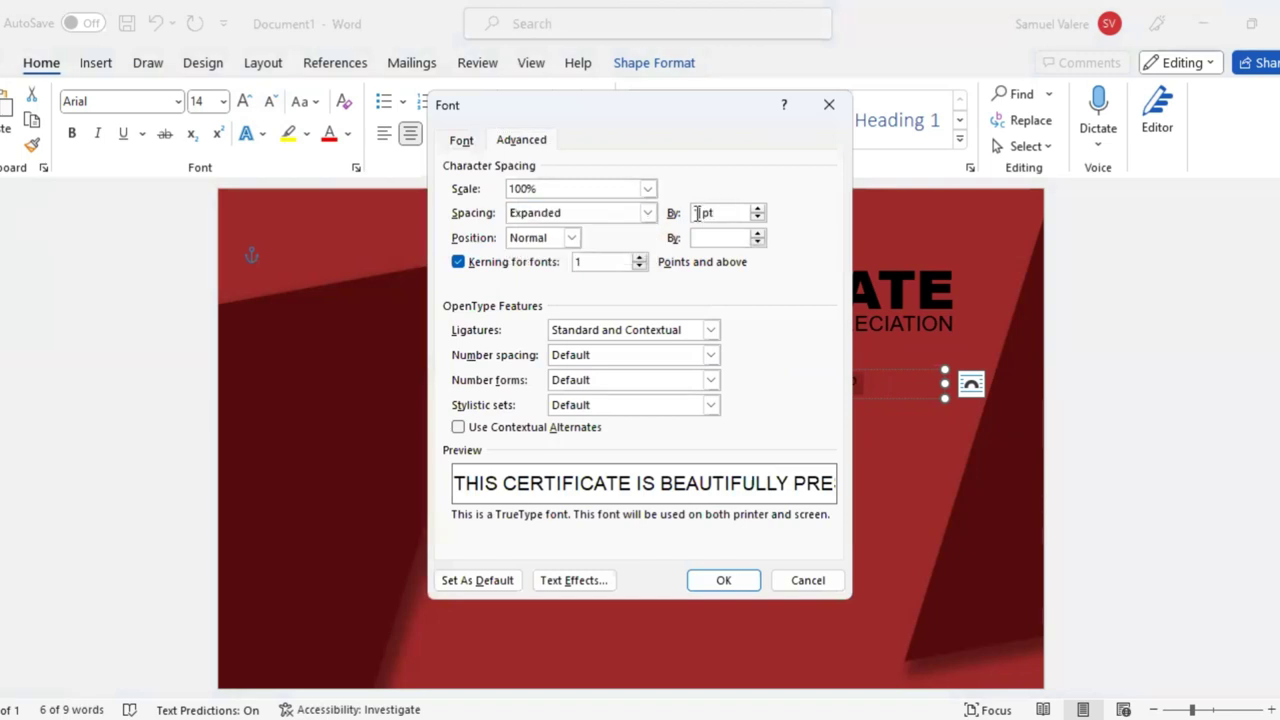
{"action": "key", "text": "Return"}
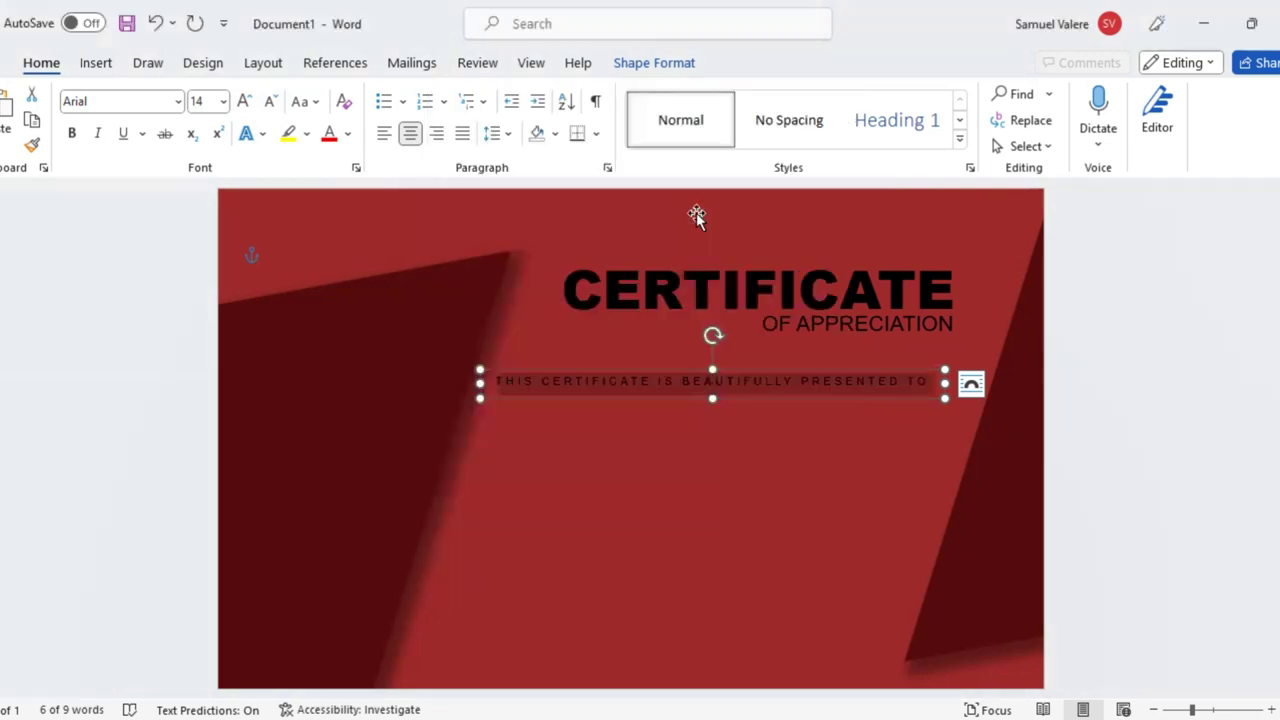
{"action": "left_click_drag", "start_coordinate": [712, 398], "coordinate": [760, 389]}
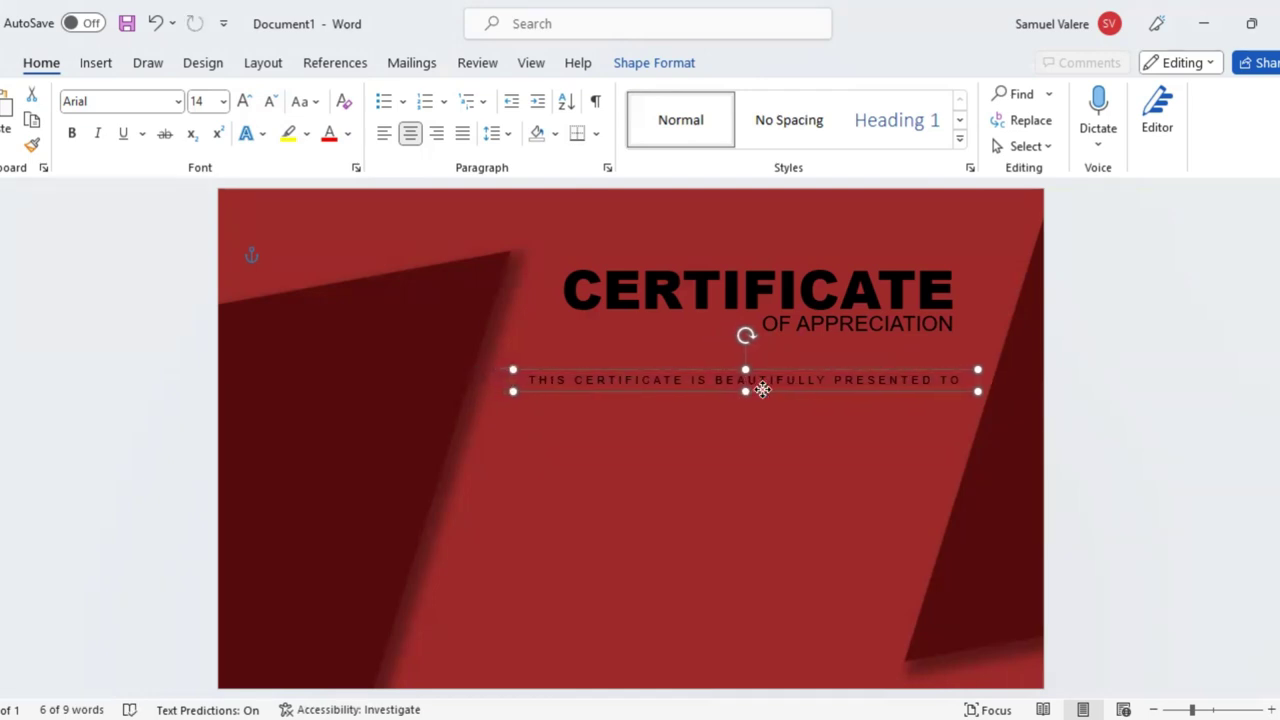
{"action": "left_click_drag", "start_coordinate": [760, 389], "coordinate": [758, 390]}
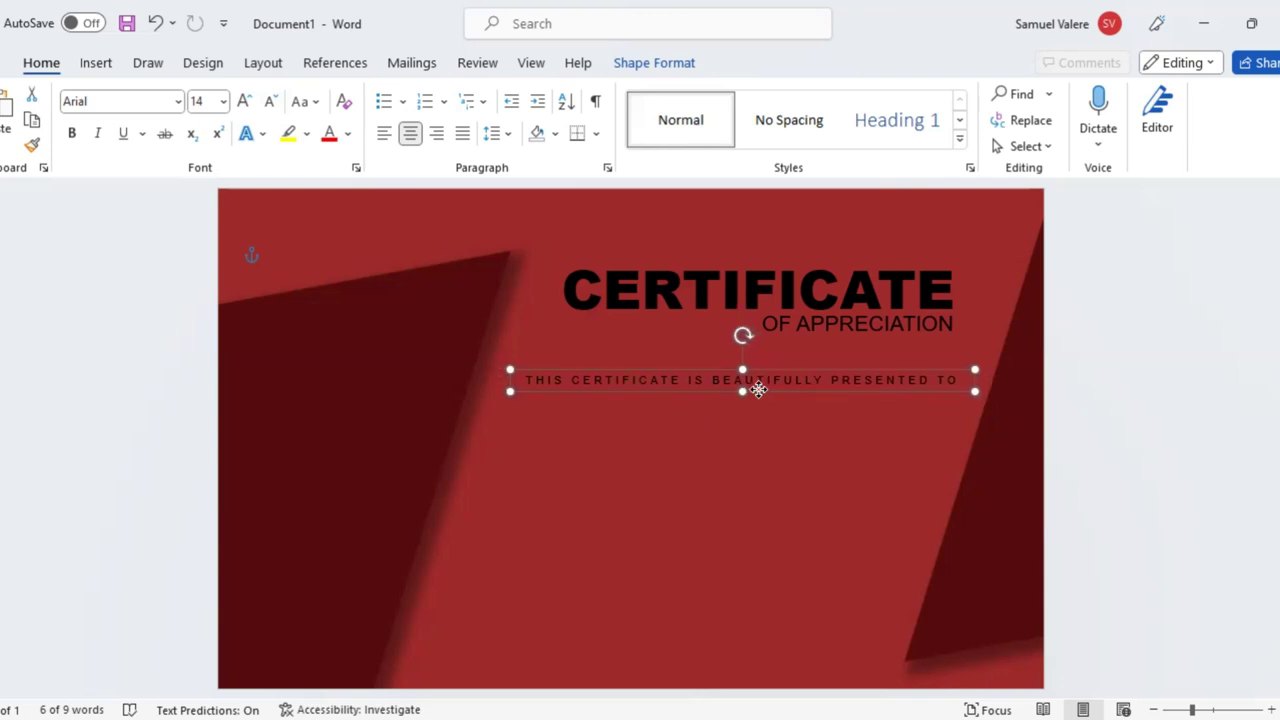
Apply the orange Text Fill colour to the CERTIFICATE heading
{"action": "double_click", "coordinate": [702, 278]}
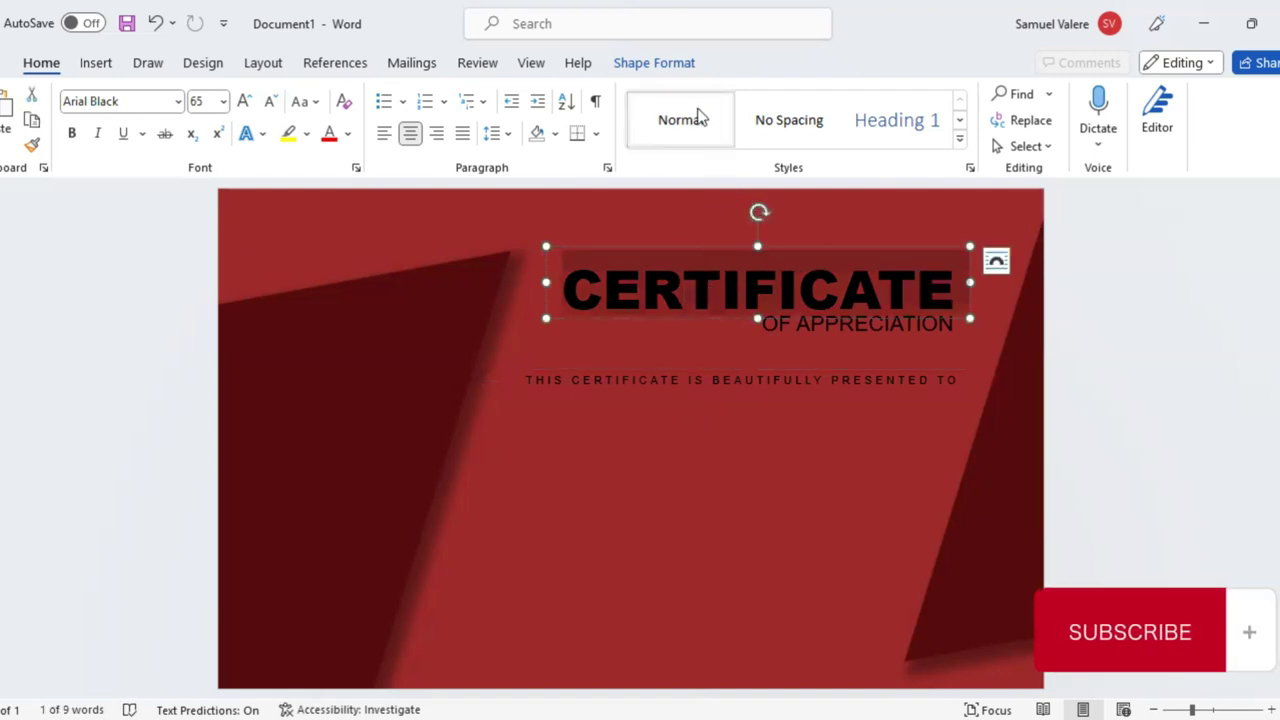
{"action": "left_click", "coordinate": [665, 63]}
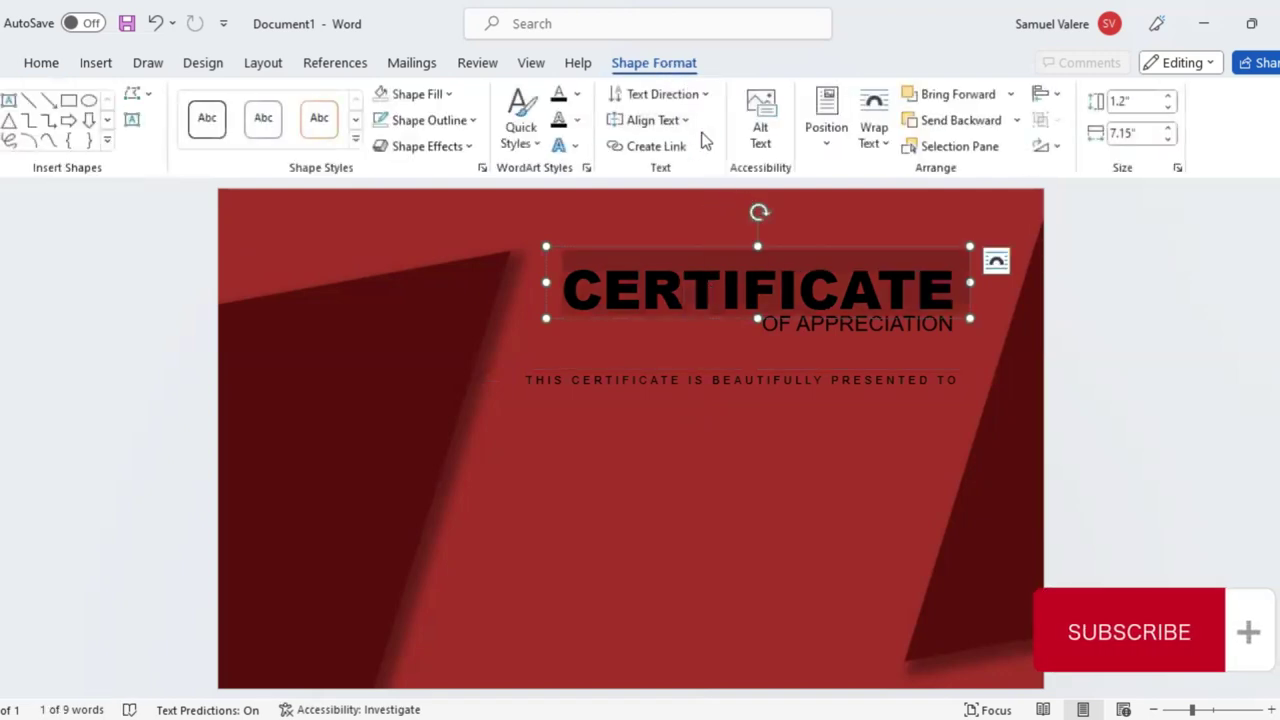
{"action": "left_click", "coordinate": [579, 94]}
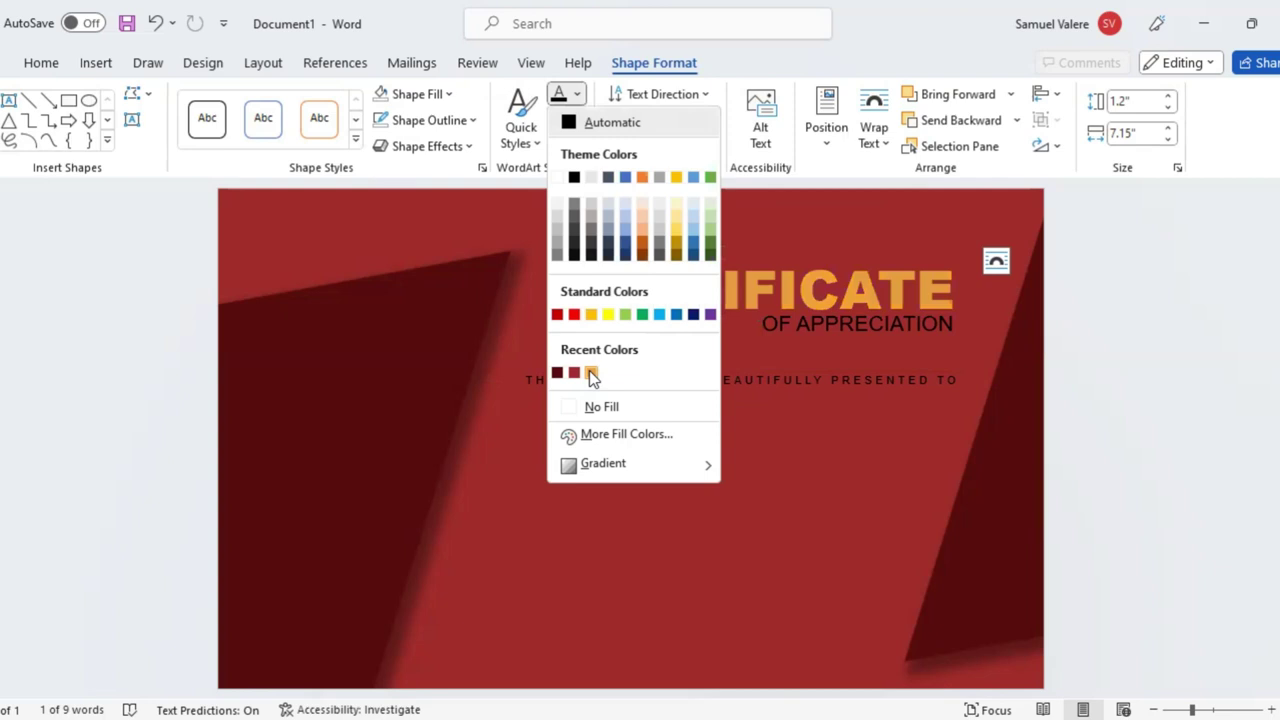
{"action": "left_click", "coordinate": [591, 372]}
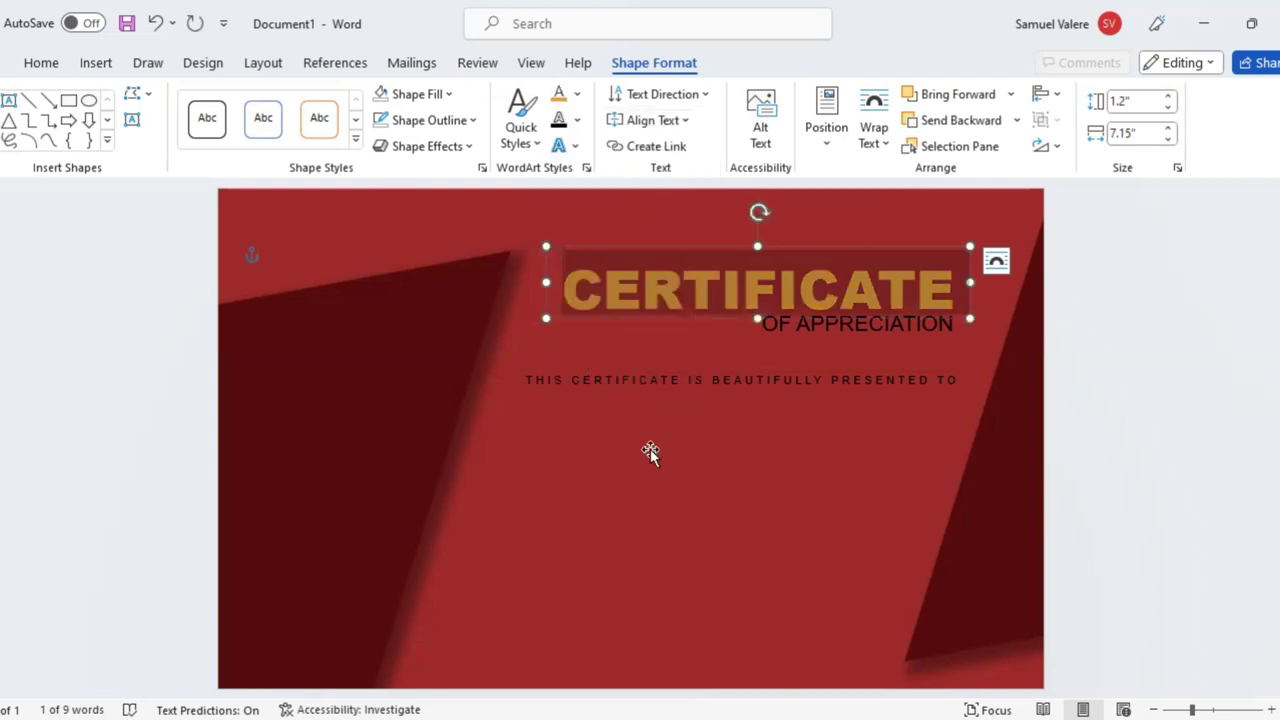
{"action": "left_click", "coordinate": [720, 356]}
{"action": "left_click", "coordinate": [694, 318]}
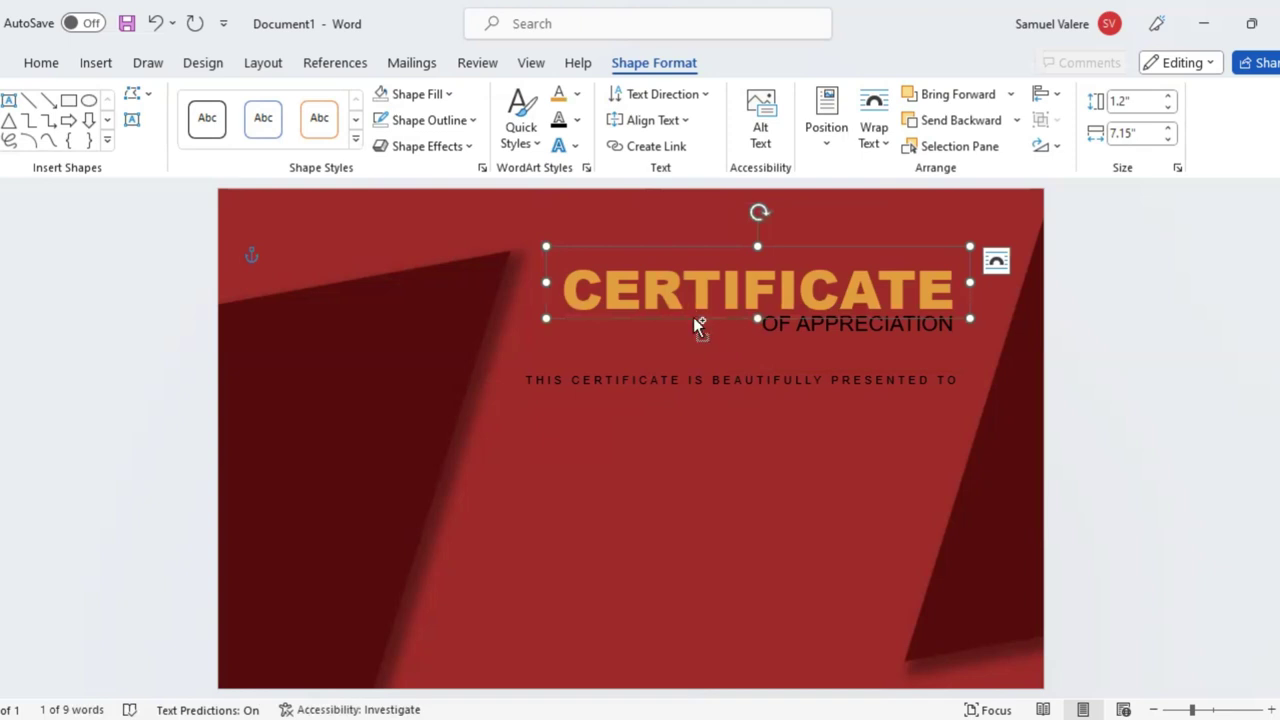
Copy the CERTIFICATE box lower down and replace its text with the recipient's name
{"action": "left_click_drag", "start_coordinate": [694, 318], "coordinate": [644, 450]}
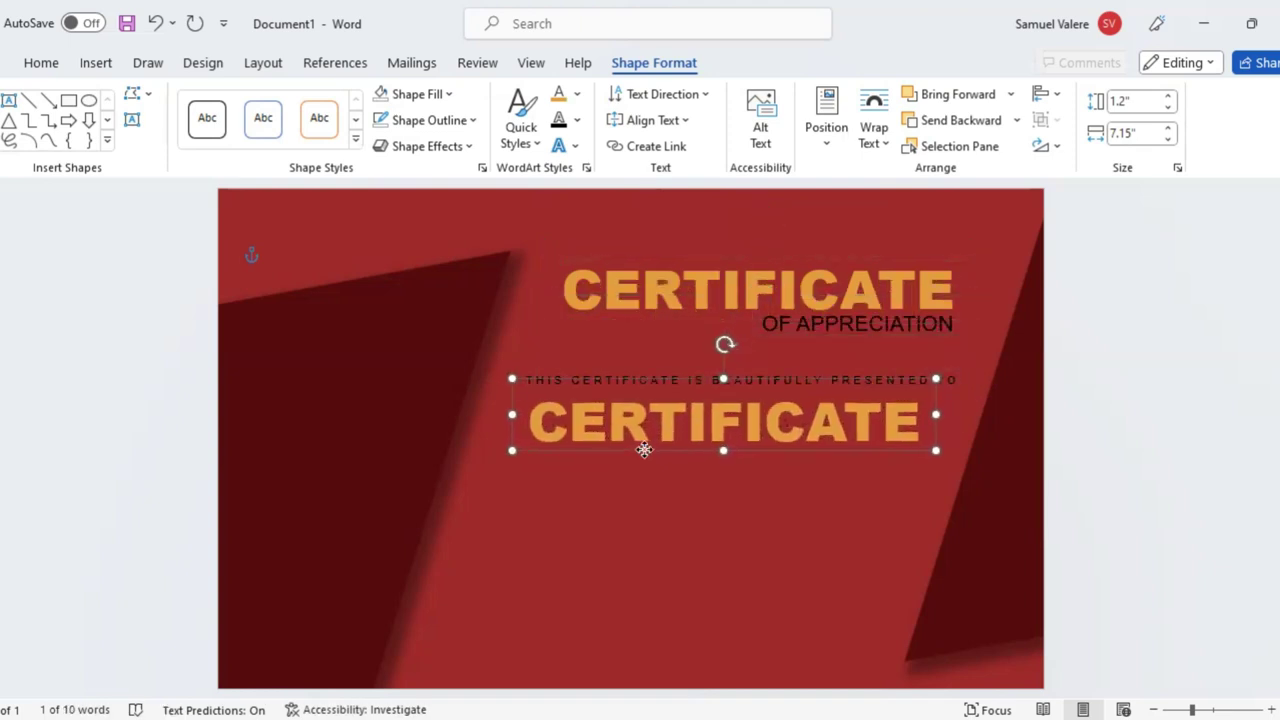
{"action": "left_click", "coordinate": [675, 421]}
{"action": "double_click", "coordinate": [675, 428]}
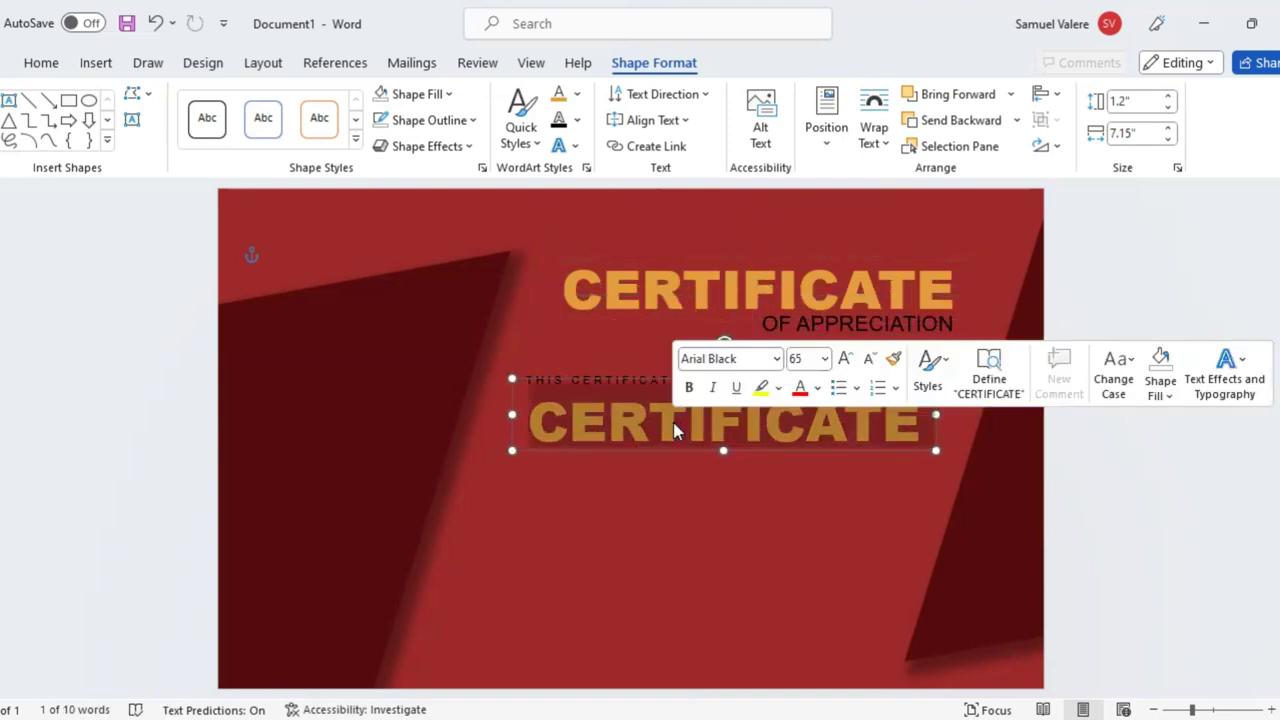
{"action": "type", "text": "Dieu"}
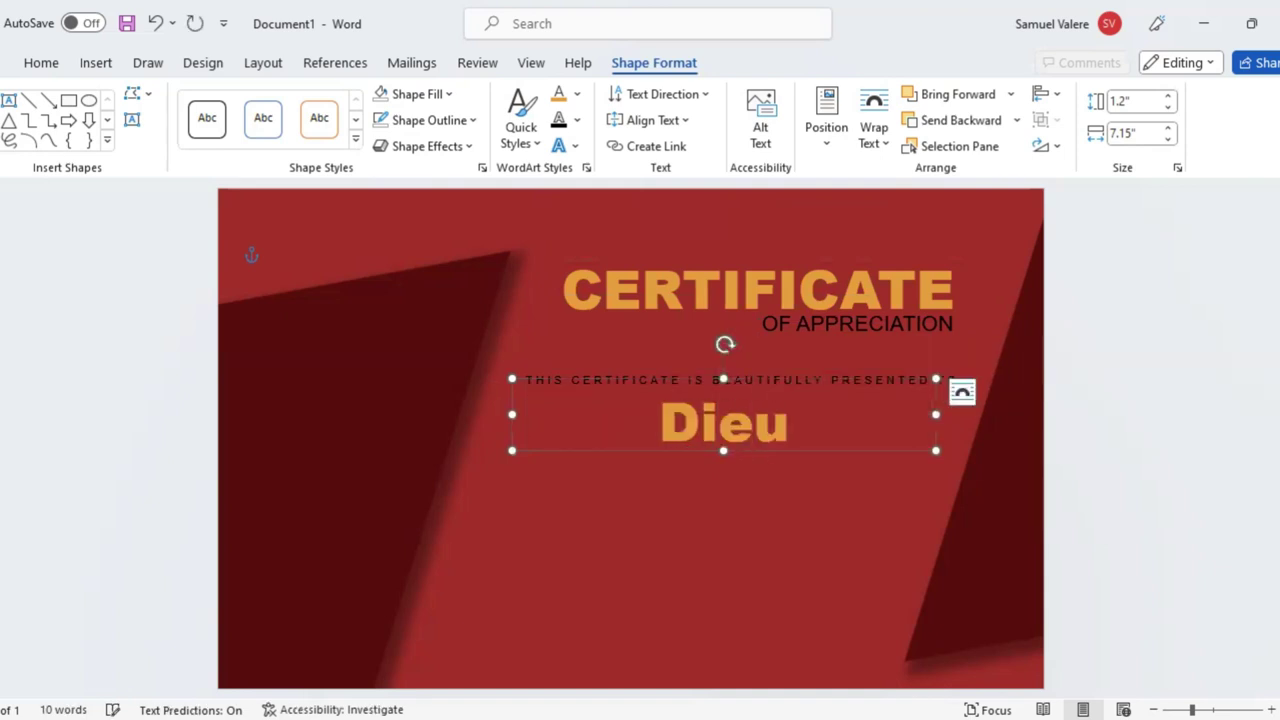
{"action": "type", "text": "na Mete"}
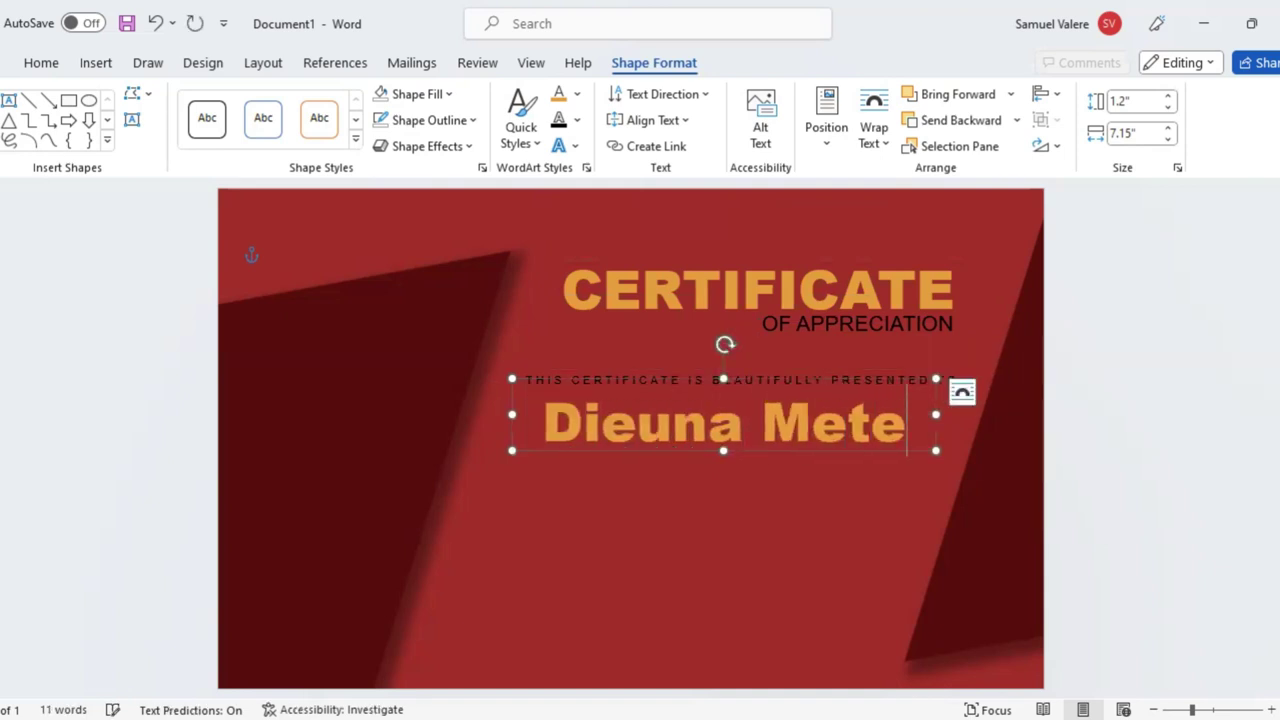
{"action": "type", "text": "ll"}
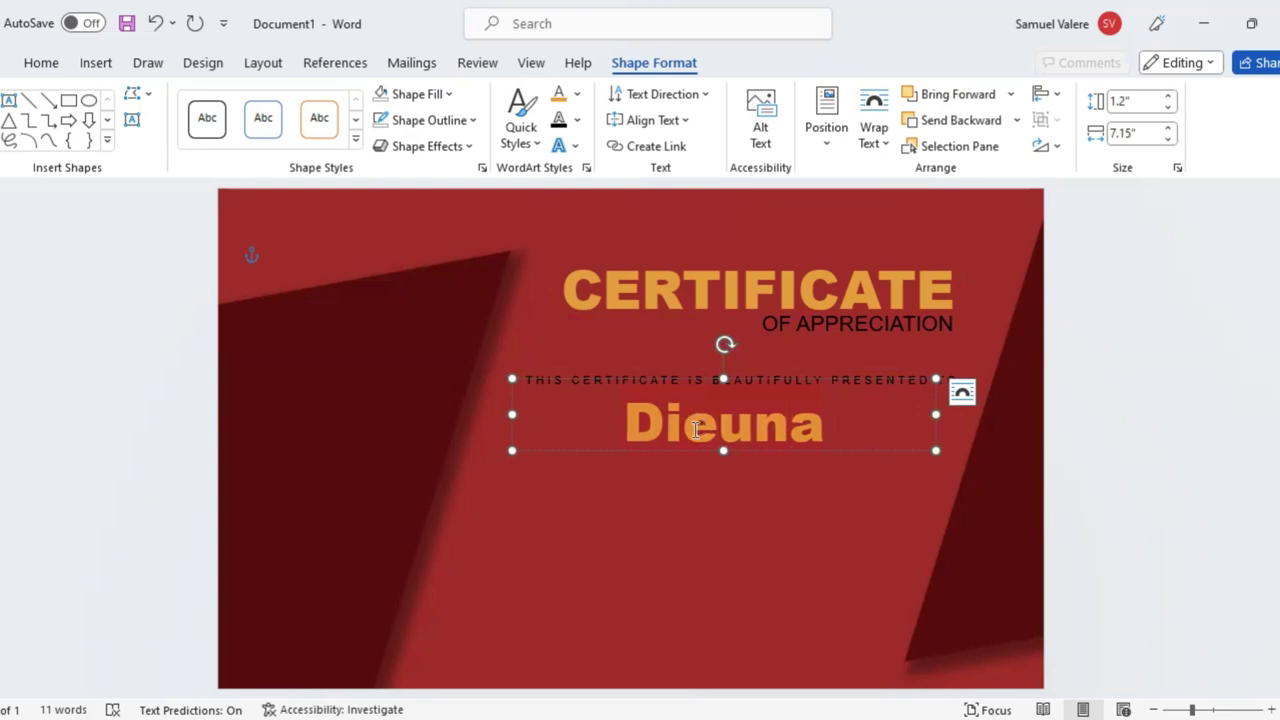
{"action": "left_click_drag", "start_coordinate": [512, 414], "coordinate": [452, 413]}
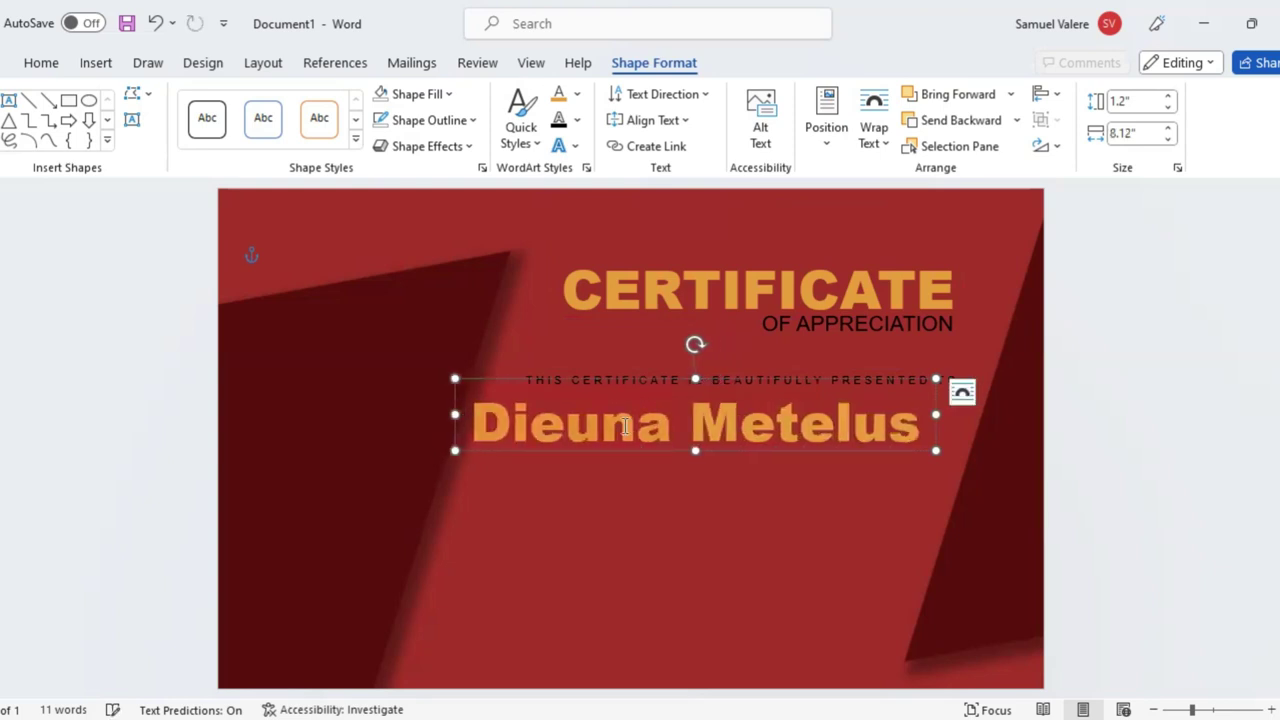
{"action": "triple_click", "coordinate": [641, 421]}
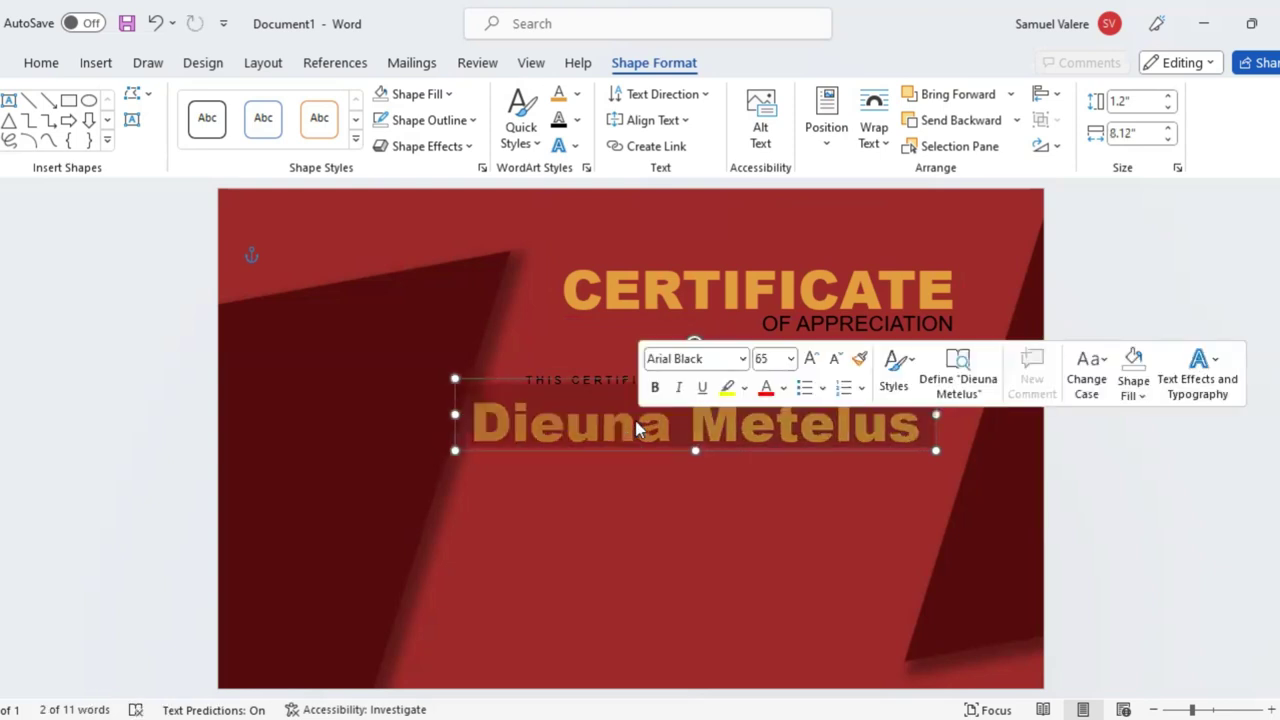
Set the name in Kunstler Script at size 100 and ignore its spelling flag
{"action": "left_click", "coordinate": [42, 64]}
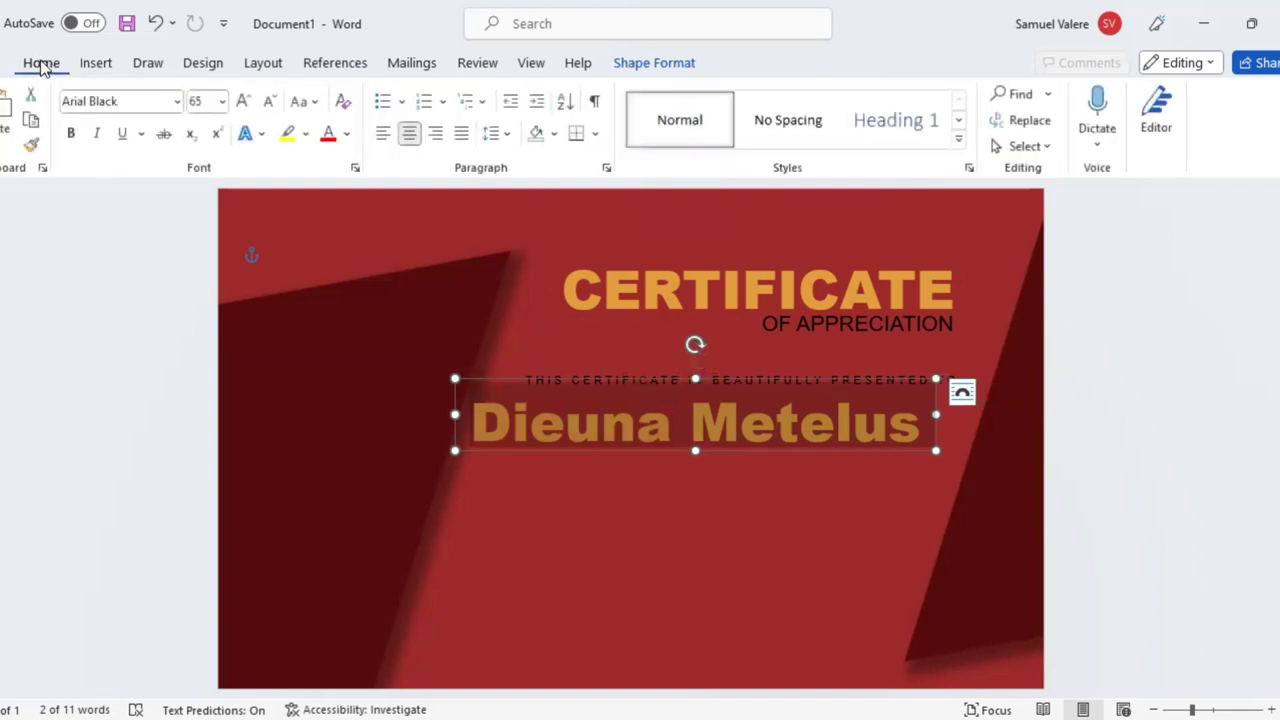
{"action": "left_click", "coordinate": [150, 104]}
{"action": "type", "text": "Ku"}
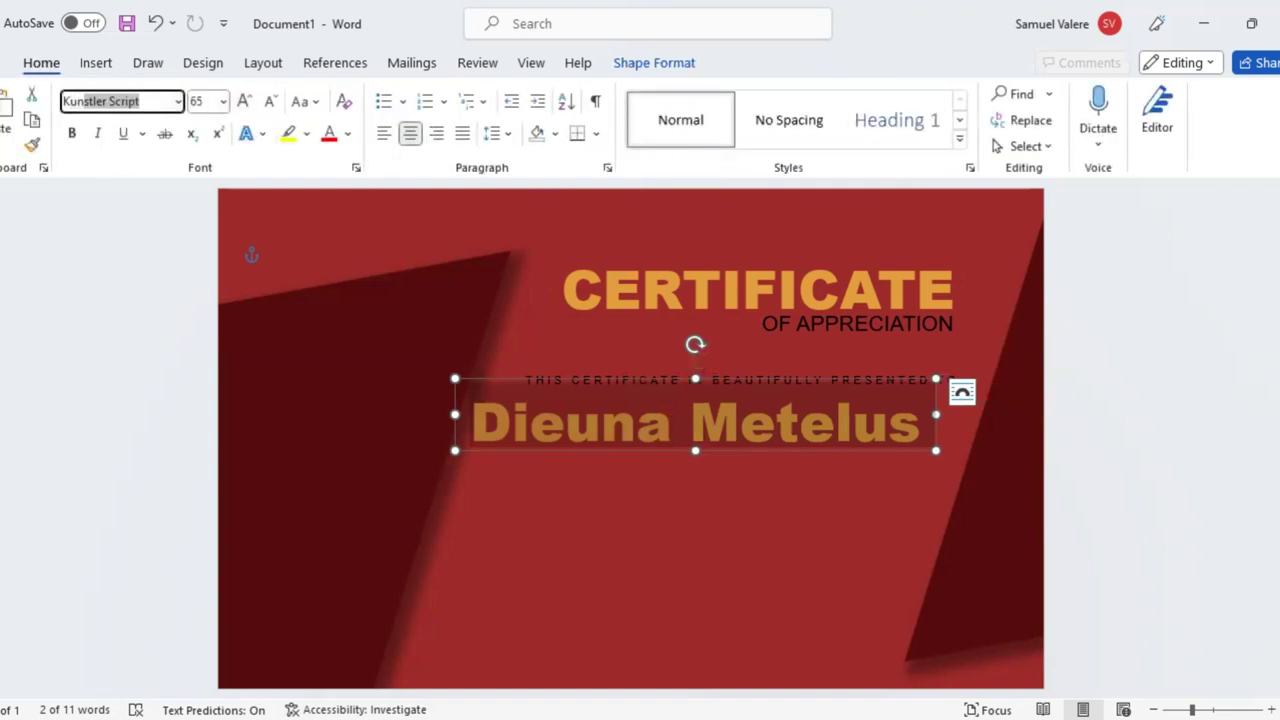
{"action": "key", "text": "Return"}
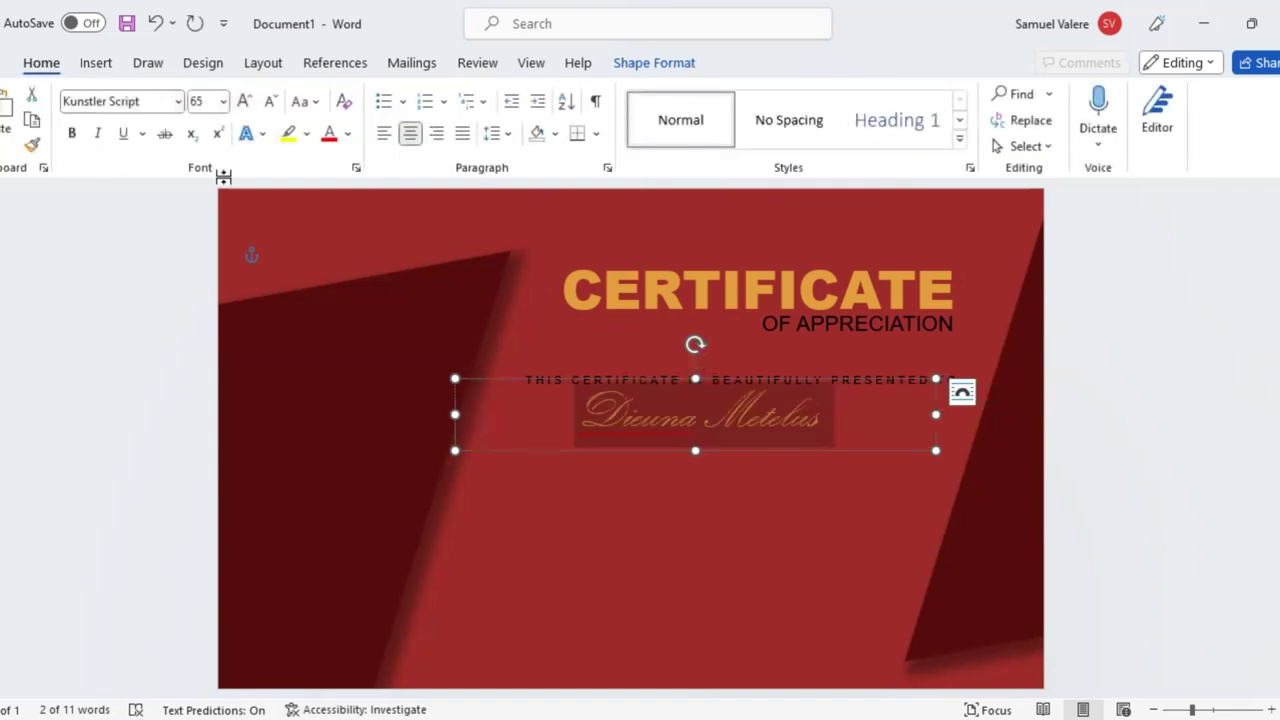
{"action": "left_click", "coordinate": [245, 102]}
{"action": "left_click", "coordinate": [245, 102]}
{"action": "left_click", "coordinate": [245, 102]}
{"action": "left_click", "coordinate": [245, 102]}
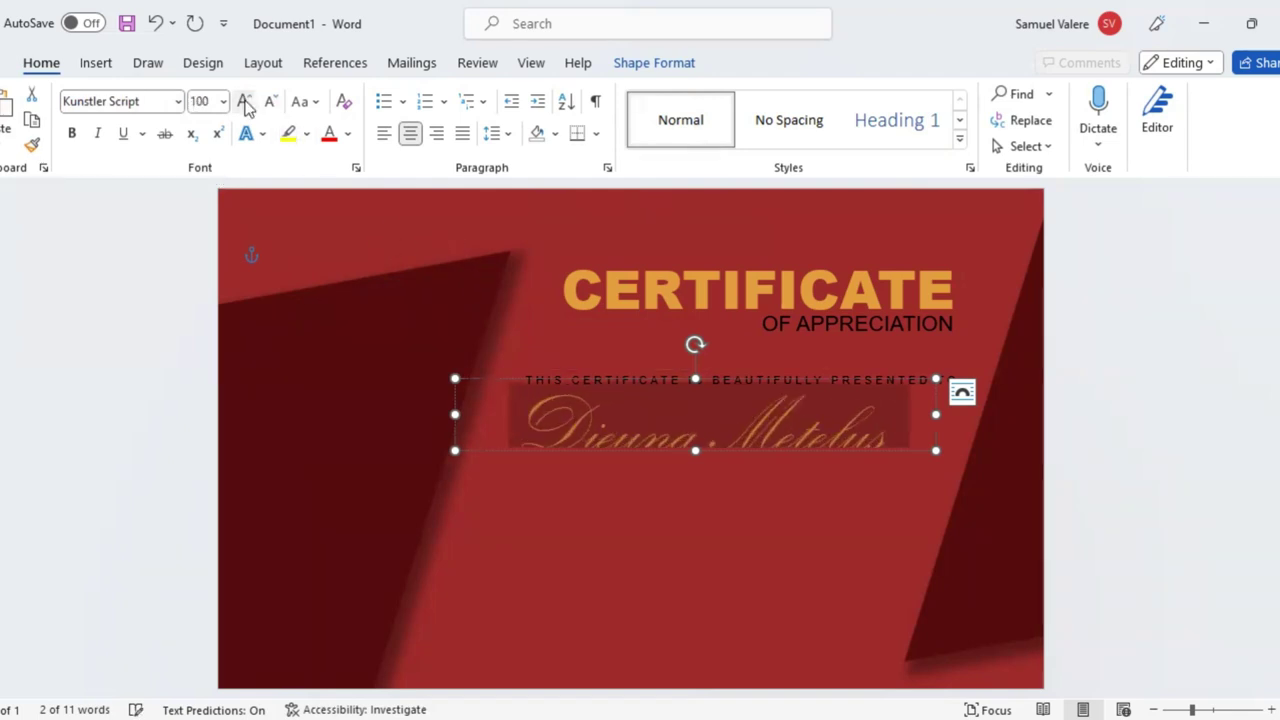
{"action": "left_click_drag", "start_coordinate": [697, 453], "coordinate": [695, 474]}
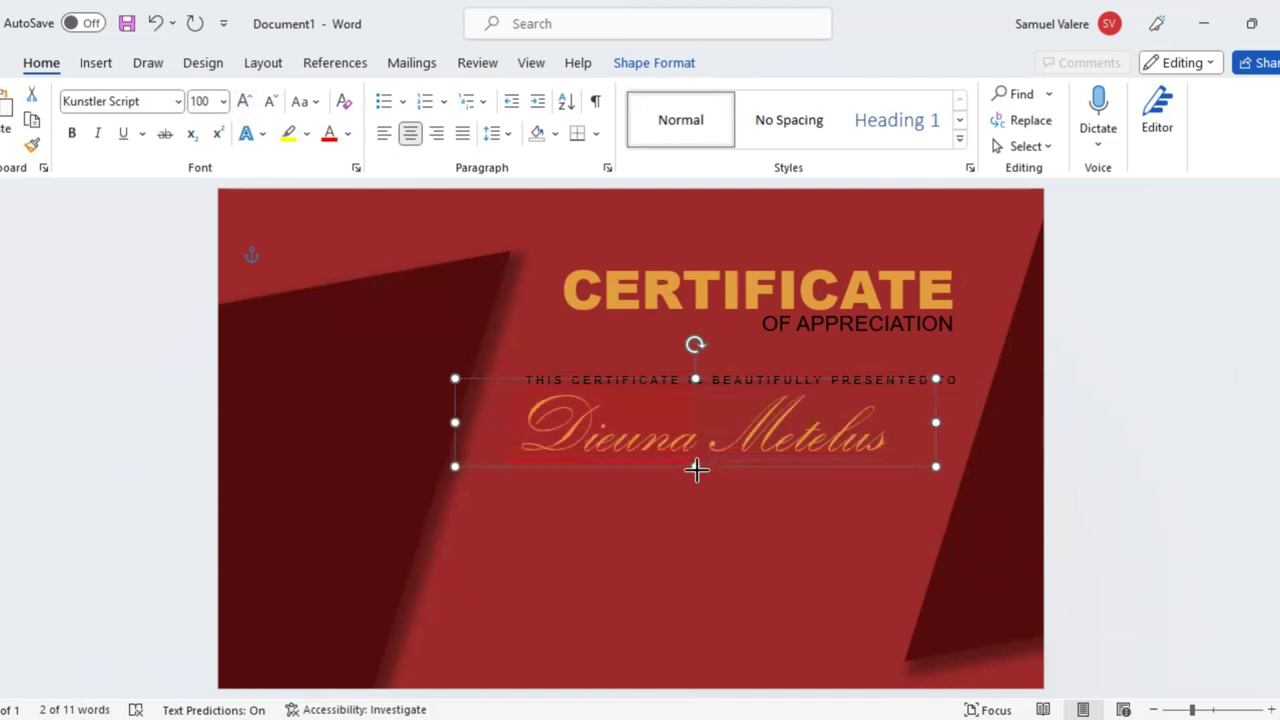
{"action": "key", "text": "alt+F7"}
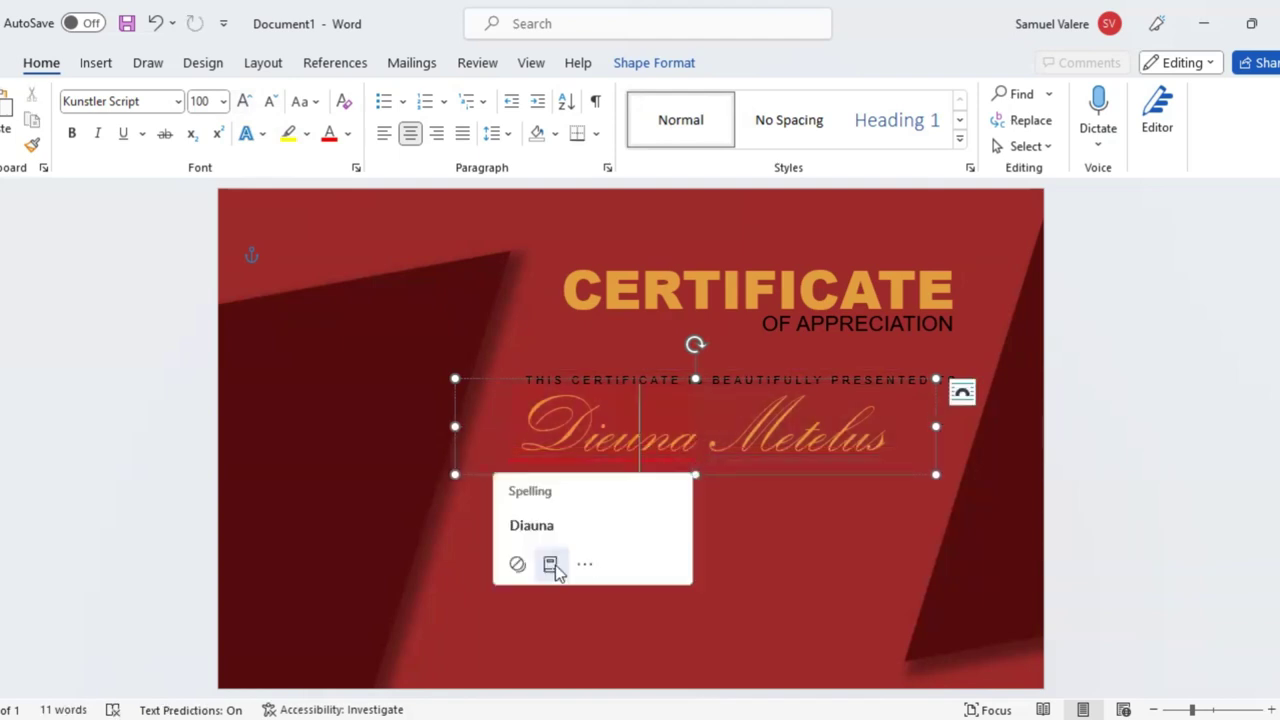
{"action": "left_click", "coordinate": [552, 562]}
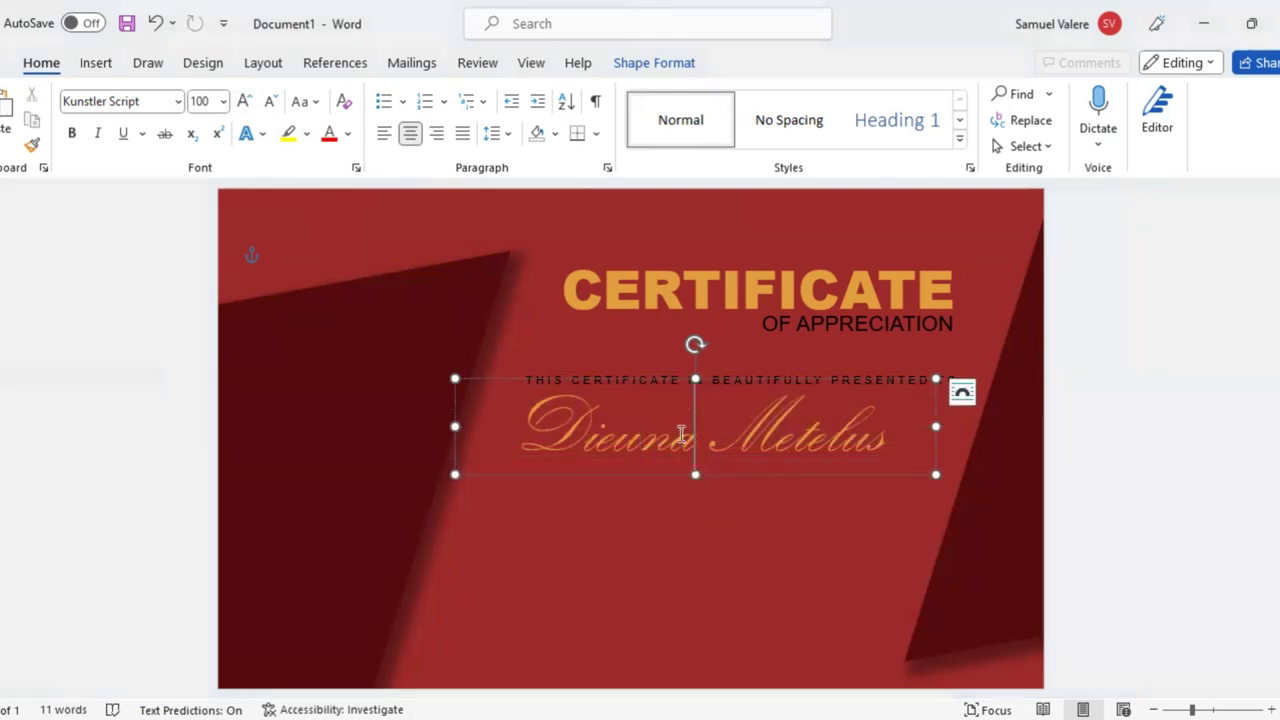
Enlarge the recipient's name to 110, non-bold, and shift its box slightly right
{"action": "double_click", "coordinate": [670, 430]}
{"action": "left_click_drag", "start_coordinate": [670, 430], "coordinate": [748, 428]}
{"action": "left_click", "coordinate": [842, 363]}
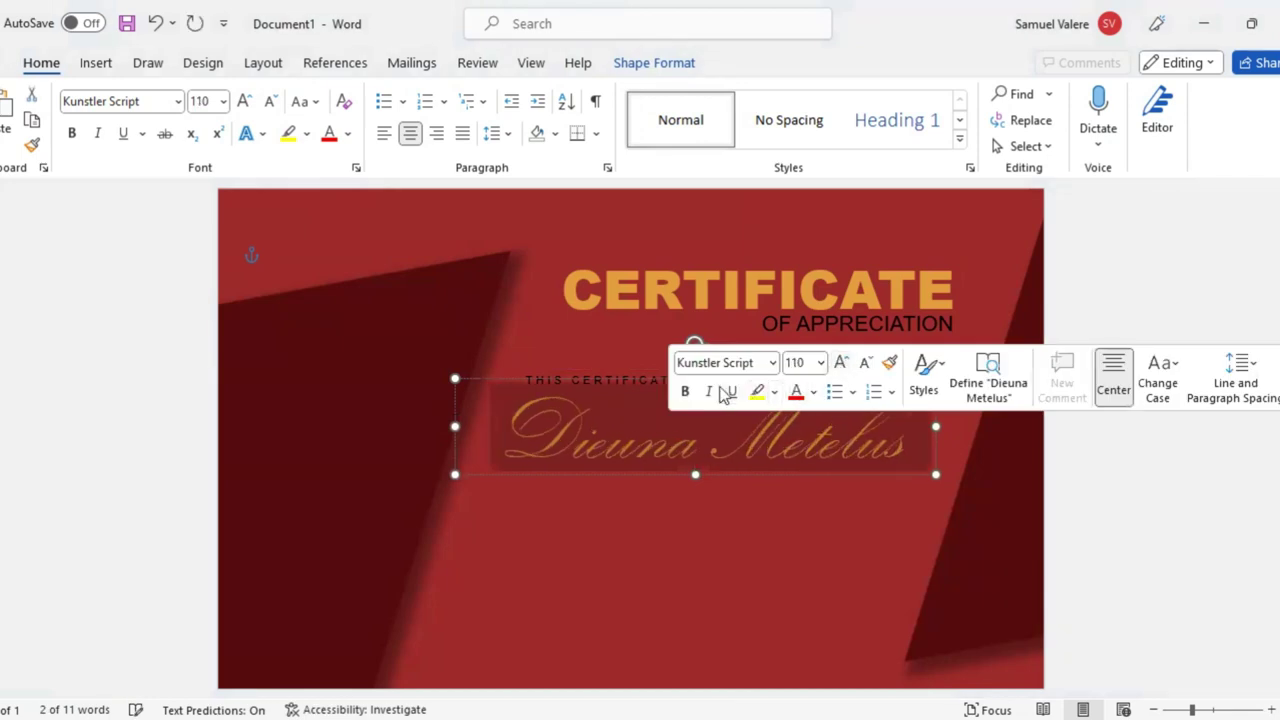
{"action": "left_click", "coordinate": [685, 391]}
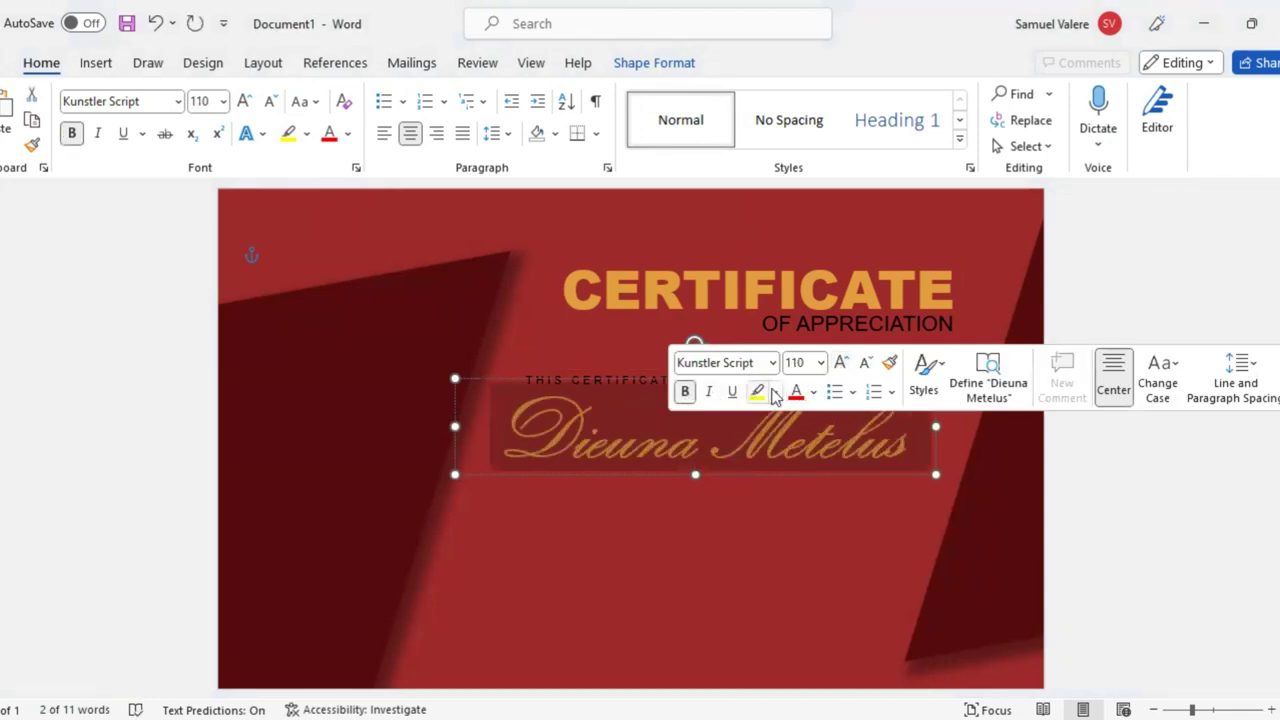
{"action": "left_click", "coordinate": [685, 391]}
{"action": "left_click_drag", "start_coordinate": [712, 477], "coordinate": [747, 477]}
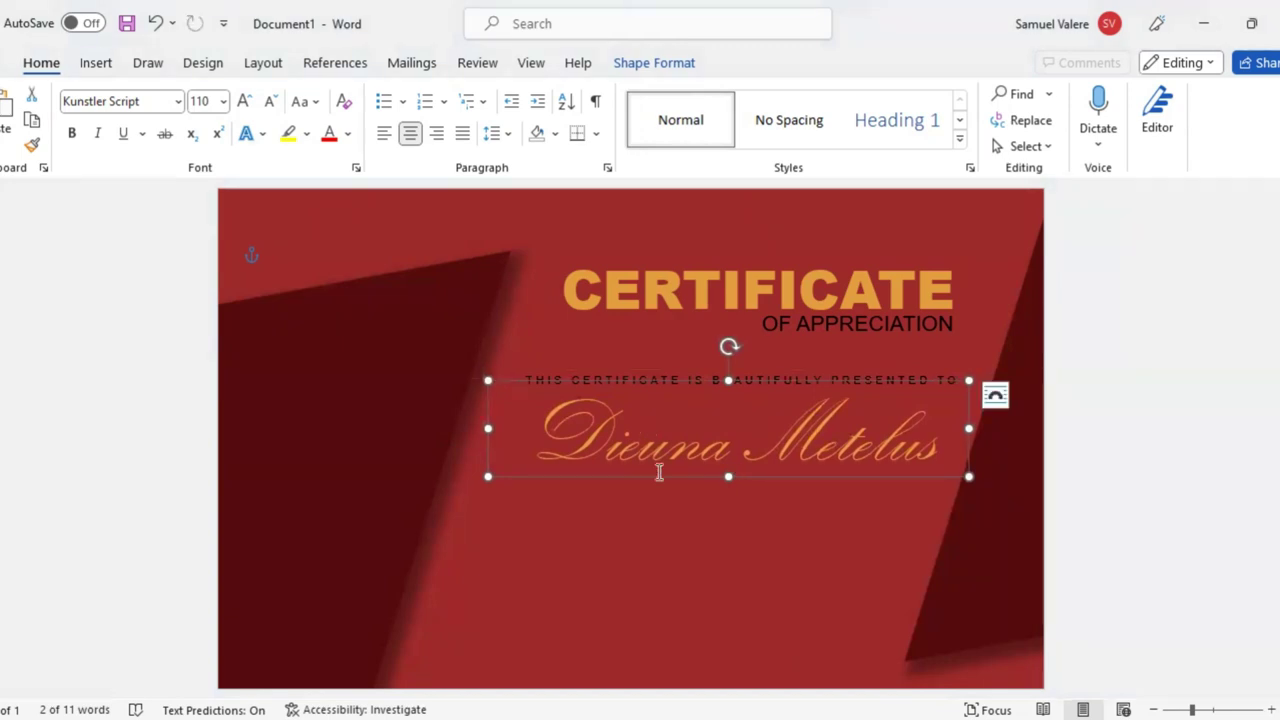
{"action": "left_click", "coordinate": [108, 63]}
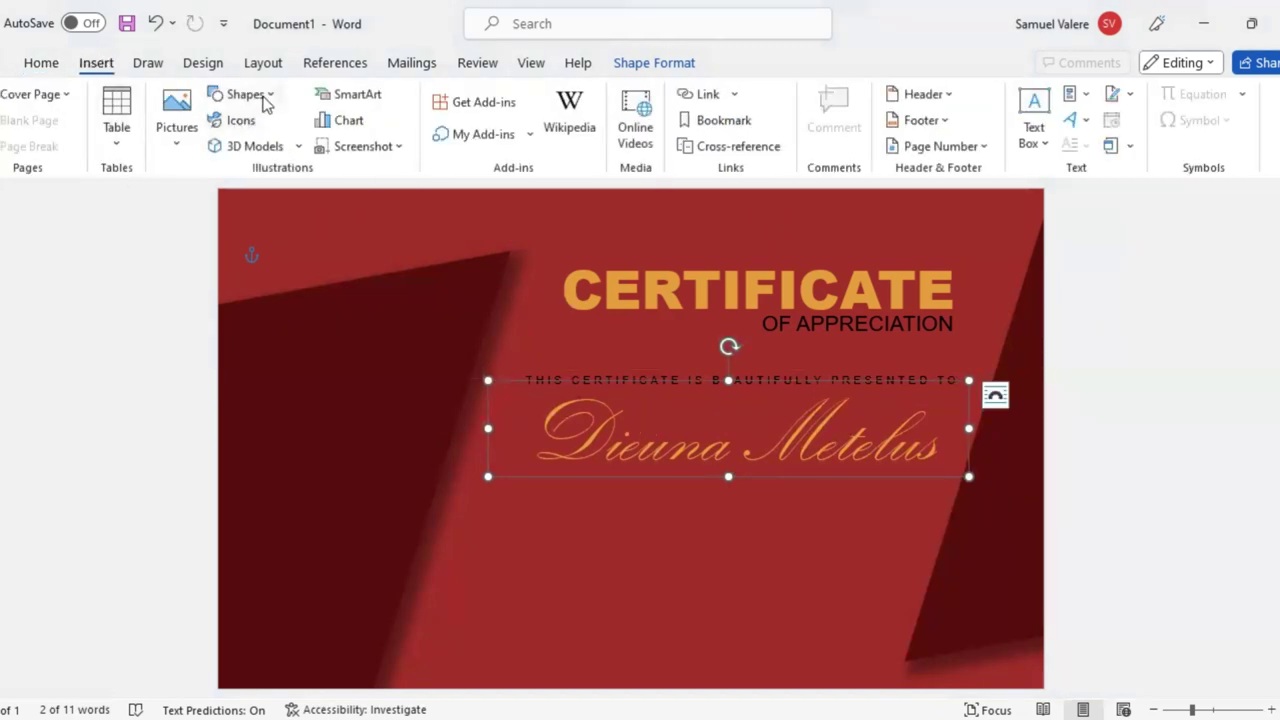
Draw a text box below the name and paste the appreciation paragraph into it
{"action": "left_click", "coordinate": [262, 100]}
{"action": "left_click", "coordinate": [226, 283]}
{"action": "left_click_drag", "start_coordinate": [485, 518], "coordinate": [886, 588]}
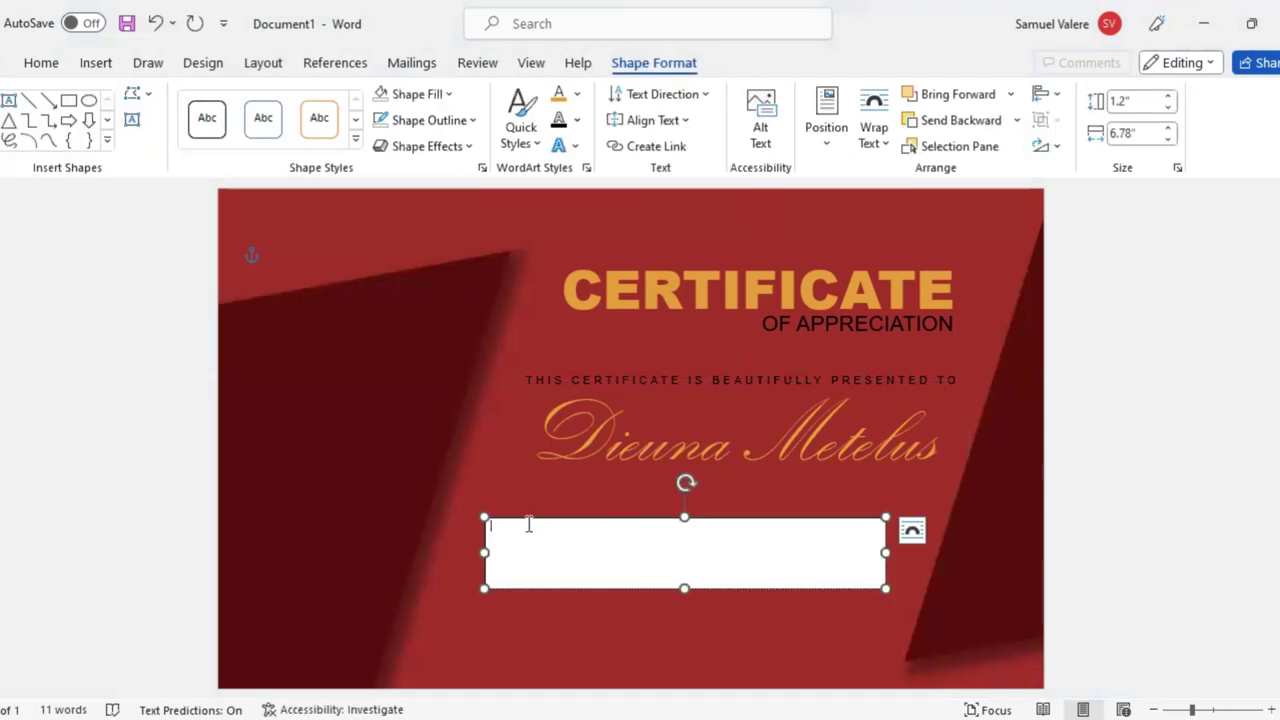
{"action": "type", "text": "This certificate stands as a testament to your exceptional commitment and unparalleled efforts. Your unwavering dedication has not only uplifted the project but also the spirits of those fortunate enough to work alongside you. Your diligence and relentless pursuit of excellence serve as a beacon of inspiration."}
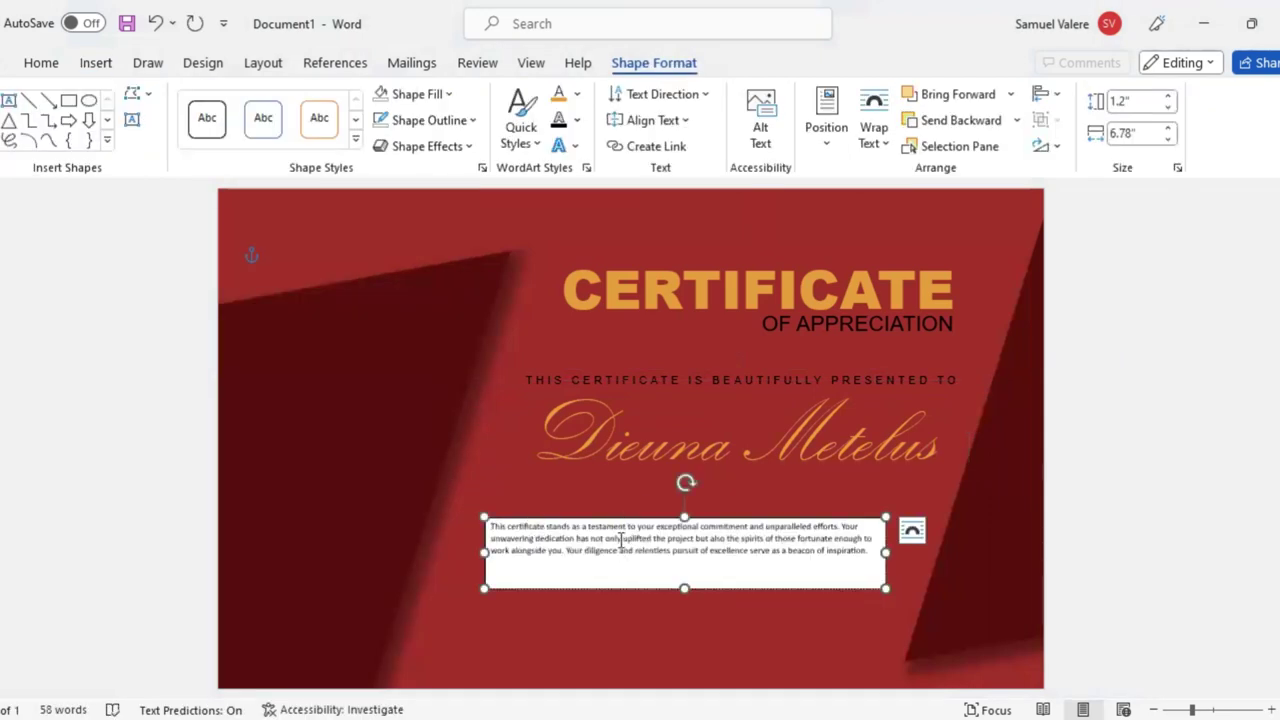
{"action": "double_click", "coordinate": [619, 539]}
{"action": "triple_click", "coordinate": [616, 539]}
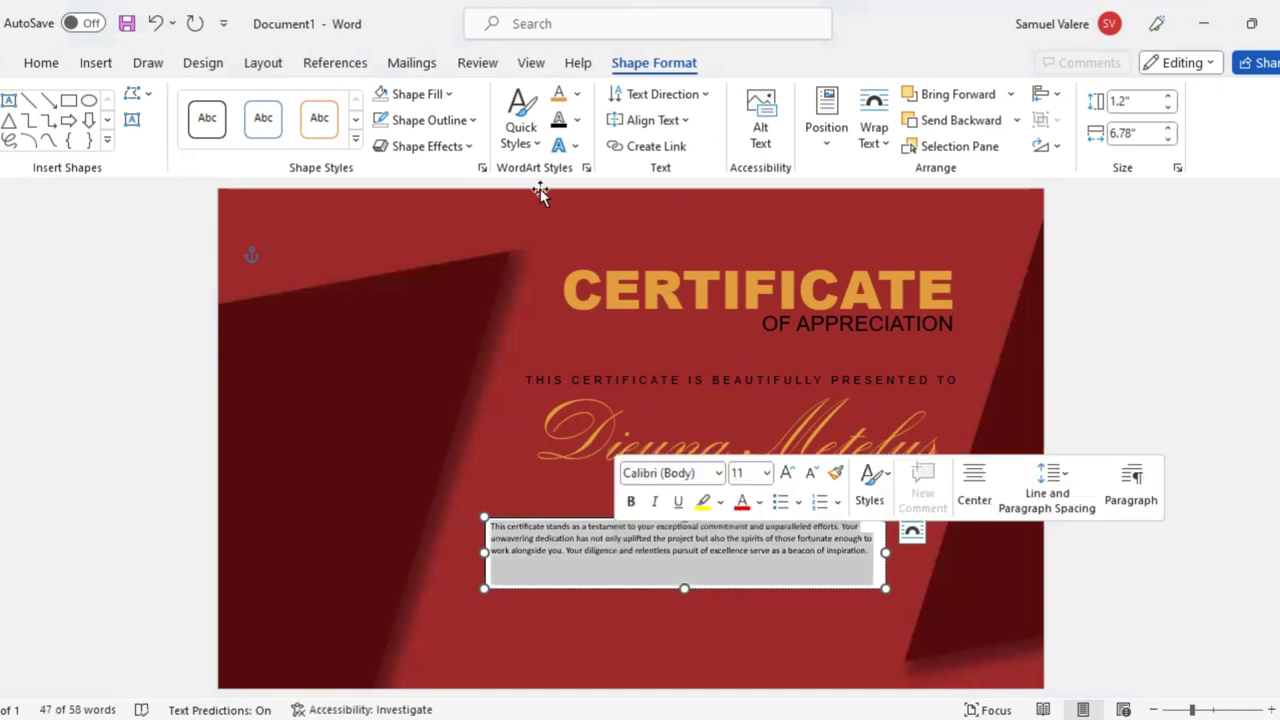
Format the paragraph with No Fill, Arial 16, centred
{"action": "left_click", "coordinate": [380, 97]}
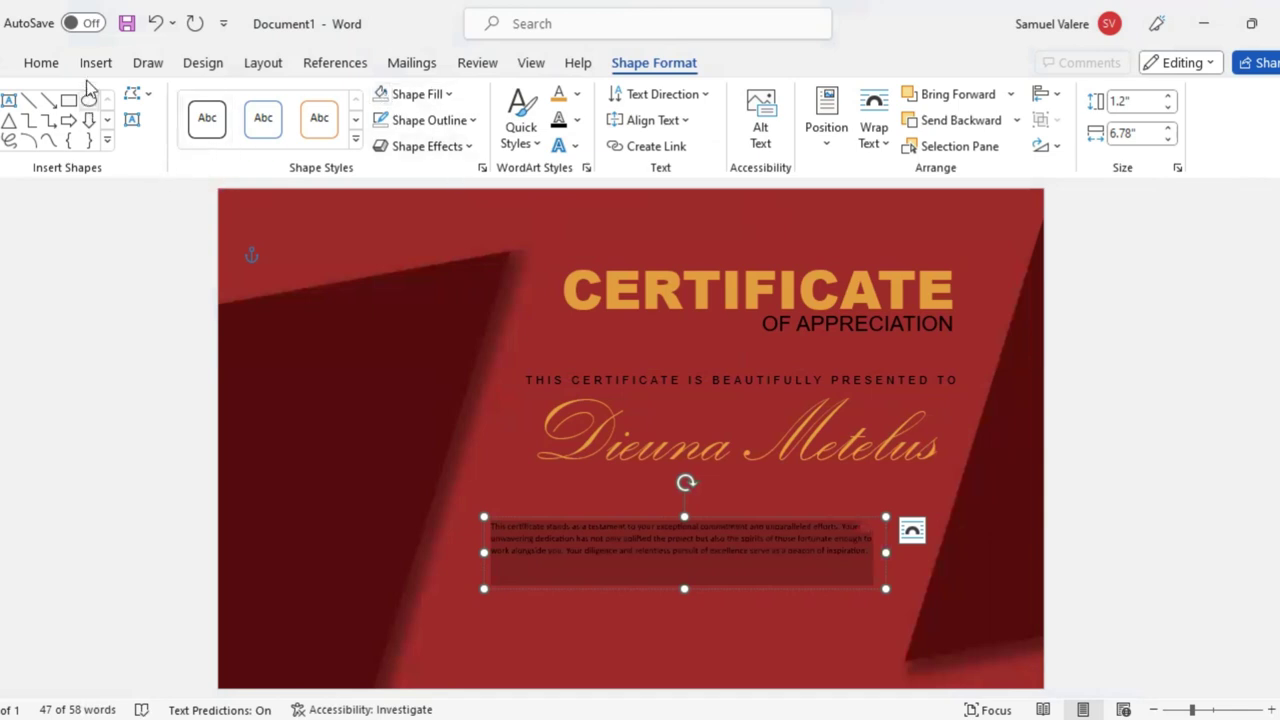
{"action": "left_click", "coordinate": [47, 66]}
{"action": "left_click", "coordinate": [245, 102]}
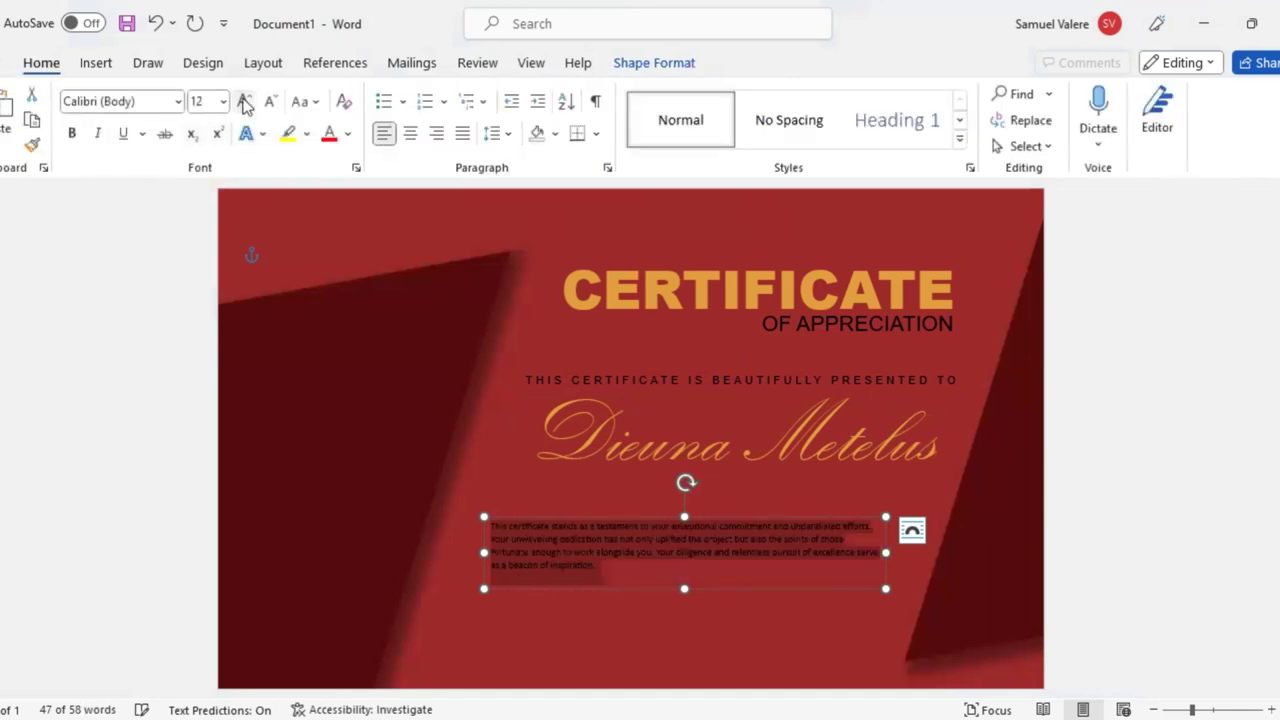
{"action": "left_click", "coordinate": [245, 102]}
{"action": "left_click", "coordinate": [245, 102]}
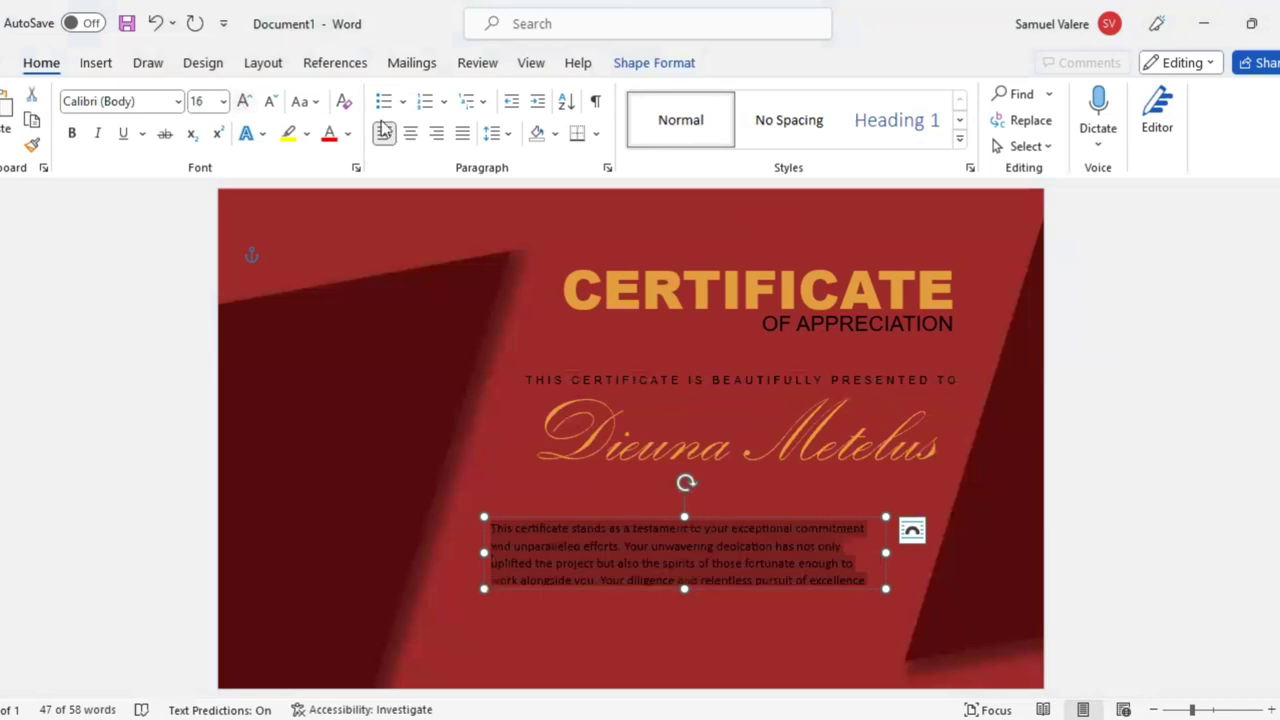
{"action": "left_click", "coordinate": [410, 133]}
{"action": "left_click", "coordinate": [144, 104]}
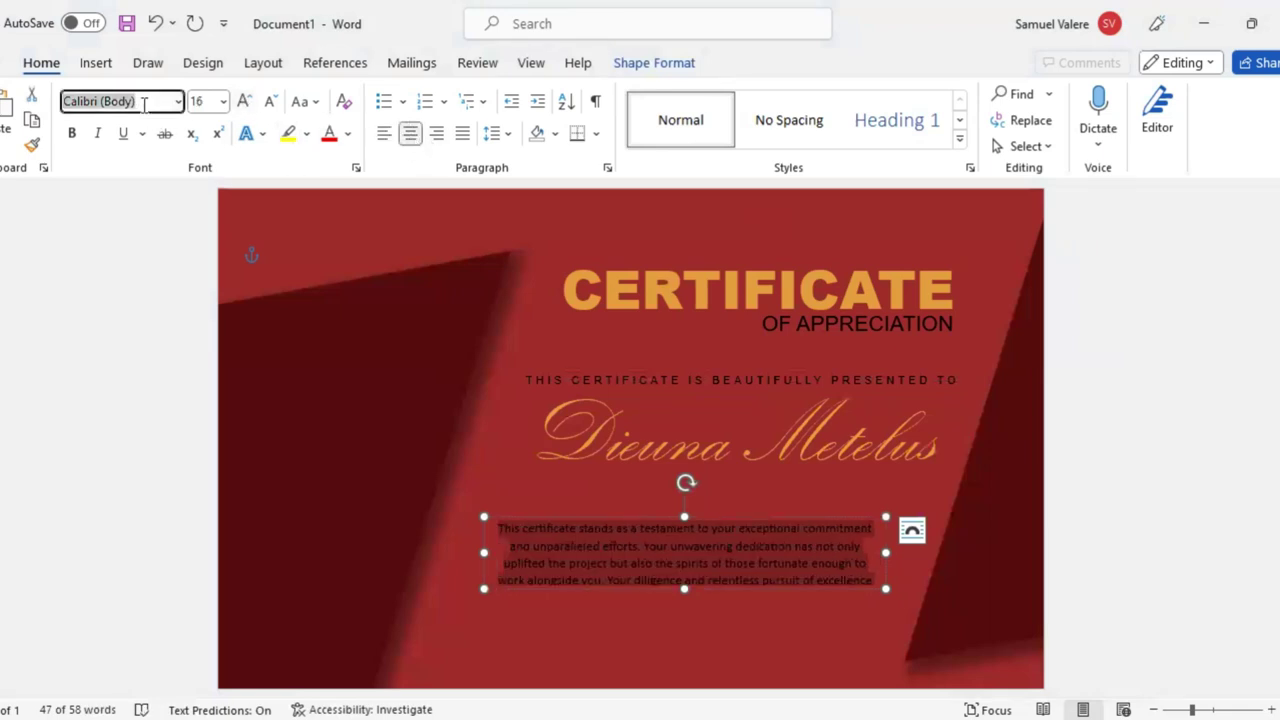
{"action": "type", "text": "Arial"}
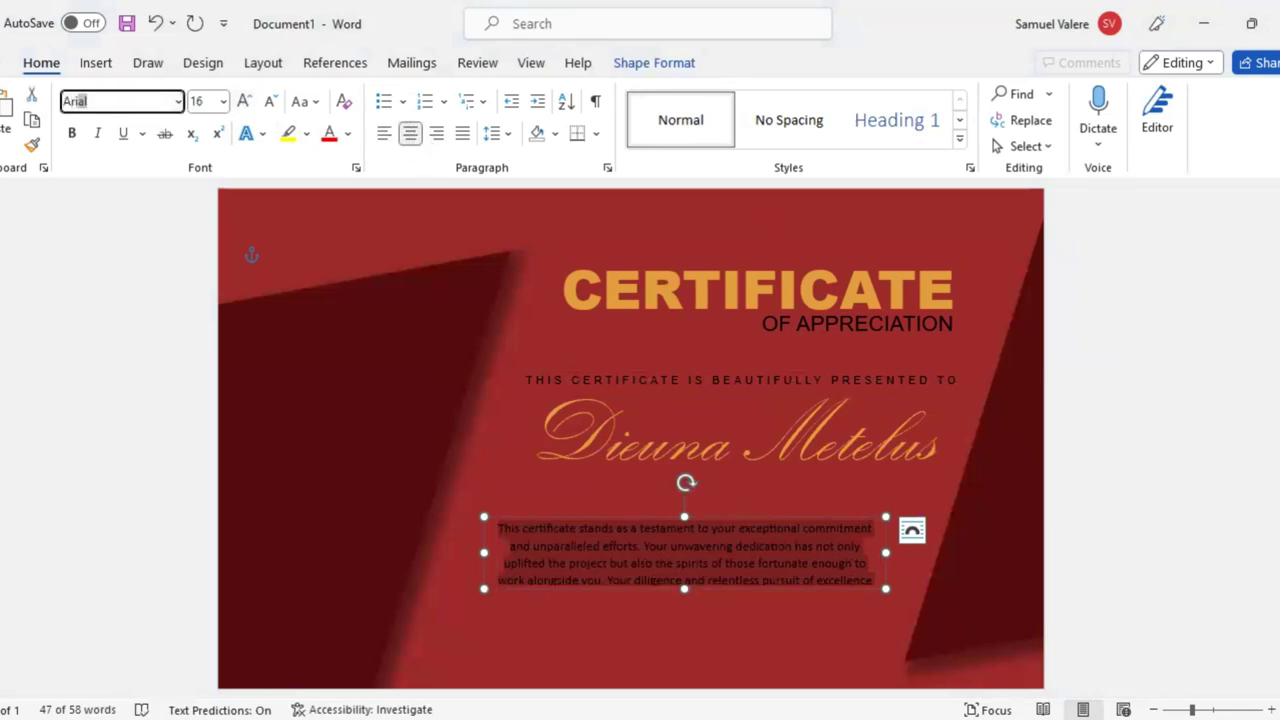
{"action": "key", "text": "Return"}
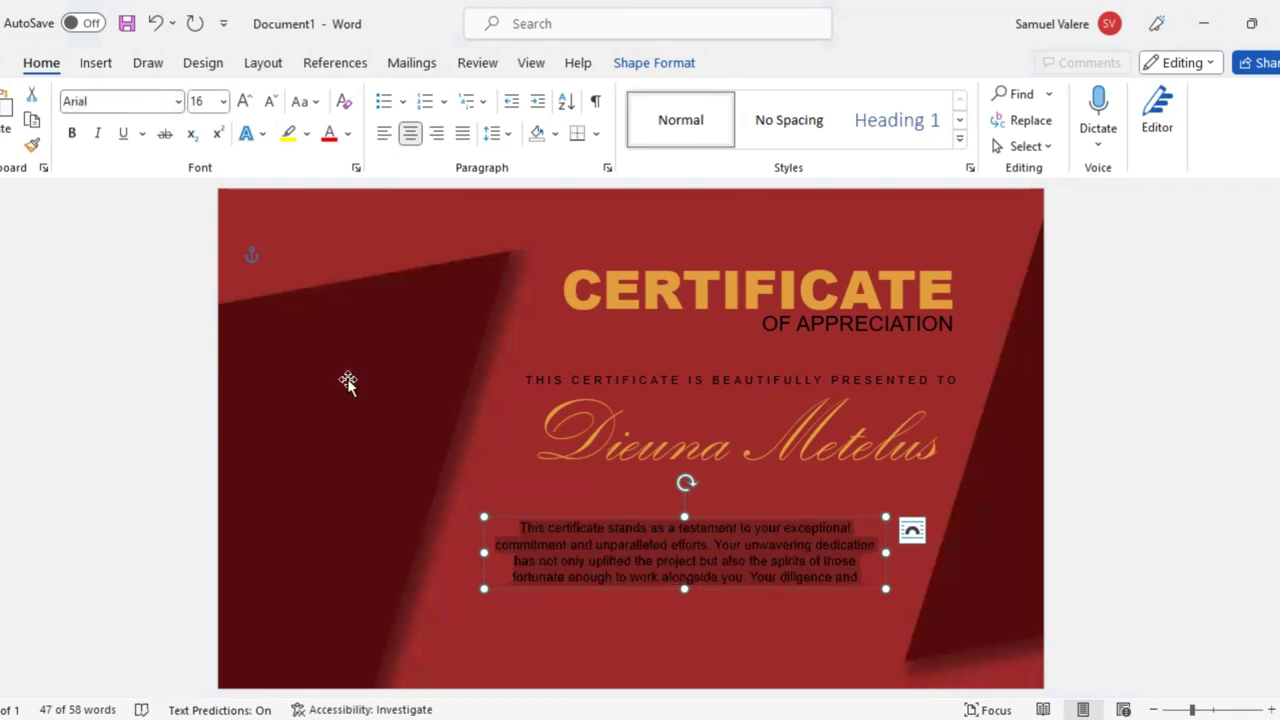
Enlarge and nudge the paragraph box, and move the name box down into alignment
{"action": "left_click_drag", "start_coordinate": [684, 589], "coordinate": [684, 612]}
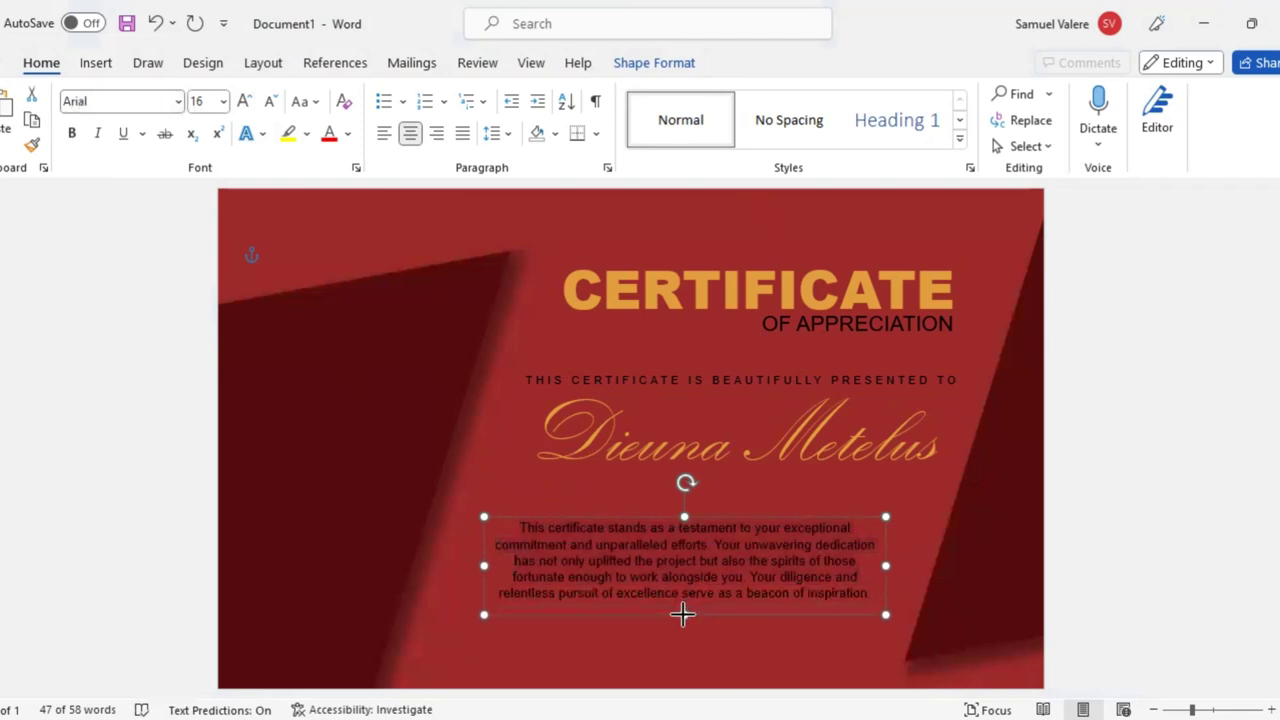
{"action": "left_click_drag", "start_coordinate": [886, 564], "coordinate": [938, 566]}
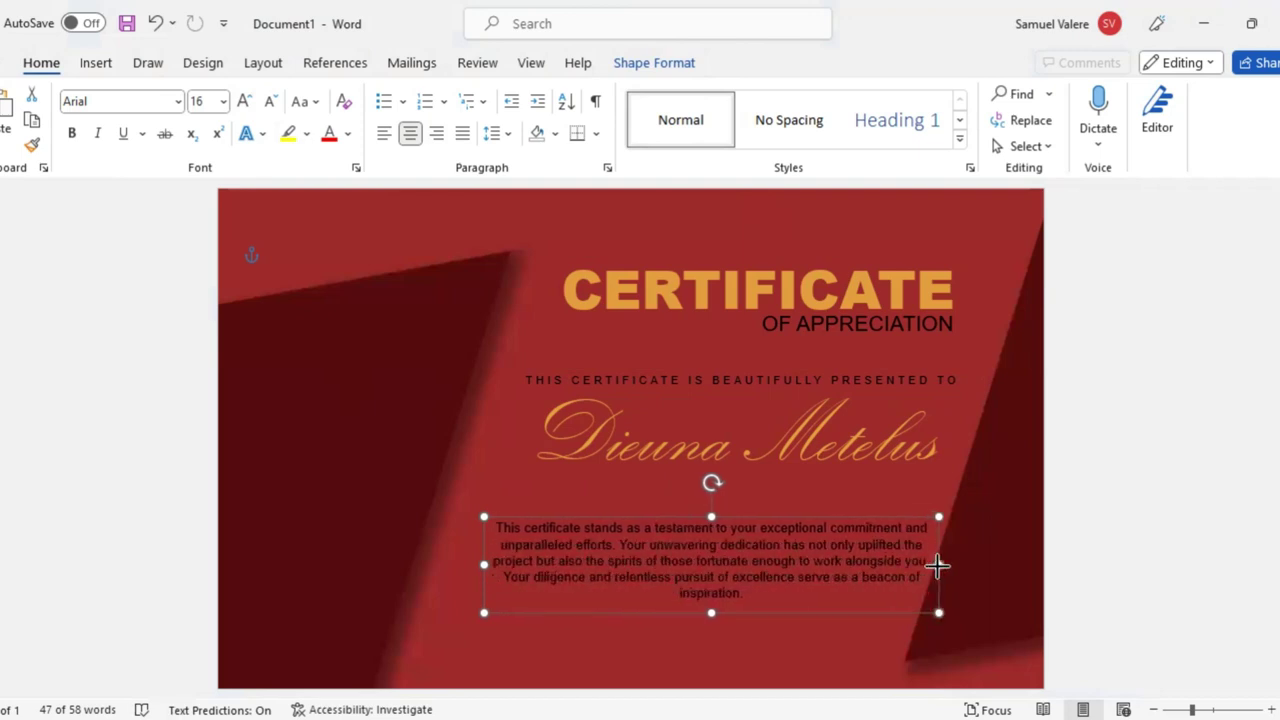
{"action": "left_click_drag", "start_coordinate": [729, 613], "coordinate": [715, 607]}
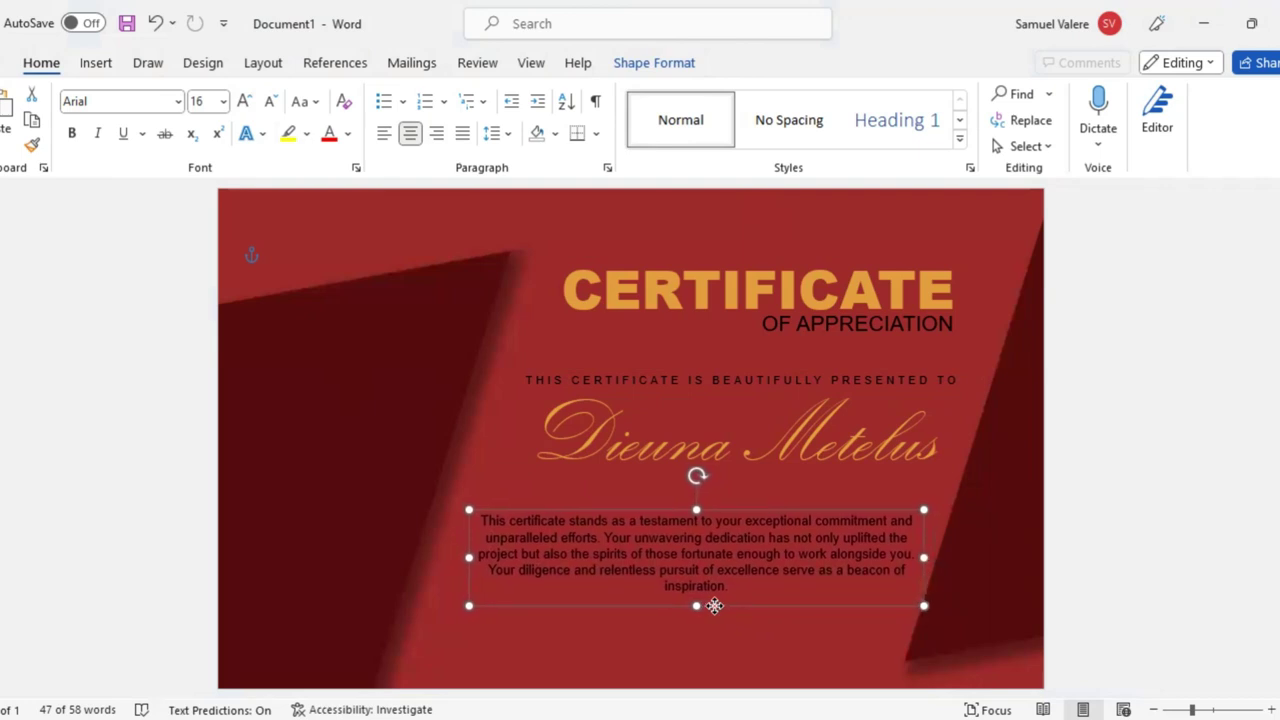
{"action": "left_click", "coordinate": [762, 471]}
{"action": "left_click_drag", "start_coordinate": [751, 480], "coordinate": [730, 497]}
Nudge the name box down and the presented-to line down and left
{"action": "key", "text": "Down"}
{"action": "key", "text": "Down"}
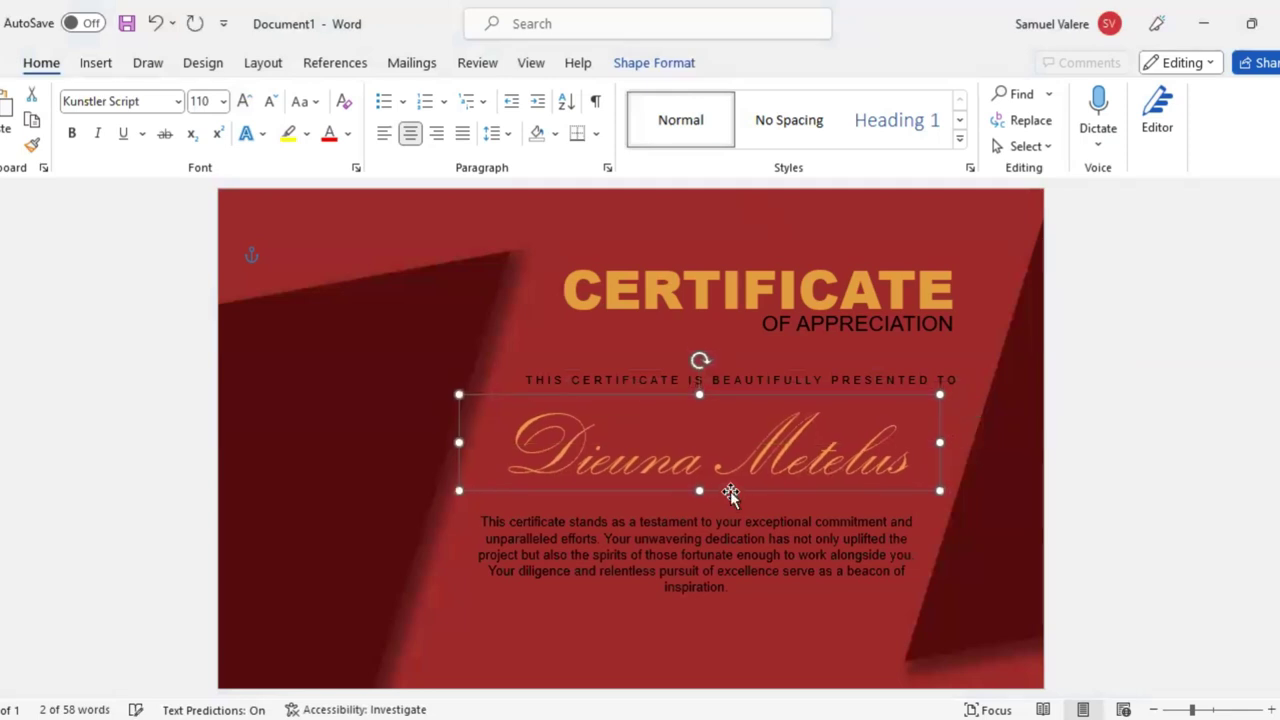
{"action": "key", "text": "Down"}
{"action": "key", "text": "Down"}
{"action": "key", "text": "Down"}
{"action": "left_click", "coordinate": [760, 388]}
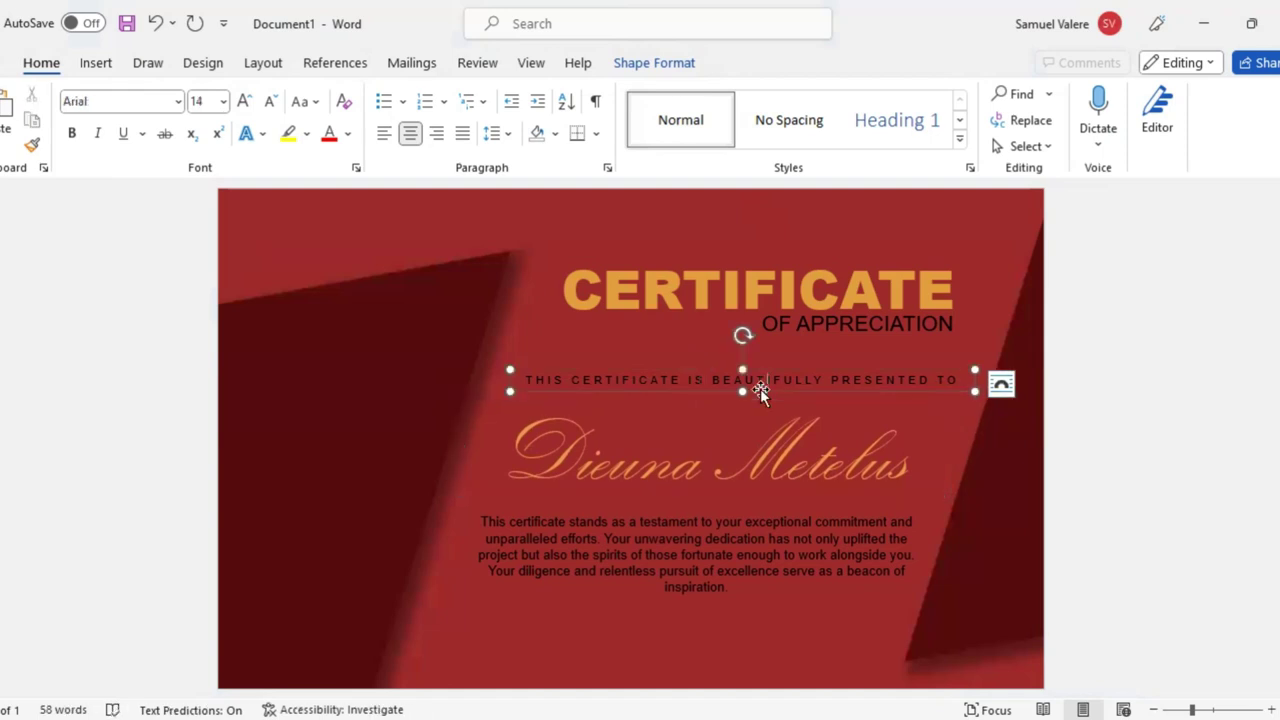
{"action": "key", "text": "Down"}
{"action": "key", "text": "Down"}
{"action": "key", "text": "Down"}
{"action": "key", "text": "Down"}
{"action": "key", "text": "Left"}
{"action": "key", "text": "Left"}
{"action": "key", "text": "Left"}
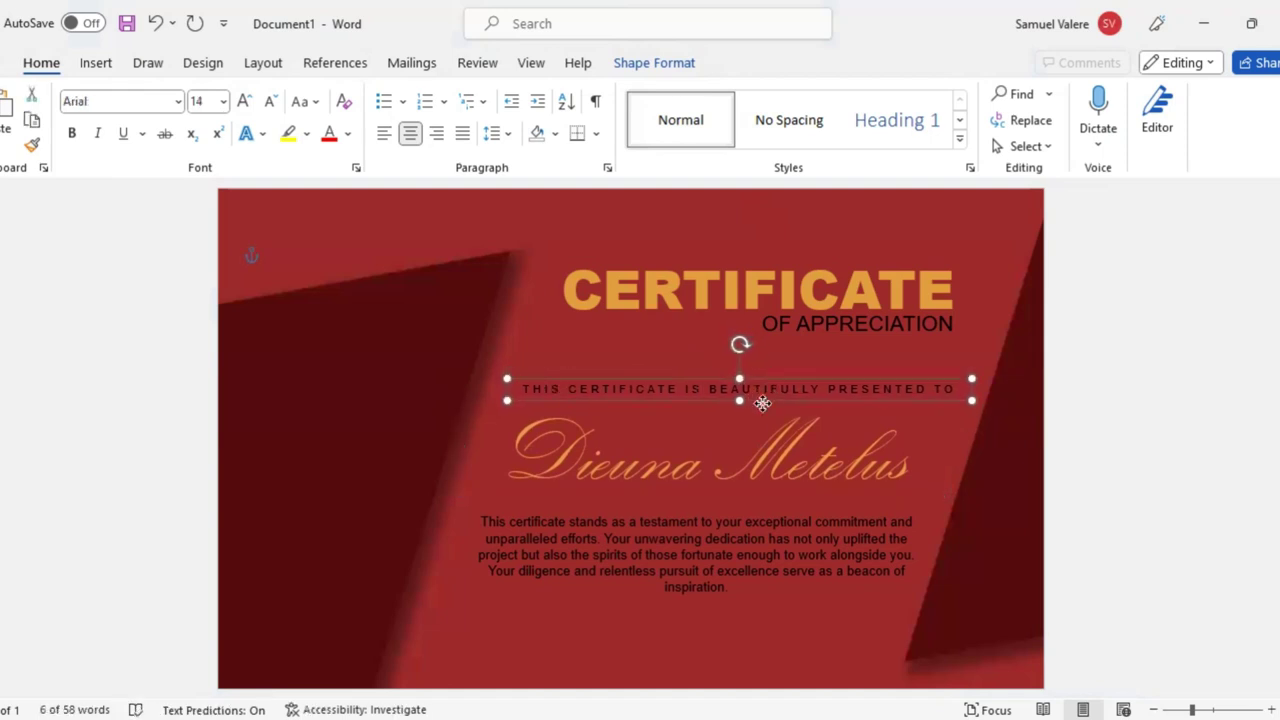
{"action": "key", "text": "Left"}
{"action": "key", "text": "Left"}
{"action": "key", "text": "Left"}
{"action": "key", "text": "Down"}
{"action": "key", "text": "Down"}
{"action": "key", "text": "Down"}
{"action": "key", "text": "Down"}
{"action": "key", "text": "Left"}
{"action": "key", "text": "Down"}
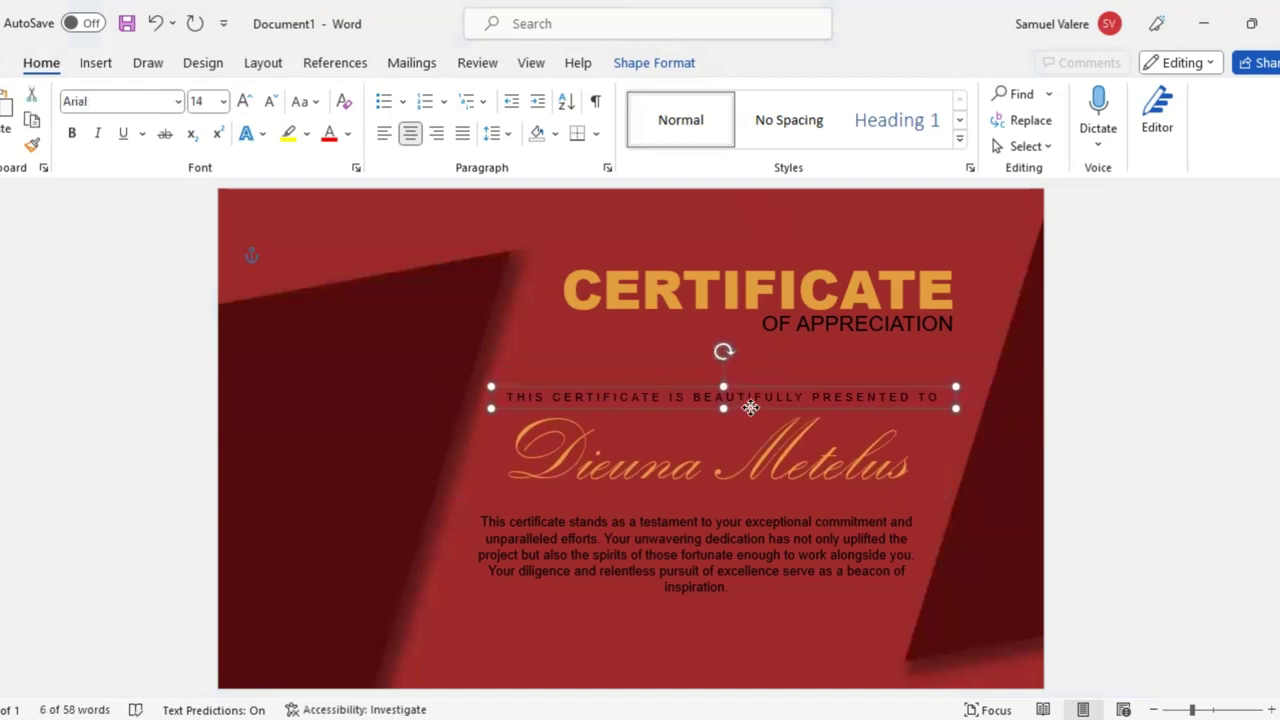
Nudge the OF APPRECIATION line slightly down
{"action": "left_click", "coordinate": [851, 330]}
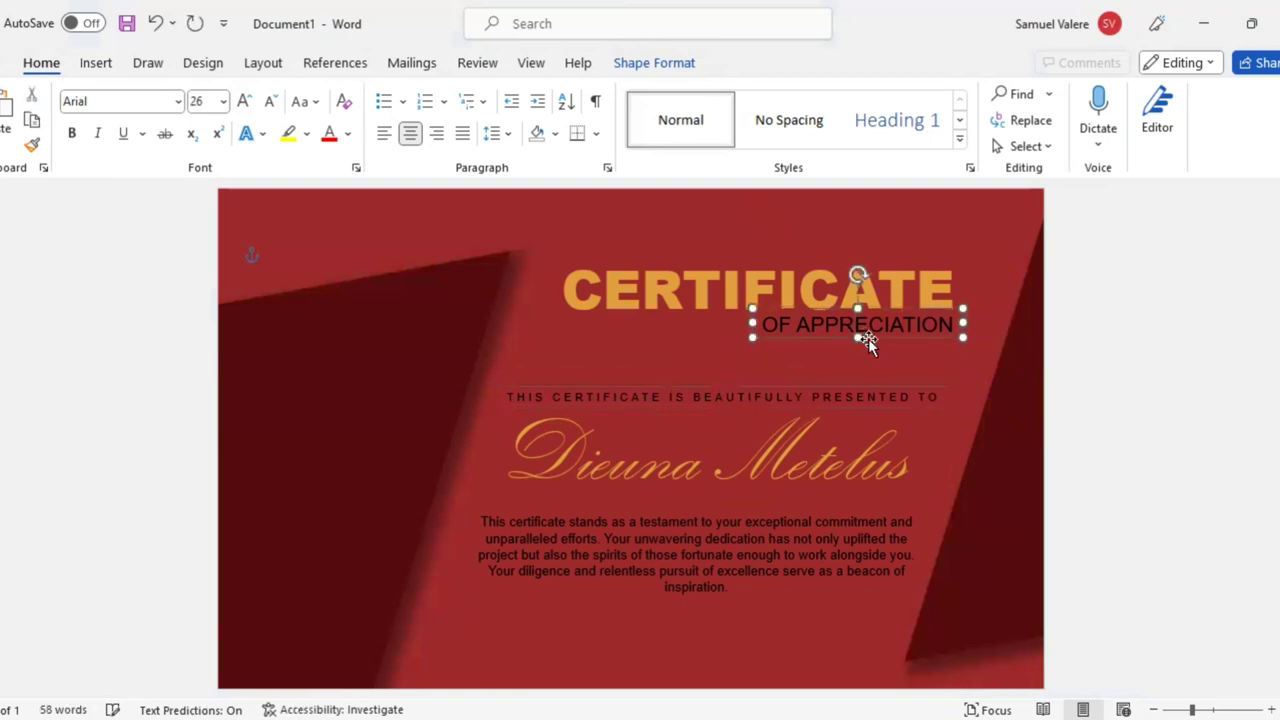
{"action": "key", "text": "Down"}
{"action": "key", "text": "Down"}
{"action": "key", "text": "Down"}
{"action": "key", "text": "Down"}
{"action": "left_click", "coordinate": [826, 318]}
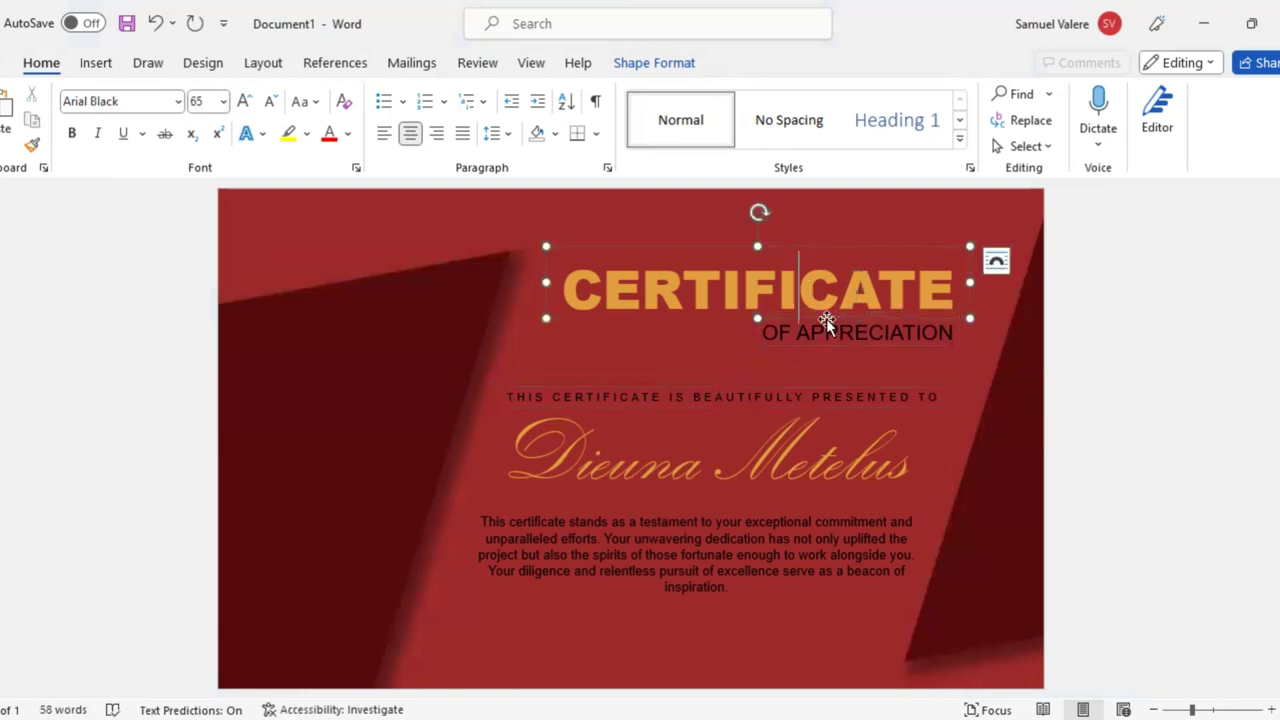
{"action": "key", "text": "Down"}
{"action": "key", "text": "Down"}
{"action": "key", "text": "Down"}
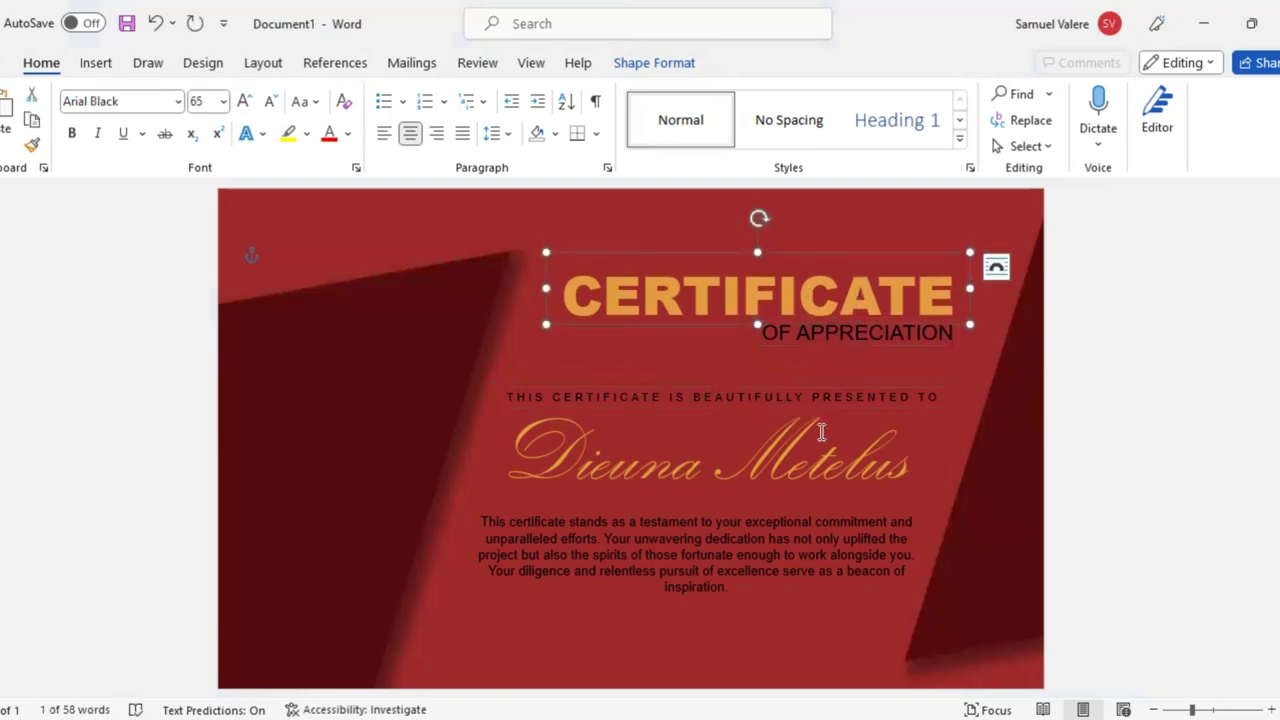
{"action": "left_click", "coordinate": [882, 347]}
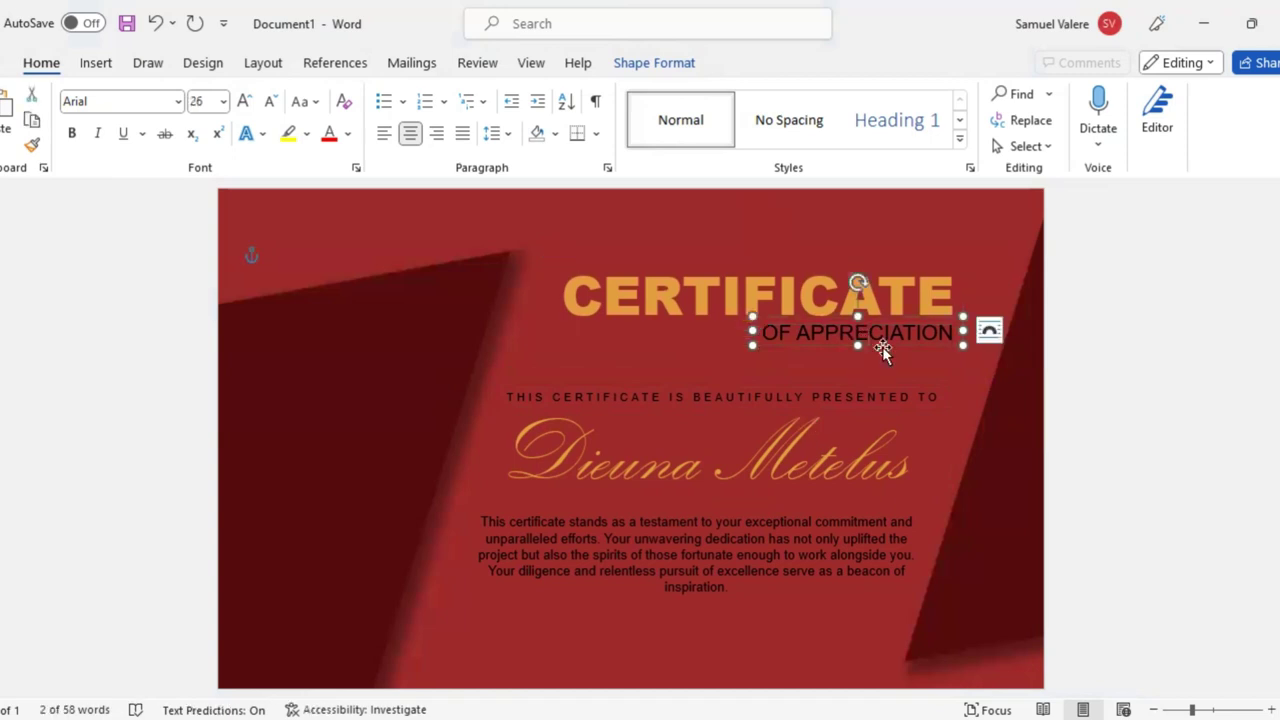
Copy OF APPRECIATION above the title as 'COMPANY NAME' in 22 pt capitals, aligned with CERTIFICATE's right edge
{"action": "left_click_drag", "start_coordinate": [887, 355], "coordinate": [864, 275]}
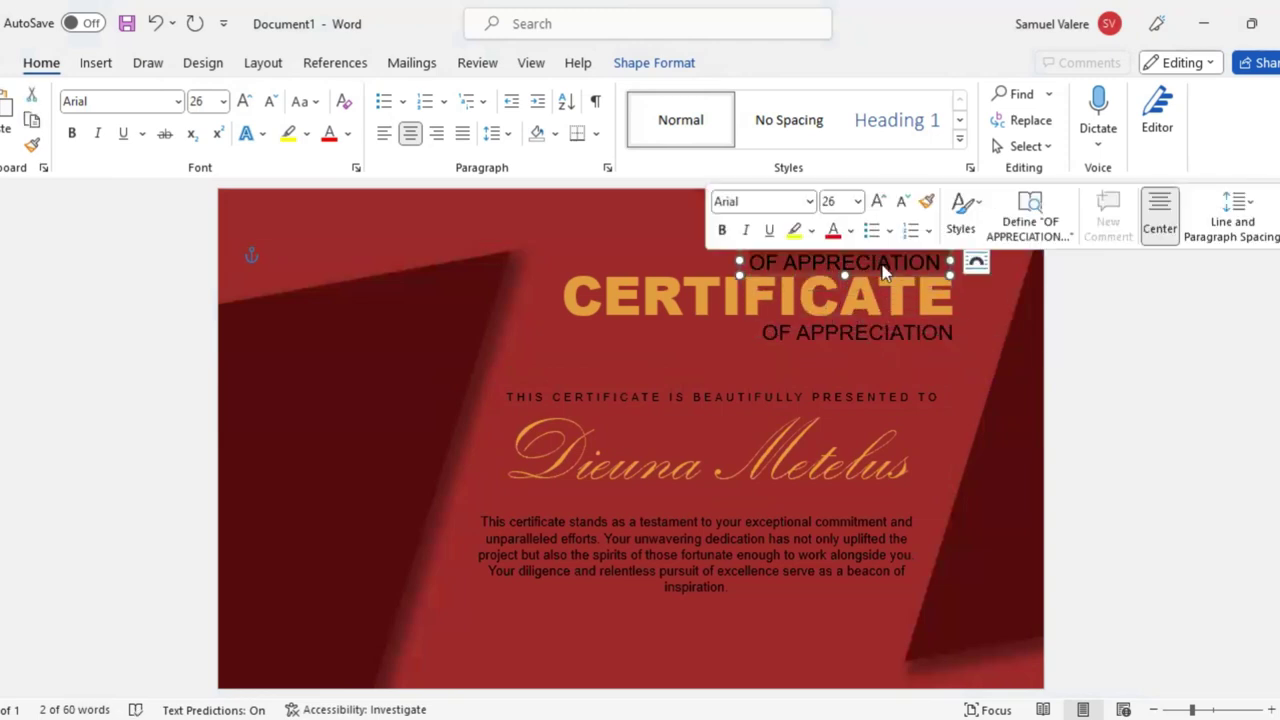
{"action": "type", "text": "Com"}
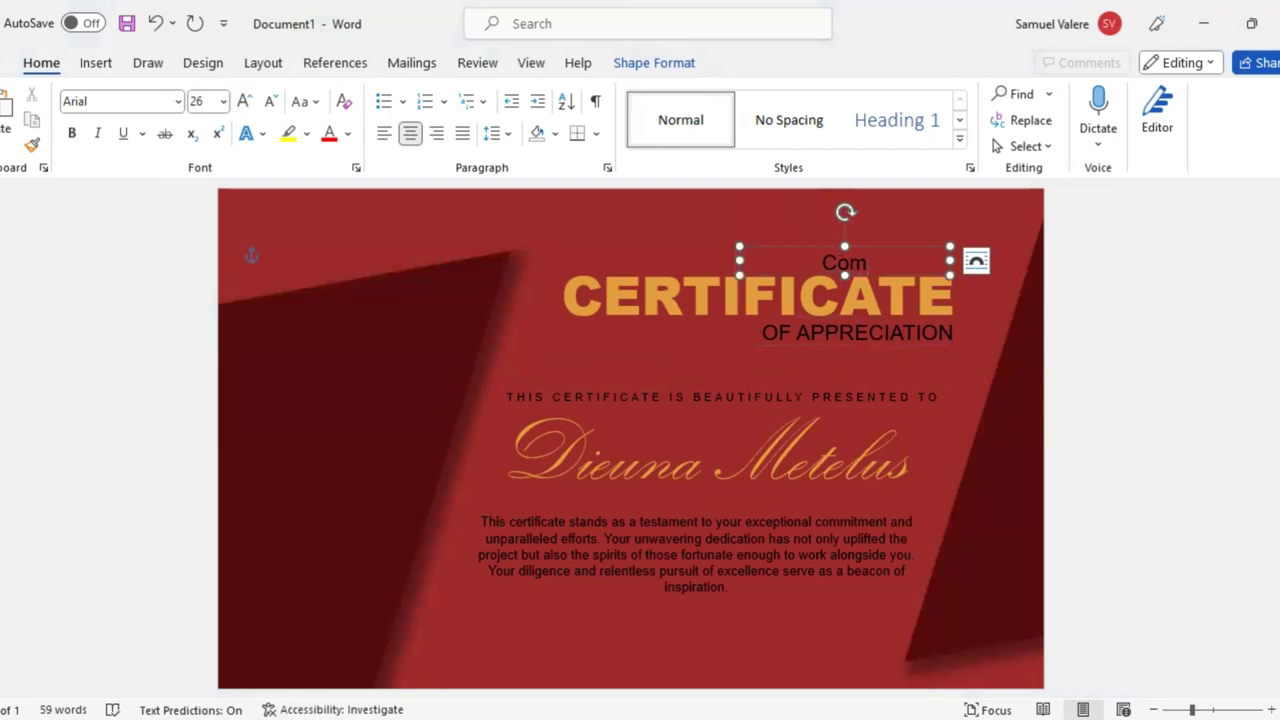
{"action": "type", "text": "pany"}
{"action": "type", "text": " Name"}
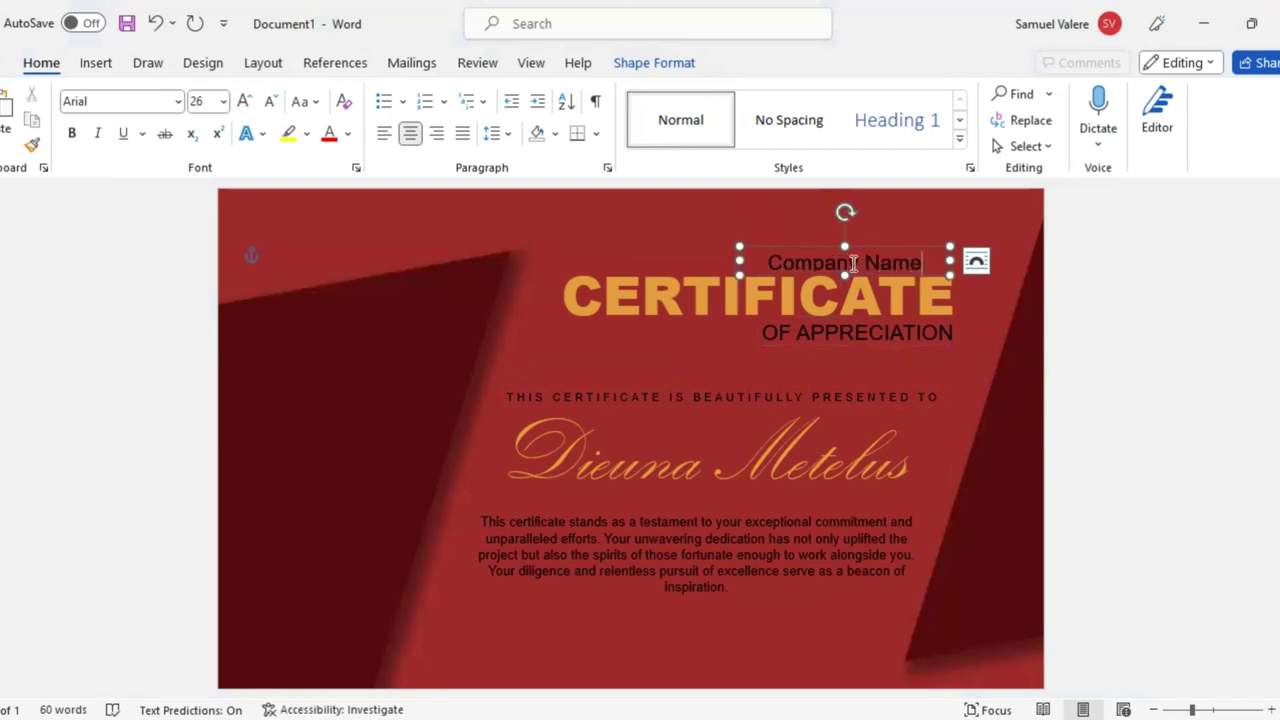
{"action": "triple_click", "coordinate": [849, 260]}
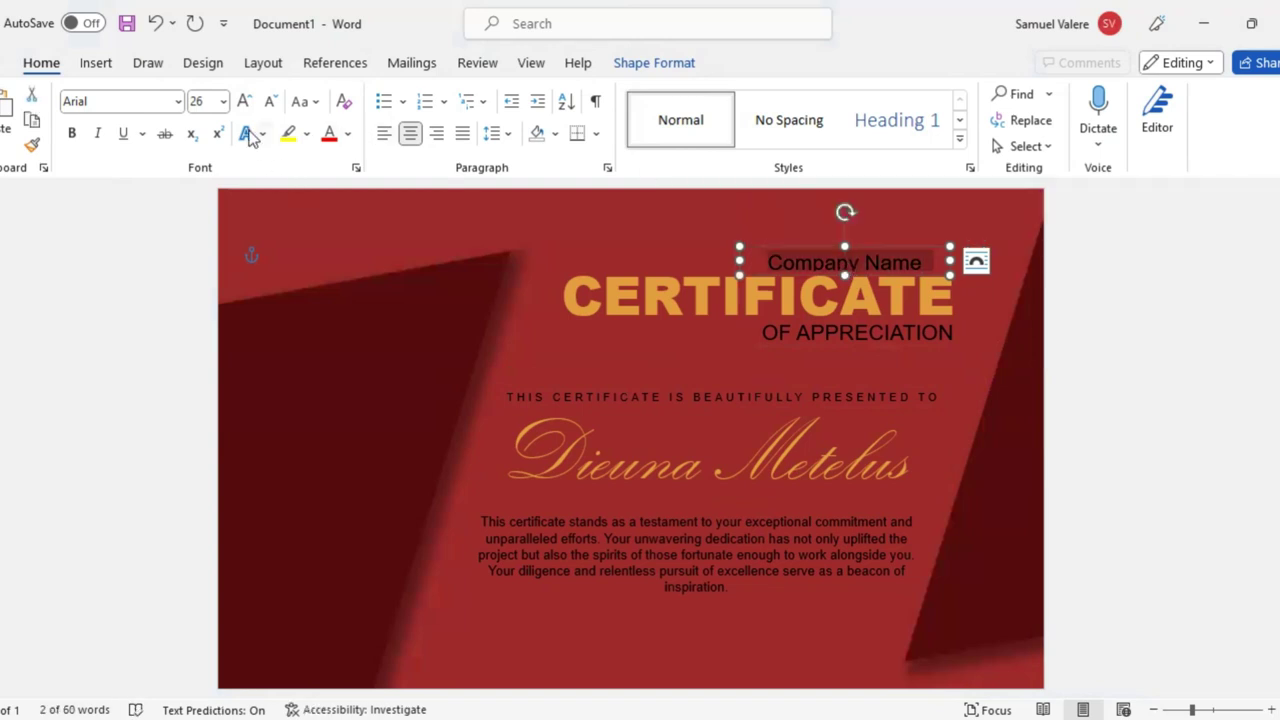
{"action": "left_click", "coordinate": [314, 102]}
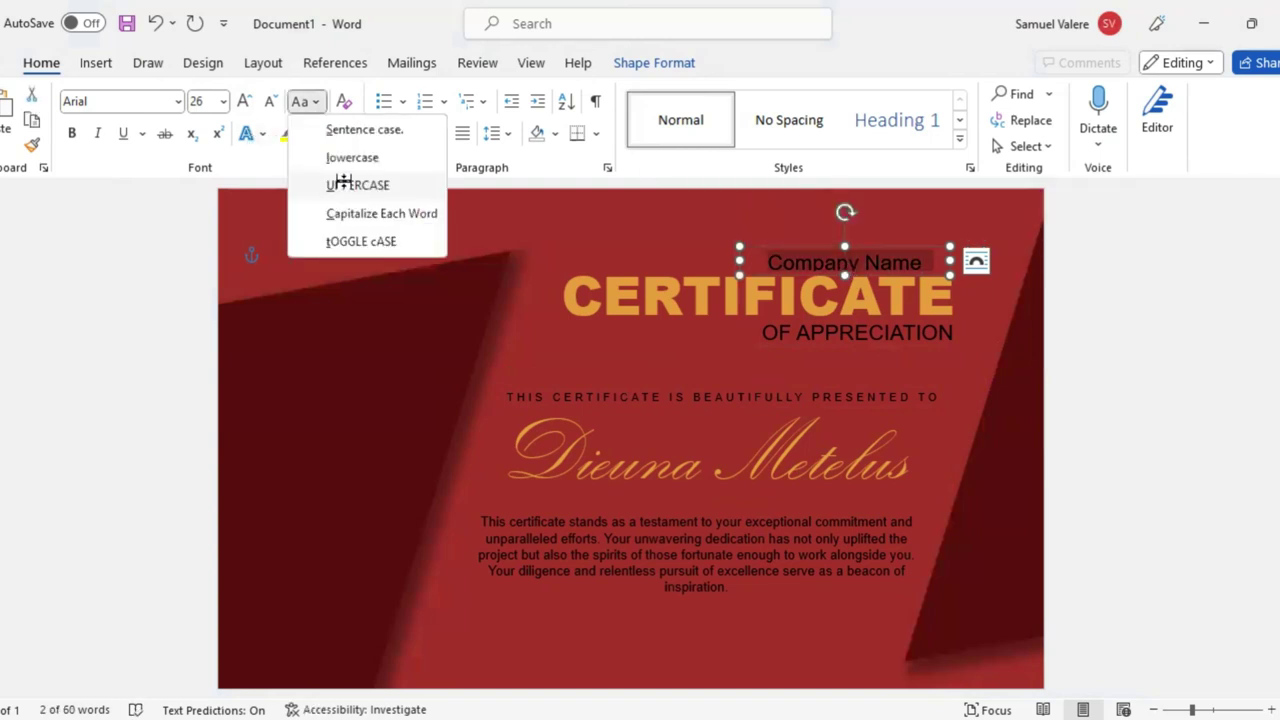
{"action": "left_click", "coordinate": [340, 180]}
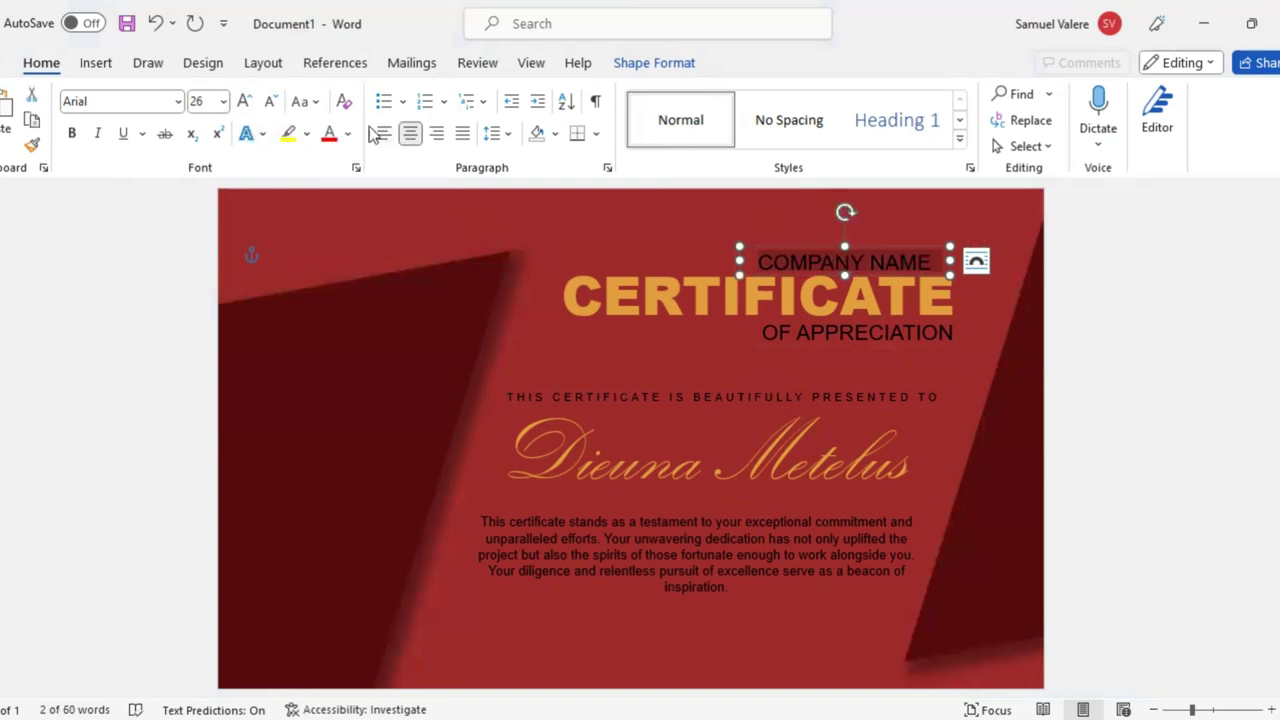
{"action": "left_click", "coordinate": [272, 101]}
{"action": "left_click", "coordinate": [272, 101]}
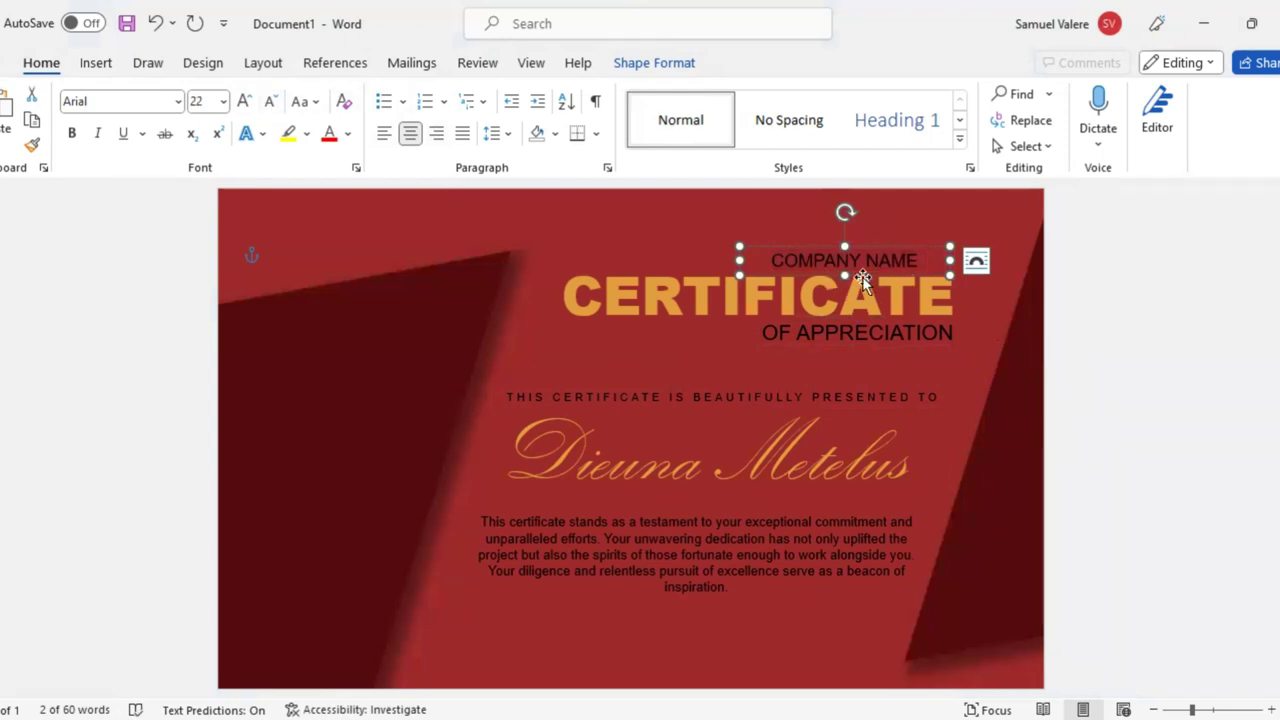
{"action": "left_click_drag", "start_coordinate": [862, 279], "coordinate": [908, 279]}
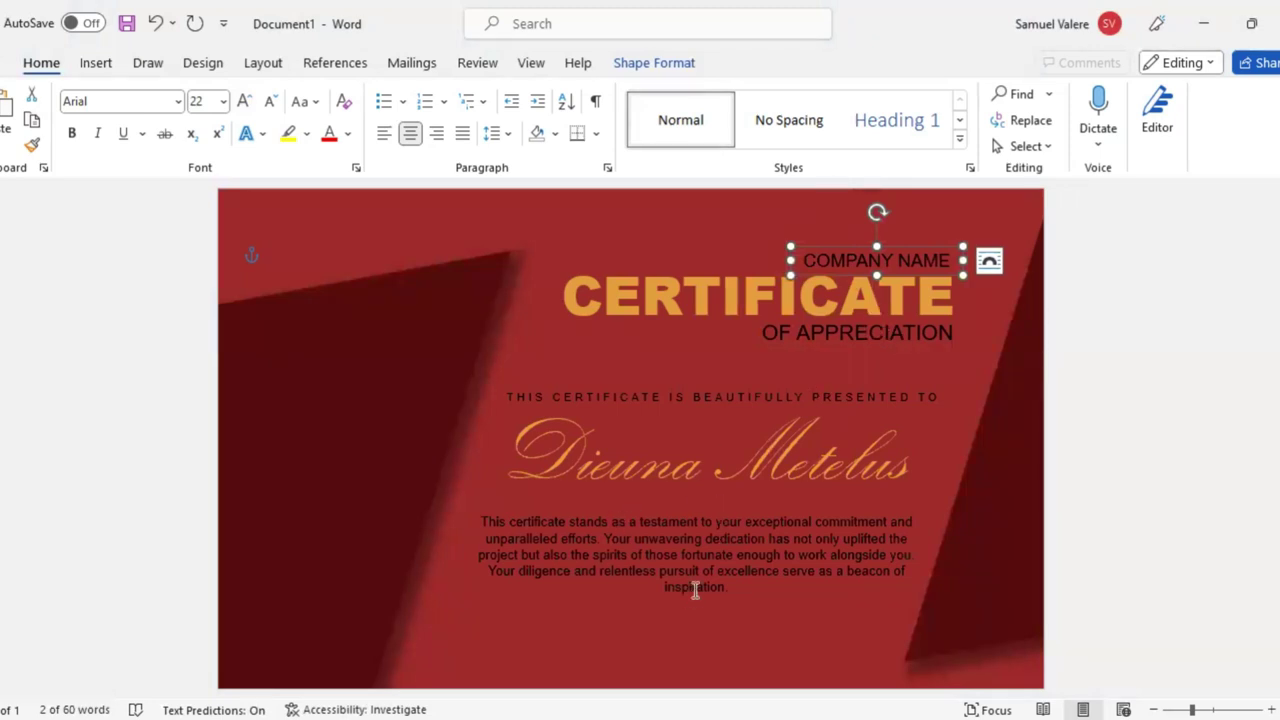
{"action": "left_click", "coordinate": [94, 64]}
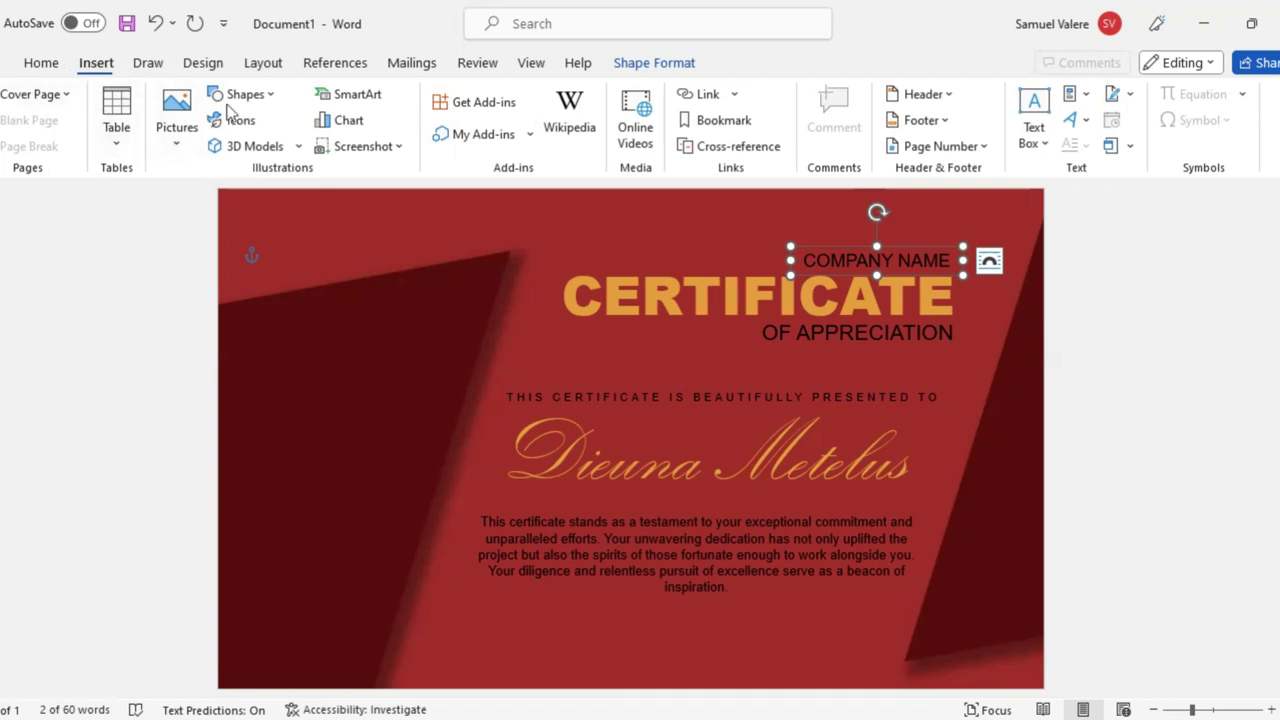
Draw a text box at the bottom left containing the word Signature
{"action": "left_click", "coordinate": [258, 97]}
{"action": "left_click", "coordinate": [219, 153]}
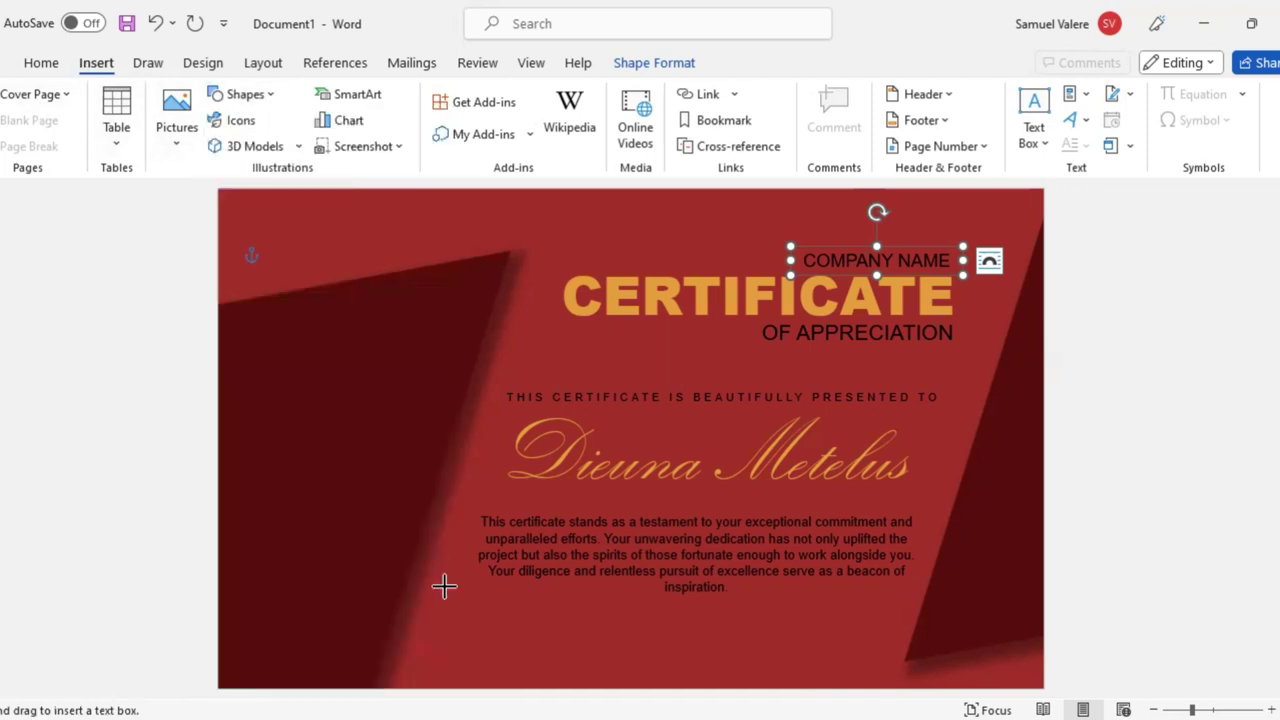
{"action": "left_click_drag", "start_coordinate": [452, 633], "coordinate": [585, 667]}
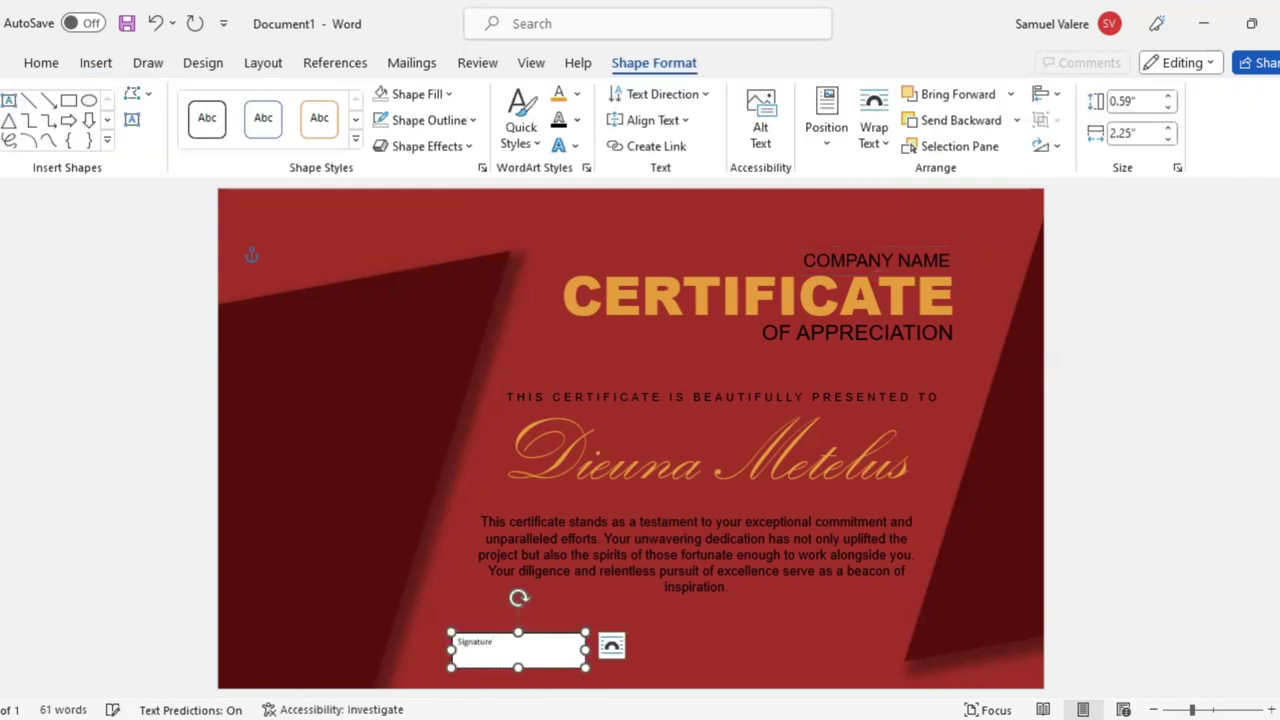
{"action": "left_click_drag", "start_coordinate": [547, 657], "coordinate": [477, 636]}
{"action": "double_click", "coordinate": [477, 643]}
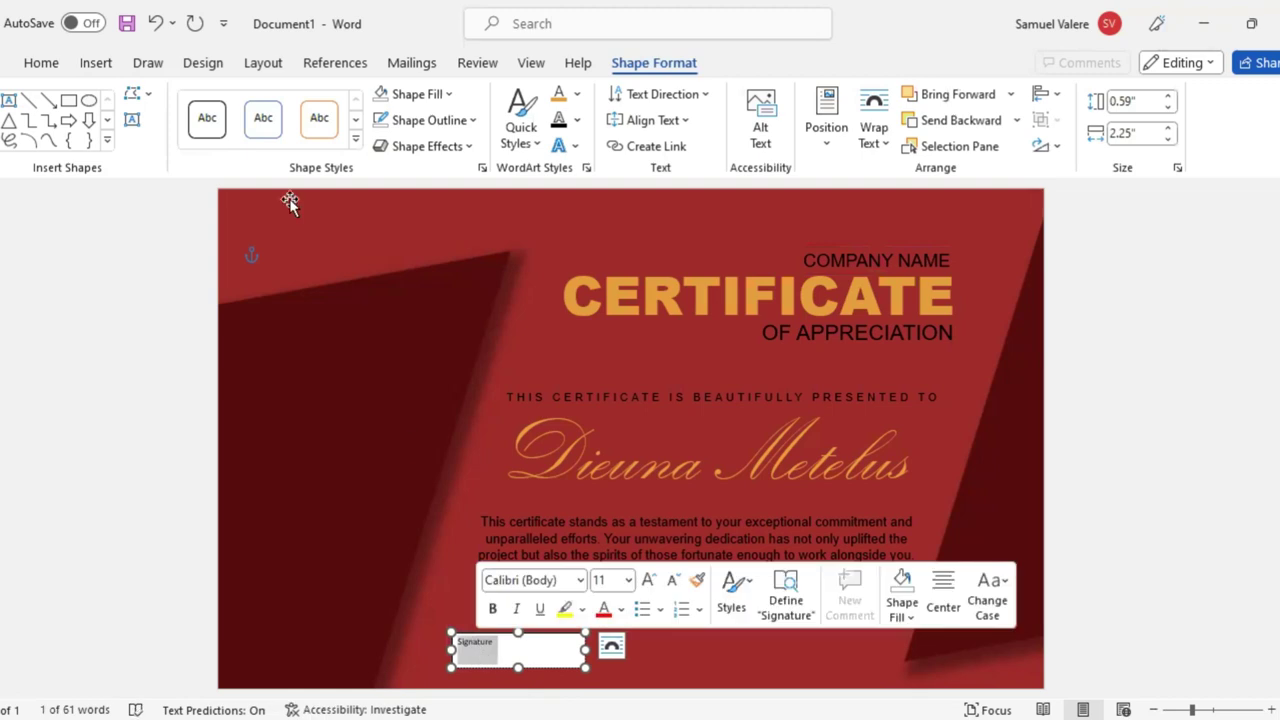
Make the Signature label transparent, centred, Arial, UPPERCASE, and shorten its box
{"action": "left_click", "coordinate": [382, 95]}
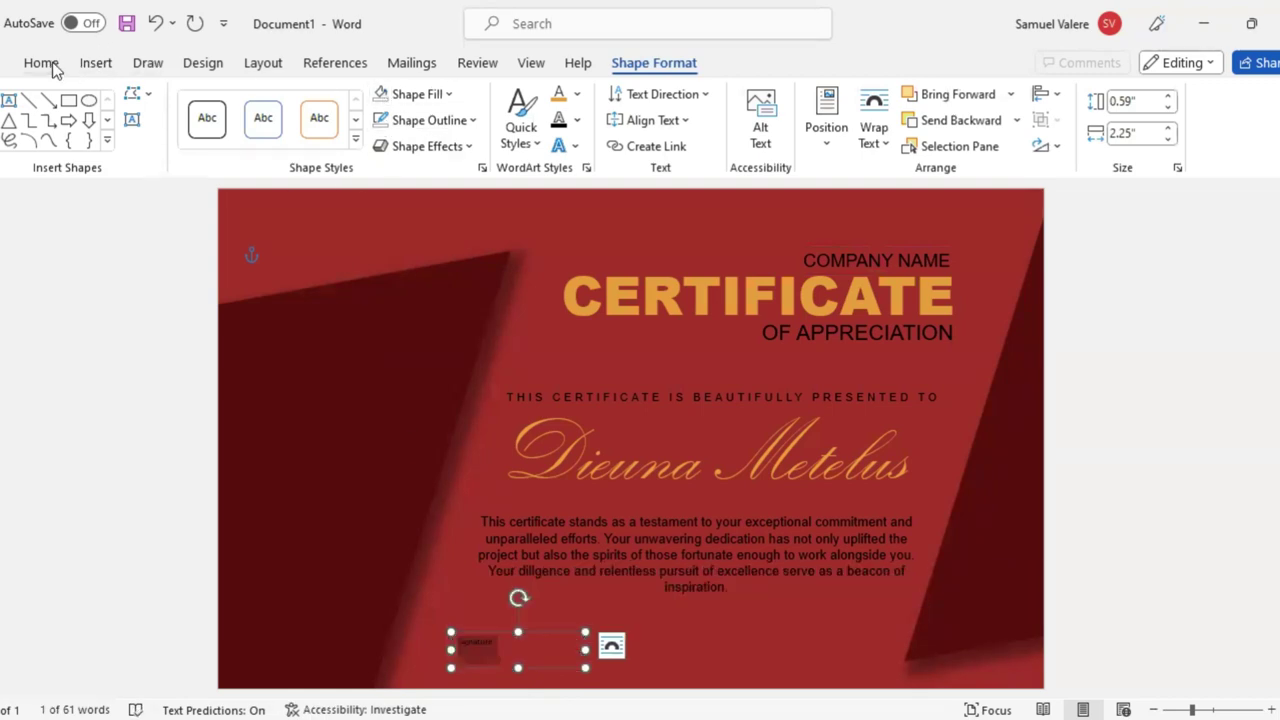
{"action": "left_click", "coordinate": [96, 63]}
{"action": "left_click", "coordinate": [41, 63]}
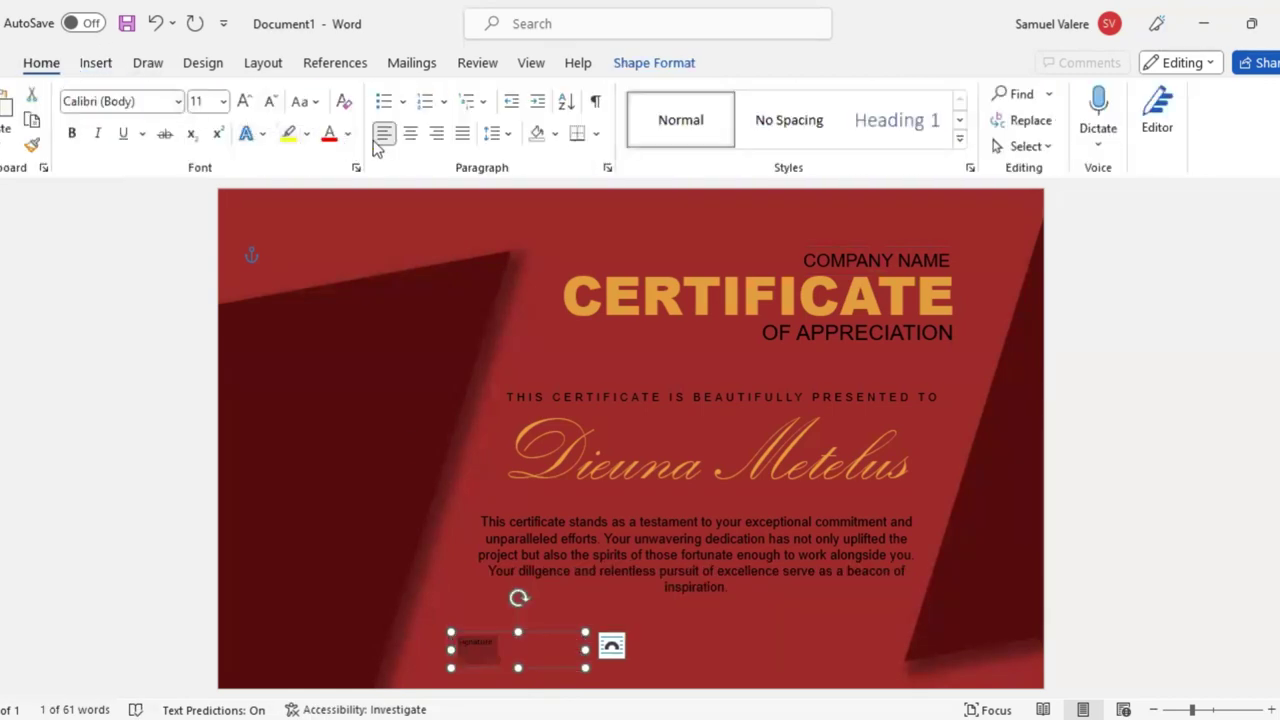
{"action": "left_click", "coordinate": [411, 135]}
{"action": "left_click", "coordinate": [155, 101]}
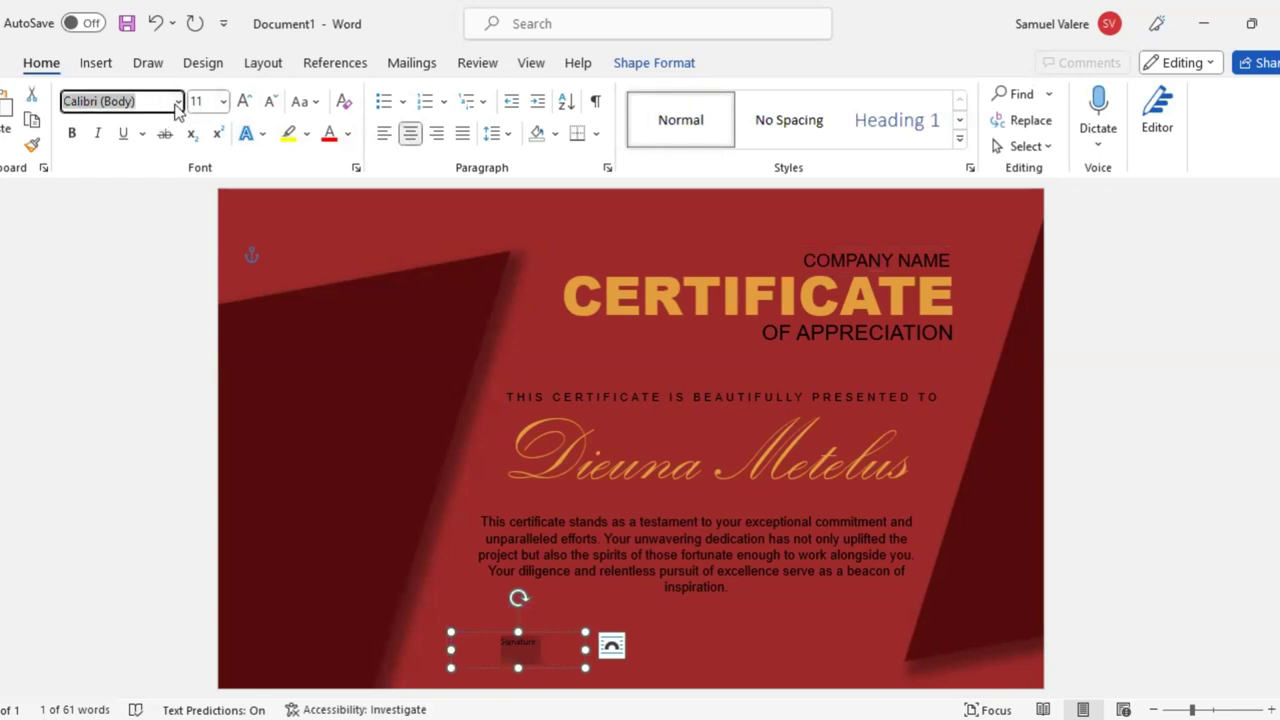
{"action": "left_click", "coordinate": [177, 103]}
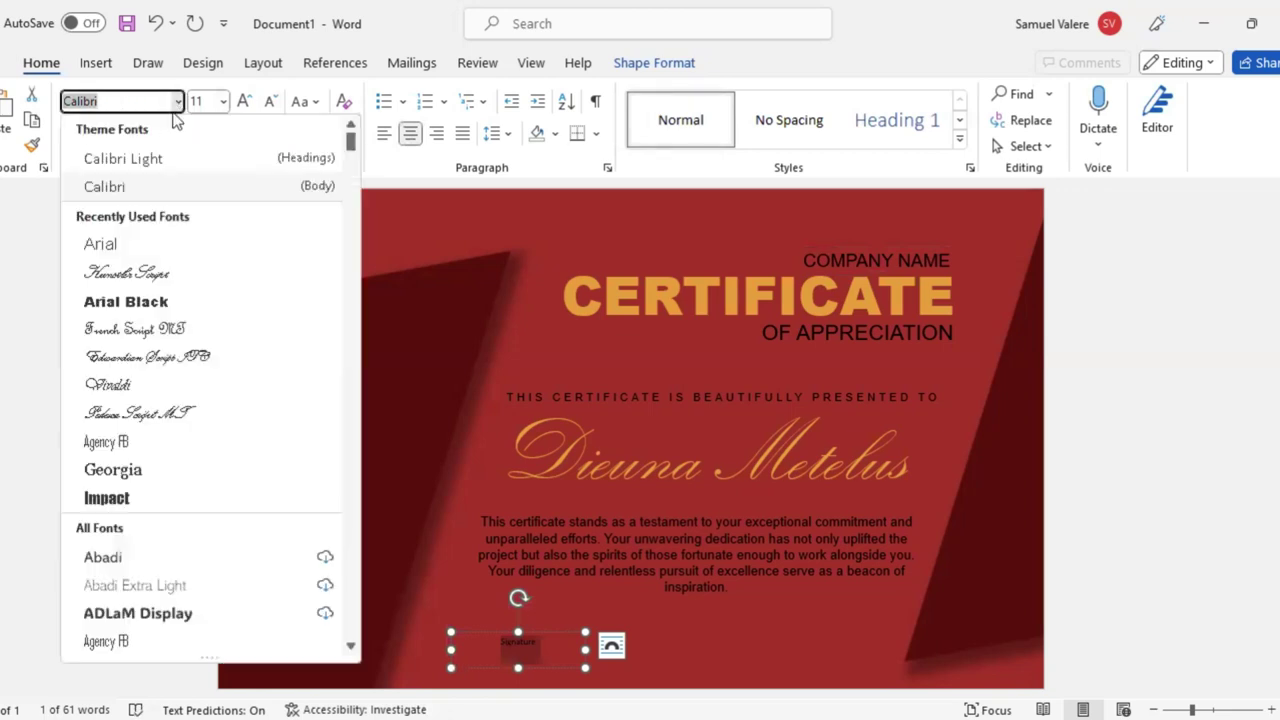
{"action": "left_click", "coordinate": [100, 244]}
{"action": "left_click", "coordinate": [312, 104]}
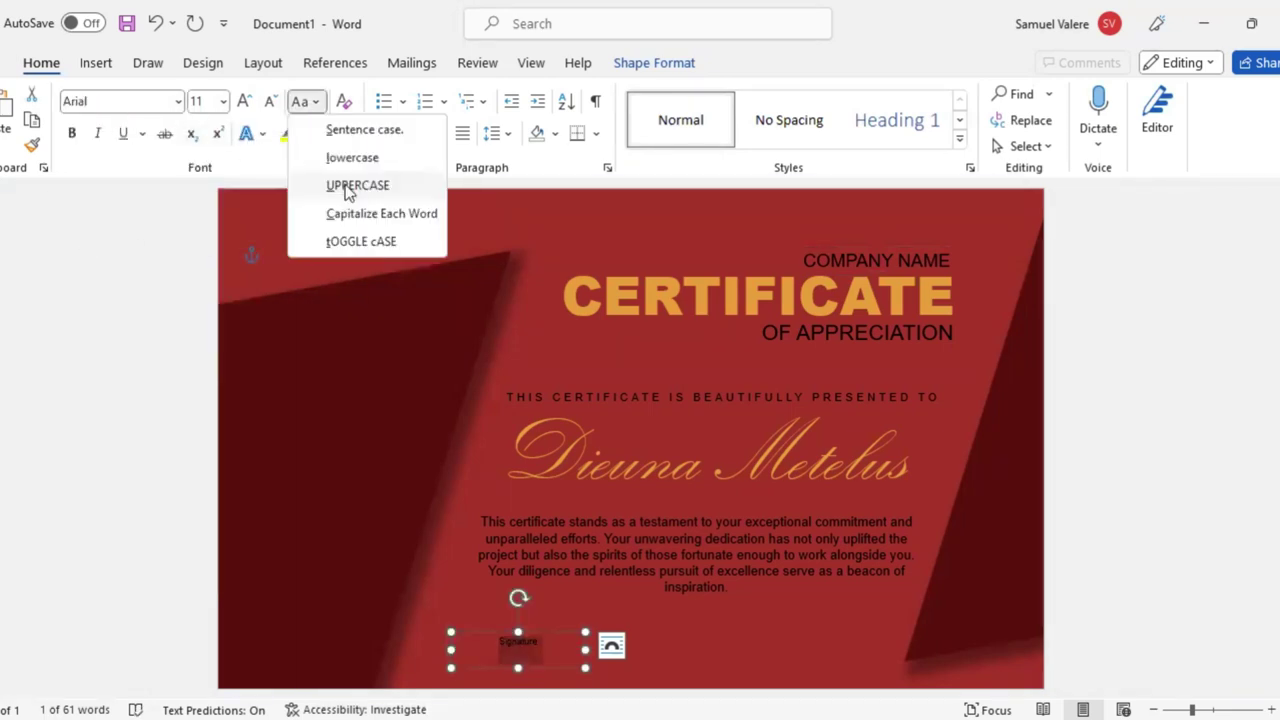
{"action": "left_click", "coordinate": [347, 187]}
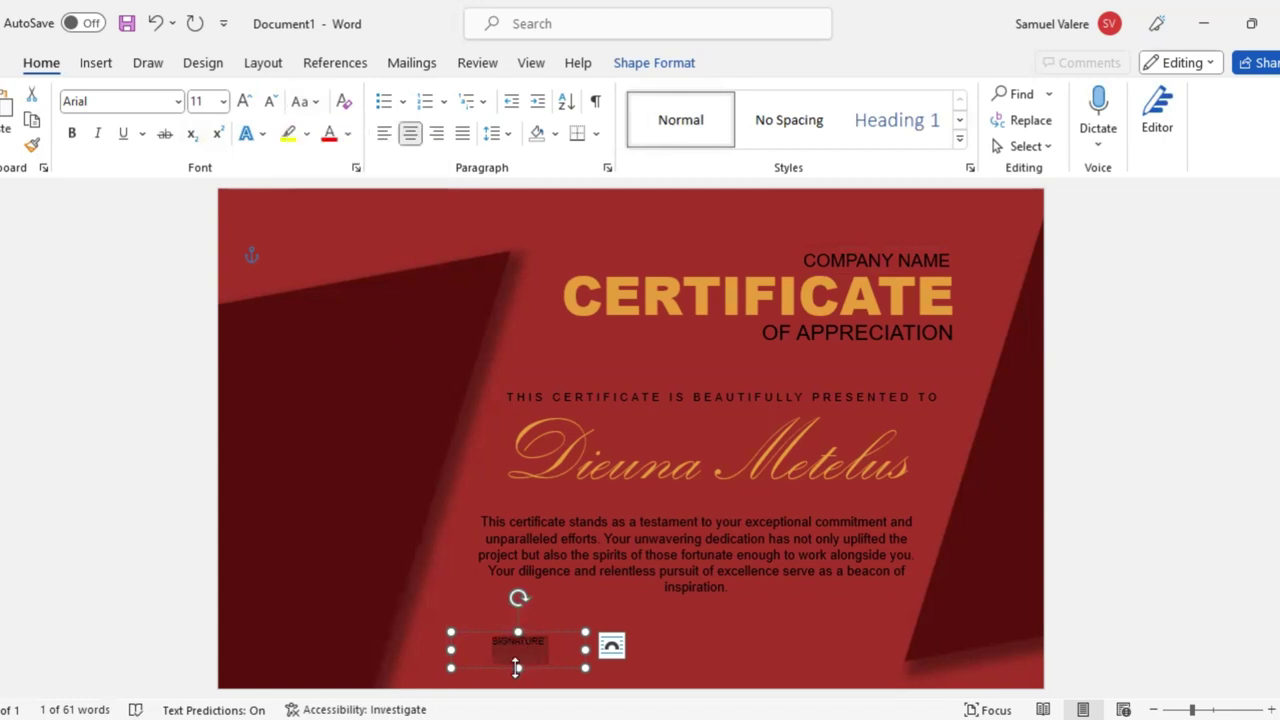
{"action": "mouse_move", "coordinate": [519, 665]}
{"action": "left_mouse_down"}
{"action": "mouse_move", "coordinate": [504, 649]}
{"action": "mouse_move", "coordinate": [500, 673]}
{"action": "mouse_move", "coordinate": [524, 666]}
{"action": "mouse_move", "coordinate": [512, 652]}
{"action": "left_mouse_up"}
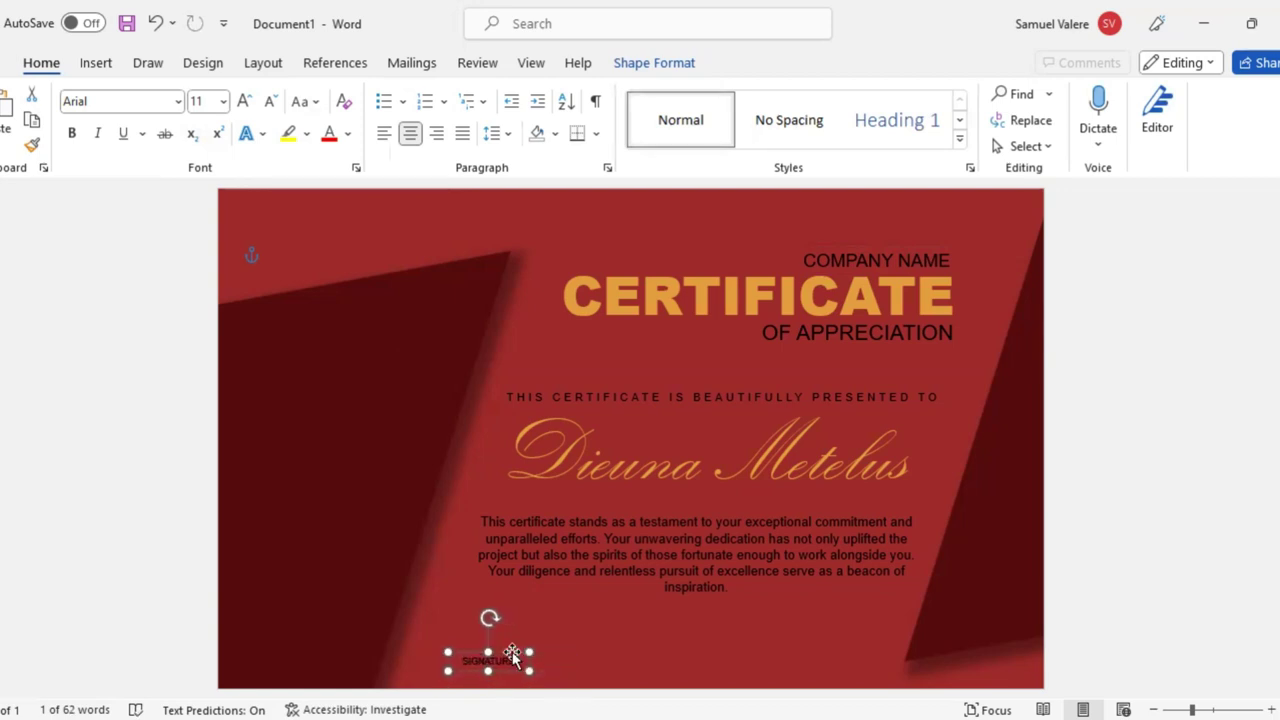
Move the copied SIGNATURE label to the bottom right and nudge the left one left
{"action": "key", "text": "Right"}
{"action": "key", "text": "Right"}
{"action": "key", "text": "Right"}
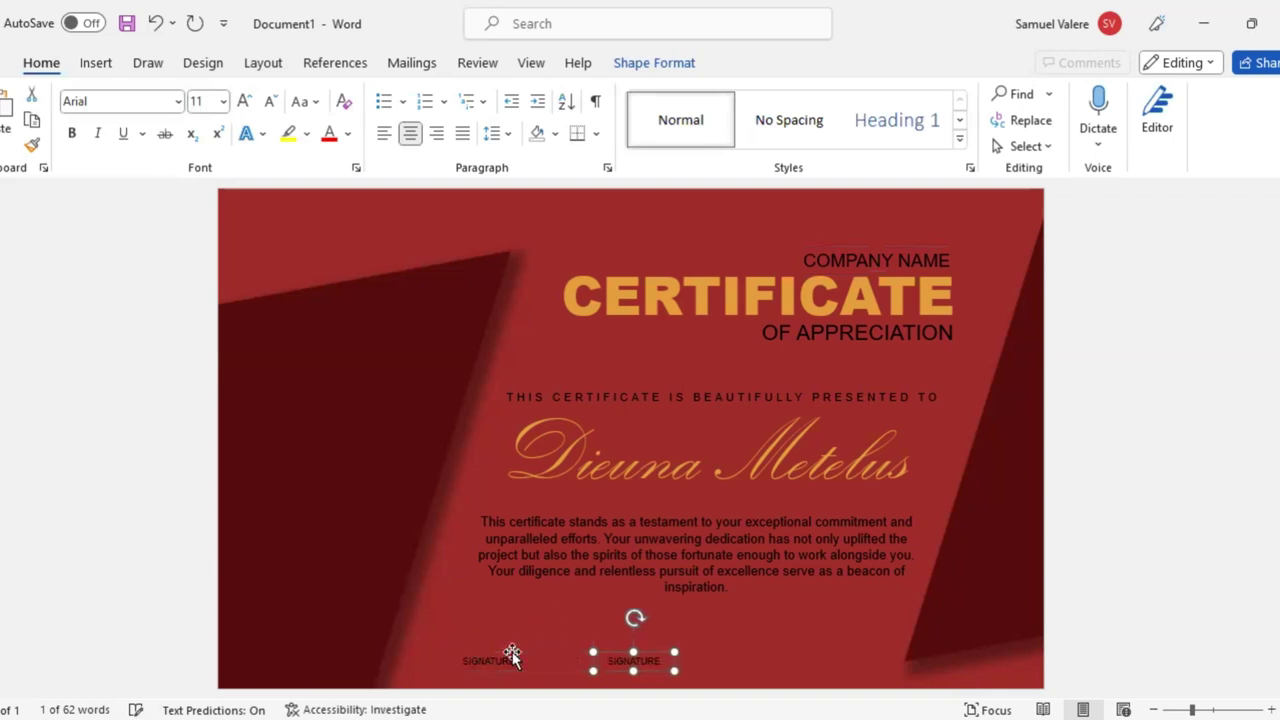
{"action": "key", "text": "Right"}
{"action": "key", "text": "Right"}
{"action": "key", "text": "Right"}
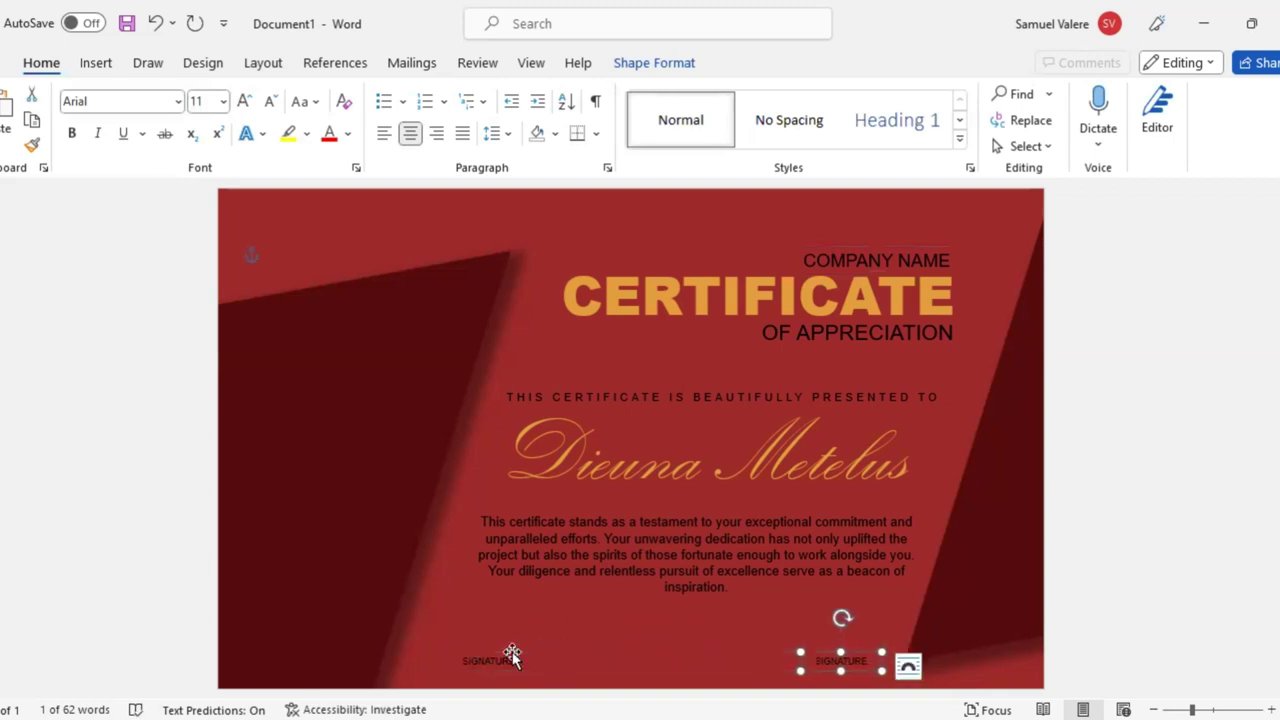
{"action": "left_click", "coordinate": [487, 663]}
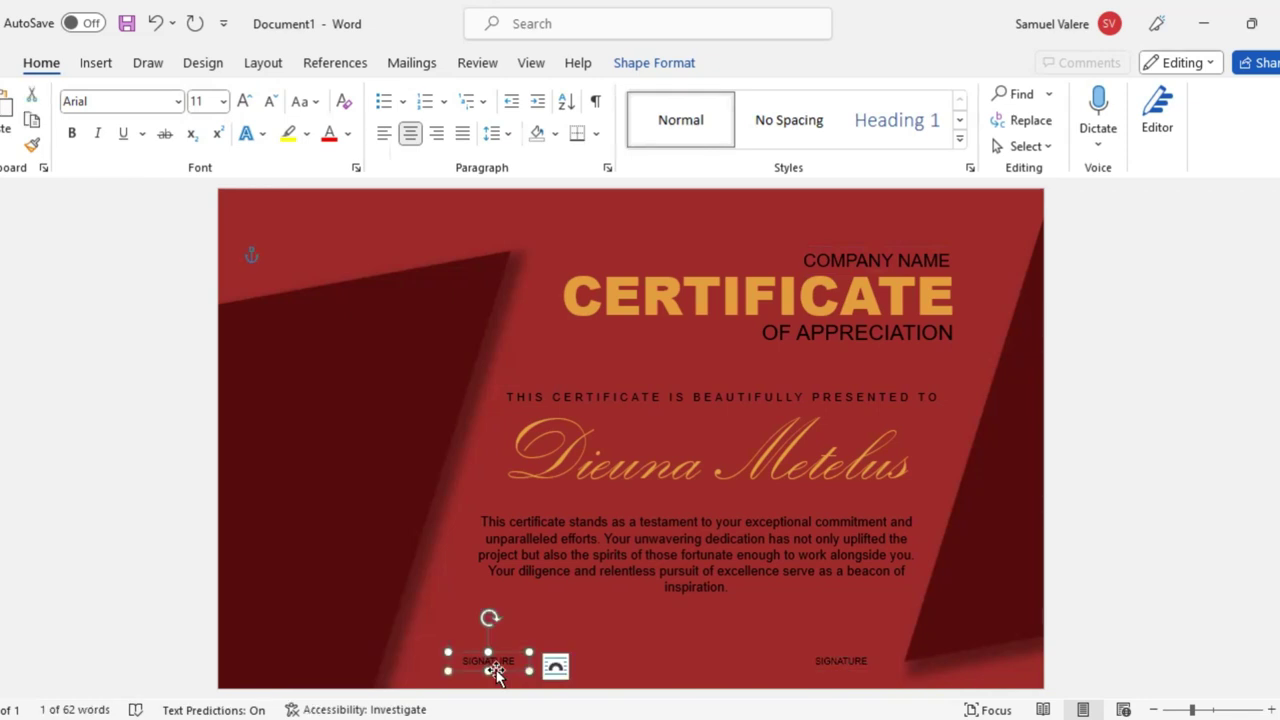
{"action": "key", "text": "Left"}
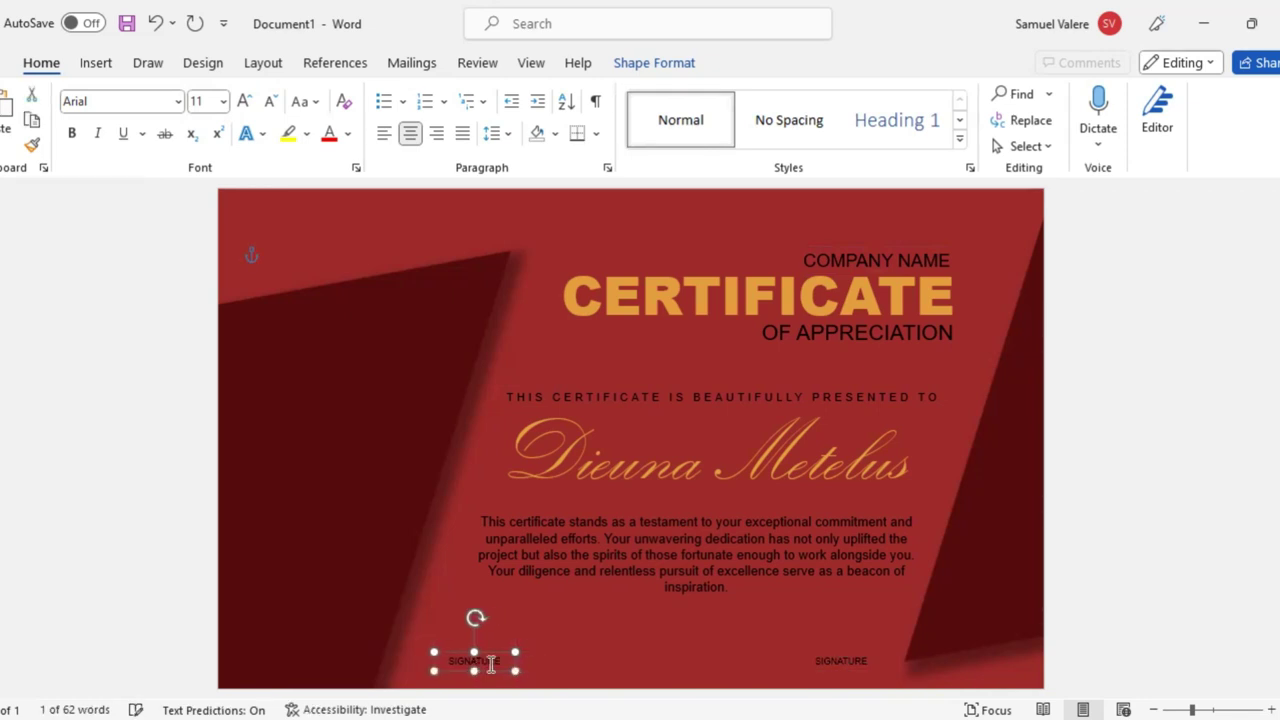
Nudge the left SIGNATURE label further left and draw a straight line above it
{"action": "key", "text": "ctrl+Left"}
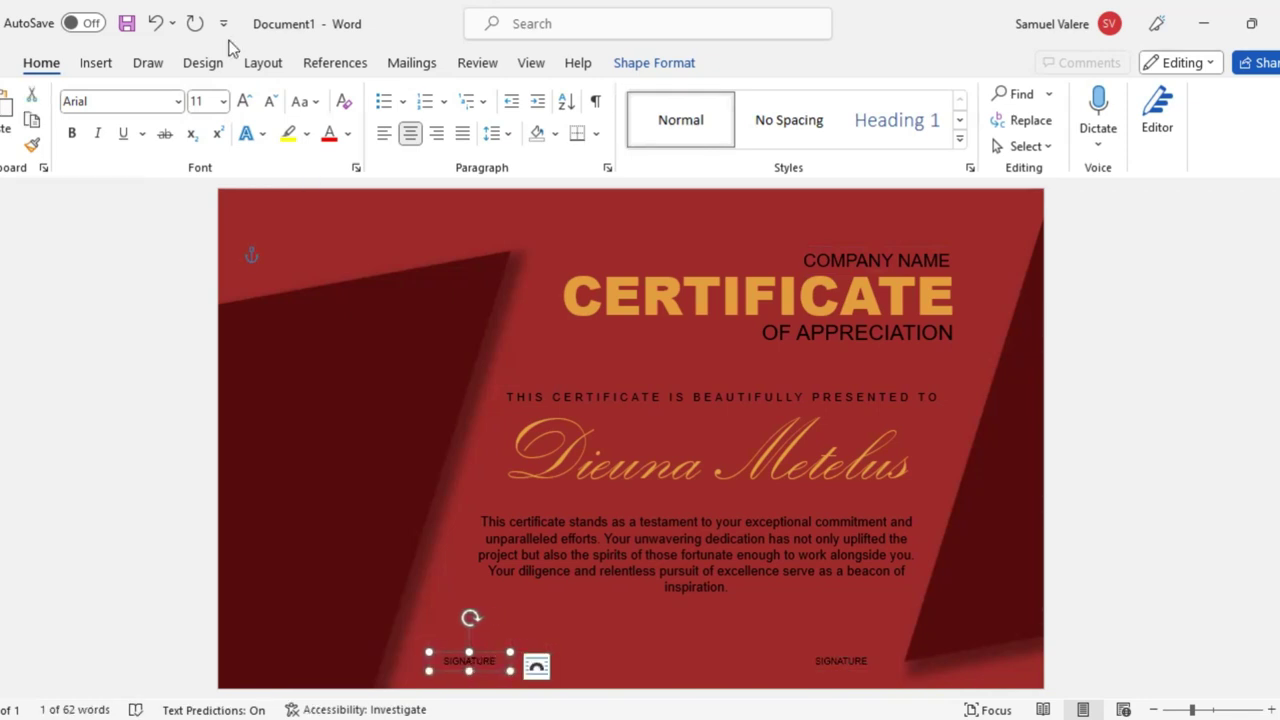
{"action": "left_click", "coordinate": [96, 64]}
{"action": "left_click", "coordinate": [258, 94]}
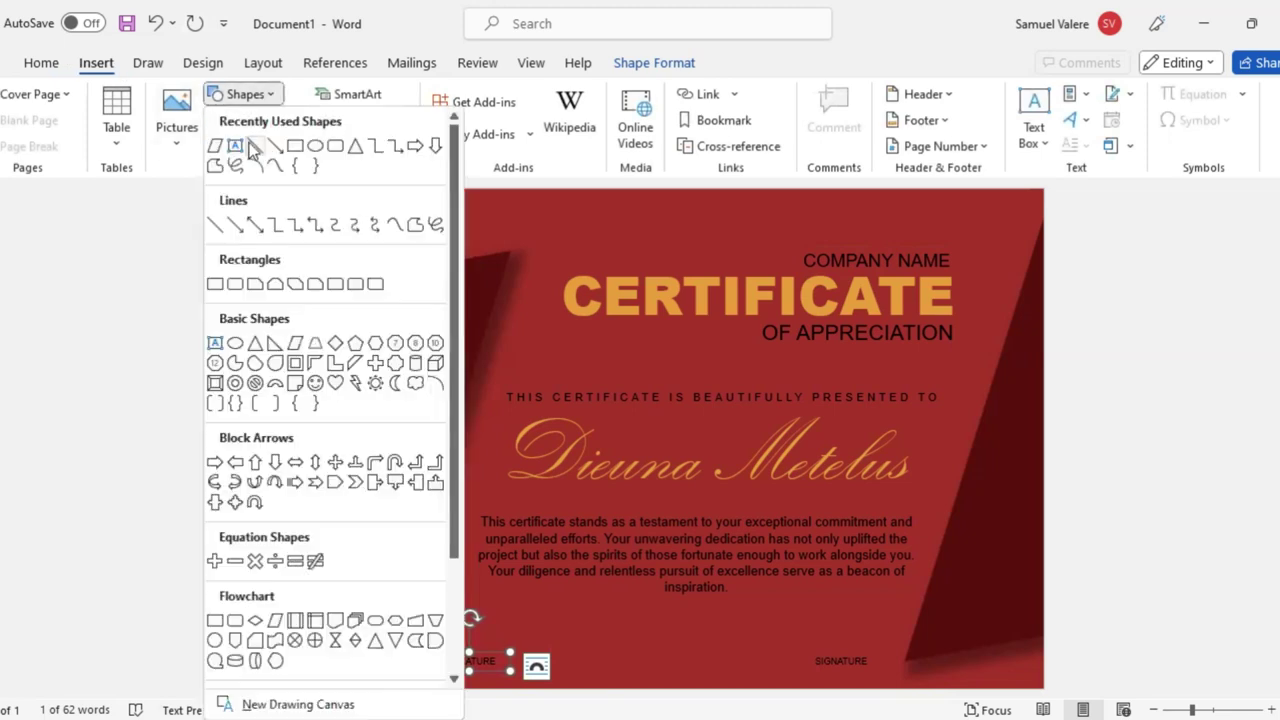
{"action": "left_click", "coordinate": [256, 147]}
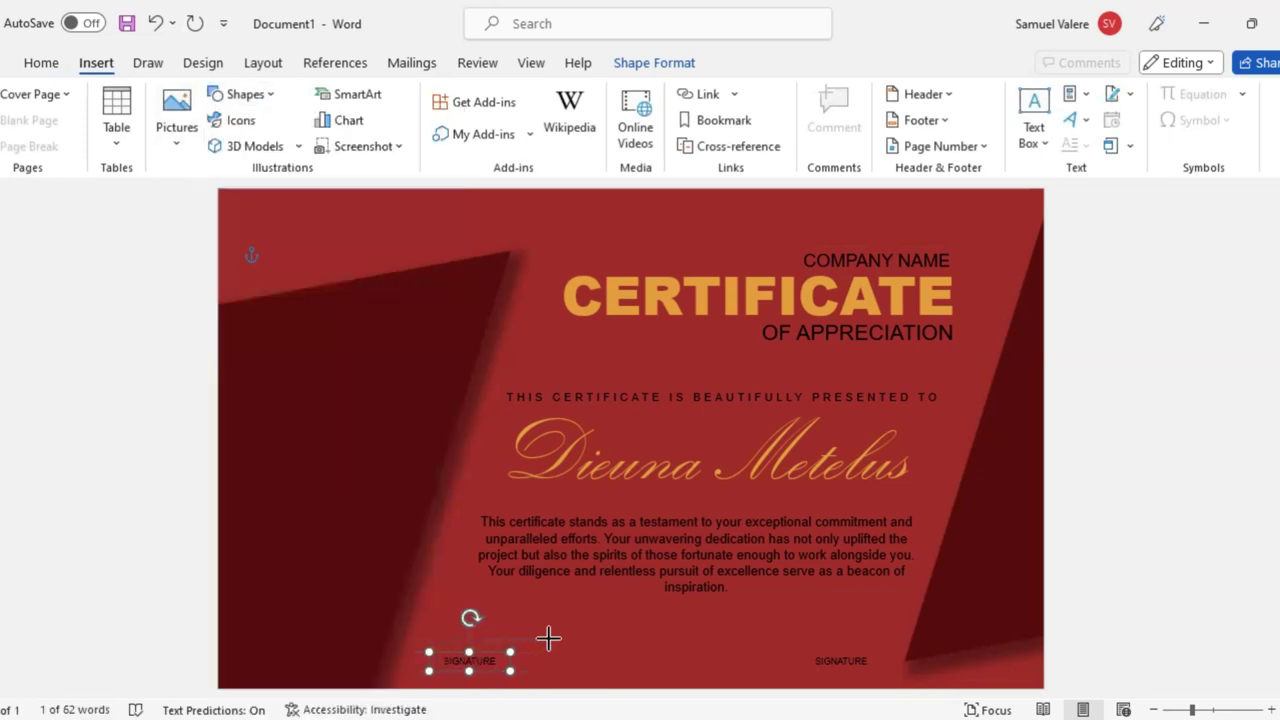
{"action": "mouse_move", "coordinate": [552, 638]}
{"action": "left_mouse_down"}
{"action": "mouse_move", "coordinate": [518, 620]}
{"action": "mouse_move", "coordinate": [447, 630]}
{"action": "mouse_move", "coordinate": [454, 652]}
{"action": "left_mouse_up"}
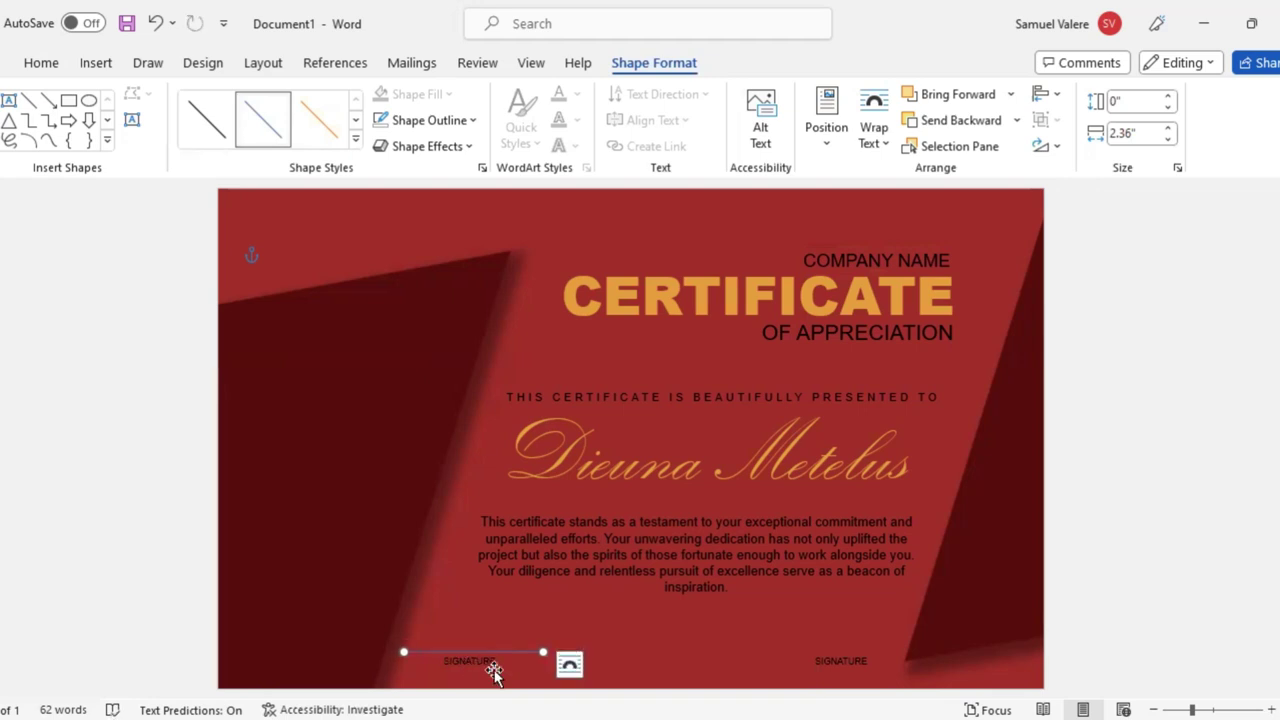
Colour the signature line orange and centre the SIGNATURE label beneath it
{"action": "left_click", "coordinate": [474, 122]}
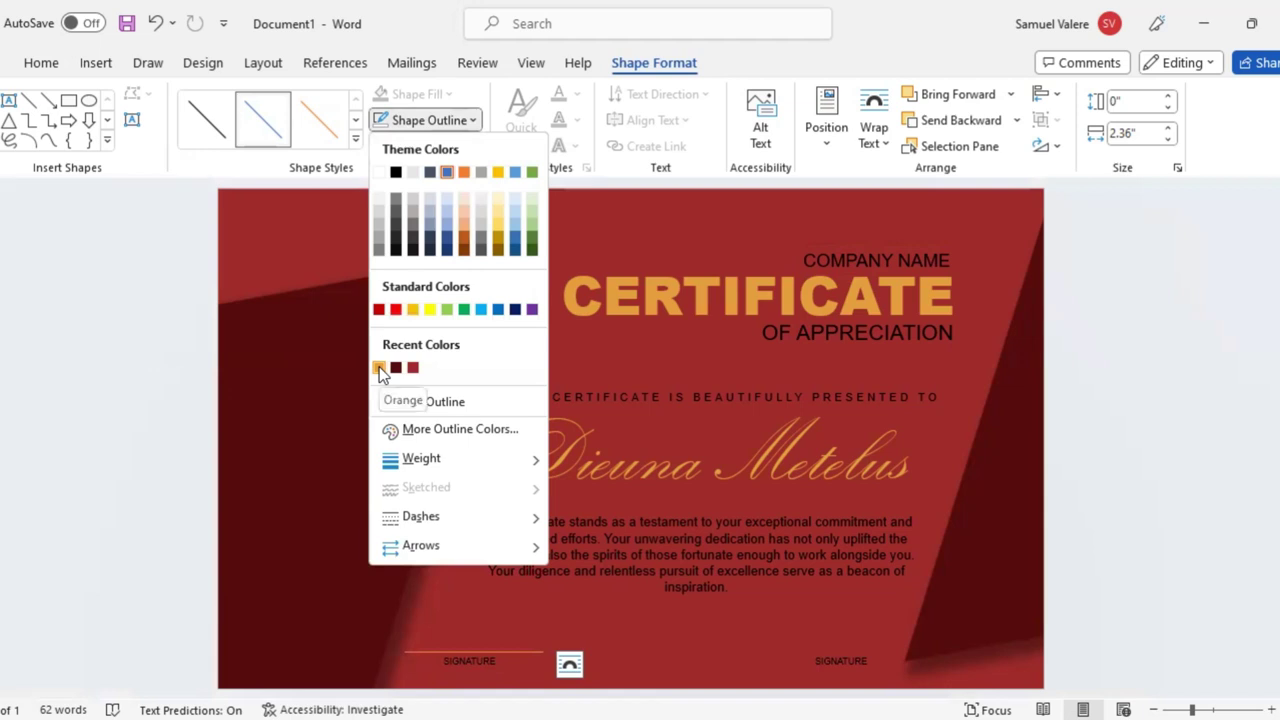
{"action": "left_click", "coordinate": [398, 205]}
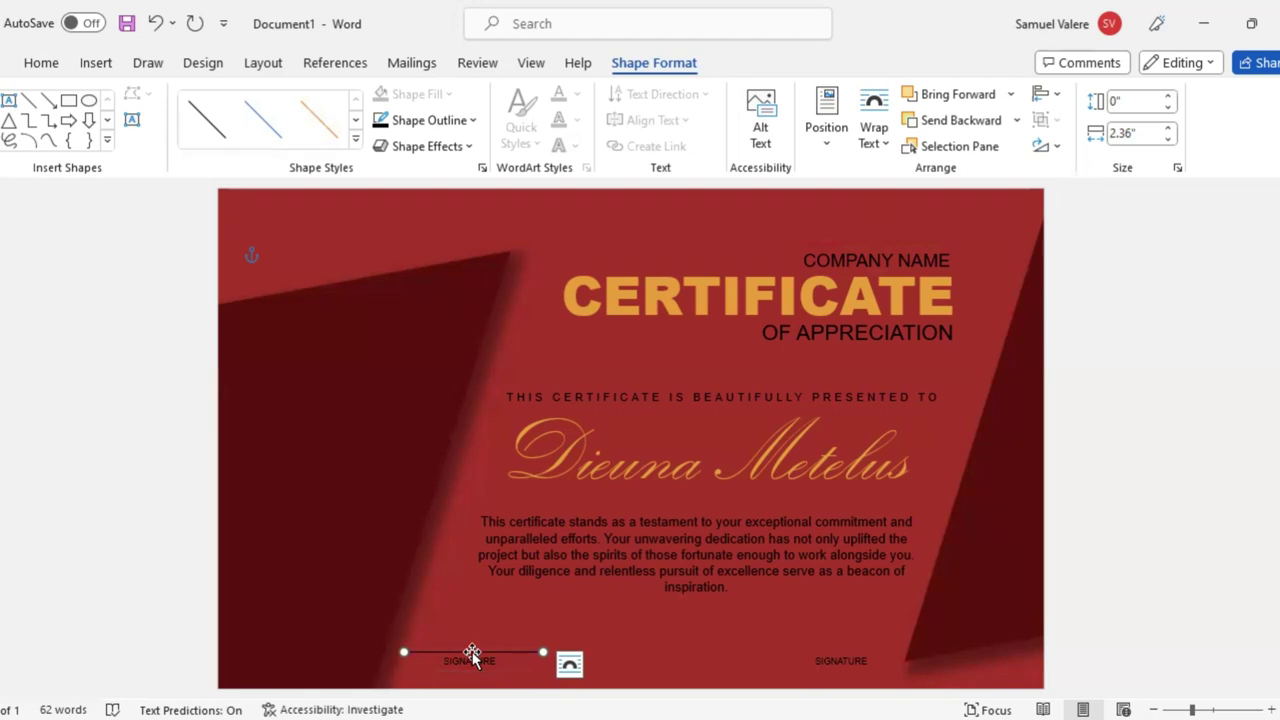
{"action": "left_click", "coordinate": [468, 120]}
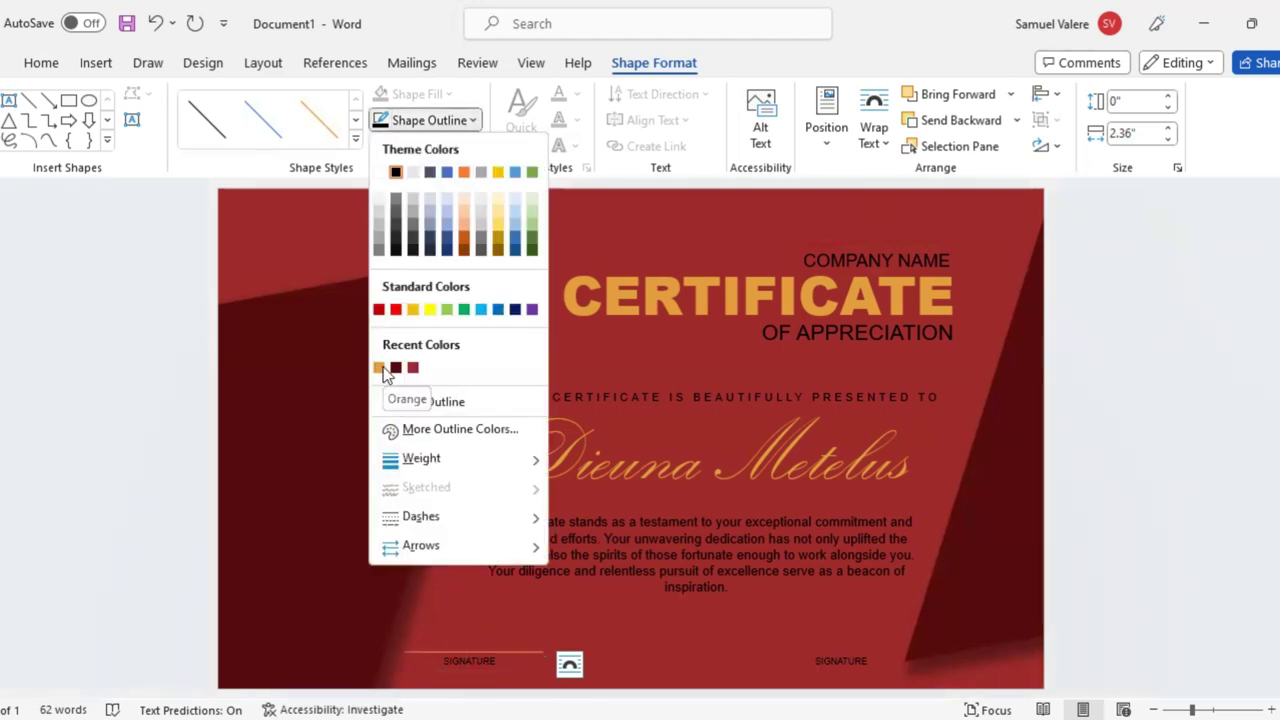
{"action": "left_click", "coordinate": [380, 368]}
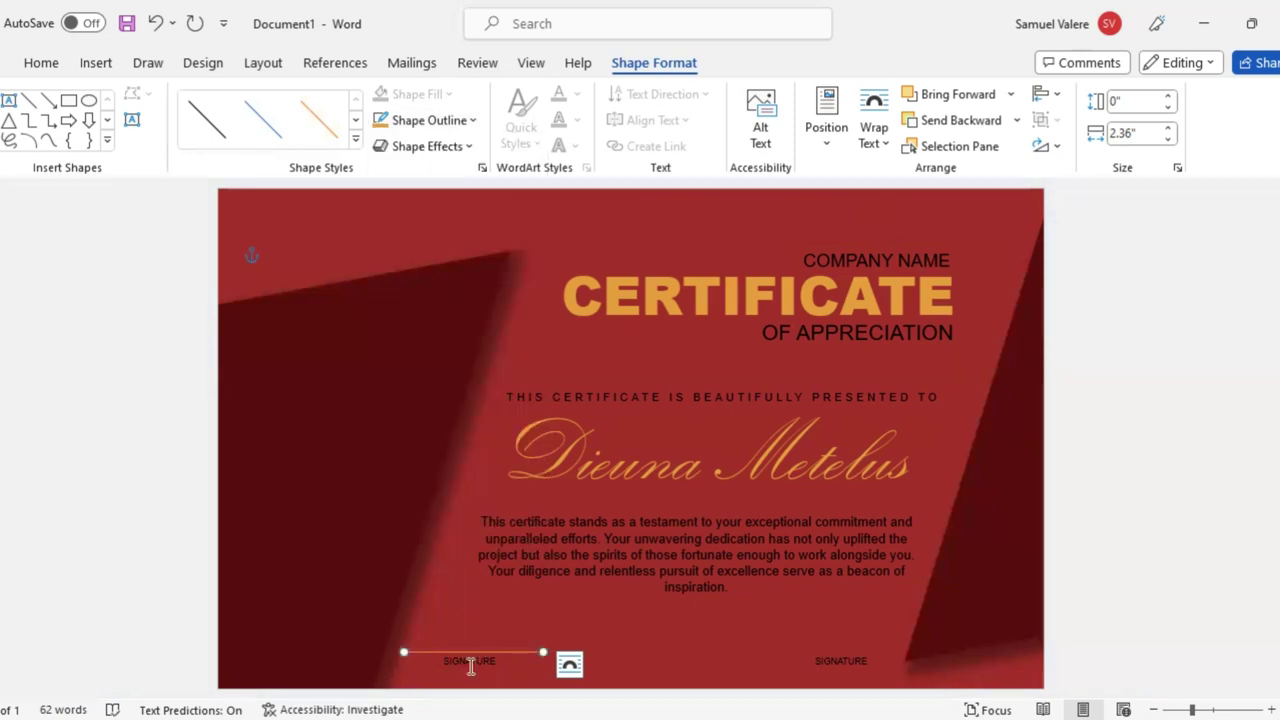
{"action": "left_click", "coordinate": [473, 663]}
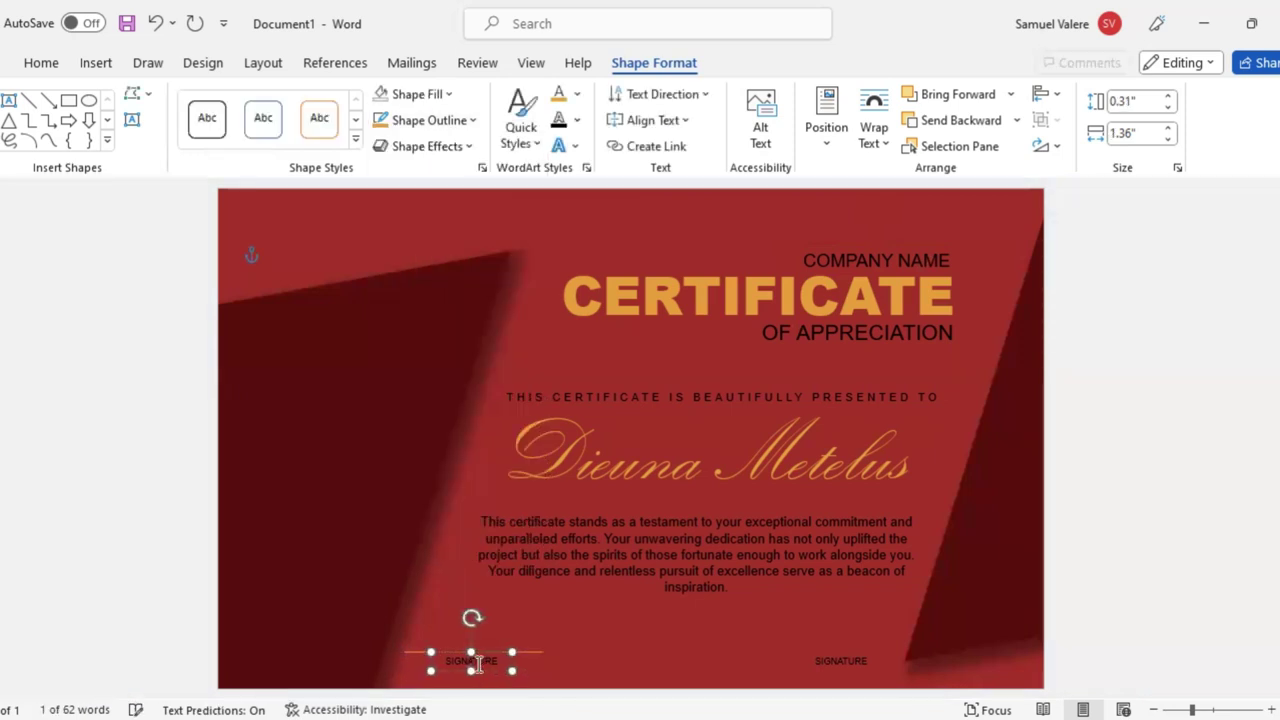
{"action": "left_click_drag", "start_coordinate": [477, 663], "coordinate": [479, 662]}
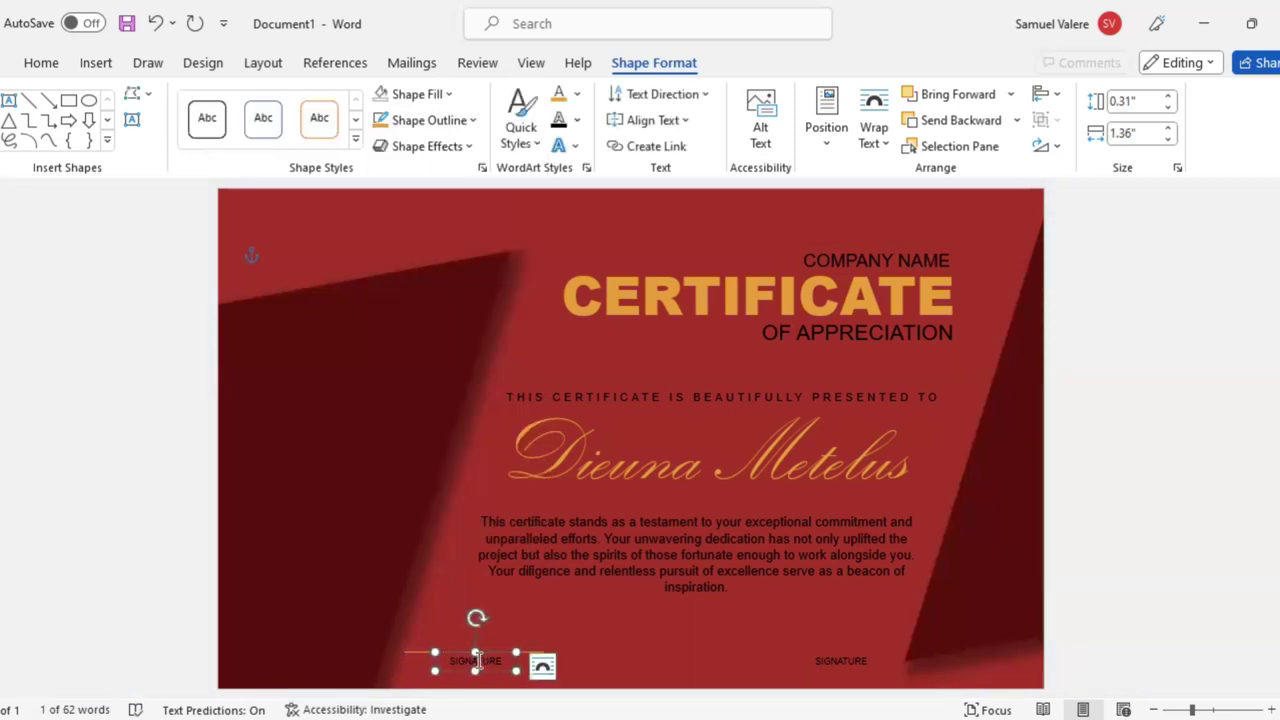
Nudge the left orange signature line slightly right
{"action": "left_click", "coordinate": [416, 654]}
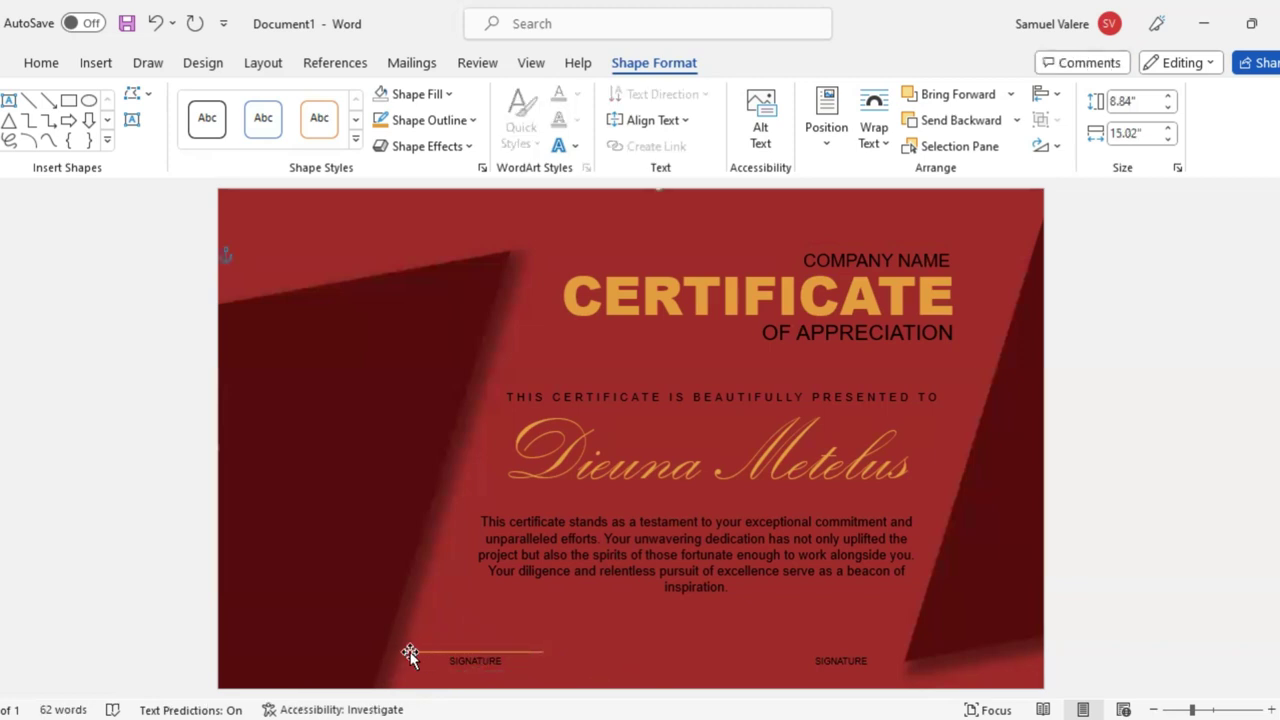
{"action": "left_click", "coordinate": [410, 652]}
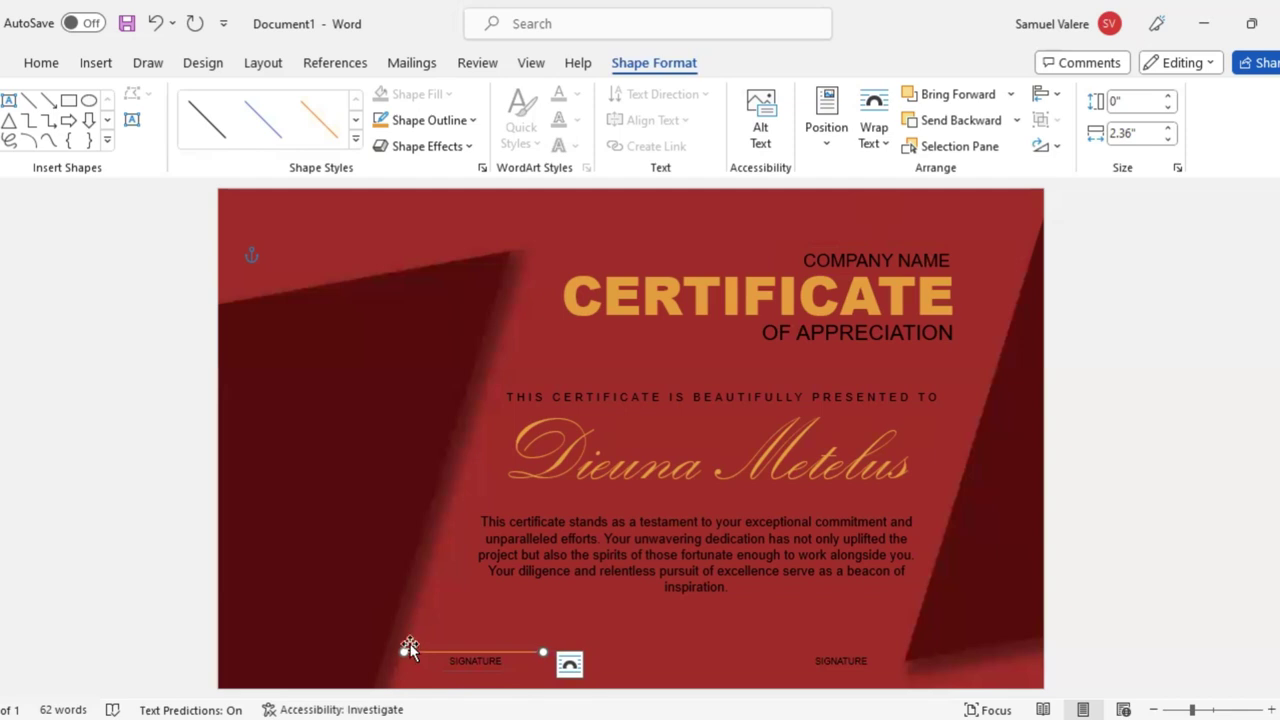
{"action": "key", "text": "Right"}
{"action": "key", "text": "Right"}
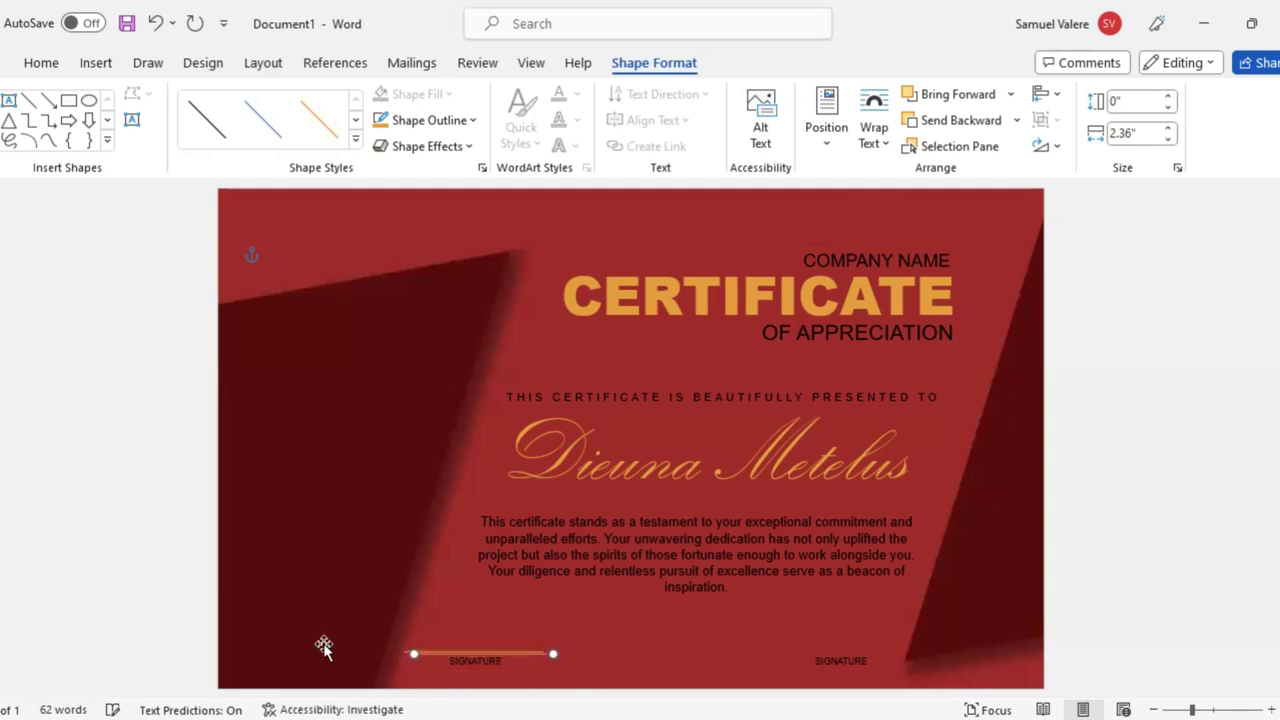
{"action": "left_click", "coordinate": [324, 648]}
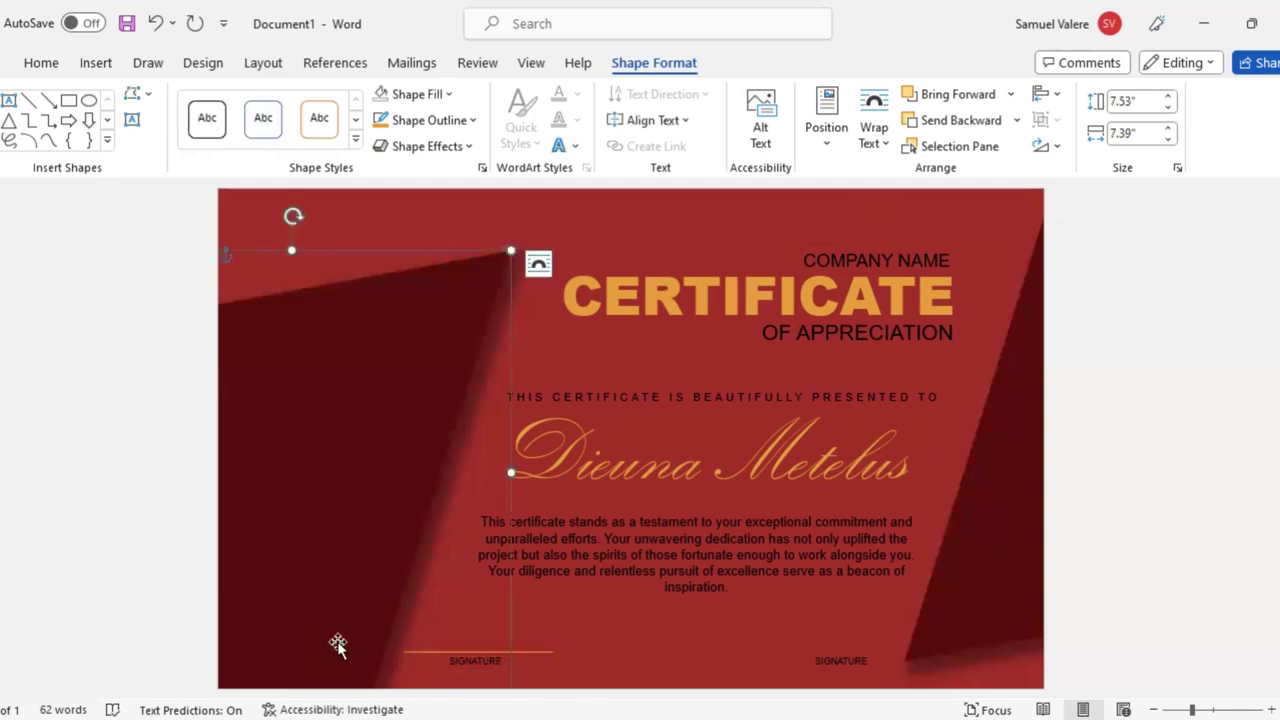
{"action": "left_click", "coordinate": [532, 655]}
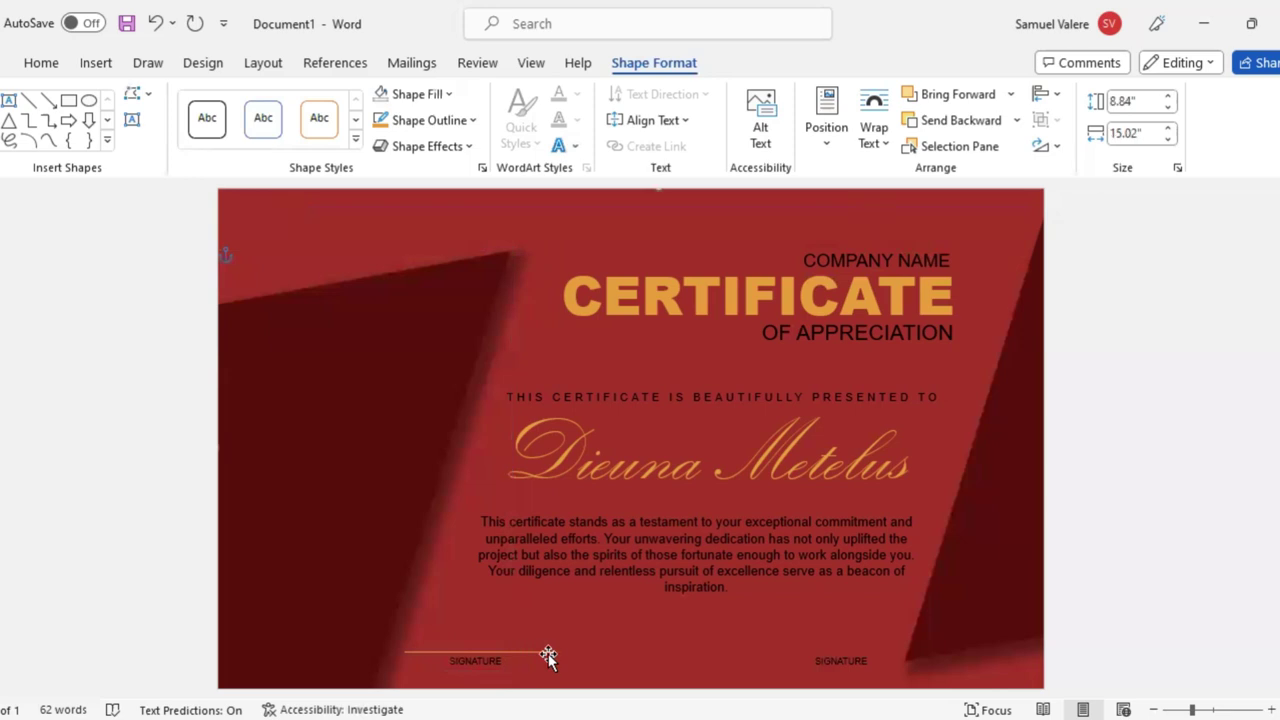
{"action": "left_click", "coordinate": [548, 652]}
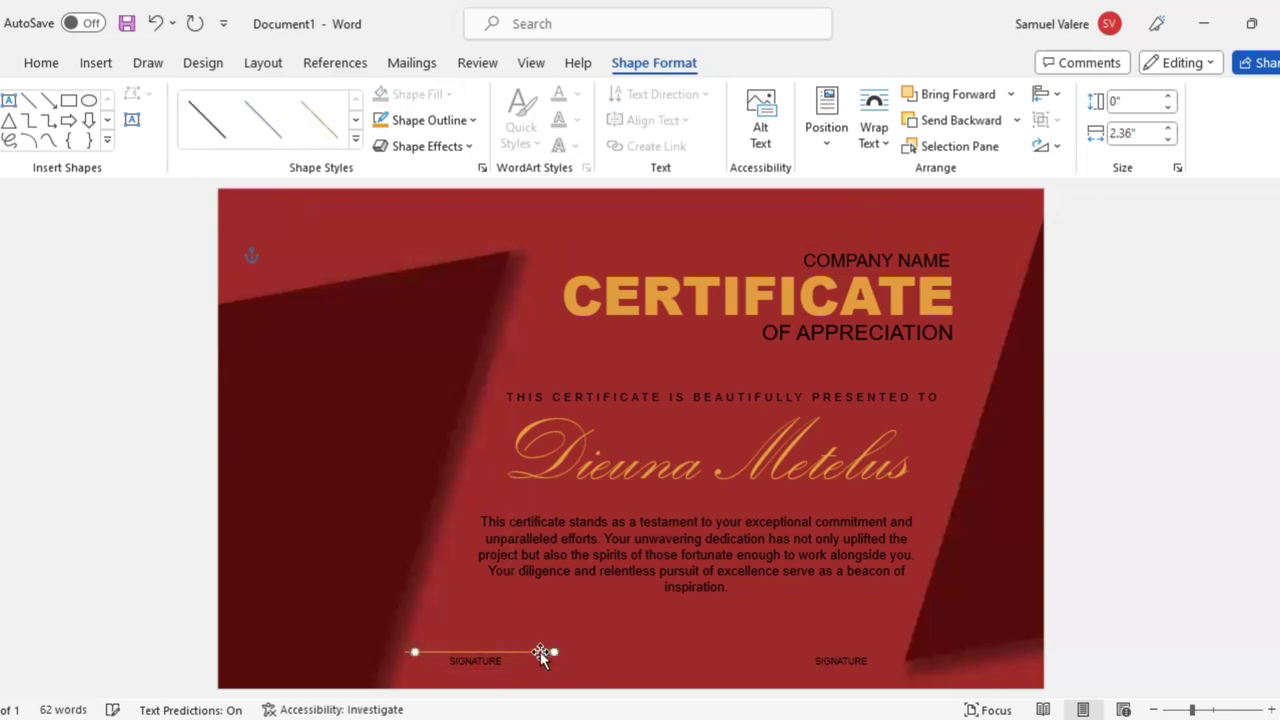
Copy the orange line above the right SIGNATURE label and centre that label beneath it
{"action": "left_click_drag", "start_coordinate": [540, 652], "coordinate": [870, 652]}
{"action": "left_click", "coordinate": [845, 668]}
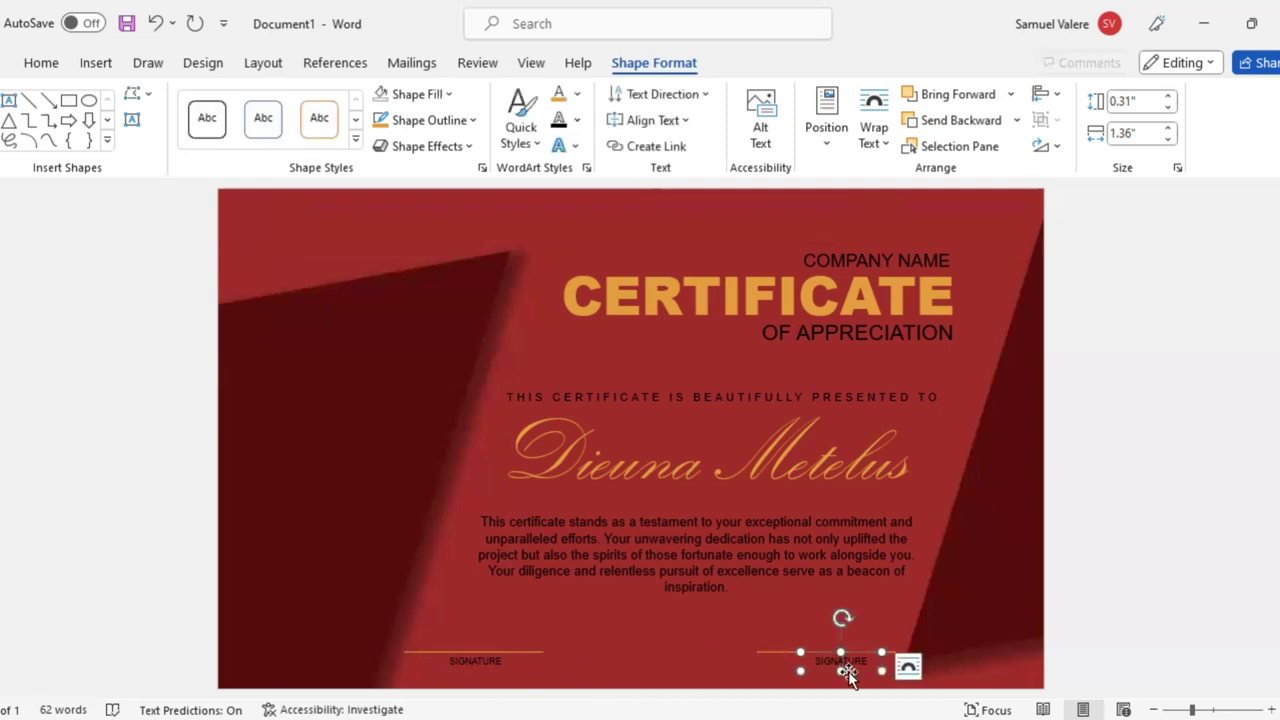
{"action": "key", "text": "Left"}
{"action": "key", "text": "Left"}
{"action": "key", "text": "Left"}
{"action": "key", "text": "Left"}
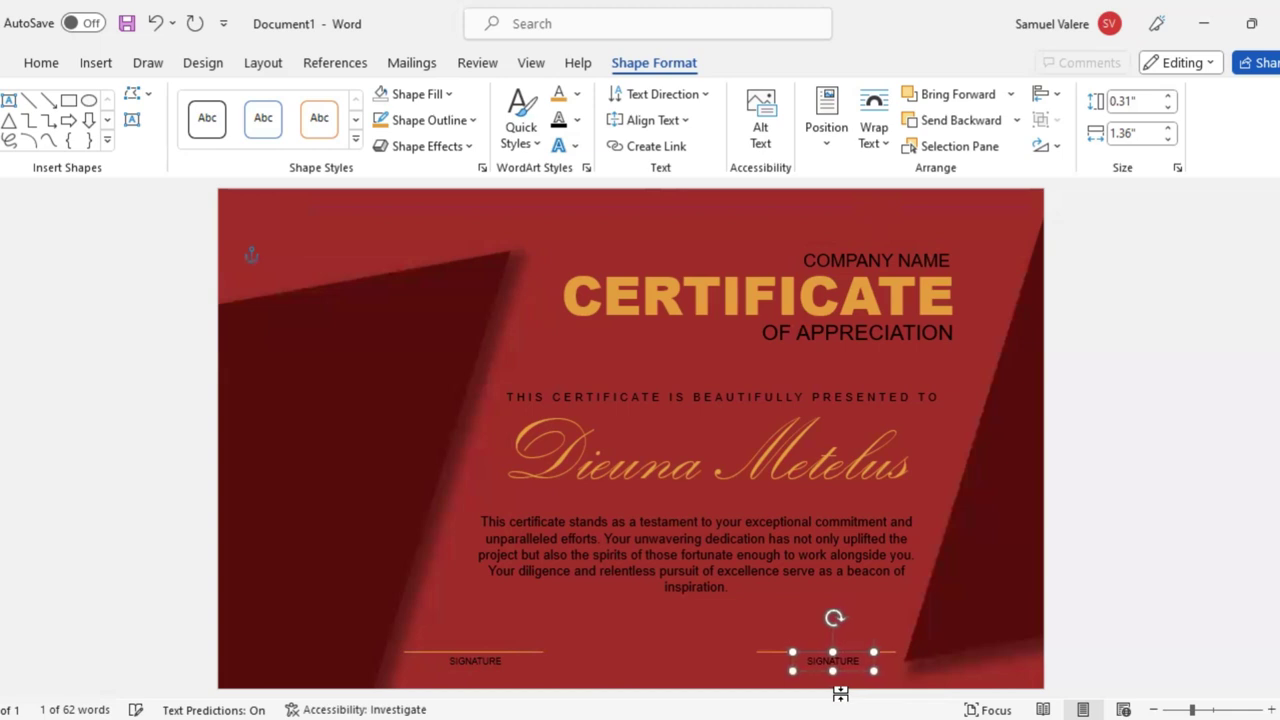
{"action": "key", "text": "Left"}
{"action": "key", "text": "Left"}
{"action": "key", "text": "Left"}
{"action": "key", "text": "Left"}
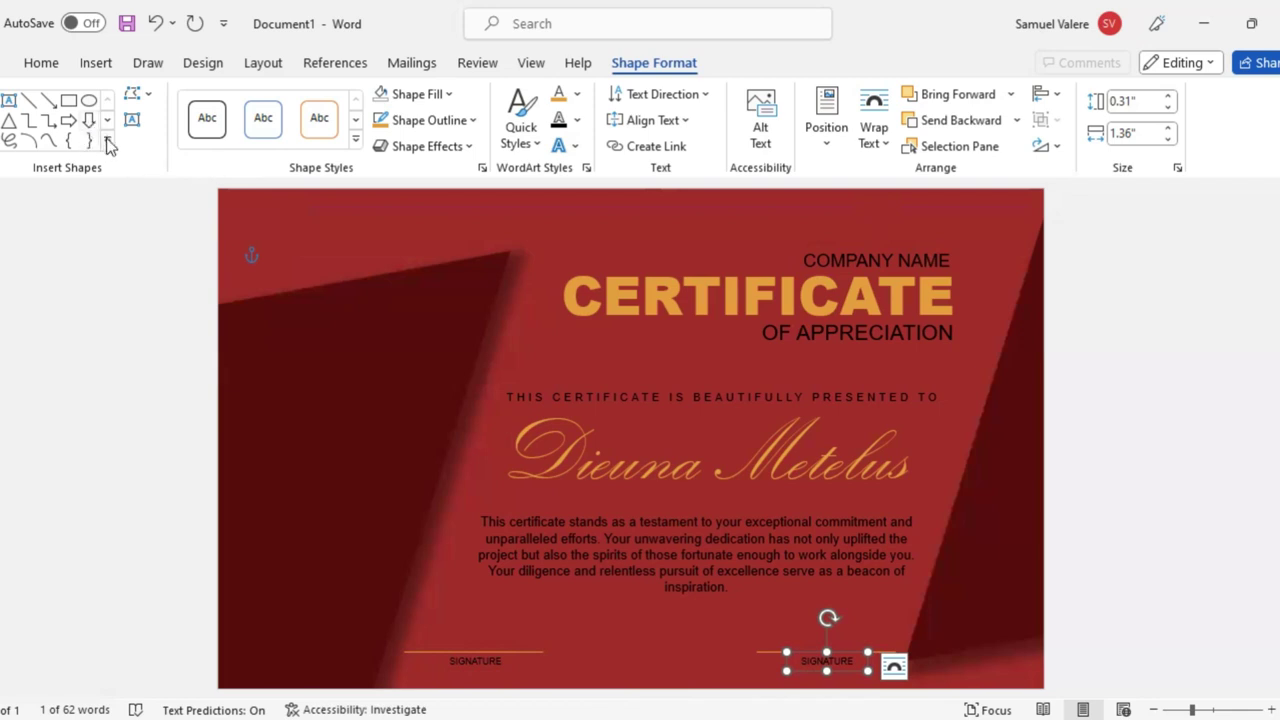
Draw a blue many-pointed star, 2.67" by 2.96", on the upper-left dark panel and nudge it into place
{"action": "left_click", "coordinate": [110, 145]}
{"action": "scroll", "coordinate": [124, 405], "scroll_direction": "down", "scroll_amount": 2}
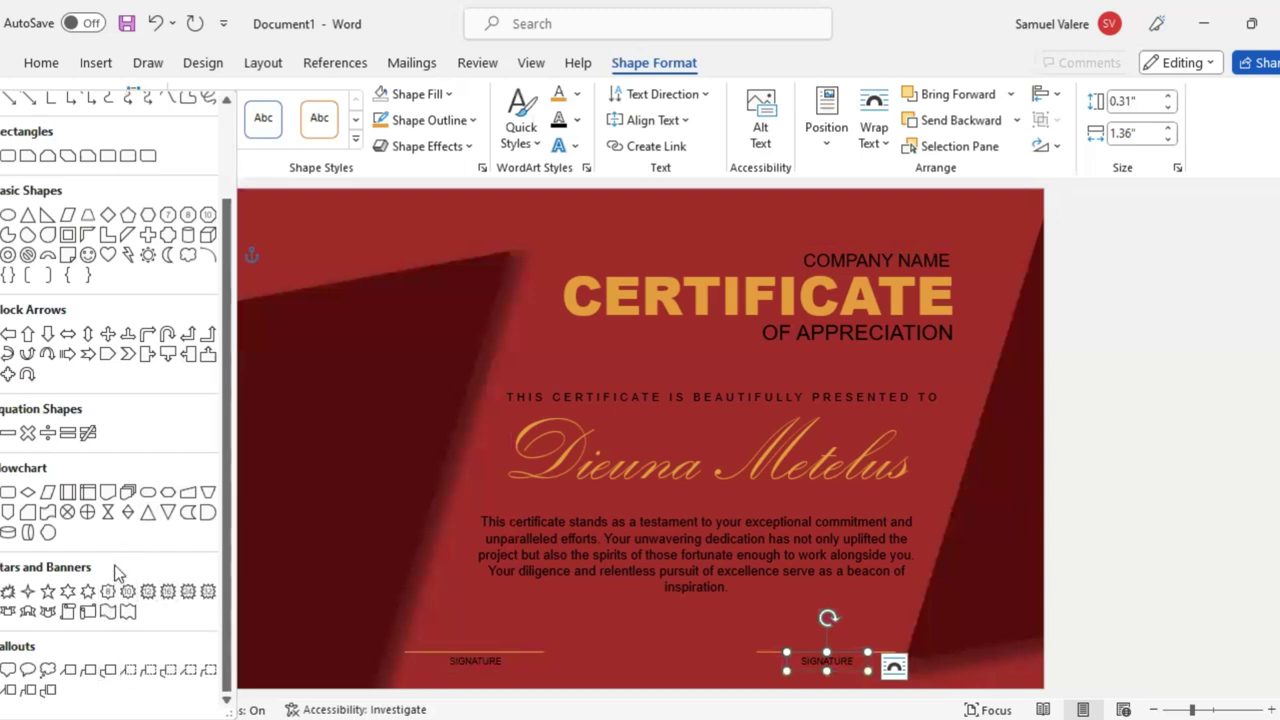
{"action": "left_click", "coordinate": [188, 596]}
{"action": "mouse_move", "coordinate": [288, 297]}
{"action": "left_mouse_down"}
{"action": "mouse_move", "coordinate": [318, 358]}
{"action": "mouse_move", "coordinate": [470, 478]}
{"action": "mouse_move", "coordinate": [420, 500]}
{"action": "mouse_move", "coordinate": [412, 470]}
{"action": "left_mouse_up"}
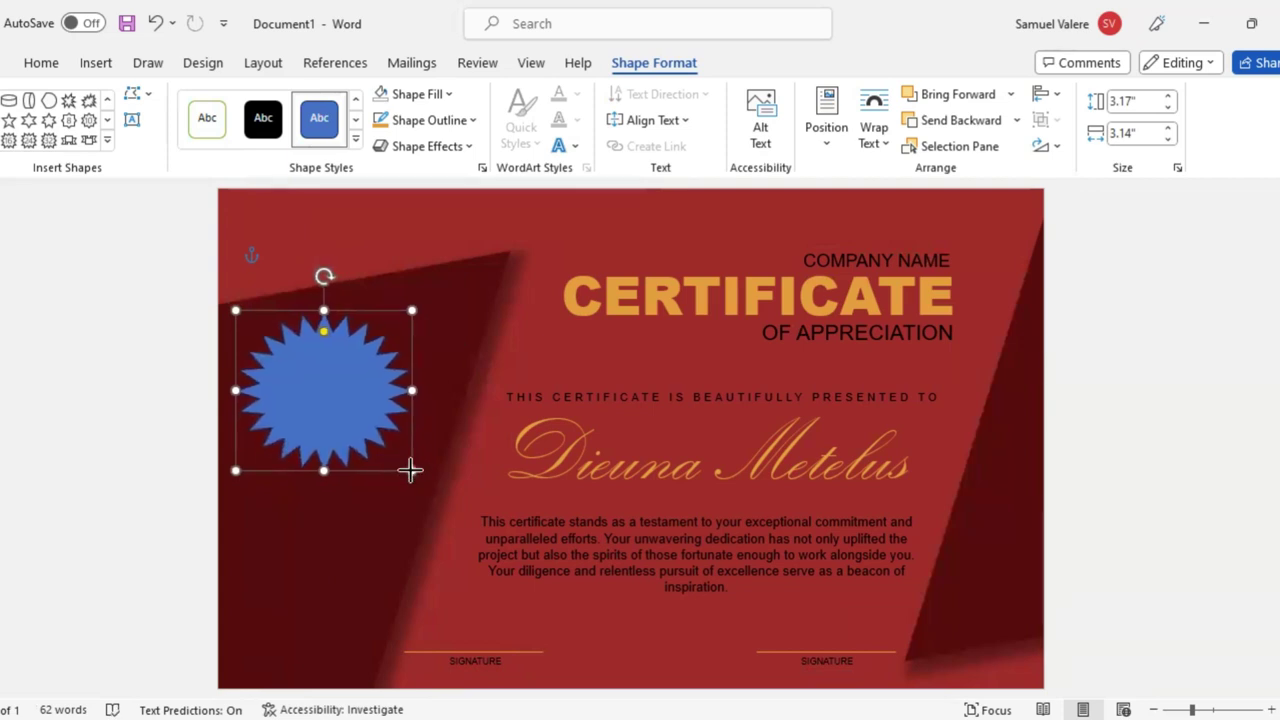
{"action": "left_click_drag", "start_coordinate": [324, 332], "coordinate": [321, 323]}
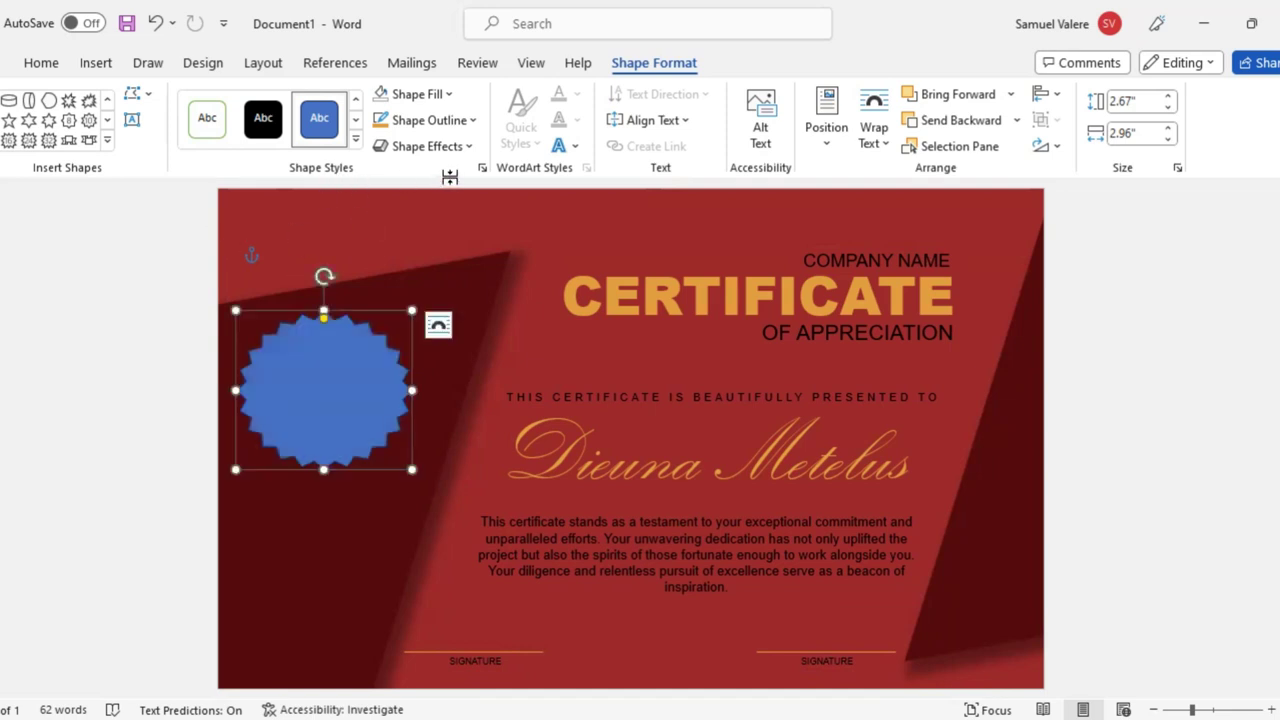
Remove the star's outline and fill it with orange
{"action": "left_click", "coordinate": [470, 120]}
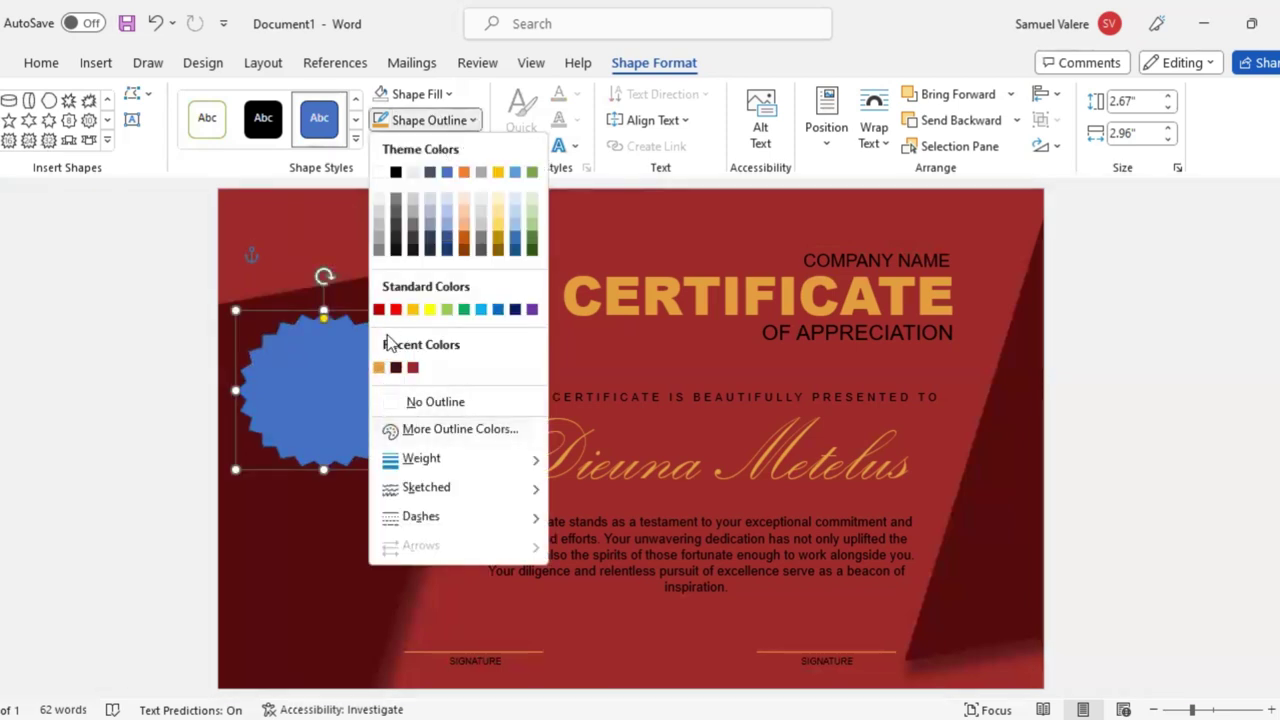
{"action": "left_click", "coordinate": [395, 402]}
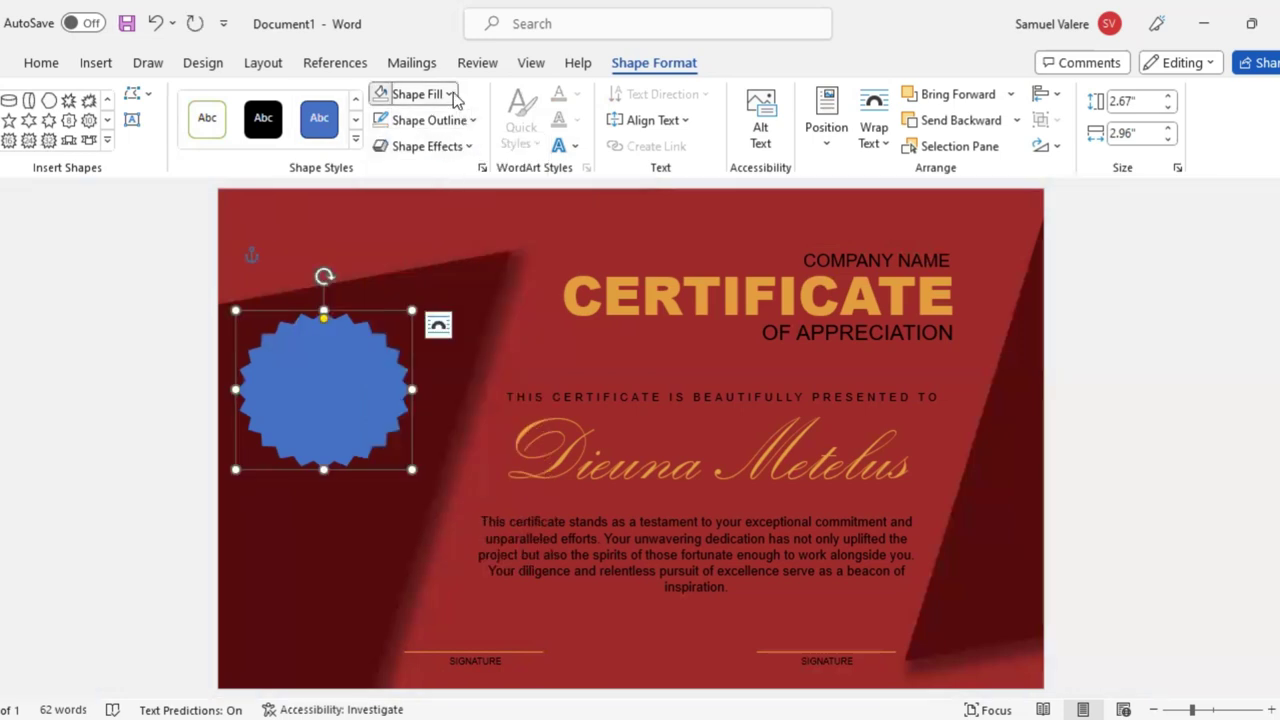
{"action": "left_click", "coordinate": [452, 95]}
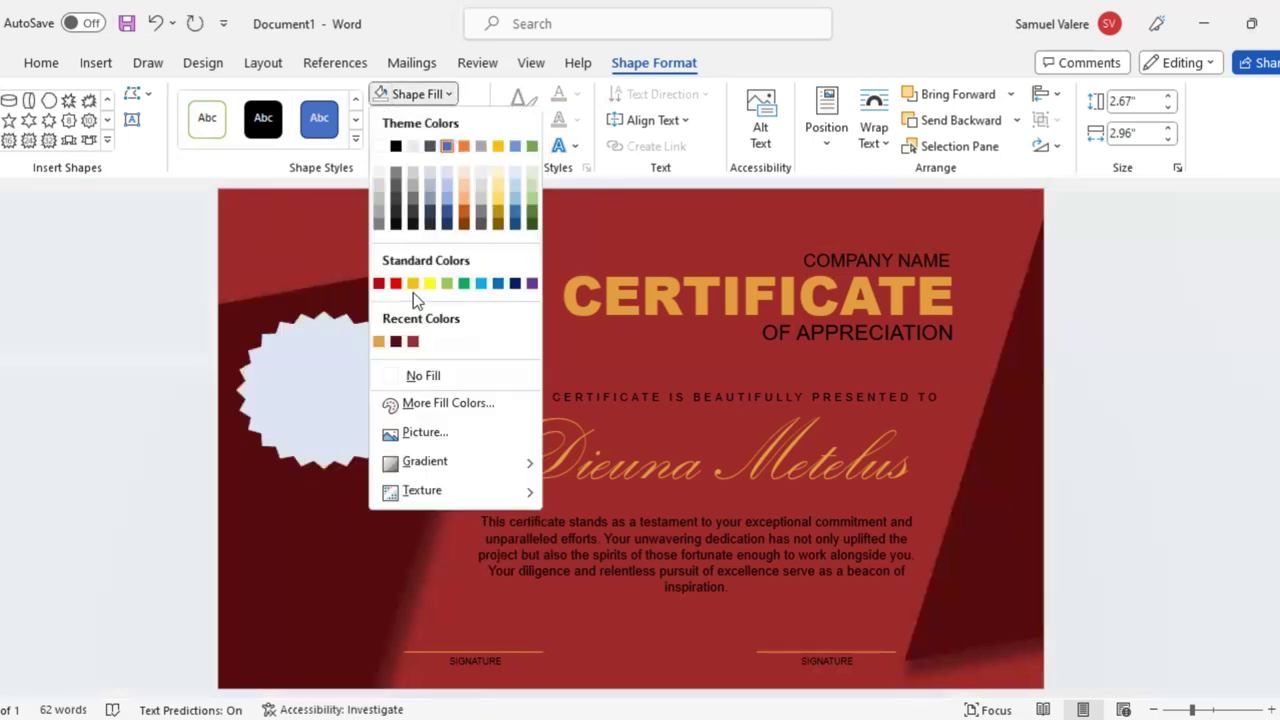
{"action": "left_click", "coordinate": [379, 342]}
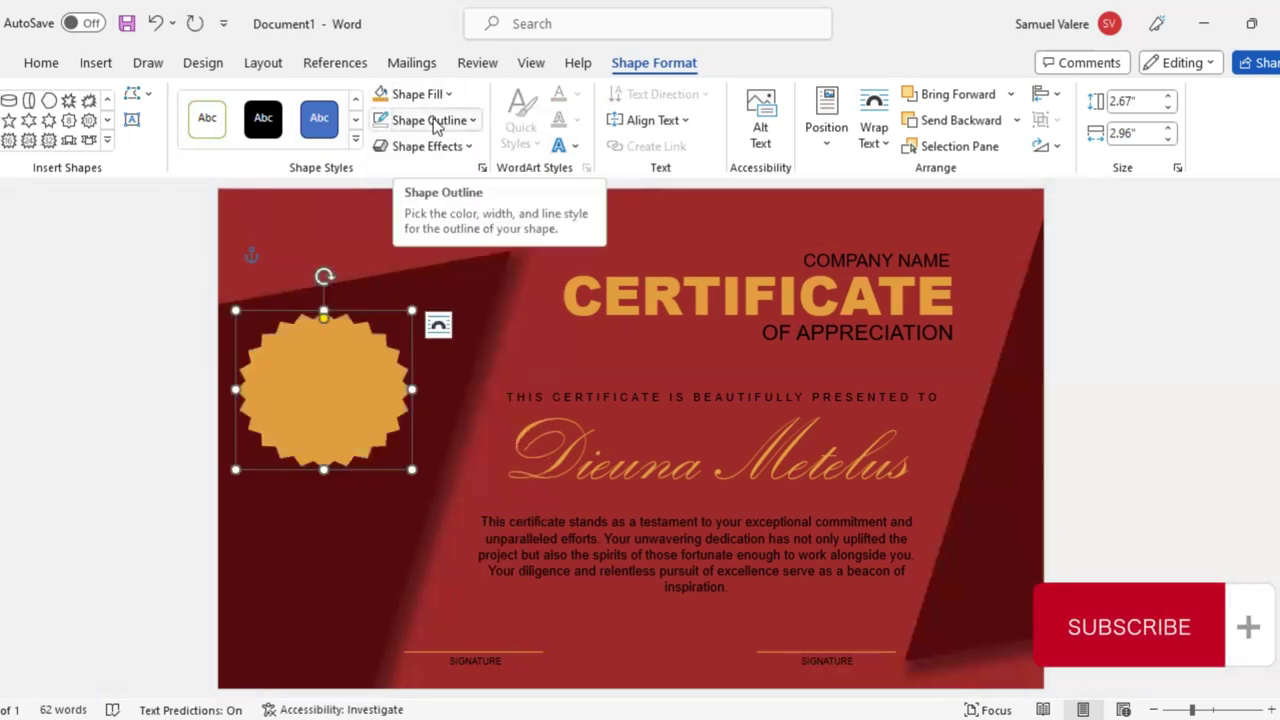
Shrink the orange seal to 2.2" by 2.44" and shift it slightly right
{"action": "left_click", "coordinate": [469, 146]}
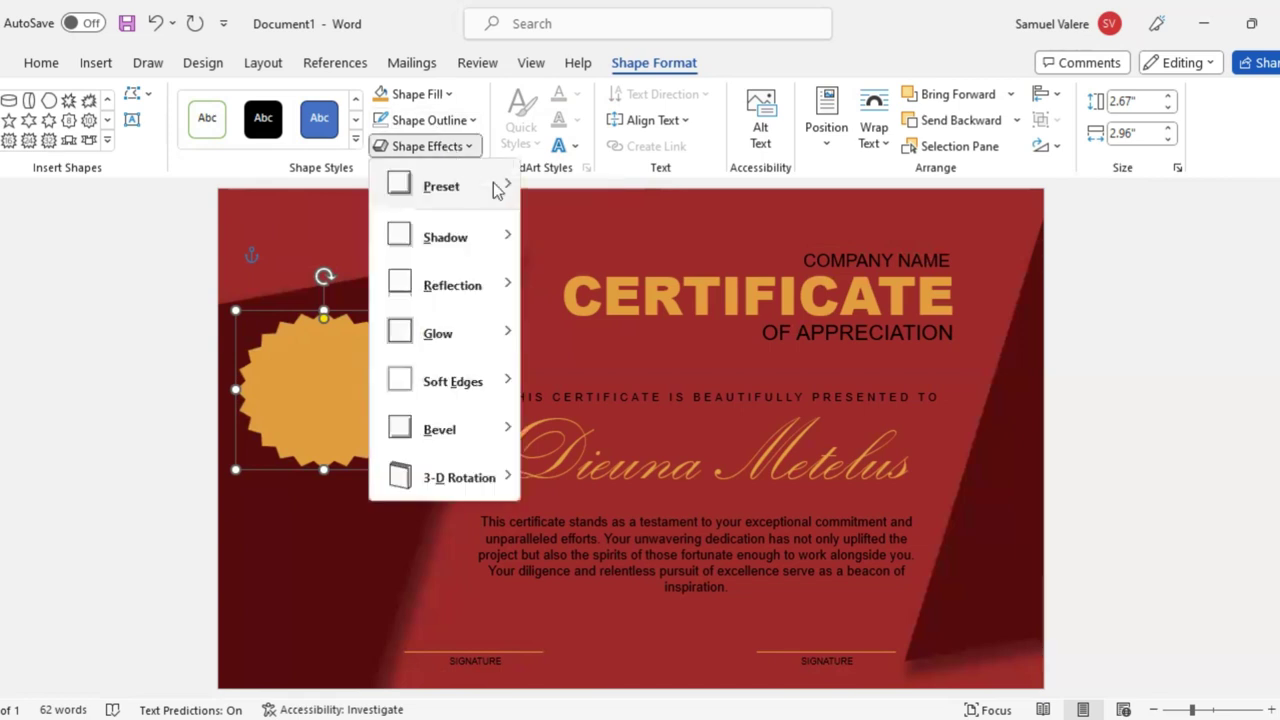
{"action": "mouse_move", "coordinate": [497, 190]}
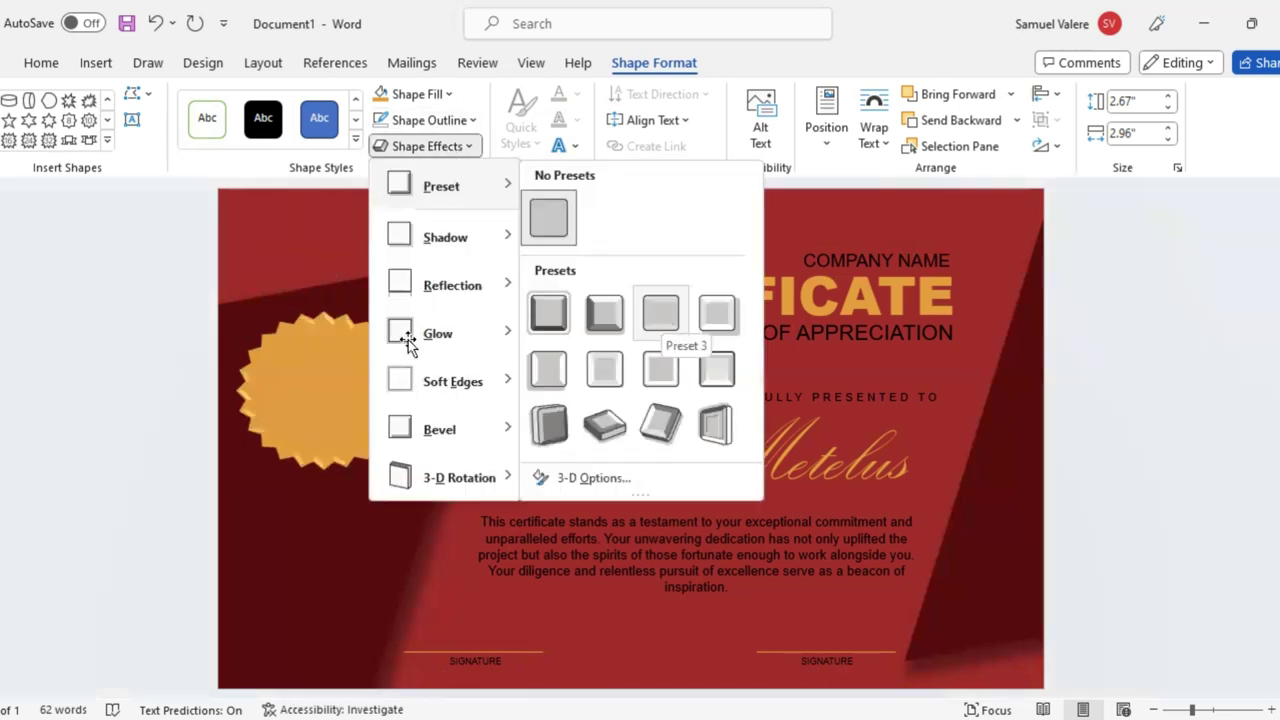
{"action": "left_click", "coordinate": [408, 455]}
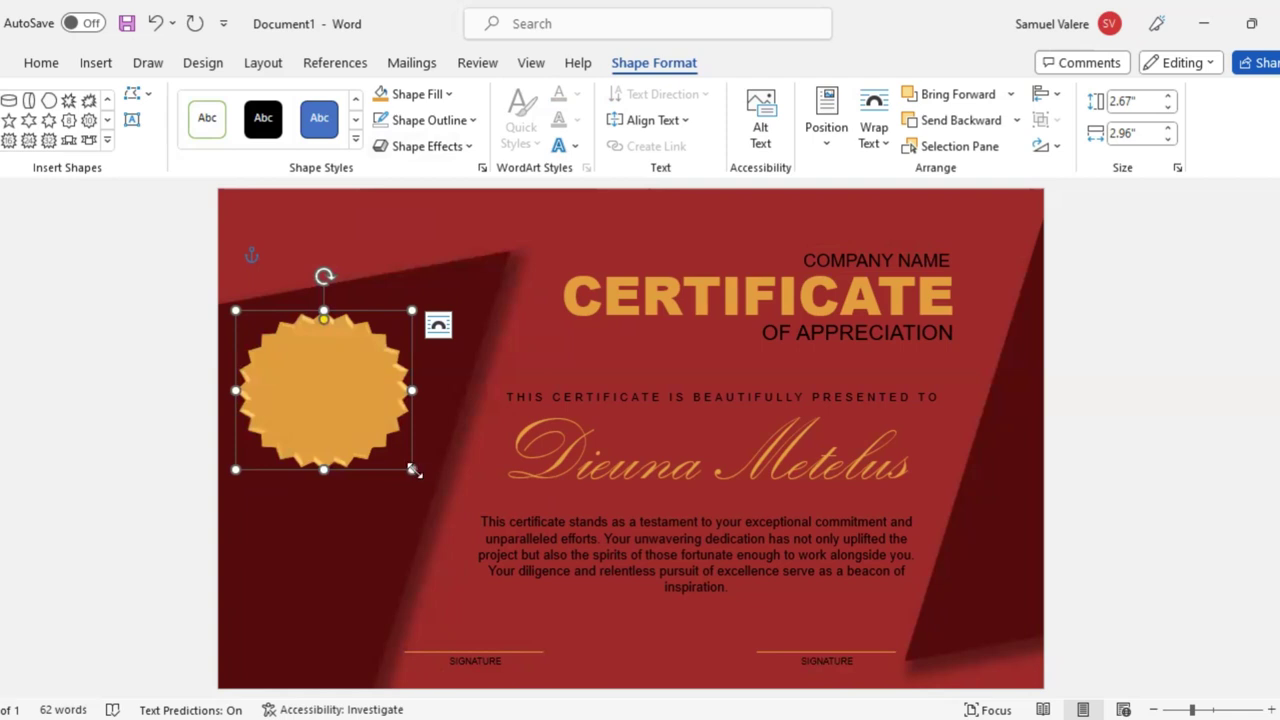
{"action": "left_click_drag", "start_coordinate": [413, 469], "coordinate": [381, 433]}
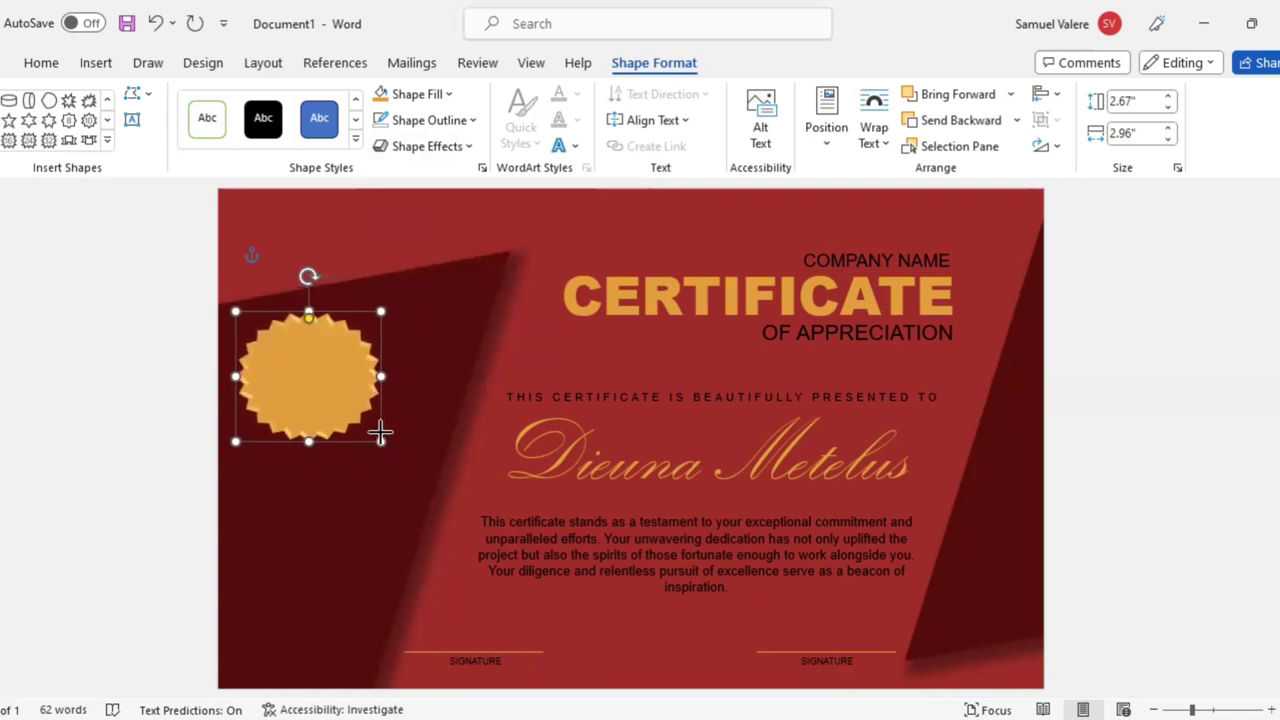
{"action": "left_click_drag", "start_coordinate": [304, 403], "coordinate": [334, 399]}
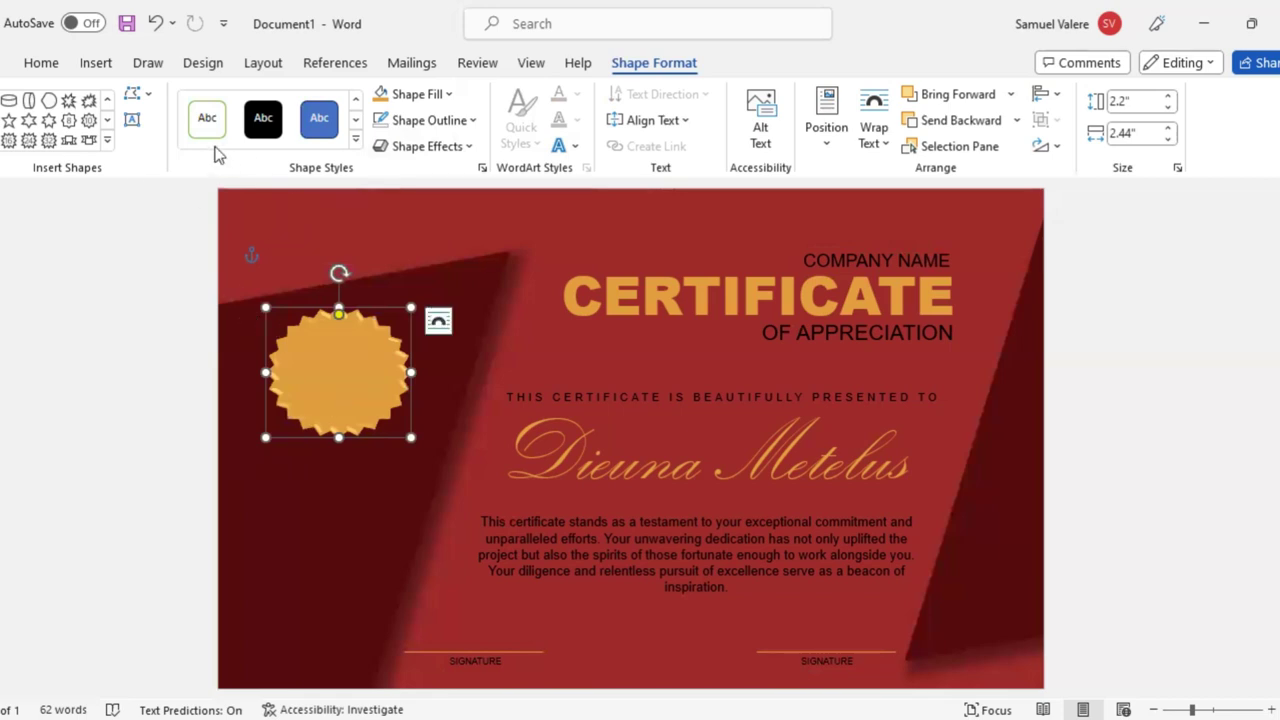
Draw a text box on the seal holding the word Best, with no fill and centred text
{"action": "left_click", "coordinate": [131, 119]}
{"action": "left_click_drag", "start_coordinate": [289, 352], "coordinate": [383, 370]}
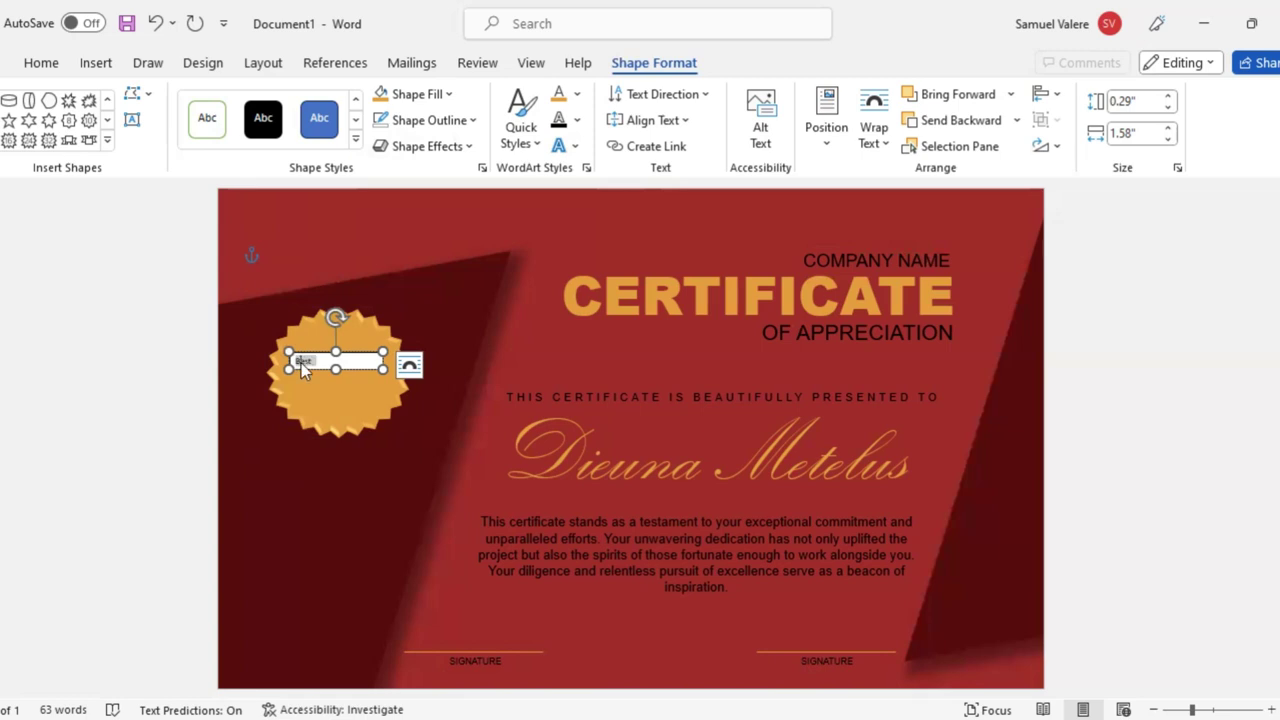
{"action": "double_click", "coordinate": [302, 362]}
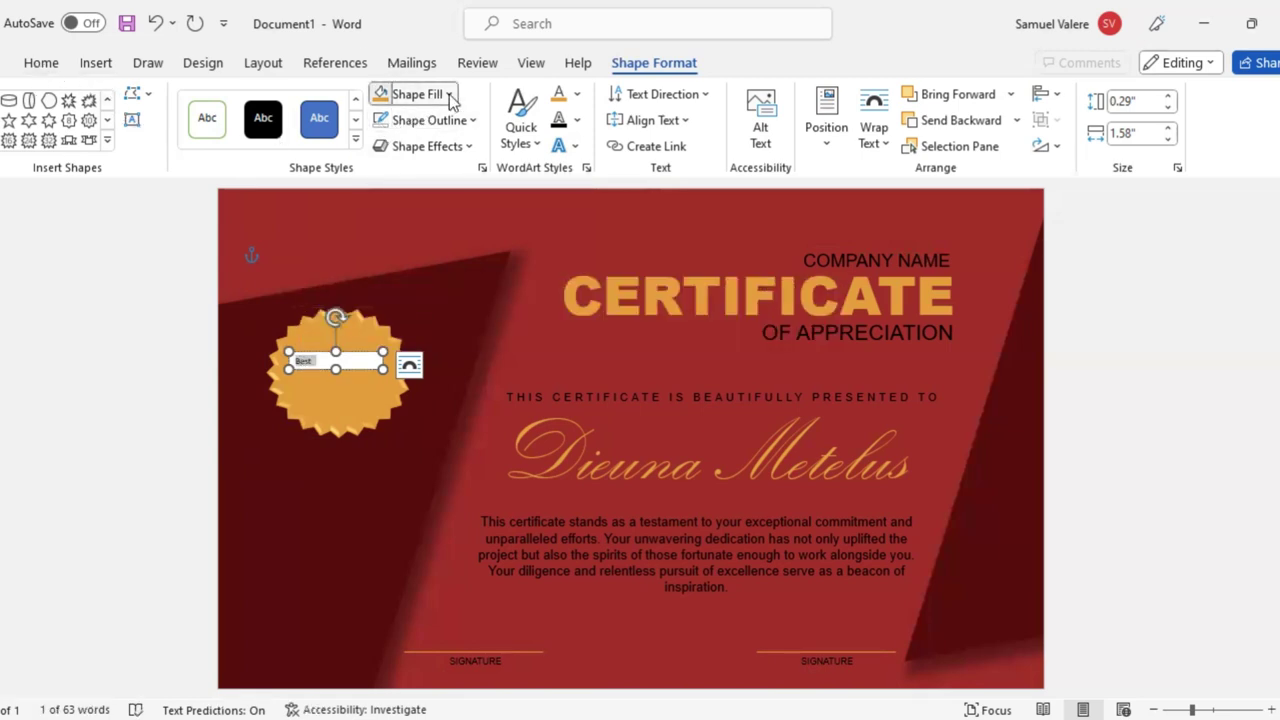
{"action": "left_click", "coordinate": [400, 374]}
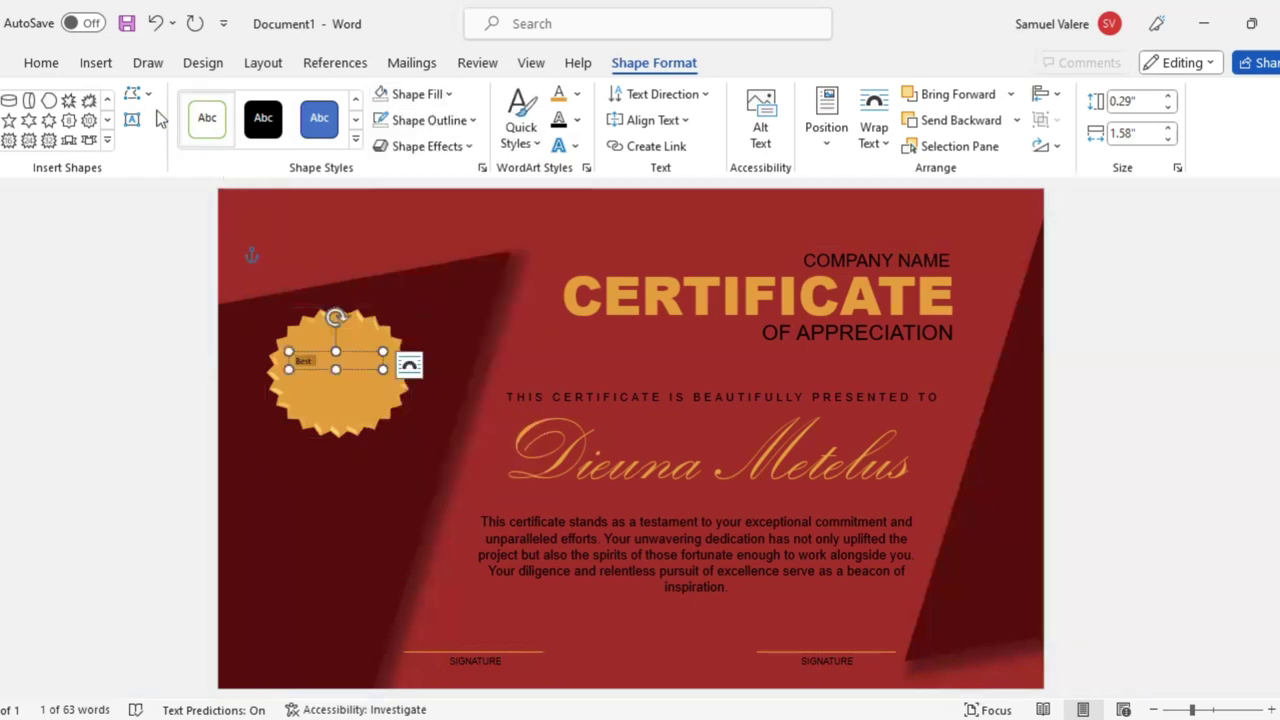
{"action": "left_click", "coordinate": [41, 63]}
{"action": "left_click", "coordinate": [411, 136]}
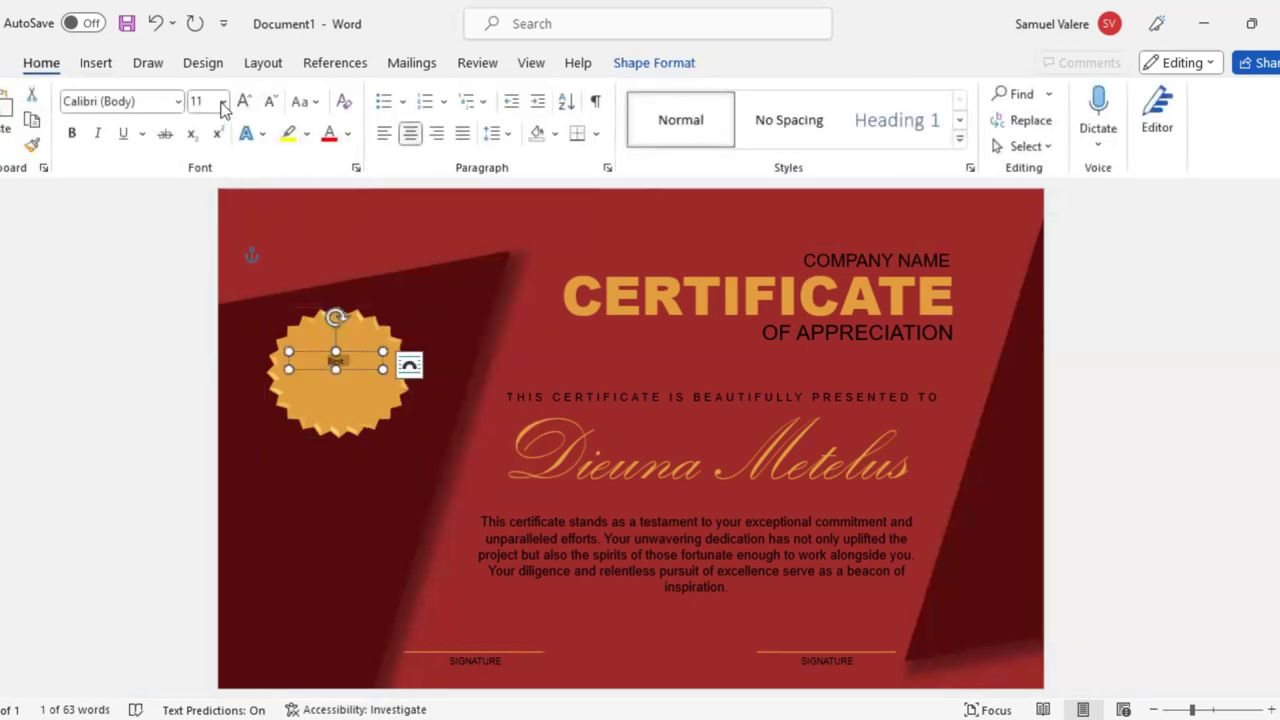
Set Best to Kunstler Script at 48 pt and enlarge its text box to show it fully
{"action": "left_click", "coordinate": [154, 104]}
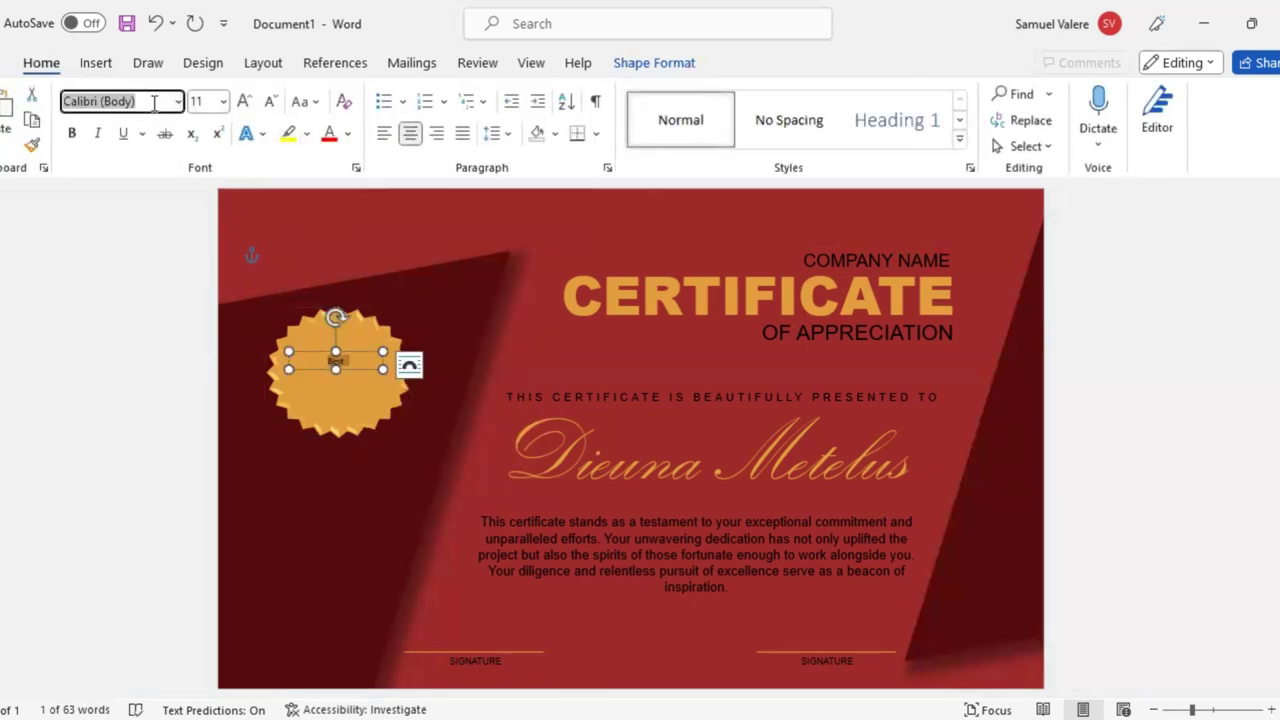
{"action": "type", "text": "Kunstler Script"}
{"action": "key", "text": "Return"}
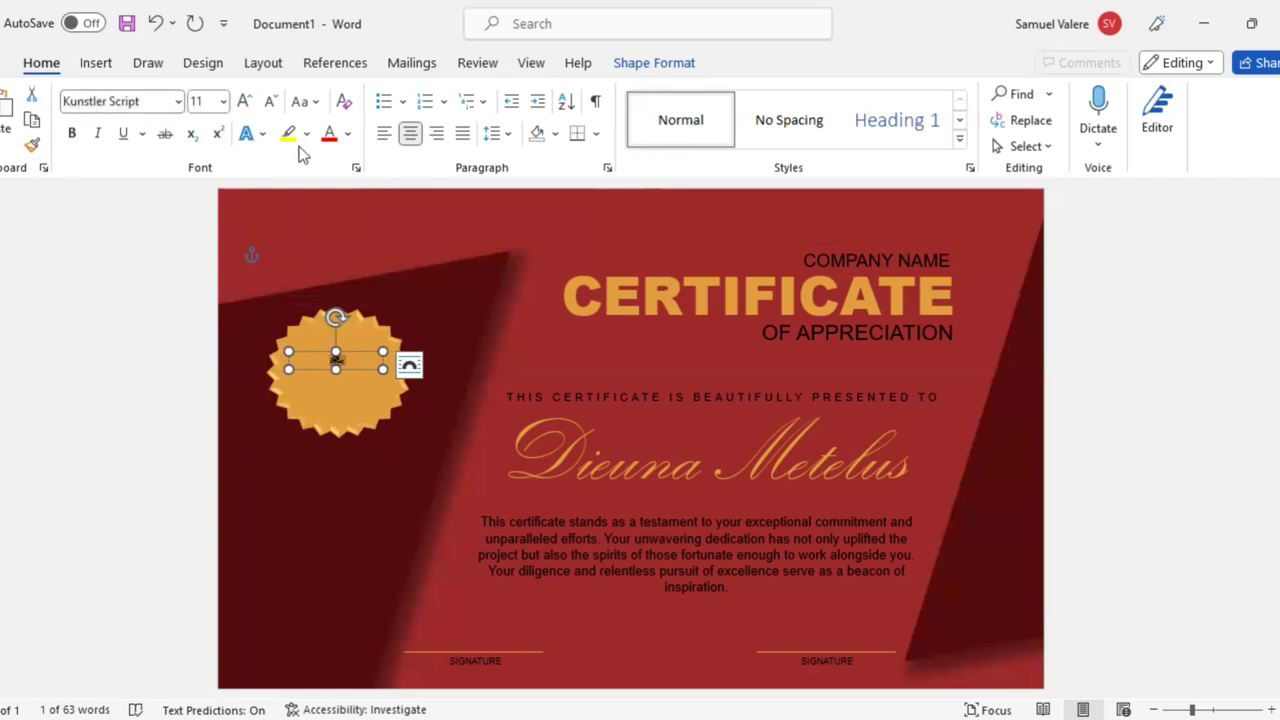
{"action": "double_click", "coordinate": [245, 102]}
{"action": "triple_click", "coordinate": [245, 102]}
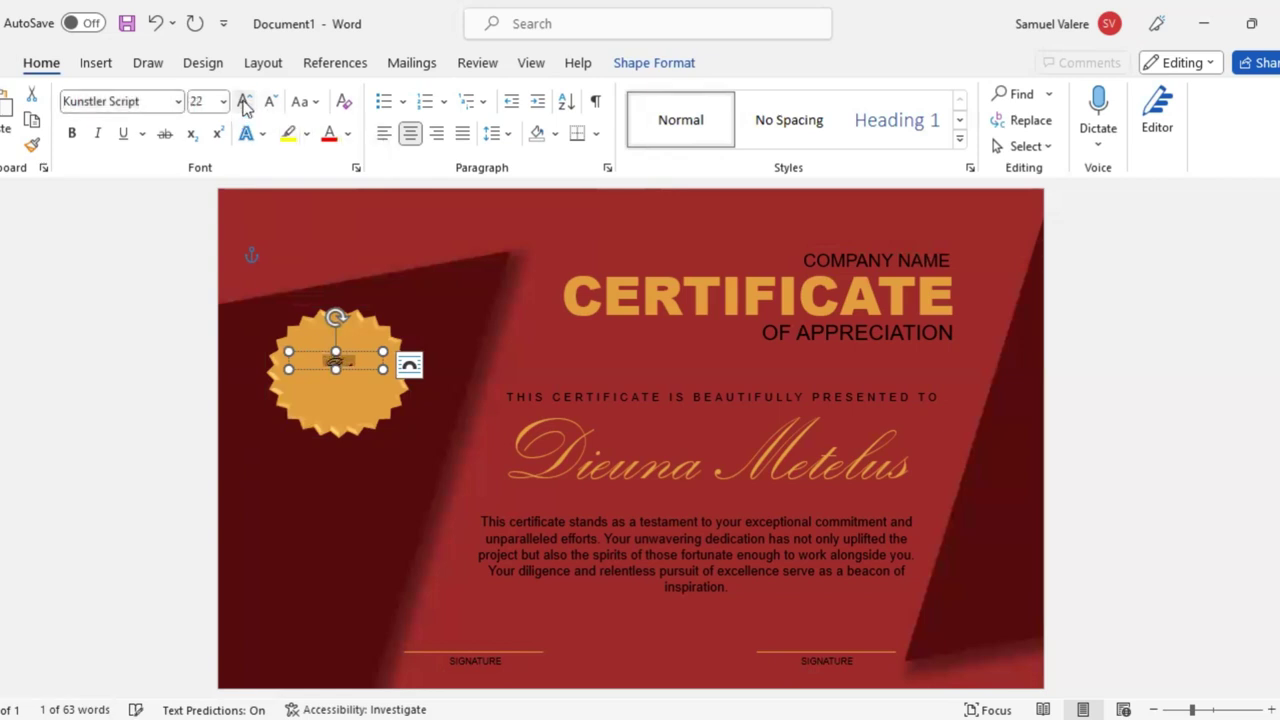
{"action": "triple_click", "coordinate": [245, 102]}
{"action": "left_click_drag", "start_coordinate": [336, 369], "coordinate": [340, 375]}
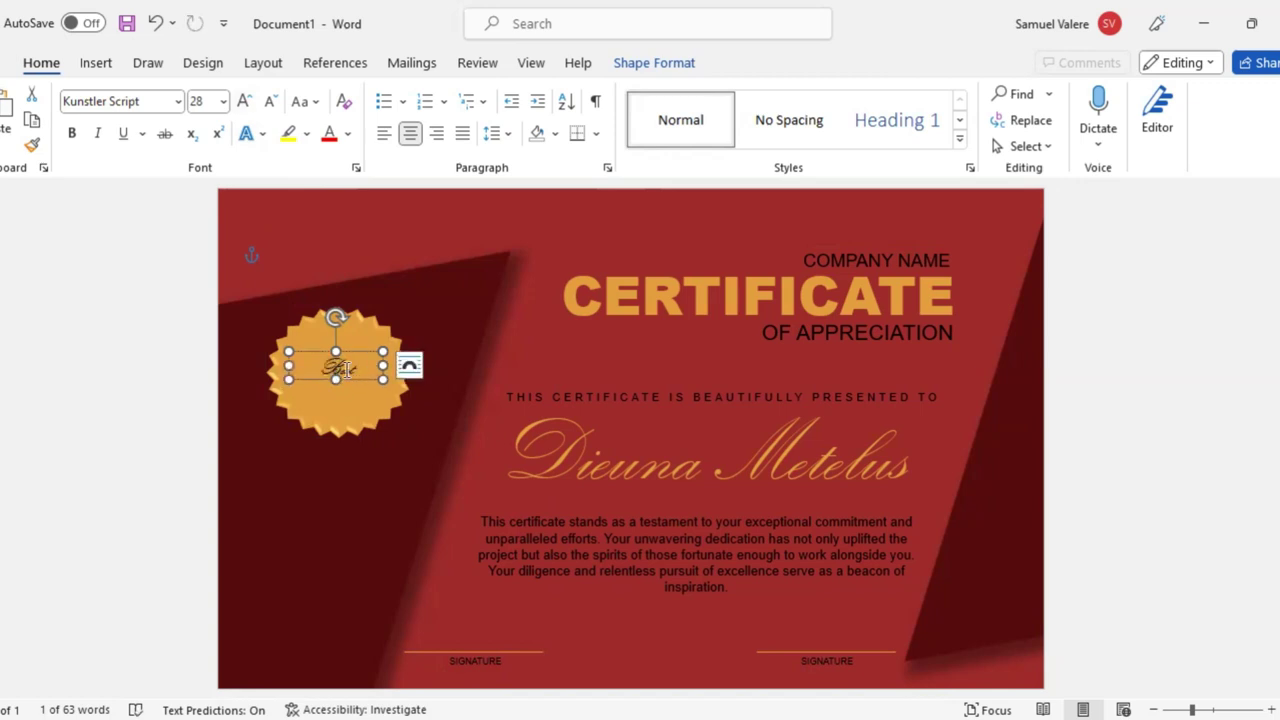
{"action": "double_click", "coordinate": [343, 369]}
{"action": "left_click", "coordinate": [516, 305]}
{"action": "left_click", "coordinate": [516, 305]}
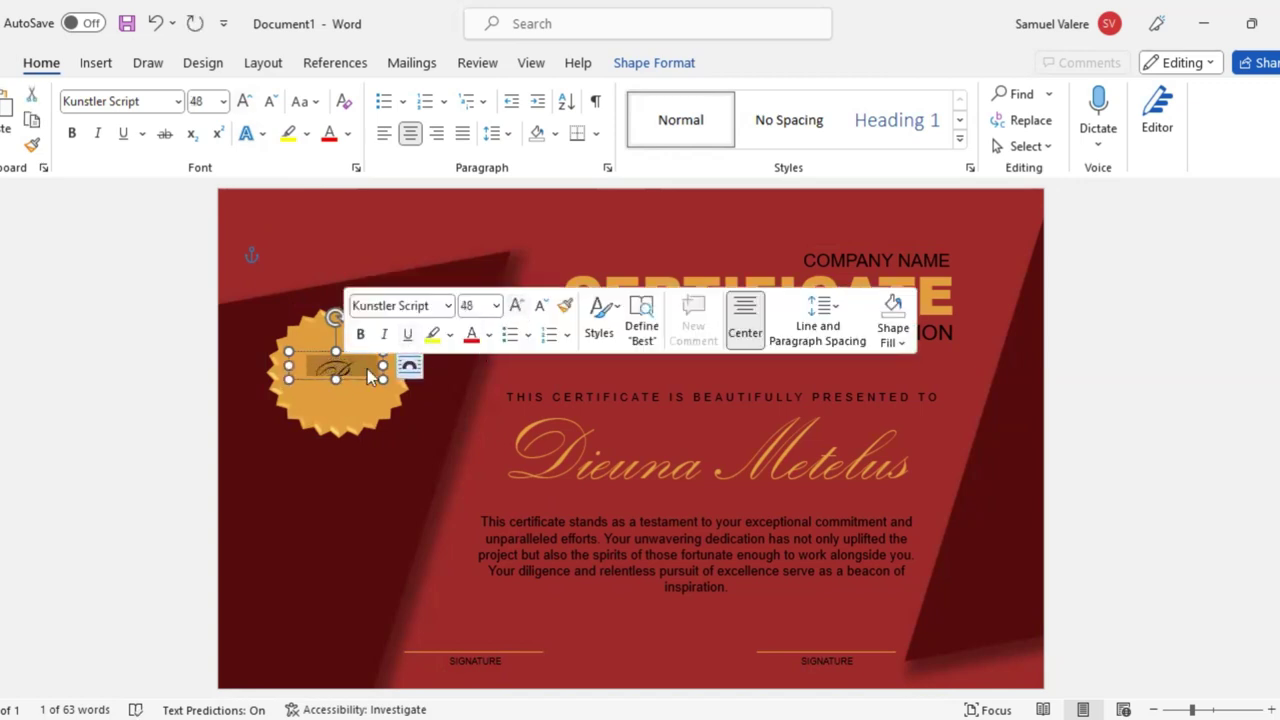
{"action": "left_click_drag", "start_coordinate": [336, 379], "coordinate": [336, 394]}
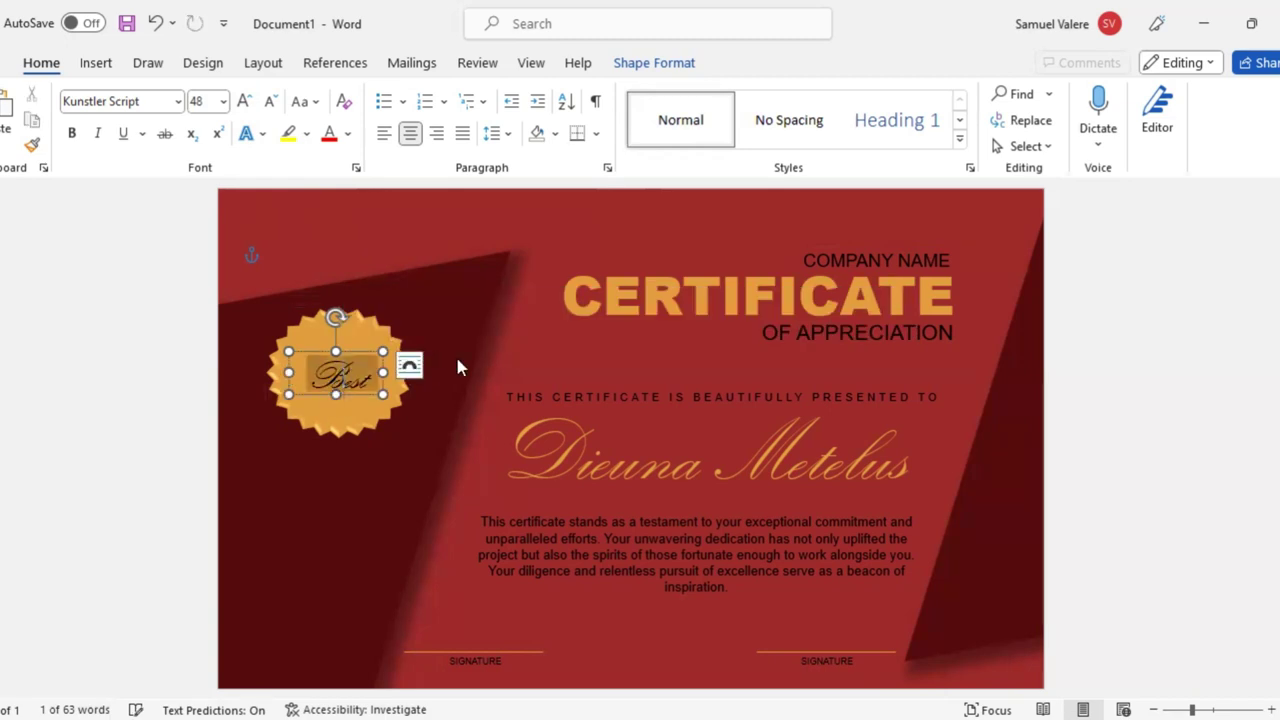
Colour Best with a recent red, centre its text box on the seal, and duplicate it with Ctrl+D
{"action": "mouse_move", "coordinate": [457, 362]}
{"action": "left_click", "coordinate": [487, 343]}
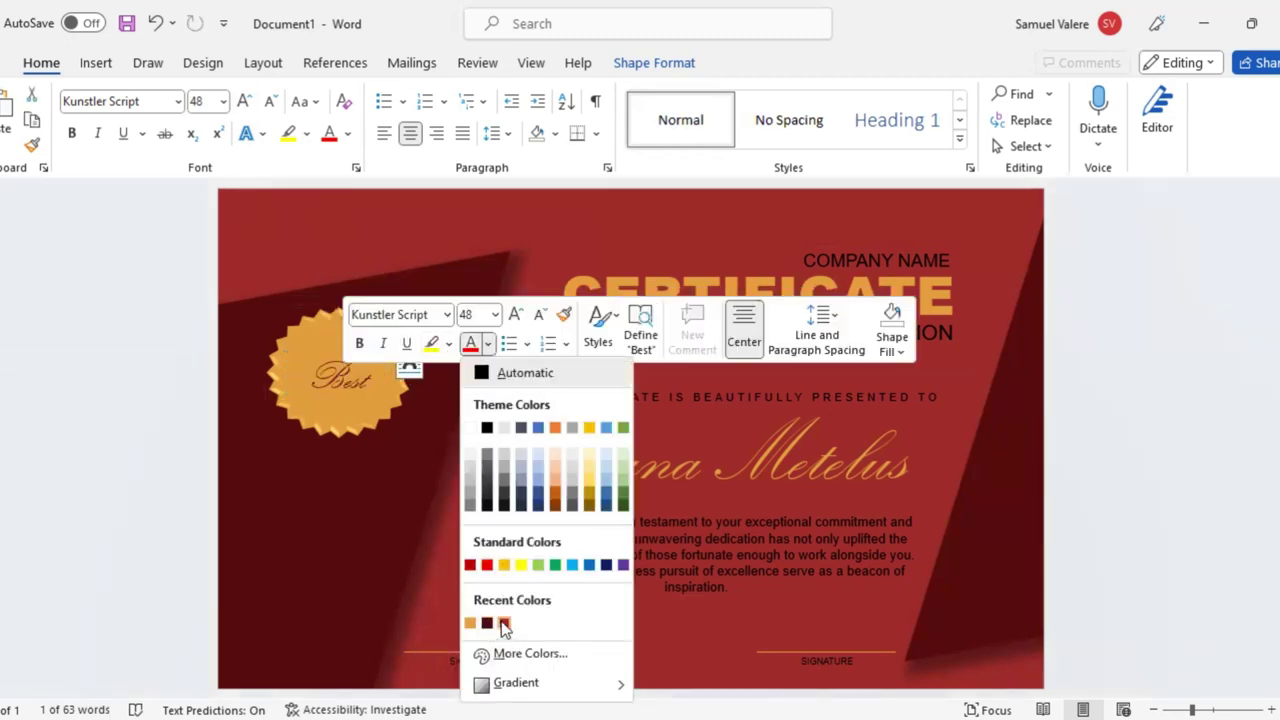
{"action": "left_click", "coordinate": [504, 624]}
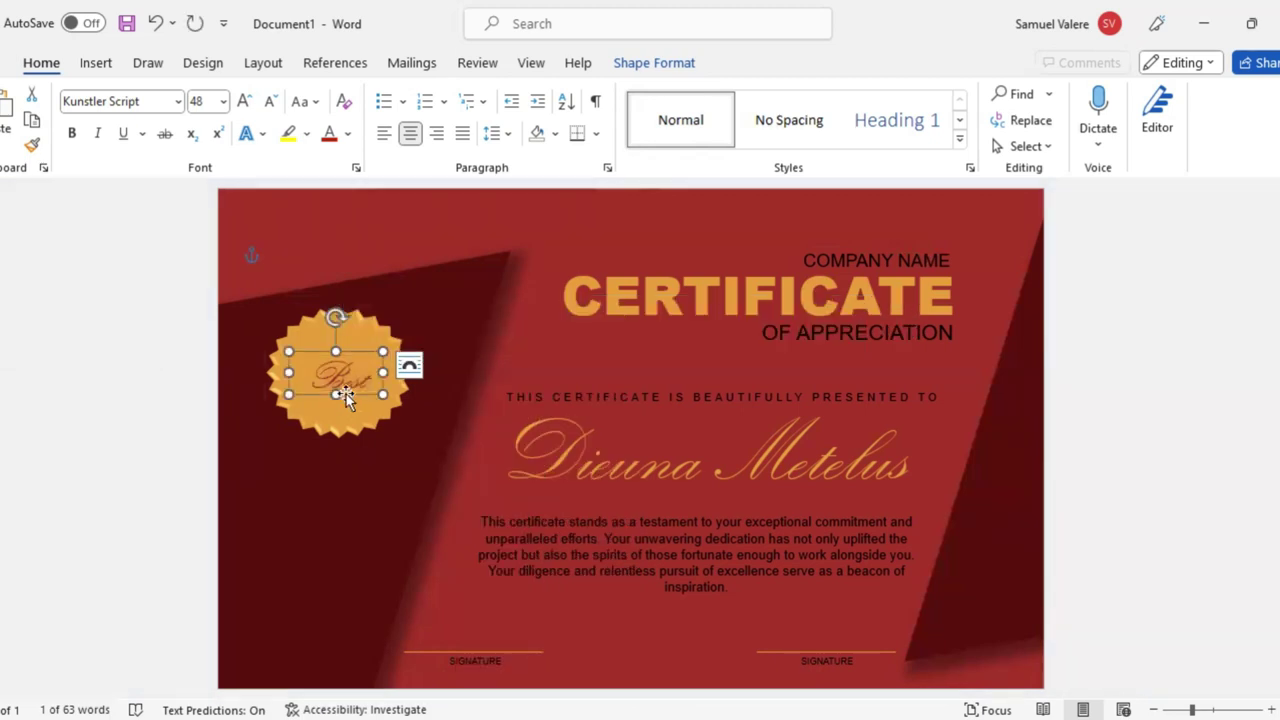
{"action": "left_click_drag", "start_coordinate": [338, 370], "coordinate": [348, 370]}
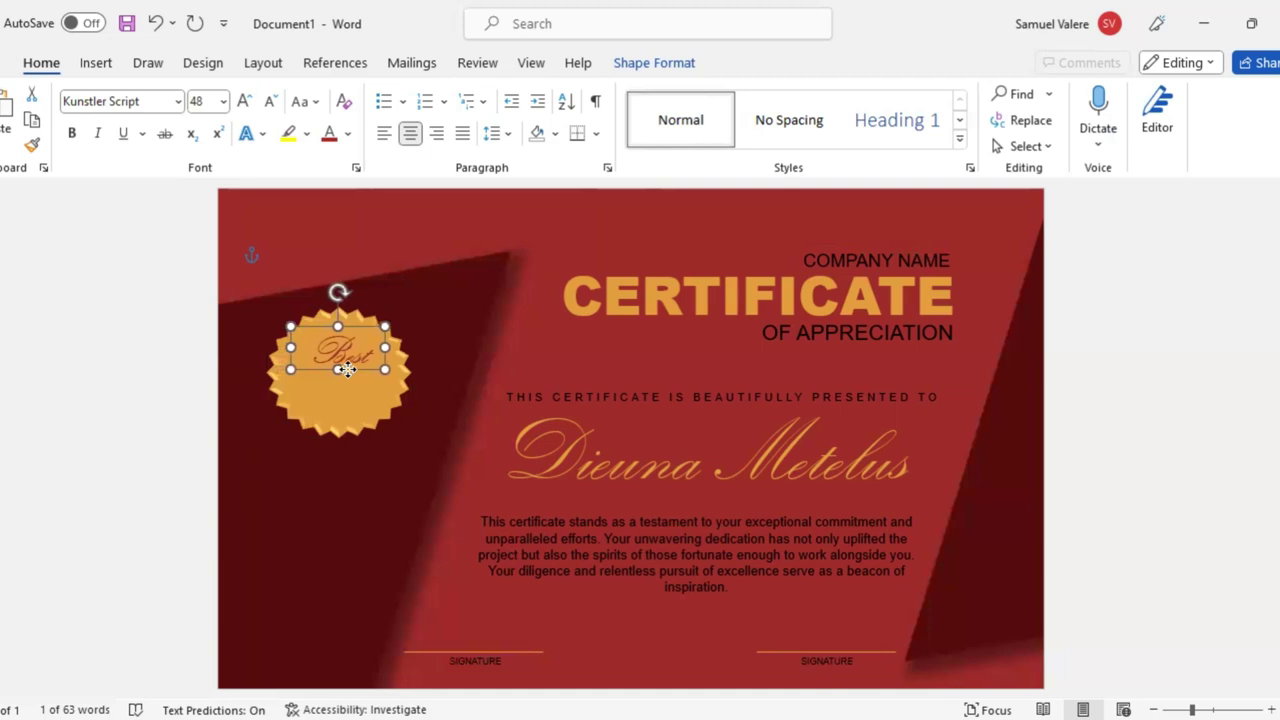
{"action": "key", "text": "ctrl+d"}
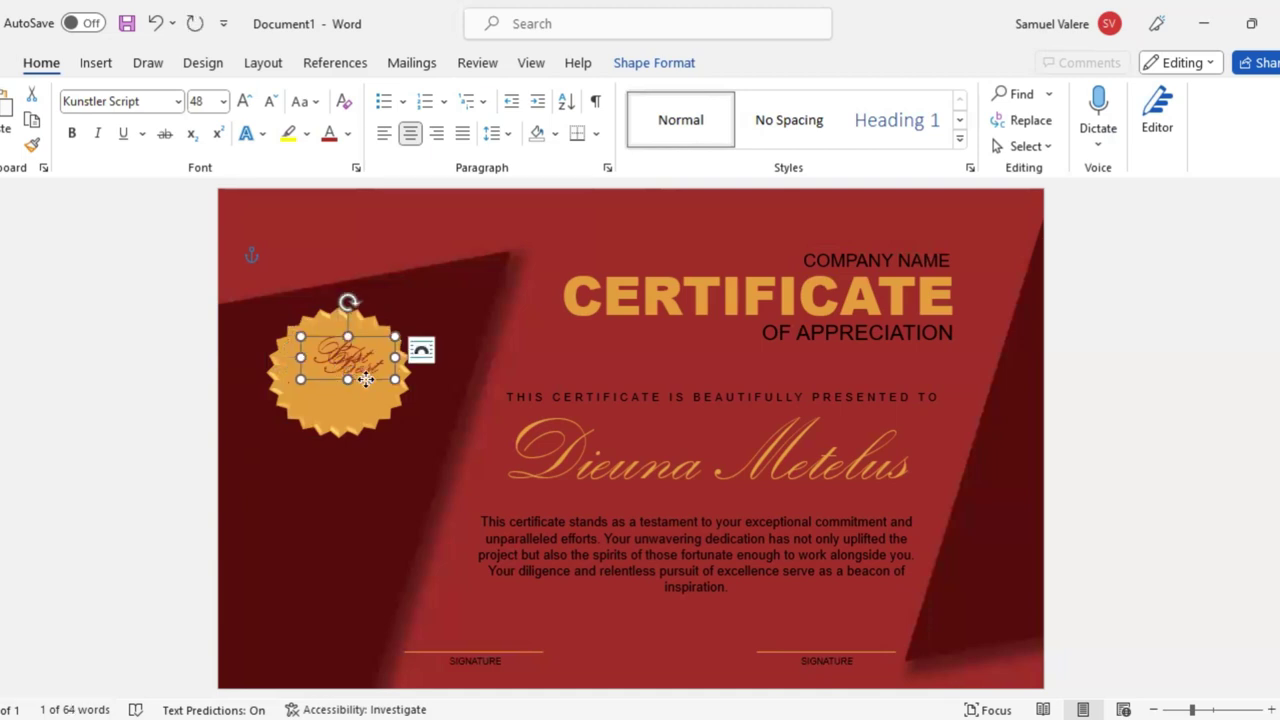
Move the copy below Best, retype it as Award, and set it to Arial Black 28 pt
{"action": "left_click_drag", "start_coordinate": [366, 379], "coordinate": [356, 401]}
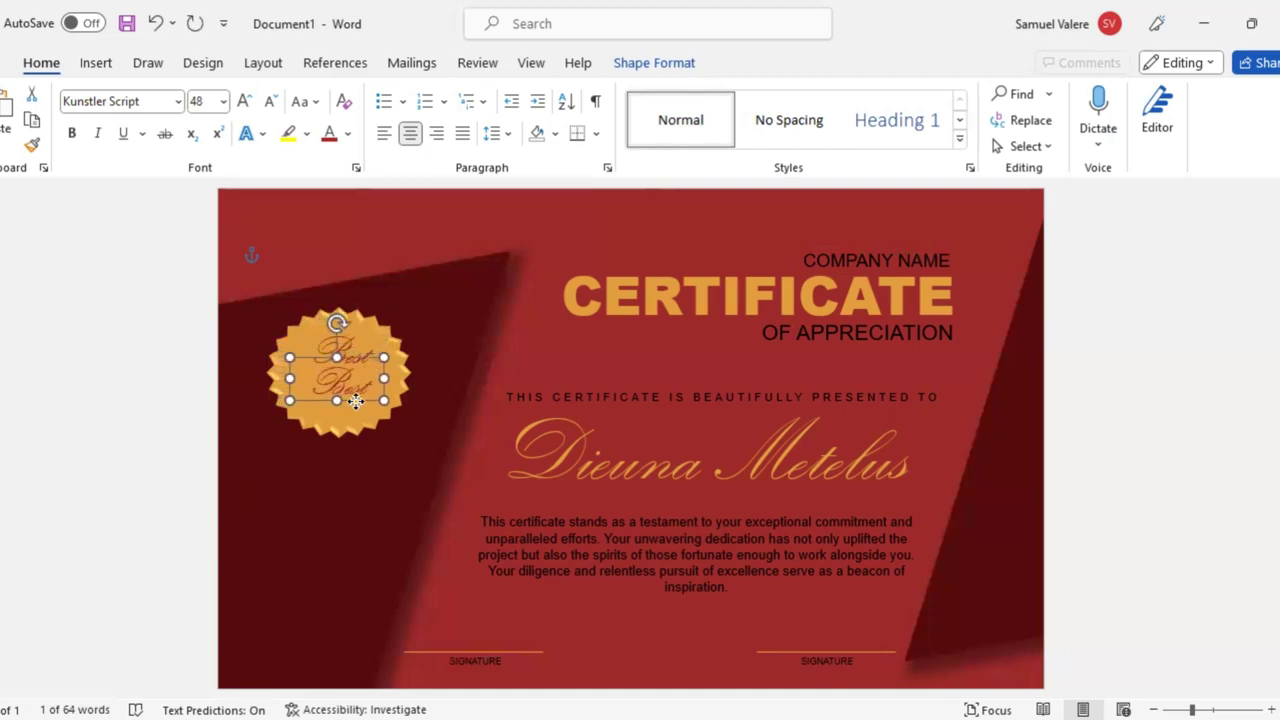
{"action": "double_click", "coordinate": [347, 387]}
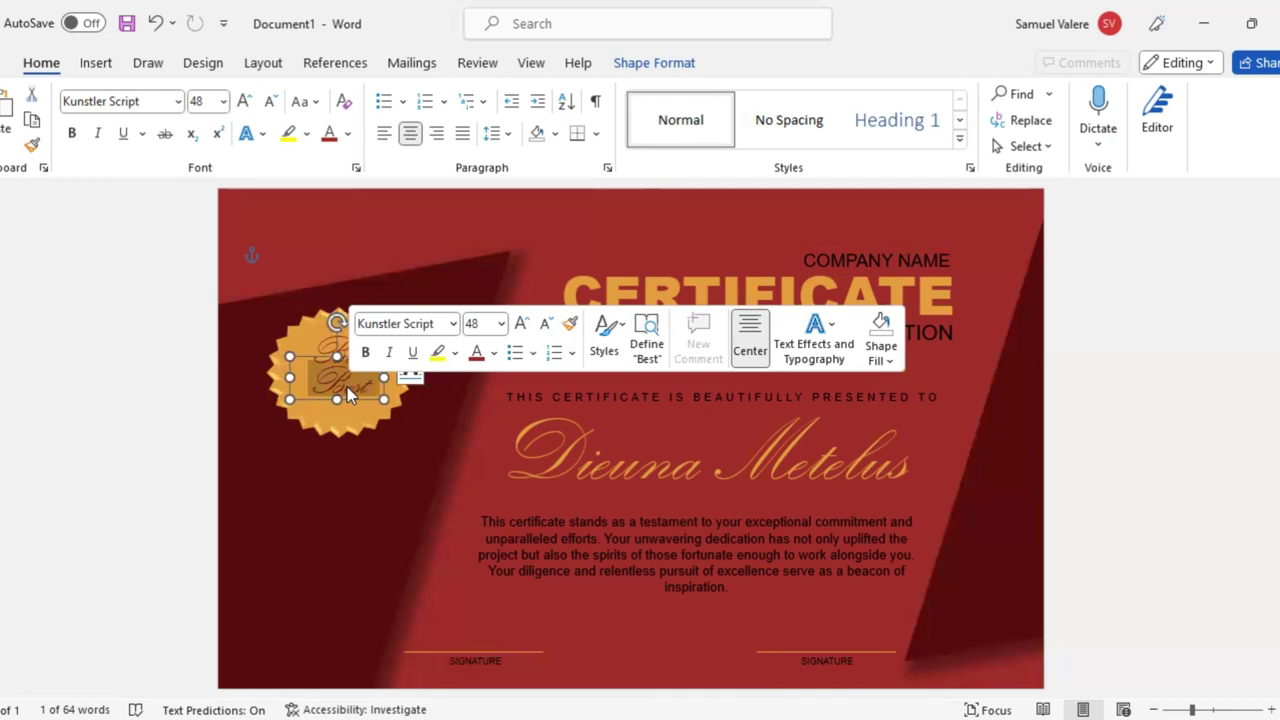
{"action": "type", "text": "Area"}
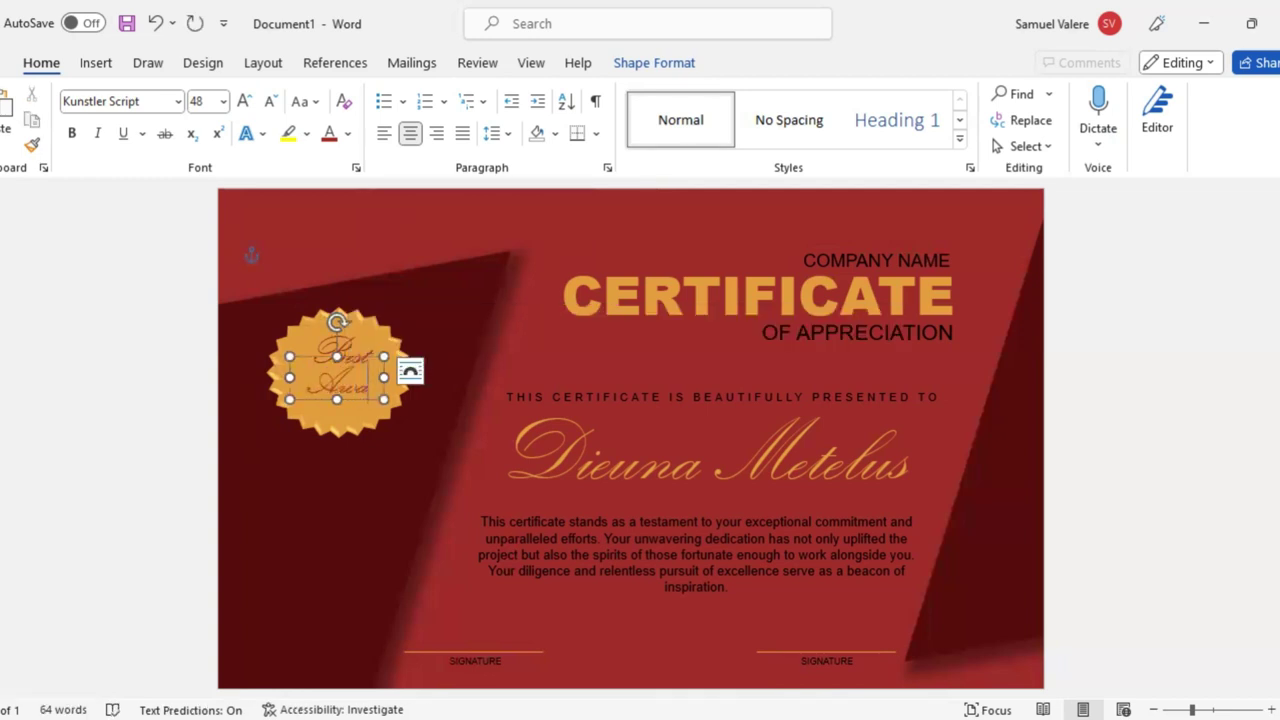
{"action": "type", "text": "r"}
{"action": "type", "text": "d"}
{"action": "double_click", "coordinate": [341, 390]}
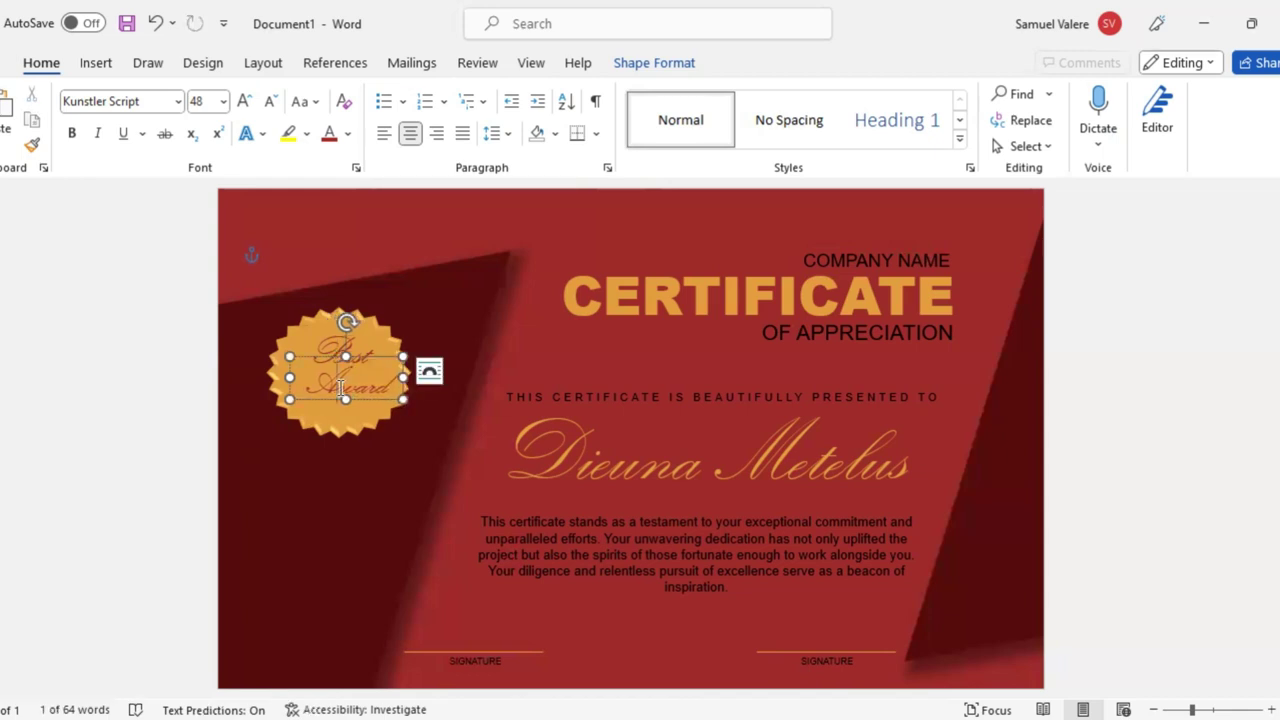
{"action": "left_click", "coordinate": [425, 324]}
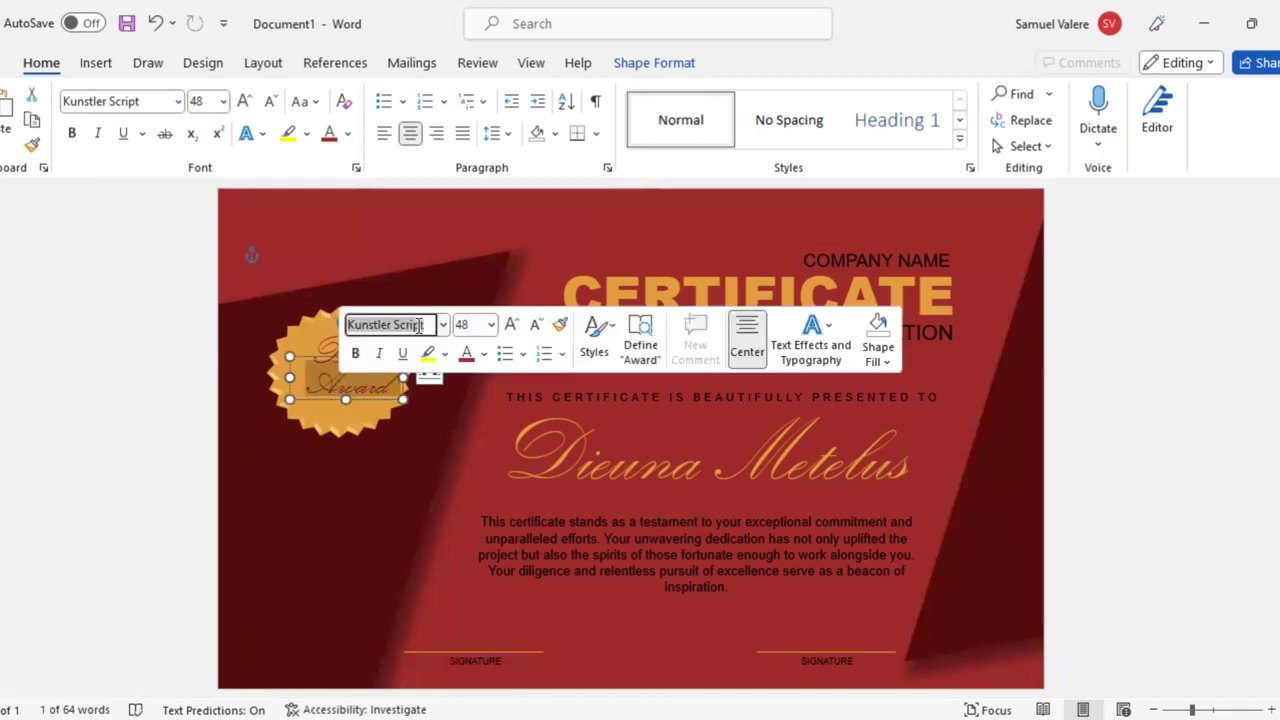
{"action": "type", "text": "Arial"}
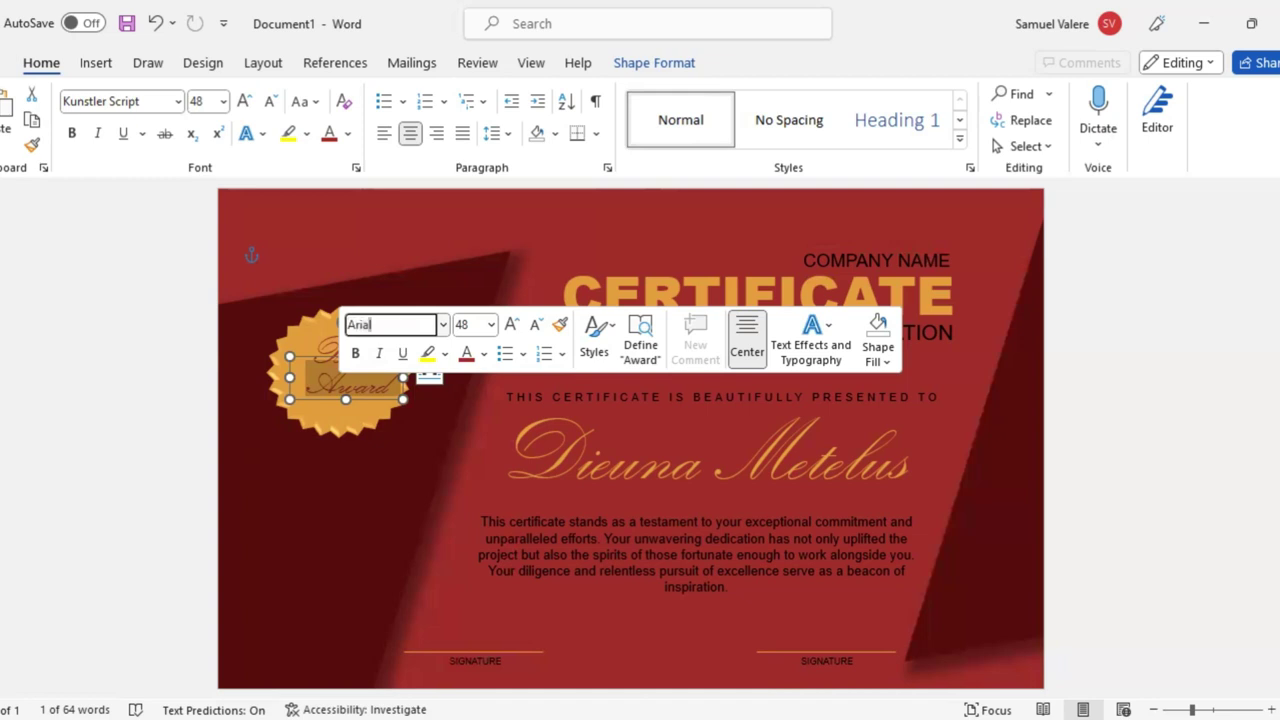
{"action": "type", "text": " Black"}
{"action": "key", "text": "Return"}
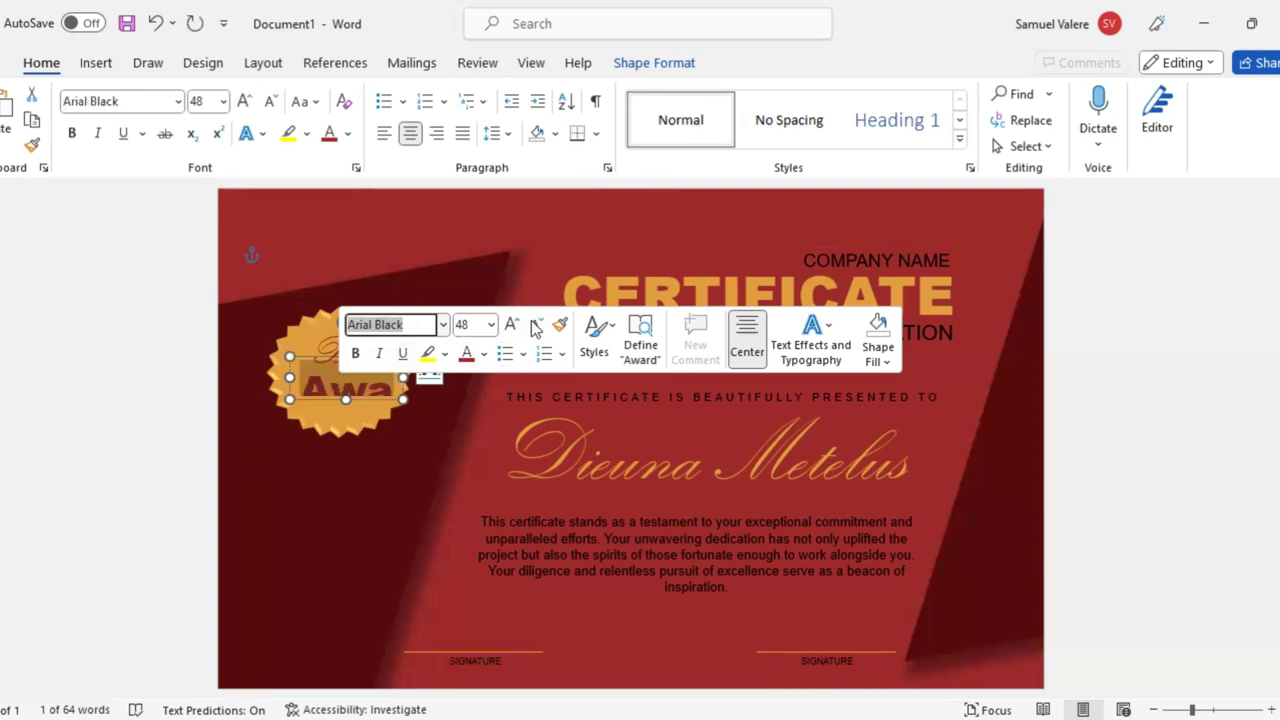
{"action": "left_click", "coordinate": [536, 324]}
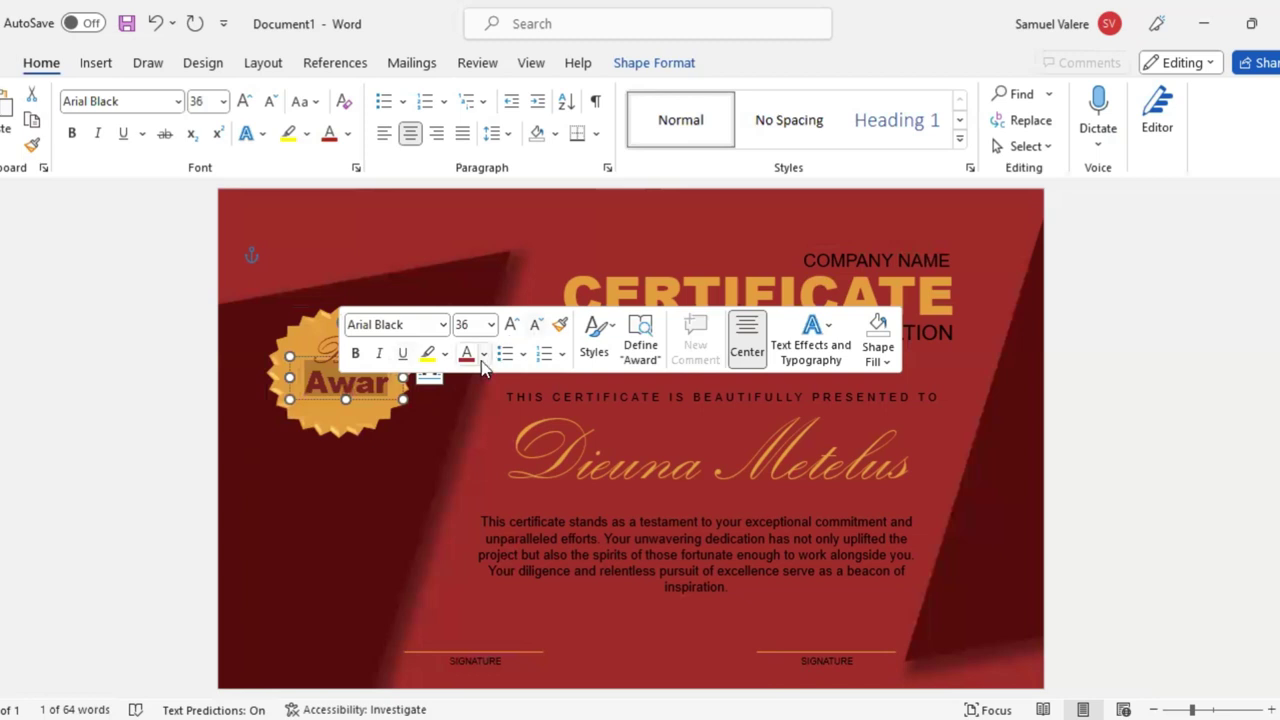
{"action": "left_click", "coordinate": [536, 324]}
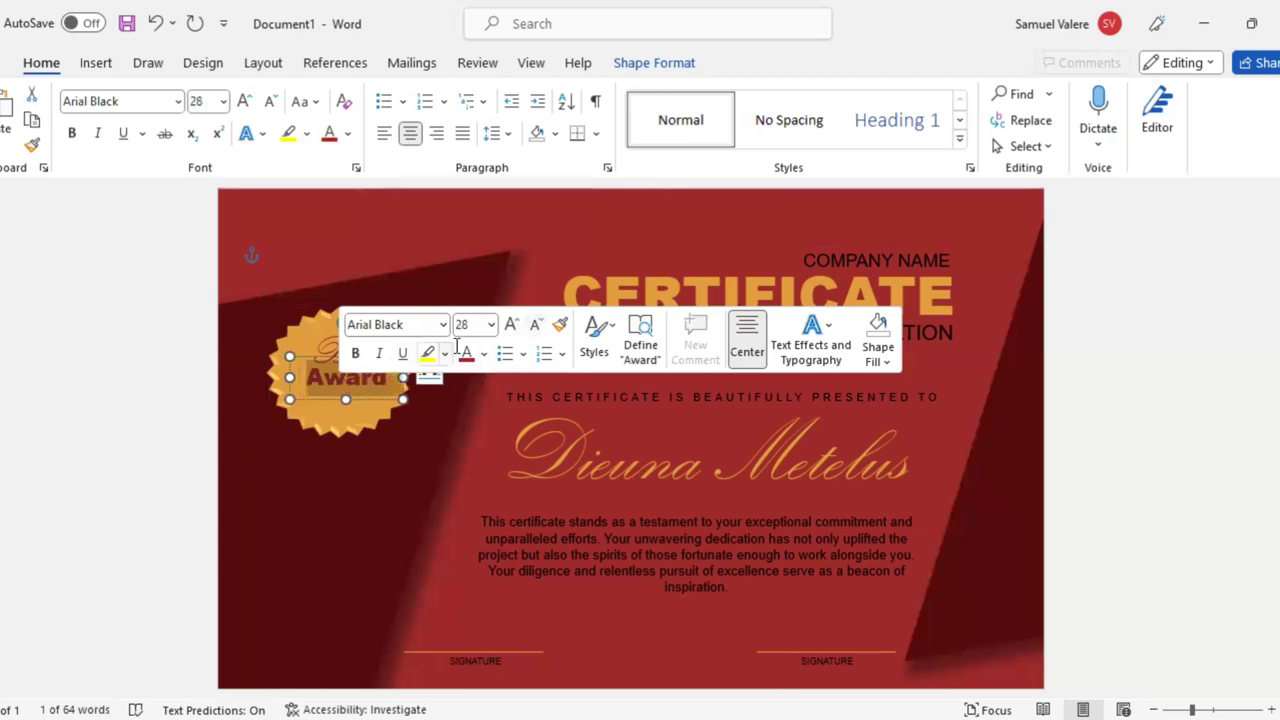
Change Award to UPPERCASE, reposition it on the seal, and colour it dark red
{"action": "left_click", "coordinate": [313, 103]}
{"action": "left_click", "coordinate": [345, 182]}
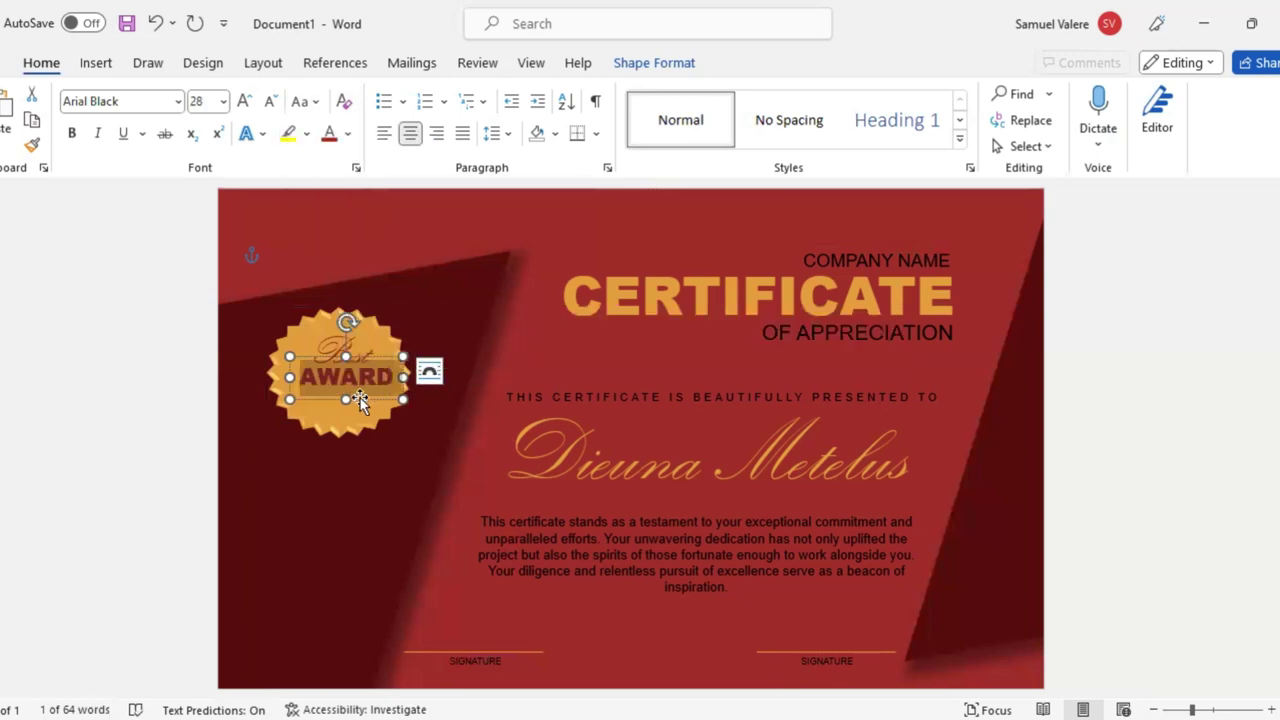
{"action": "left_click_drag", "start_coordinate": [360, 398], "coordinate": [354, 406]}
{"action": "double_click", "coordinate": [353, 385]}
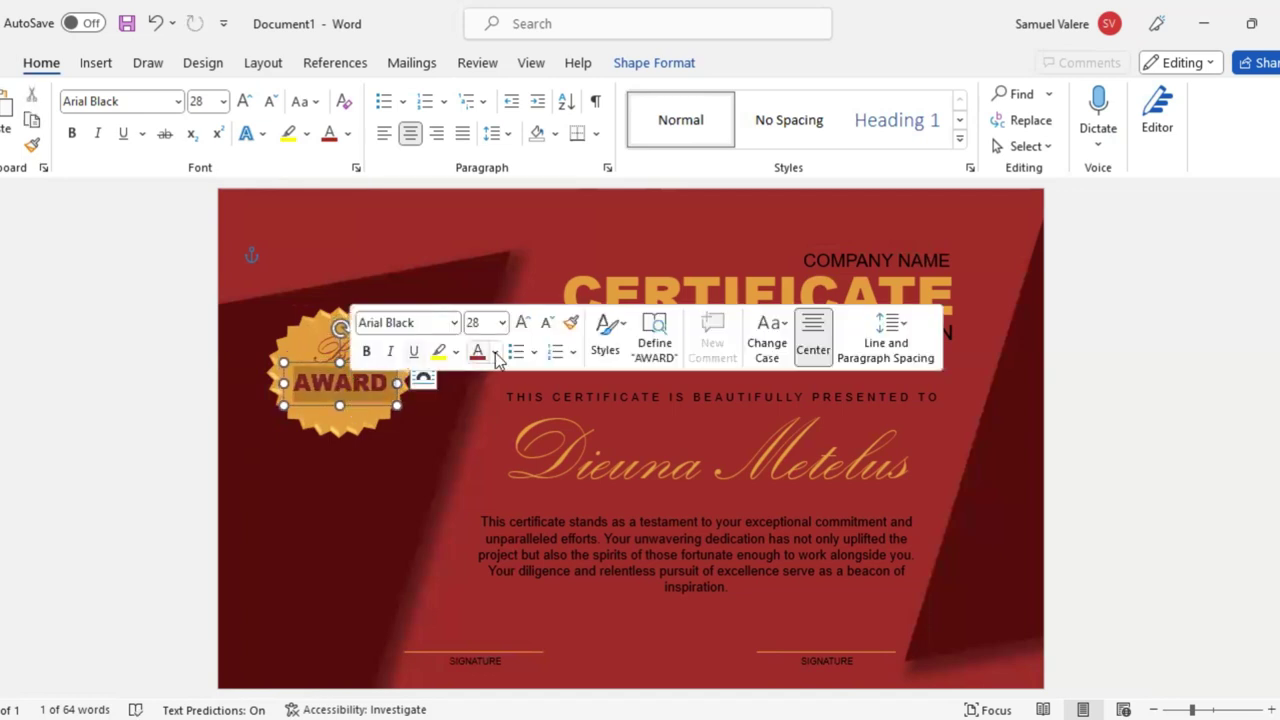
{"action": "left_click", "coordinate": [494, 352]}
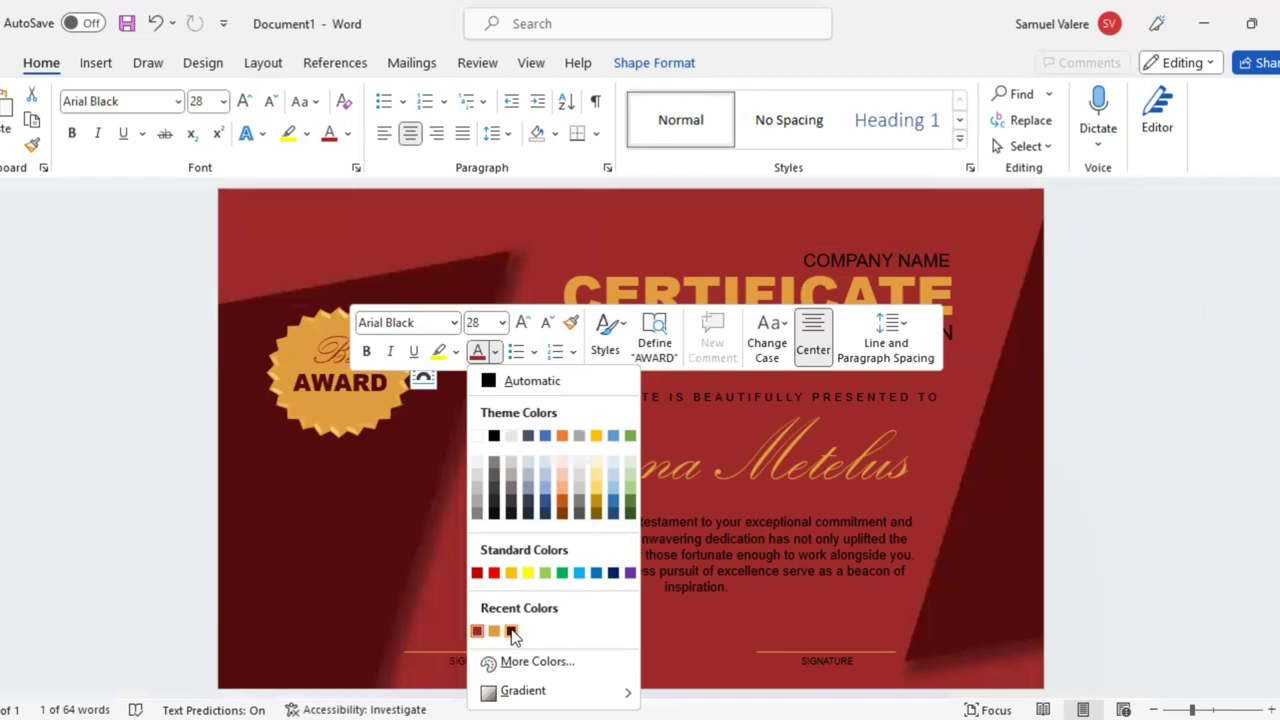
{"action": "left_click", "coordinate": [512, 631]}
{"action": "left_click", "coordinate": [380, 443]}
{"action": "left_click", "coordinate": [350, 406]}
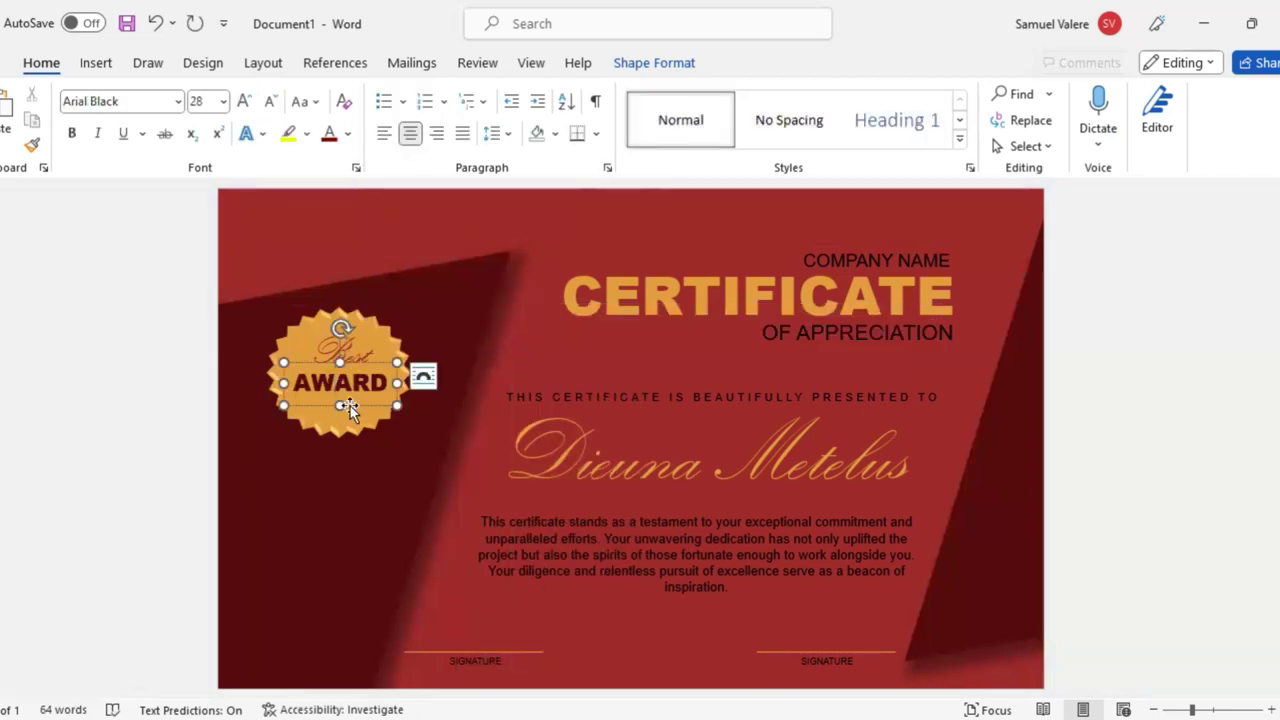
{"action": "left_click", "coordinate": [356, 358]}
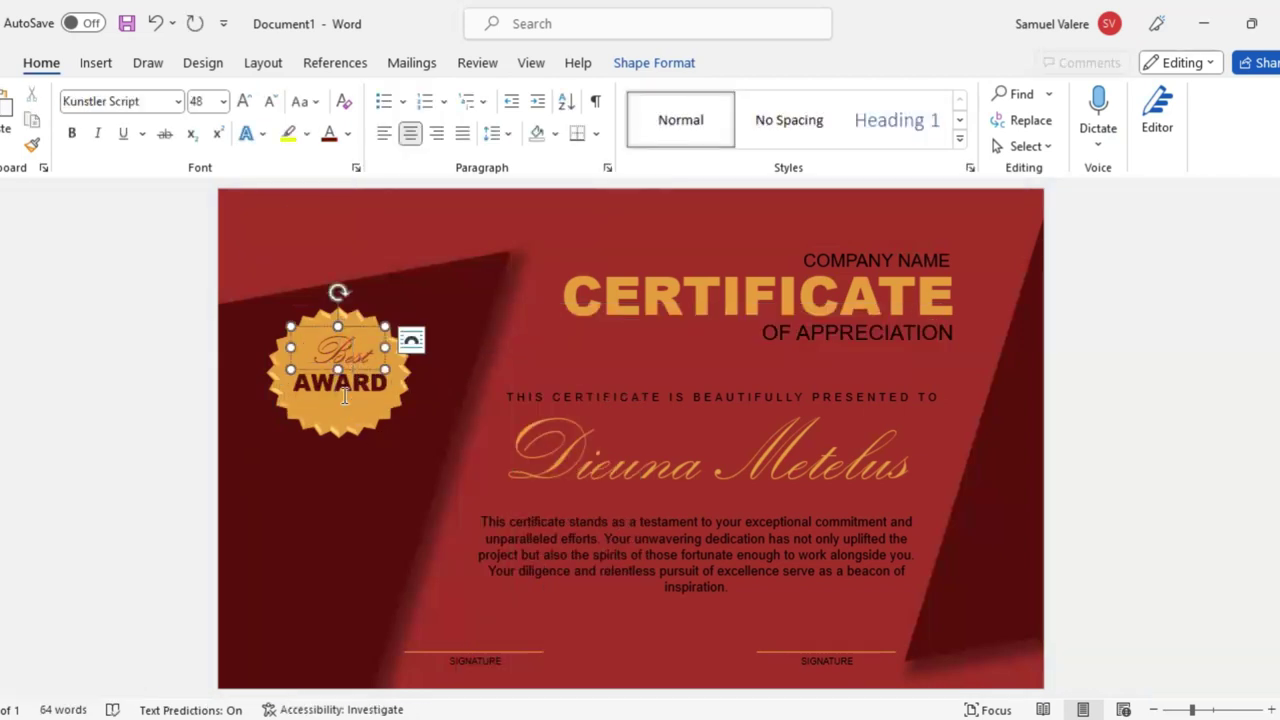
Select the Best and AWARD text boxes together and nudge them down on the seal
{"action": "left_click", "coordinate": [350, 404]}
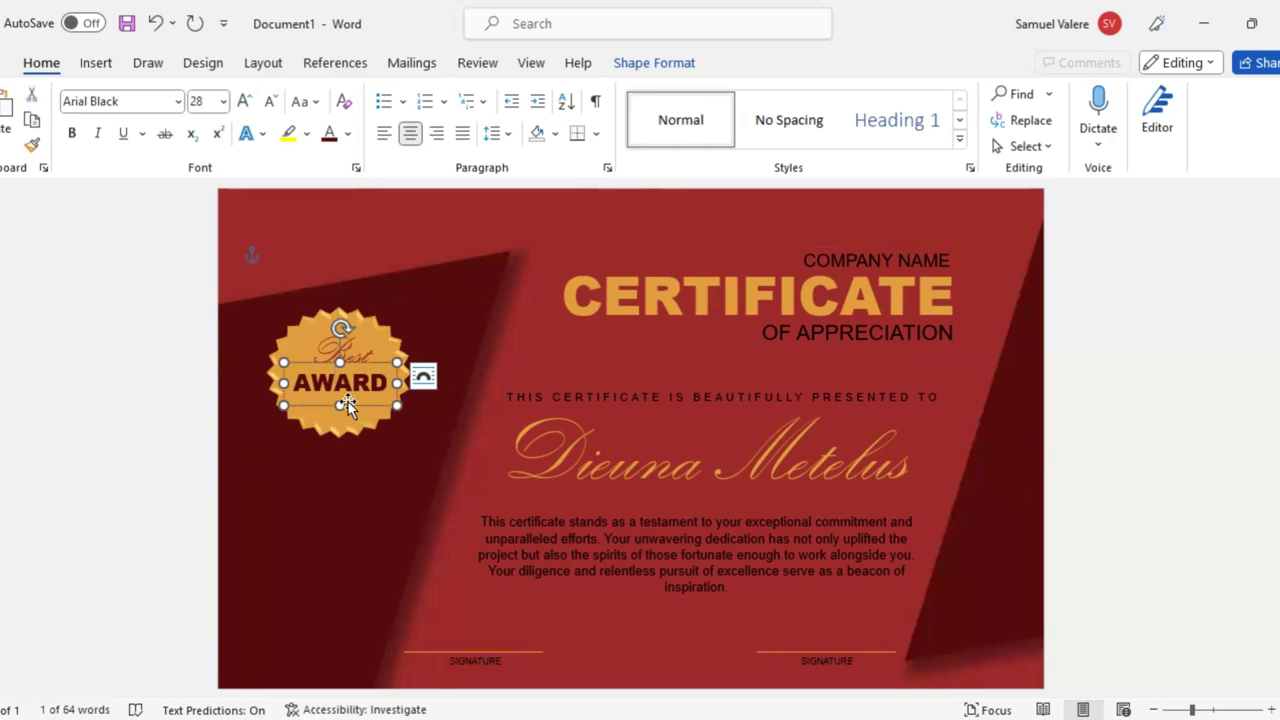
{"action": "left_click", "coordinate": [348, 402]}
{"action": "left_click_drag", "start_coordinate": [348, 402], "coordinate": [349, 401]}
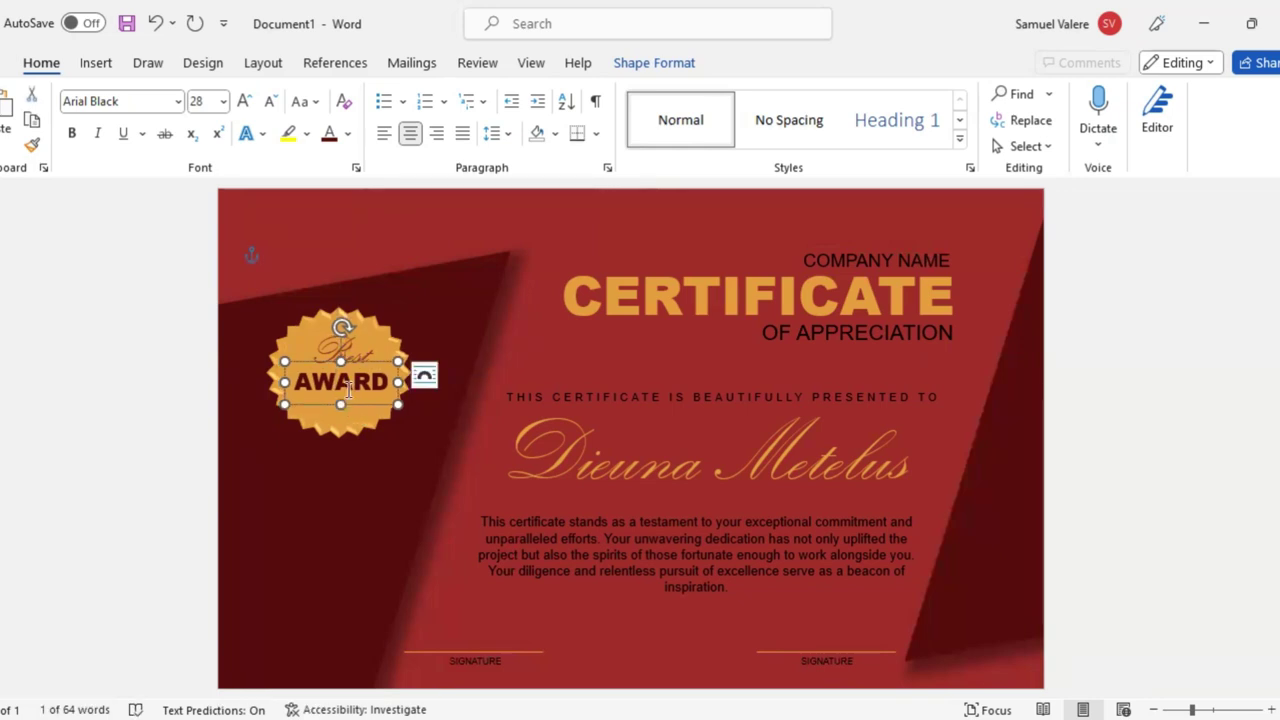
{"action": "left_click", "coordinate": [356, 350], "text": "shift"}
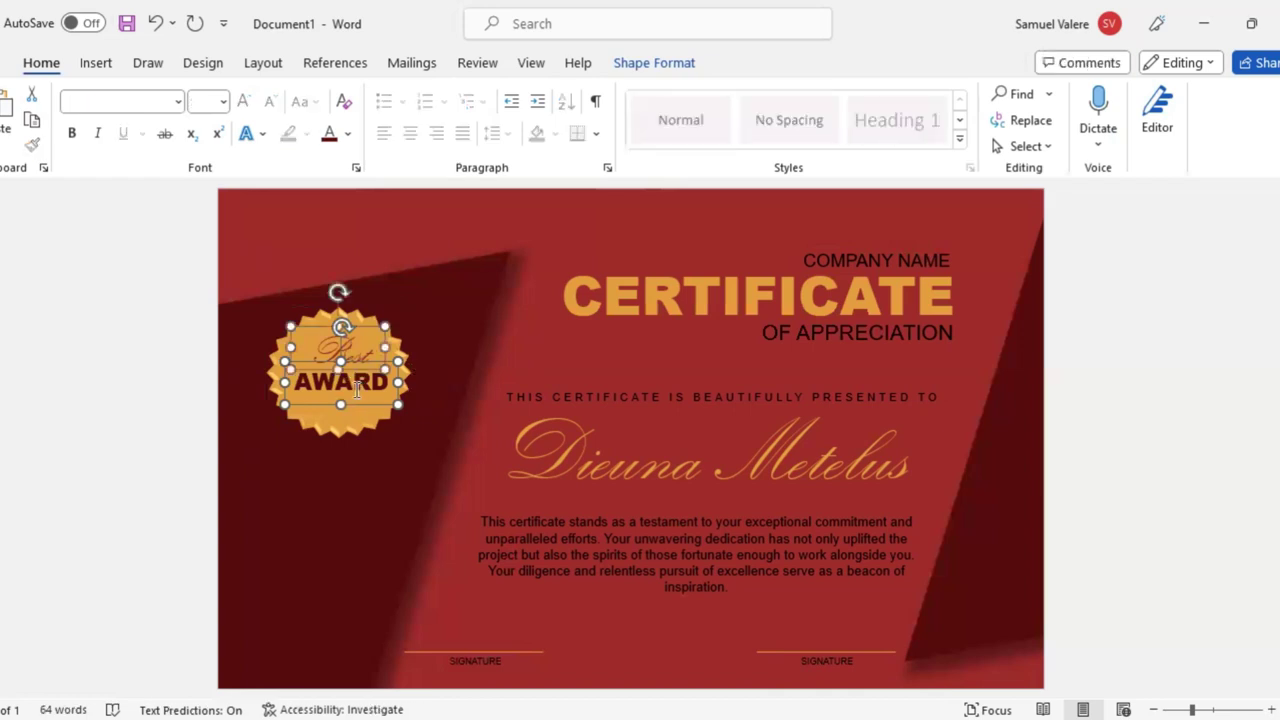
{"action": "key", "text": "Down"}
{"action": "key", "text": "Down"}
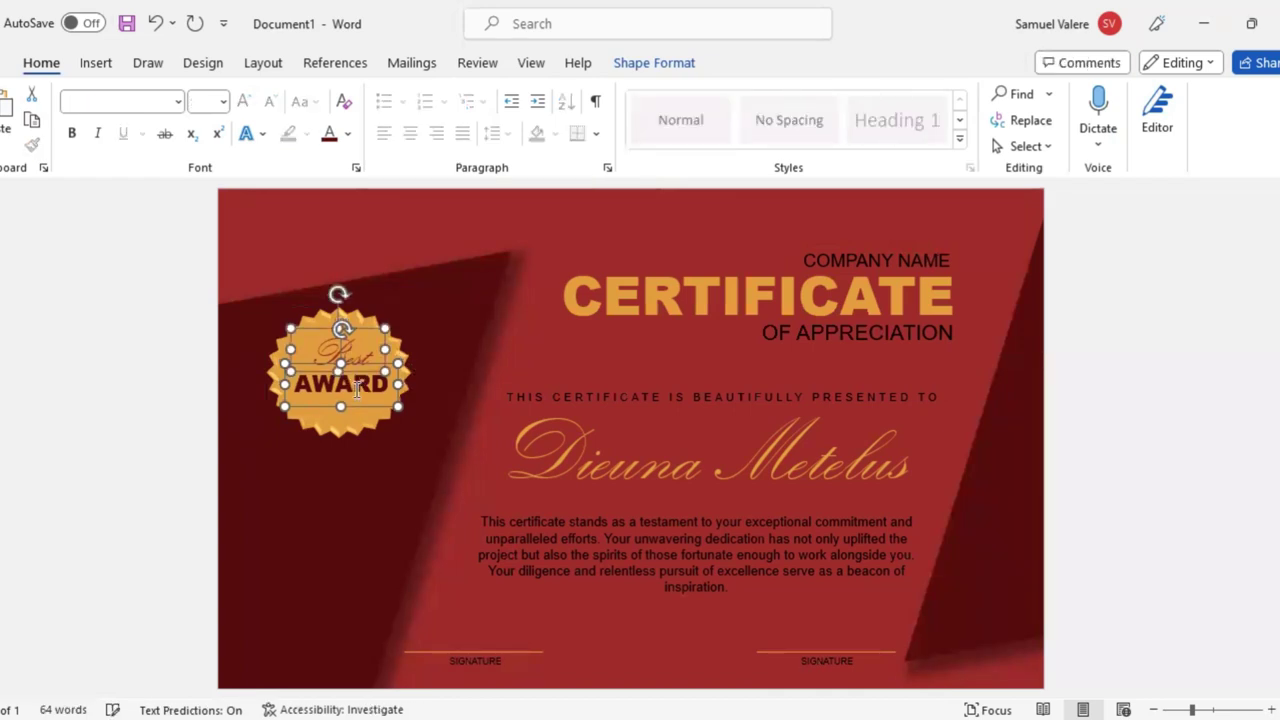
{"action": "key", "text": "Down"}
{"action": "key", "text": "Down"}
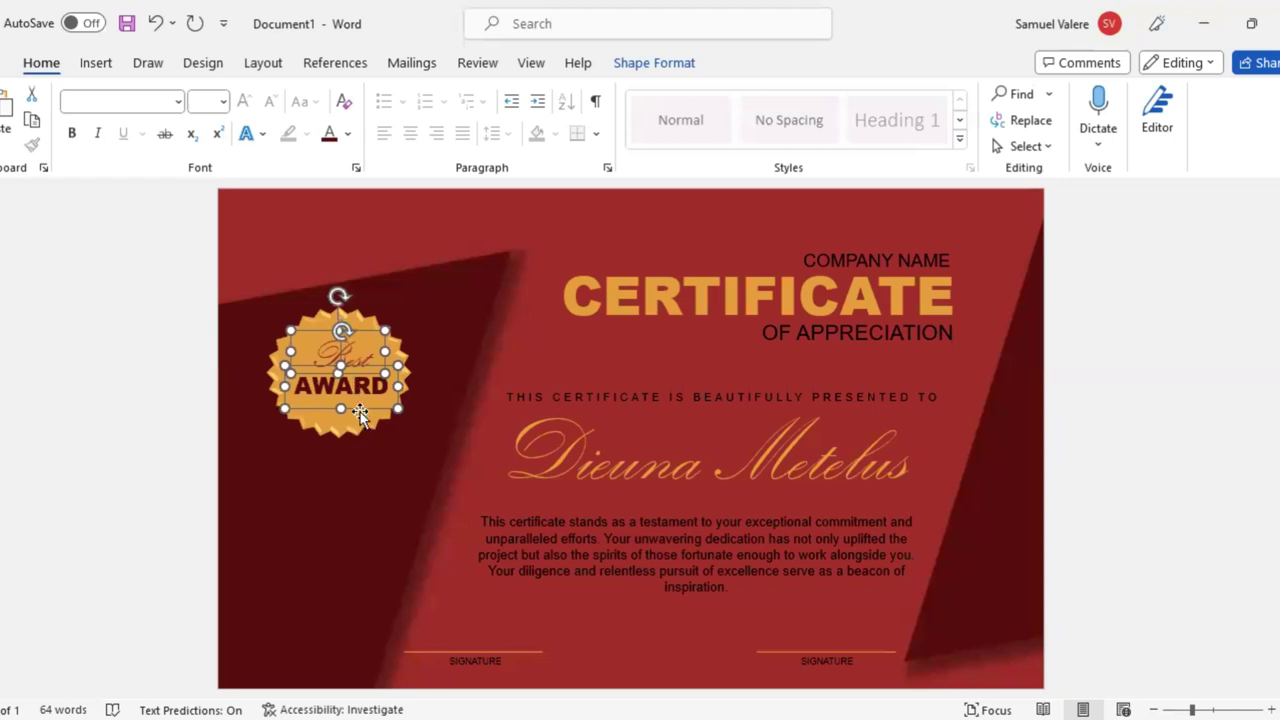
Group the star with both text boxes and move the badge slightly down-left
{"action": "left_click", "coordinate": [360, 427]}
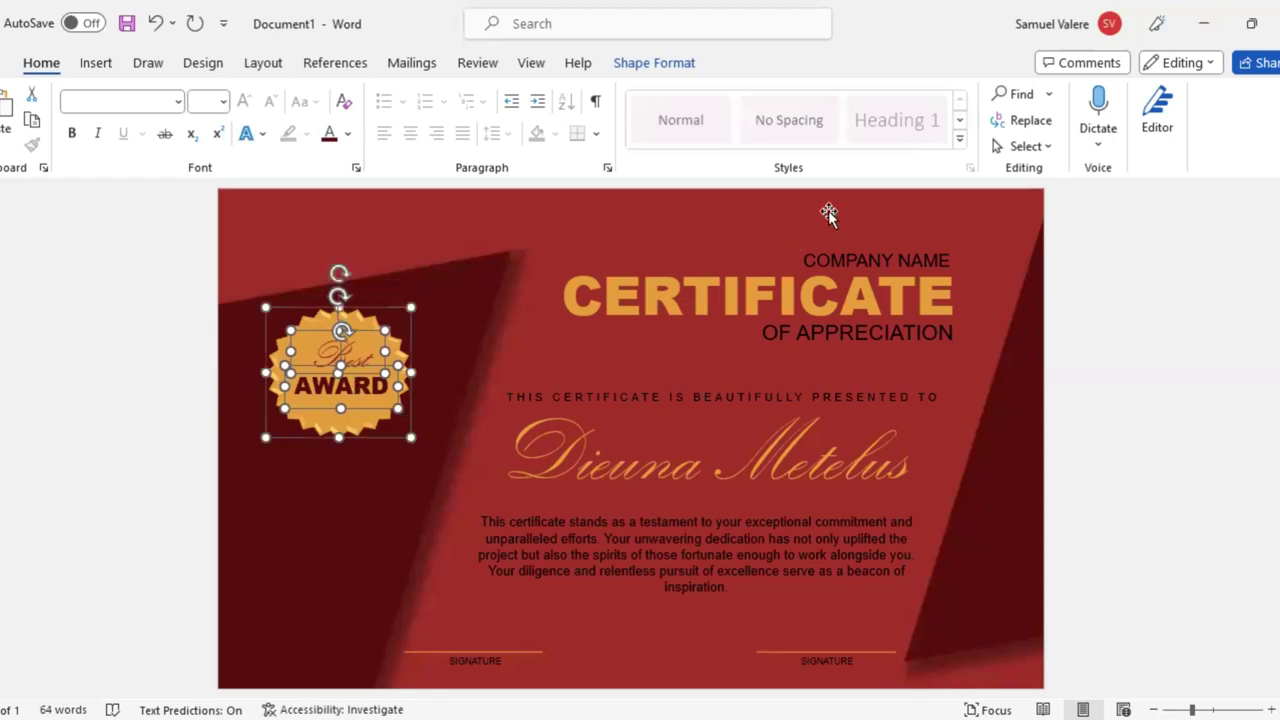
{"action": "left_click", "coordinate": [650, 66]}
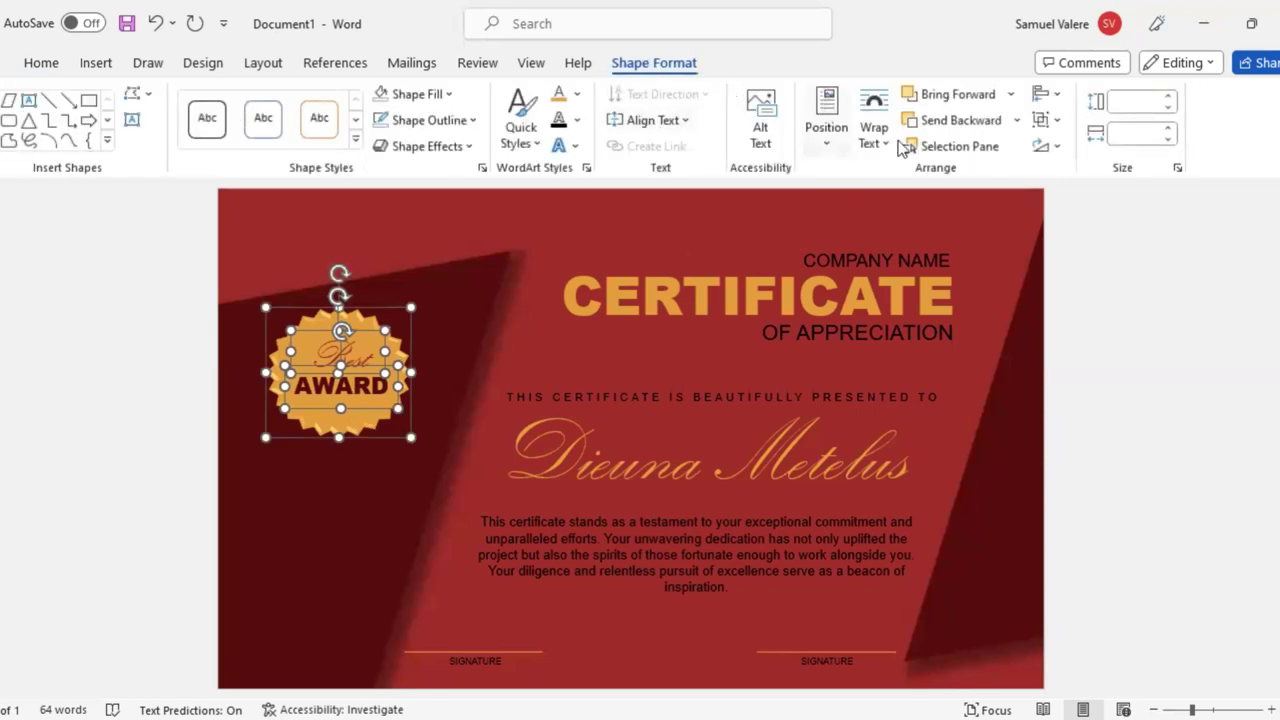
{"action": "left_click", "coordinate": [1050, 121]}
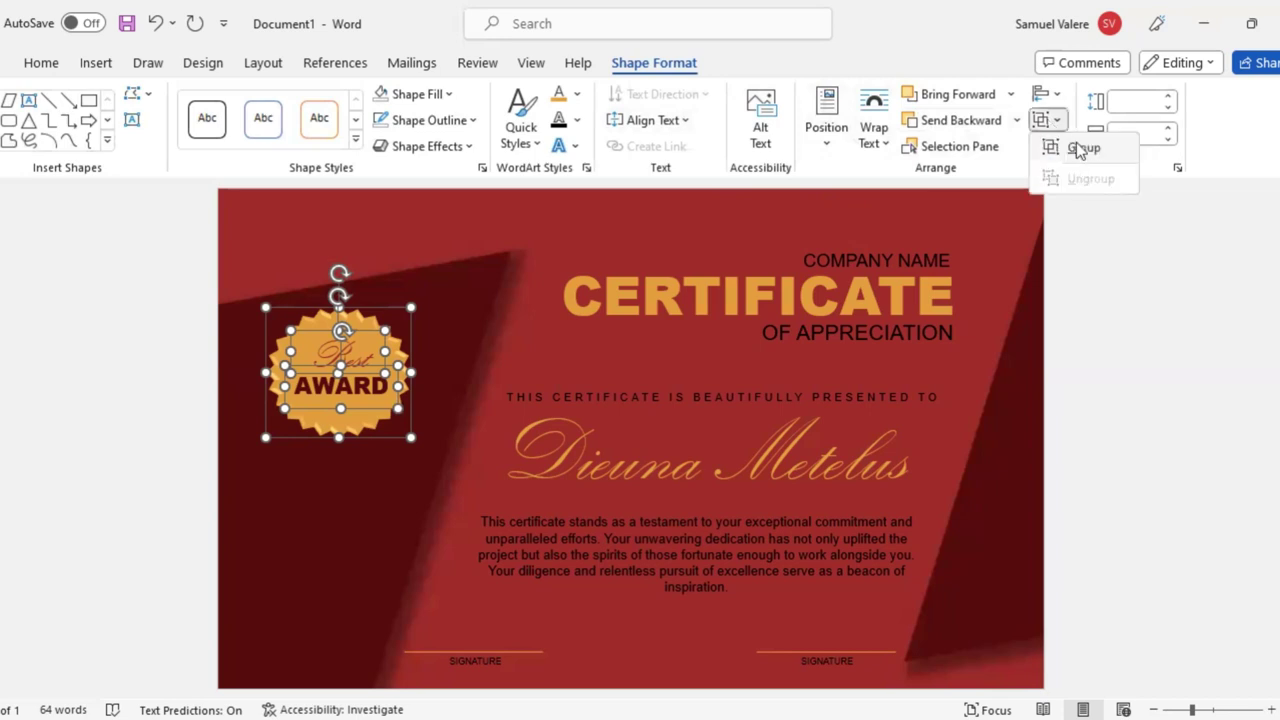
{"action": "left_click", "coordinate": [1076, 142]}
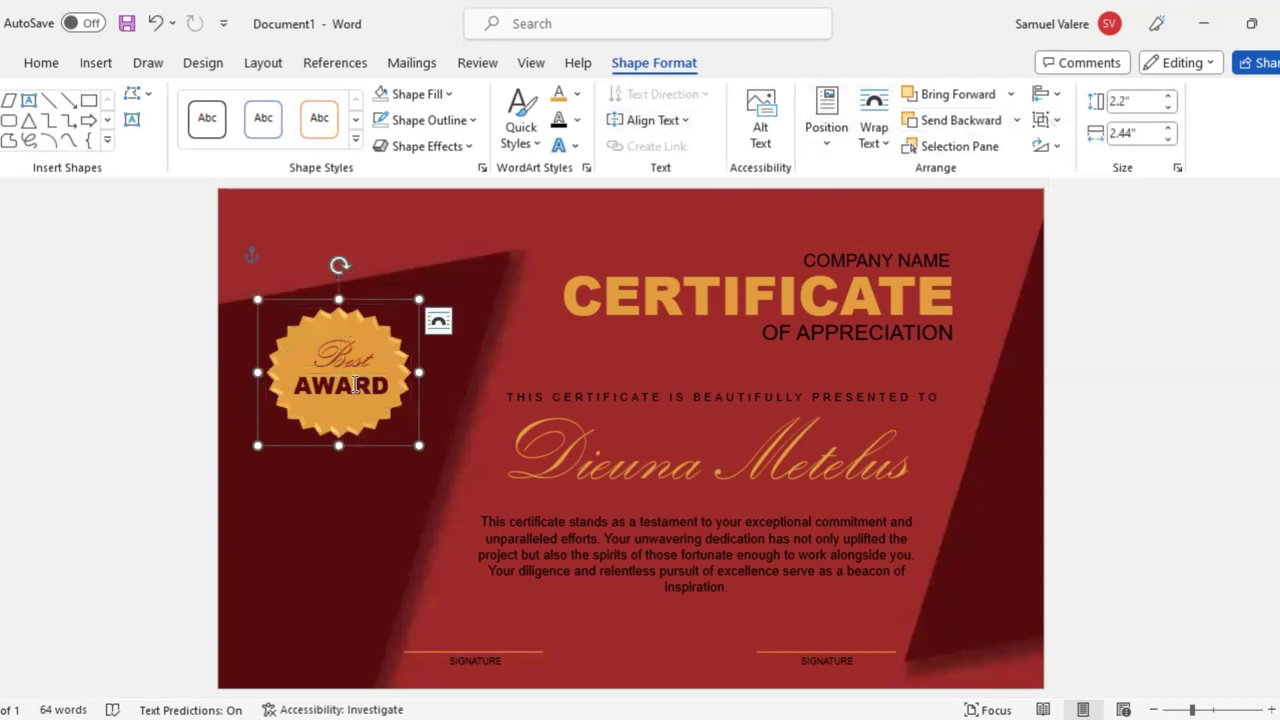
{"action": "left_click_drag", "start_coordinate": [349, 425], "coordinate": [329, 442]}
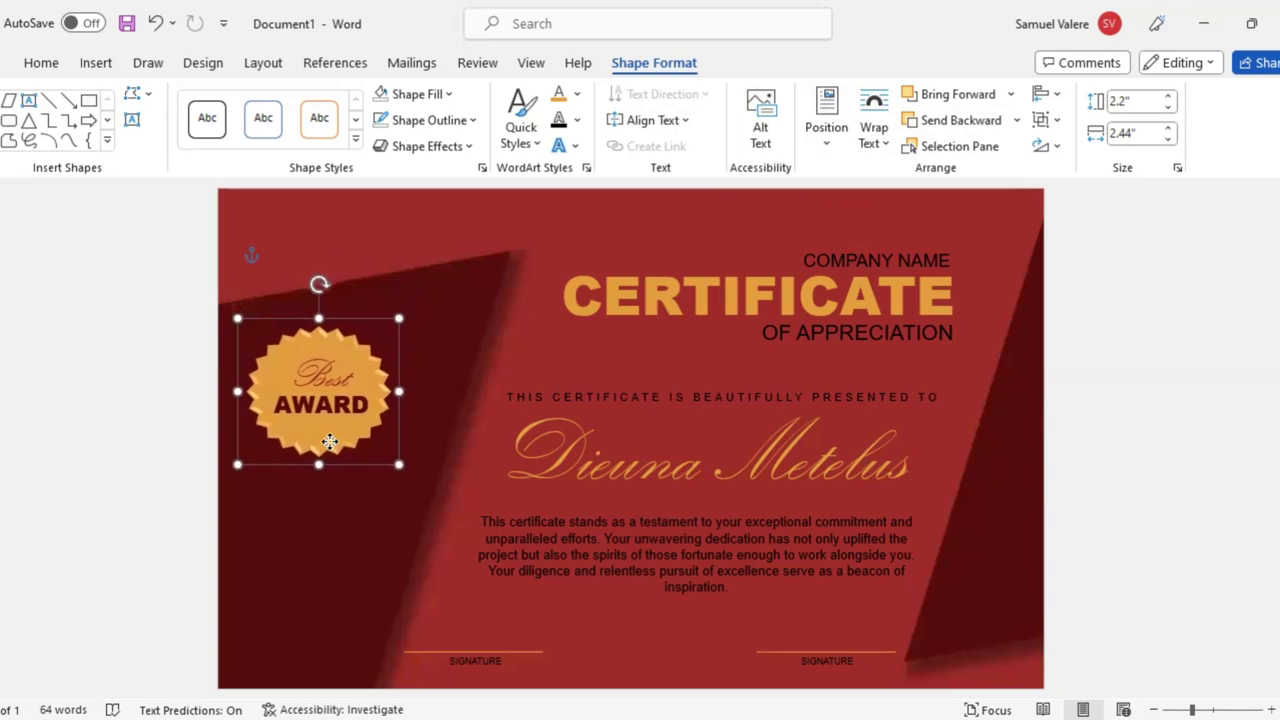
Draw an Arrow: Chevron over the seal and rotate it 90° to stand upright as a ribbon
{"action": "left_click", "coordinate": [108, 143]}
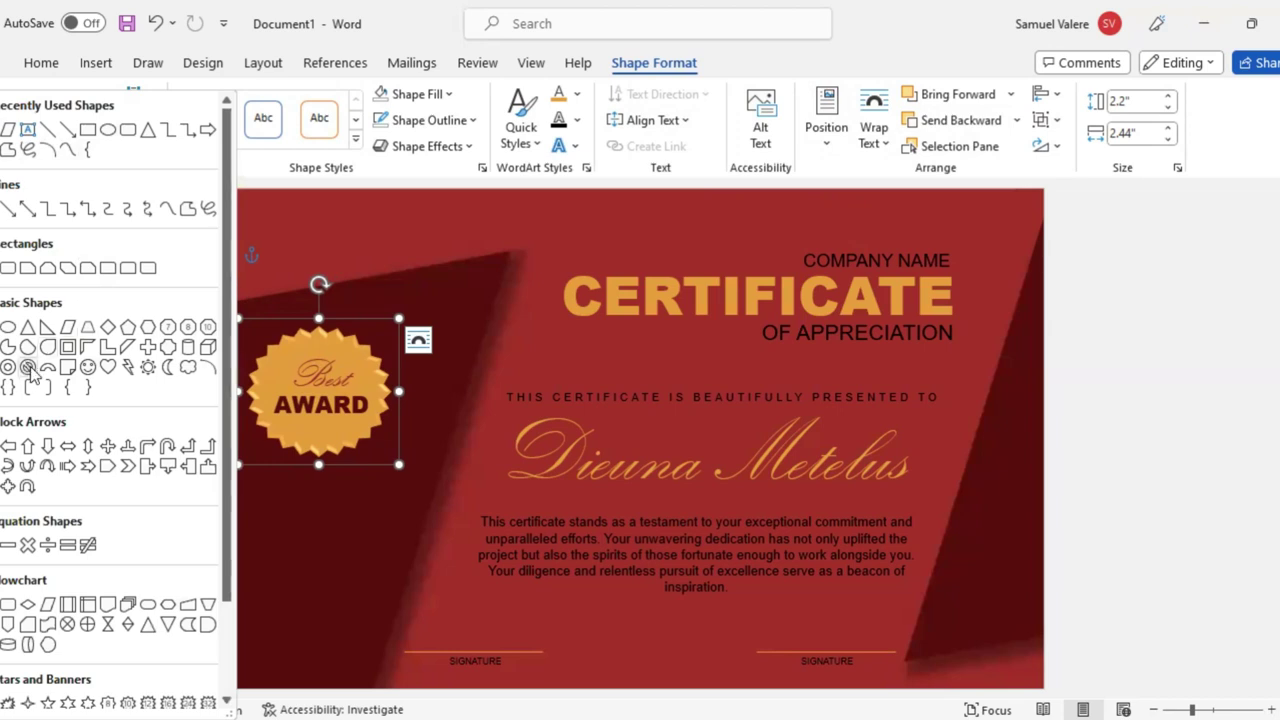
{"action": "scroll", "coordinate": [100, 355], "scroll_direction": "down", "scroll_amount": 2}
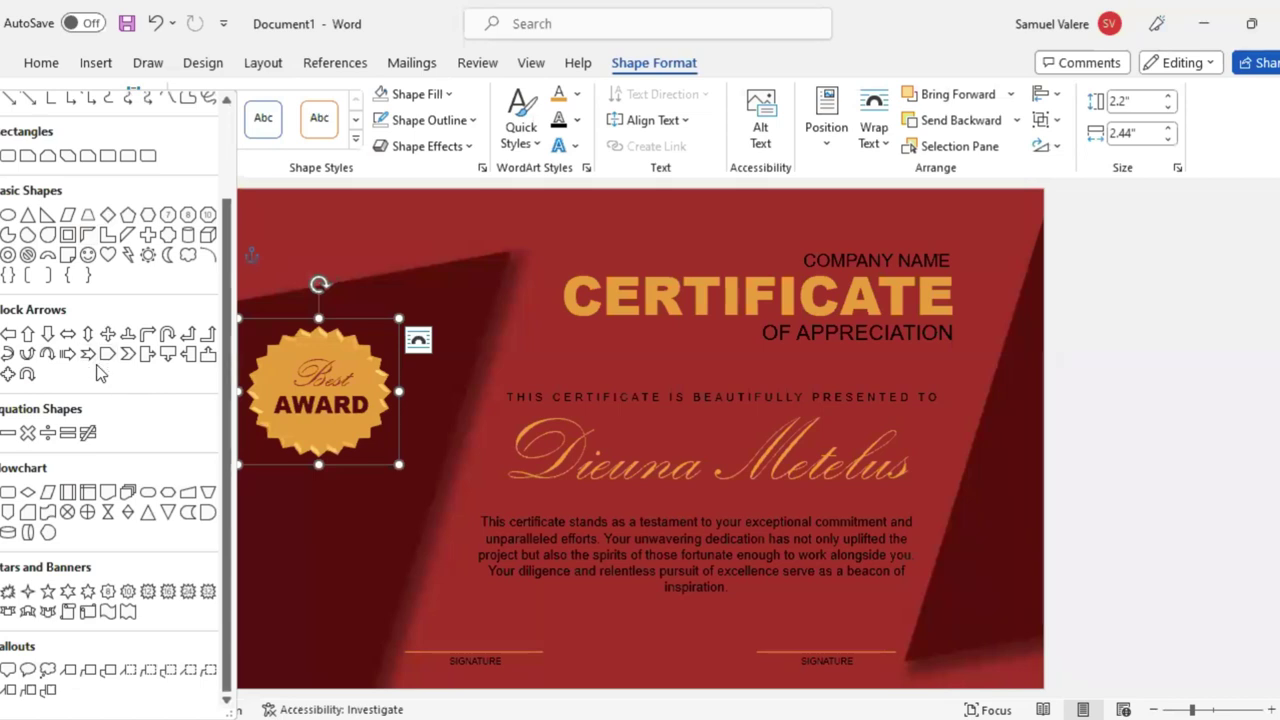
{"action": "left_click", "coordinate": [127, 354]}
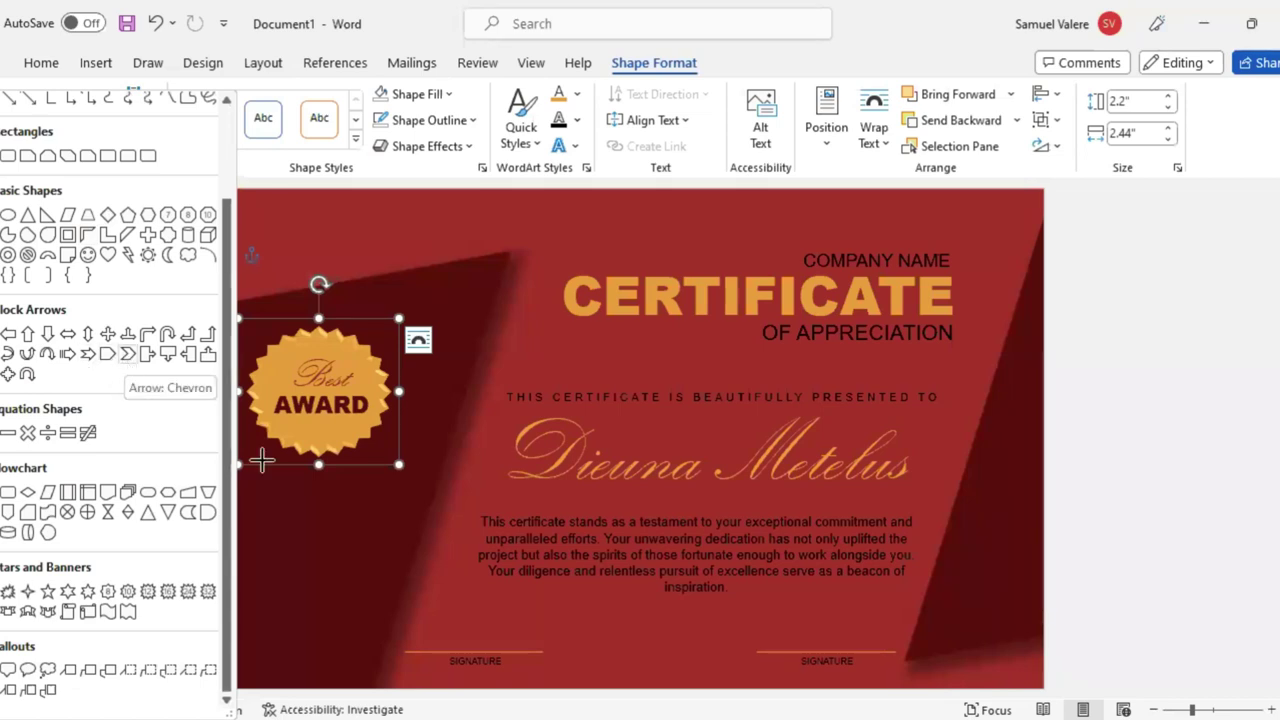
{"action": "mouse_move", "coordinate": [305, 305]}
{"action": "left_mouse_down"}
{"action": "mouse_move", "coordinate": [404, 463]}
{"action": "mouse_move", "coordinate": [682, 424]}
{"action": "mouse_move", "coordinate": [610, 395]}
{"action": "left_mouse_up"}
{"action": "mouse_move", "coordinate": [457, 271]}
{"action": "left_mouse_down"}
{"action": "mouse_move", "coordinate": [425, 349]}
{"action": "mouse_move", "coordinate": [251, 400]}
{"action": "mouse_move", "coordinate": [298, 385]}
{"action": "left_mouse_up"}
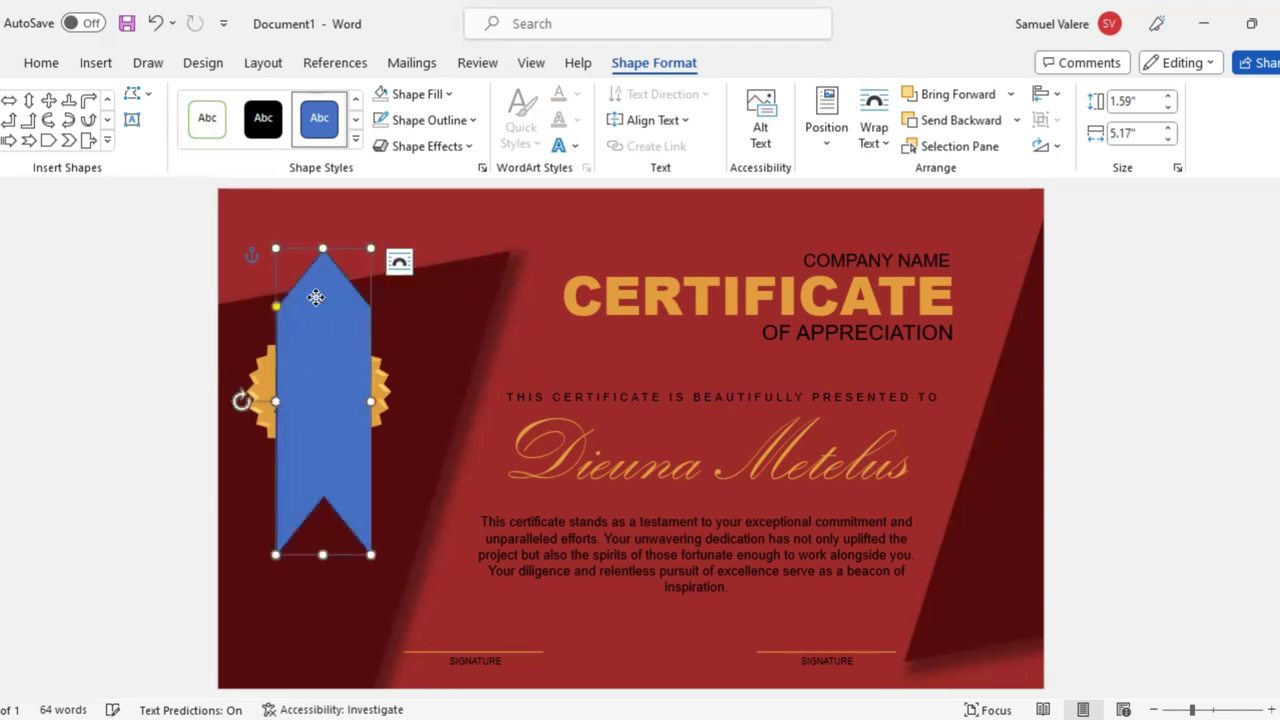
Delete the ribbon's top edit point and move the ribbon up over the seal
{"action": "right_click", "coordinate": [316, 300]}
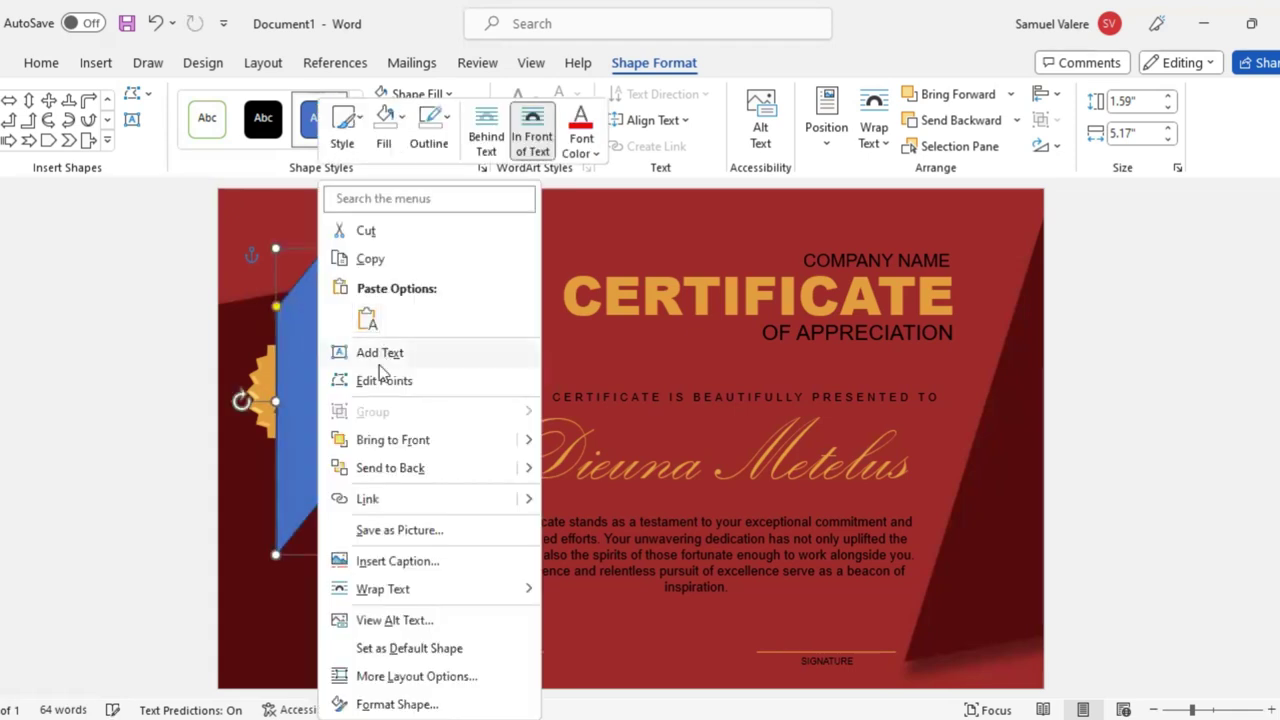
{"action": "left_click", "coordinate": [365, 380]}
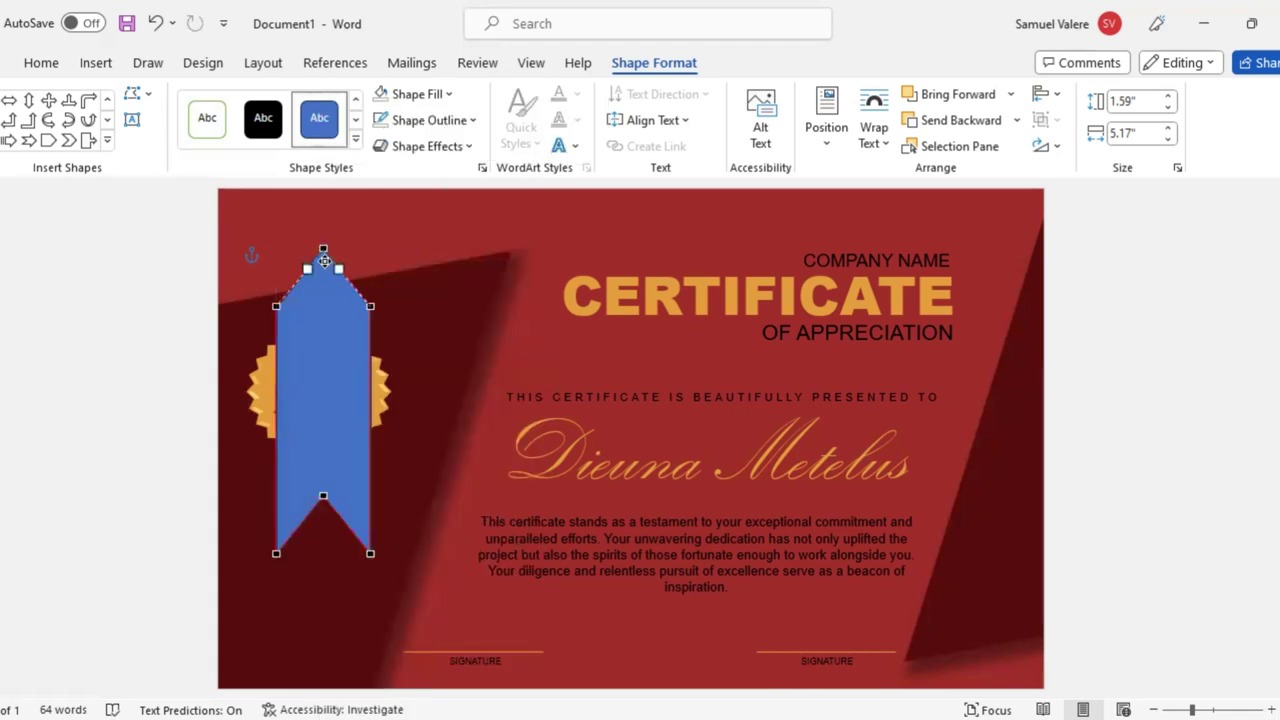
{"action": "left_click_drag", "start_coordinate": [323, 250], "coordinate": [321, 301]}
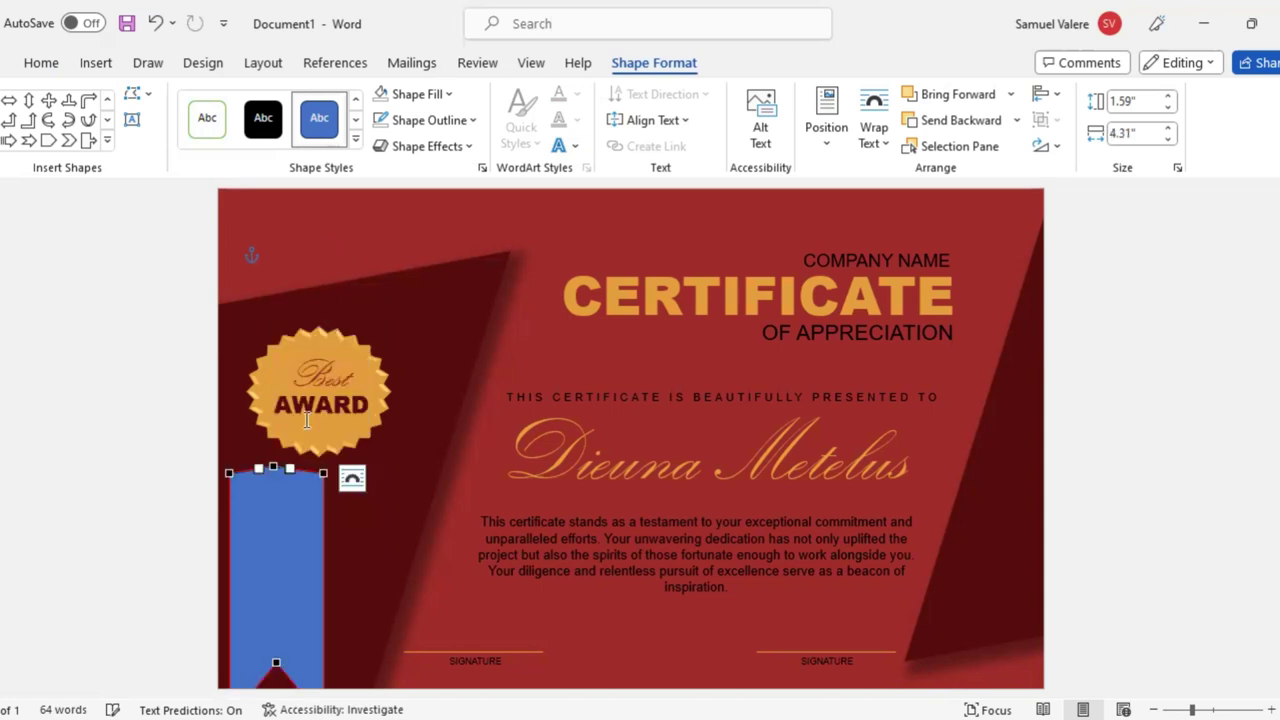
{"action": "right_click", "coordinate": [276, 468]}
{"action": "left_click", "coordinate": [343, 511]}
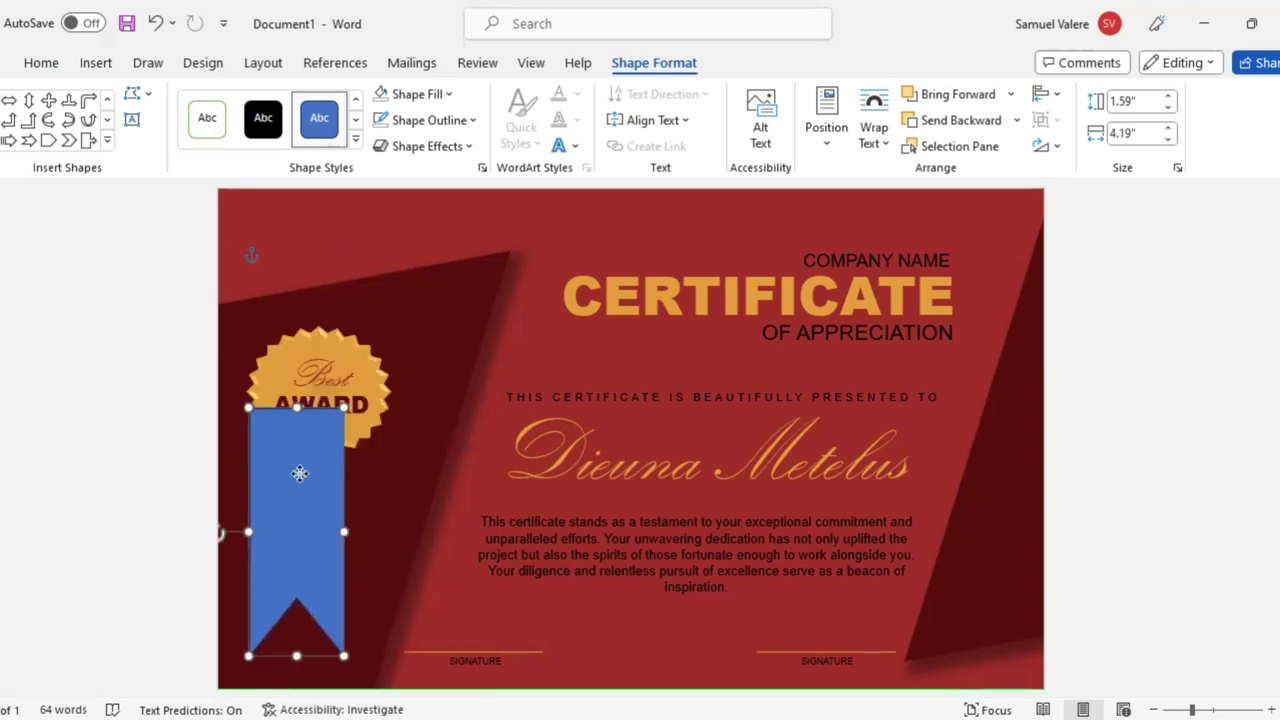
{"action": "mouse_move", "coordinate": [300, 470]}
{"action": "left_mouse_down"}
{"action": "mouse_move", "coordinate": [312, 357]}
{"action": "mouse_move", "coordinate": [312, 371]}
{"action": "left_mouse_up"}
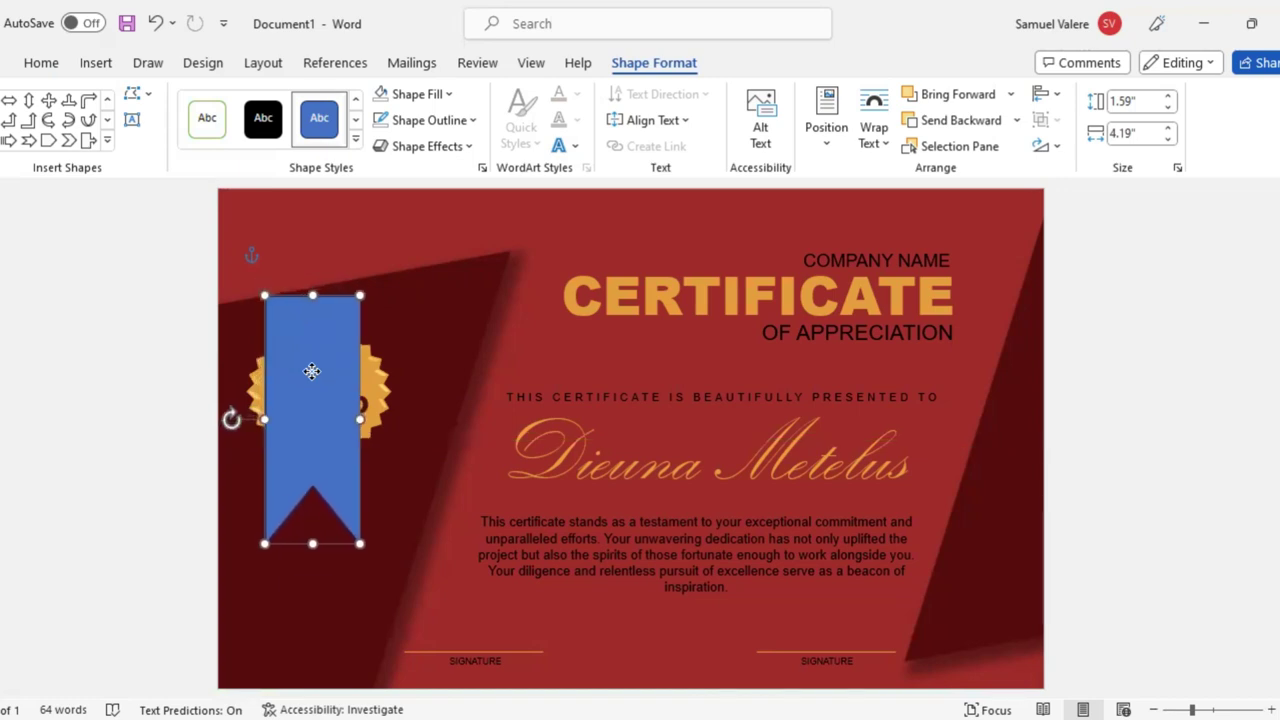
Raise the ribbon's top-right vertex for a slanted top and narrow it to 1.37" by 4.46"
{"action": "right_click", "coordinate": [341, 305]}
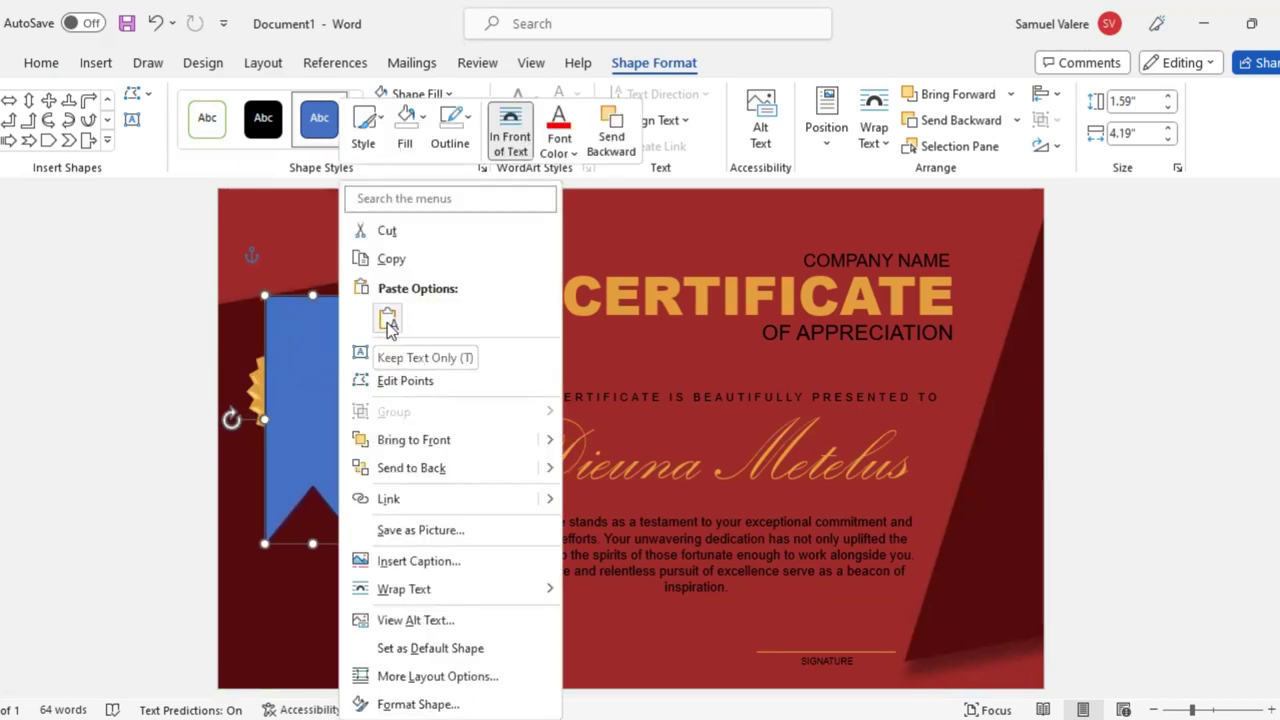
{"action": "left_click", "coordinate": [405, 382]}
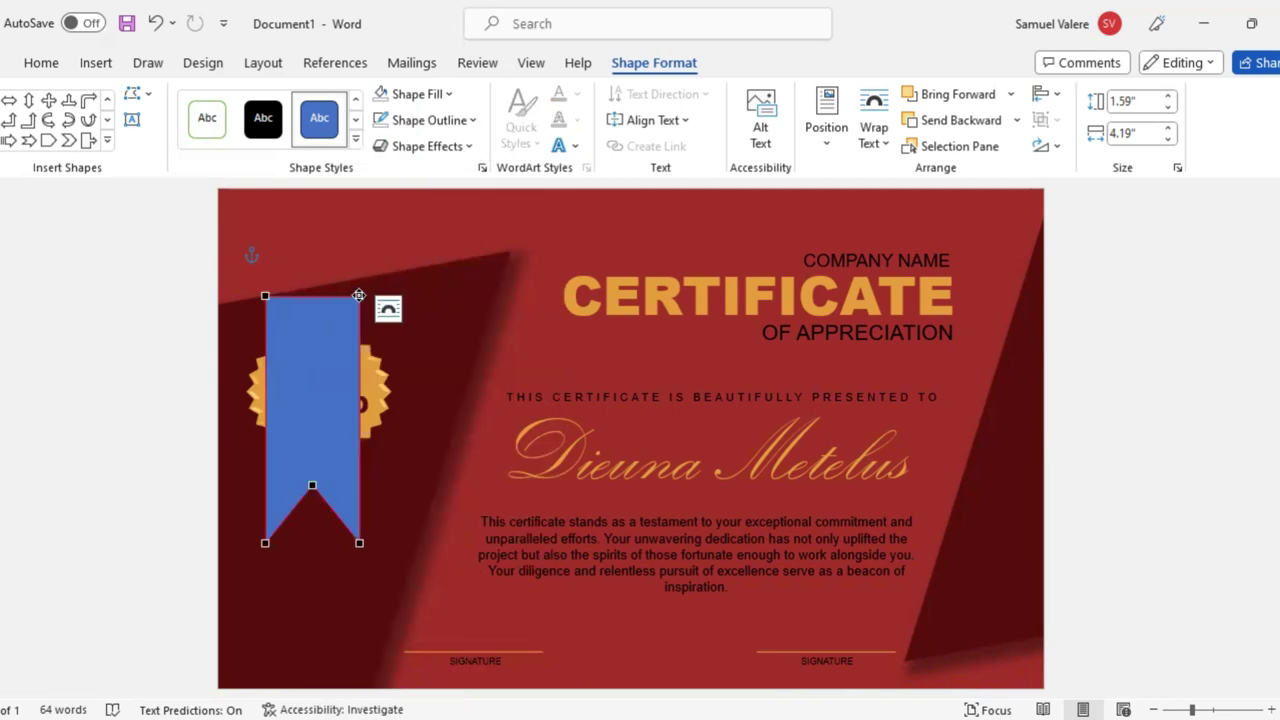
{"action": "left_click_drag", "start_coordinate": [359, 296], "coordinate": [359, 283]}
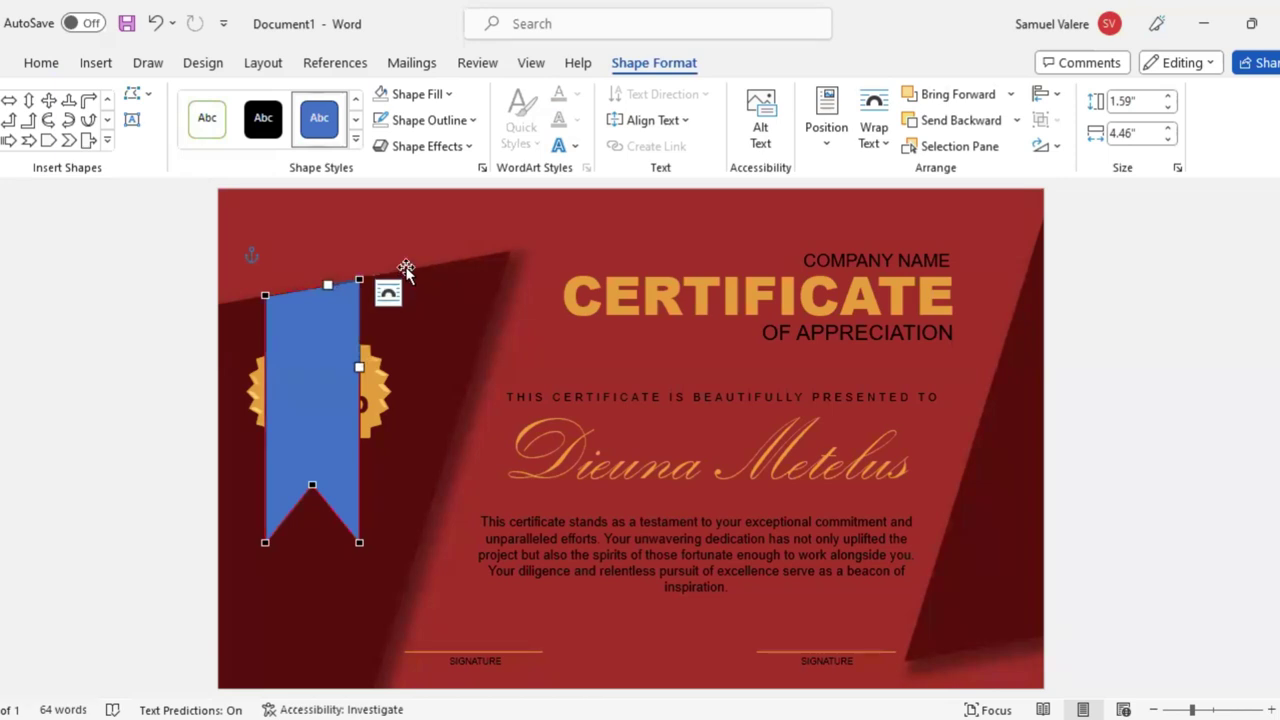
{"action": "left_click", "coordinate": [405, 300]}
{"action": "left_click", "coordinate": [319, 384]}
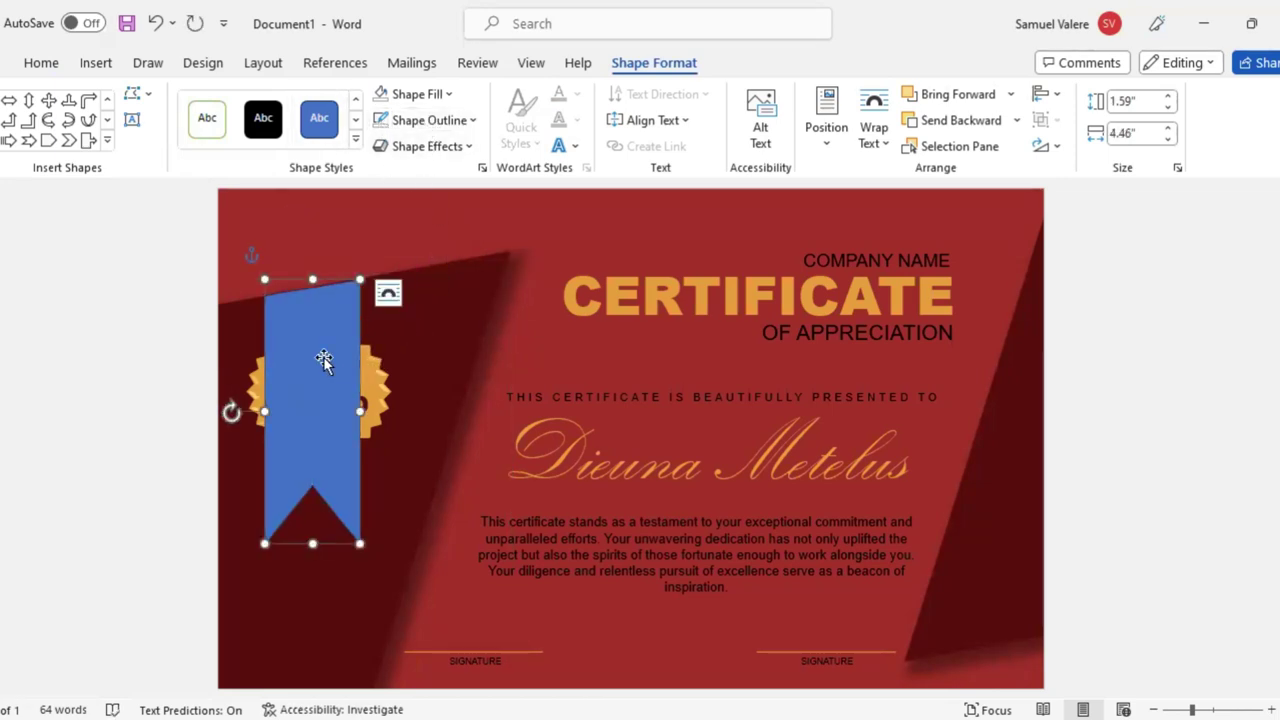
{"action": "left_click_drag", "start_coordinate": [359, 410], "coordinate": [341, 403]}
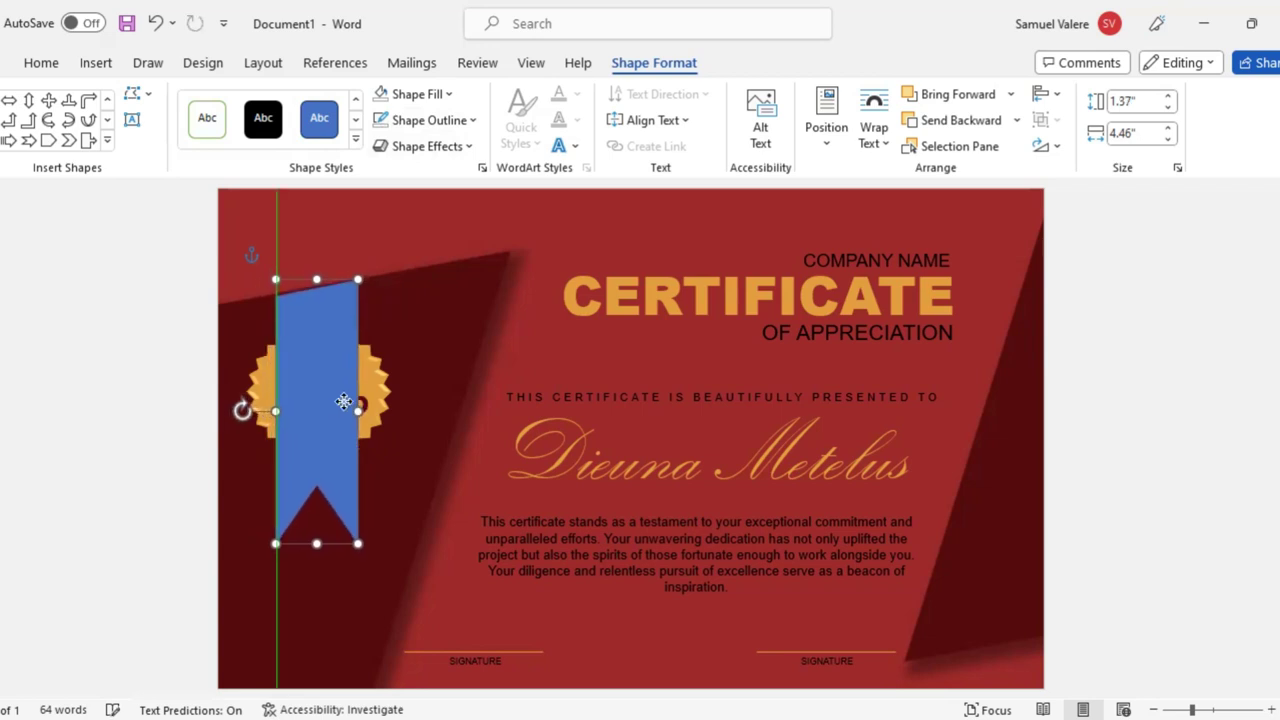
{"action": "left_click_drag", "start_coordinate": [341, 403], "coordinate": [343, 403]}
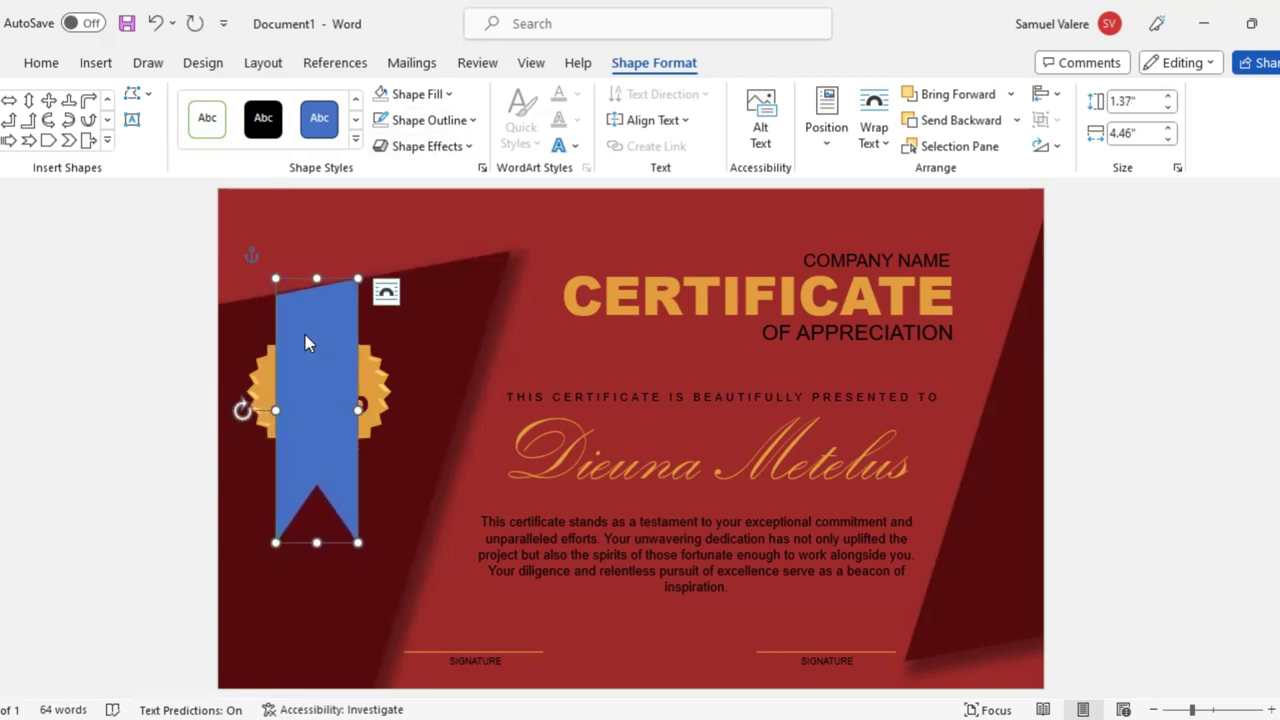
{"action": "right_click", "coordinate": [305, 335]}
{"action": "left_click", "coordinate": [365, 377]}
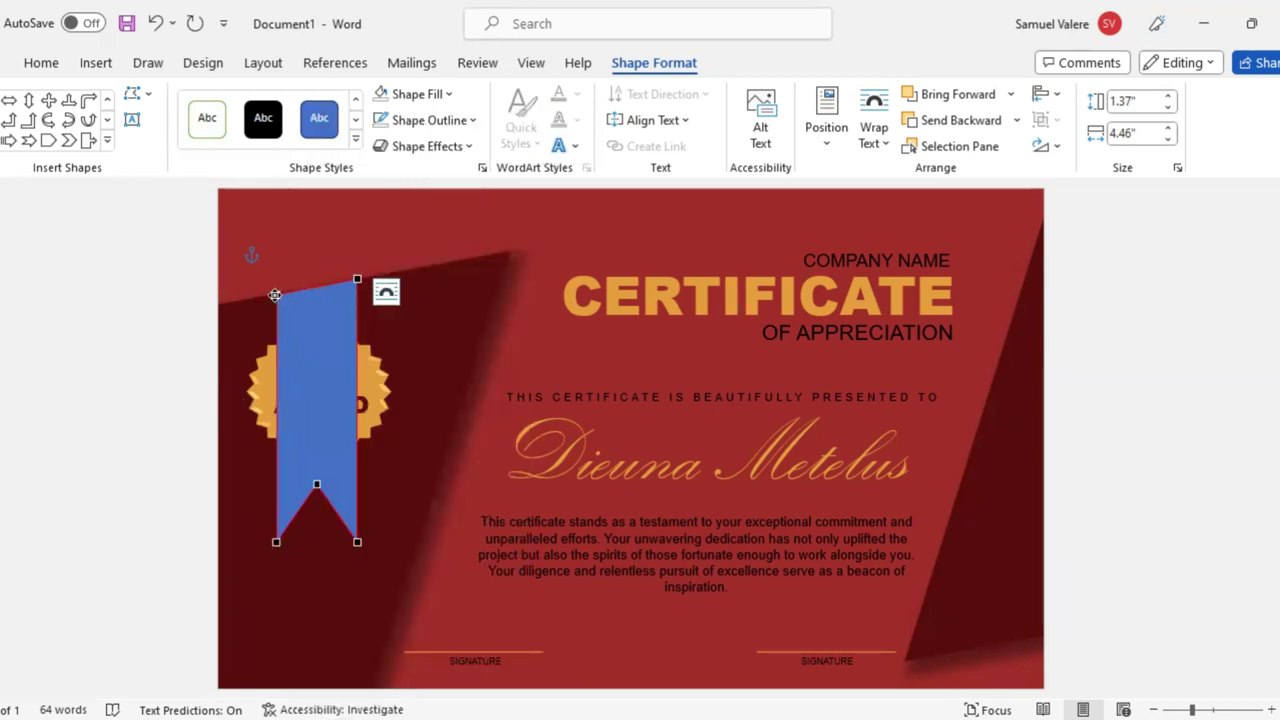
{"action": "left_click", "coordinate": [275, 295]}
{"action": "left_click", "coordinate": [414, 360]}
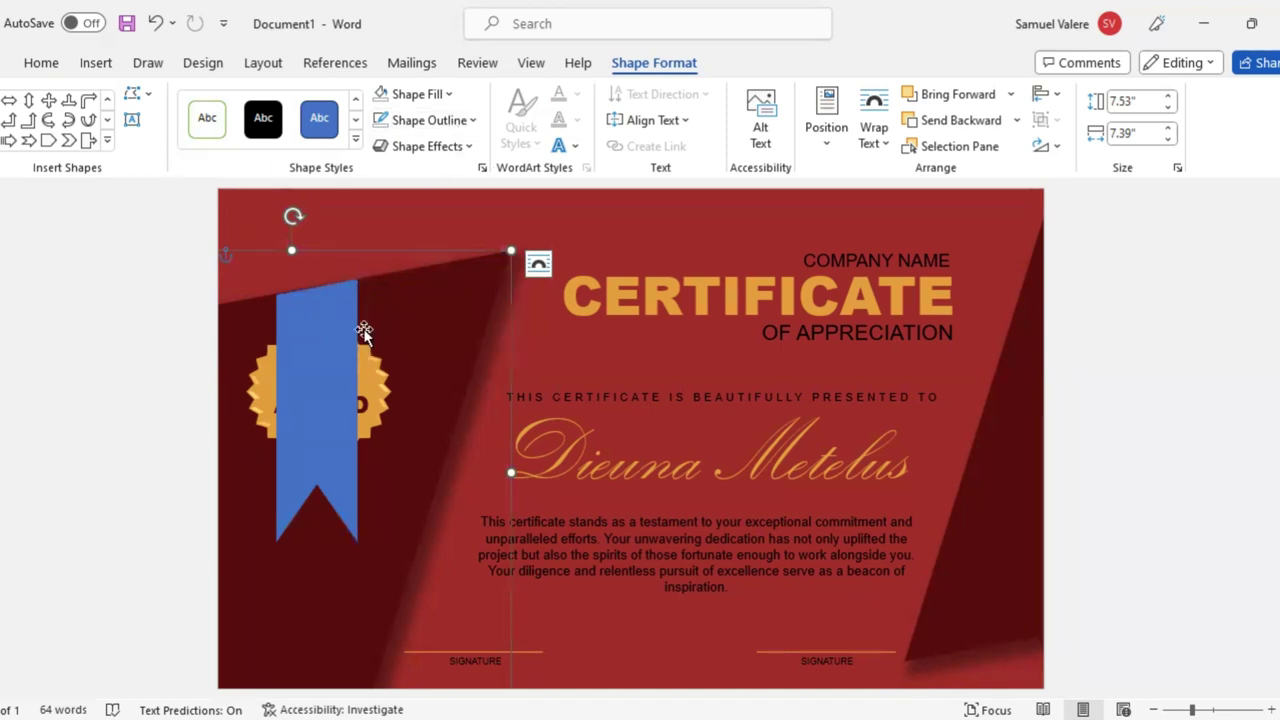
{"action": "left_click", "coordinate": [334, 337]}
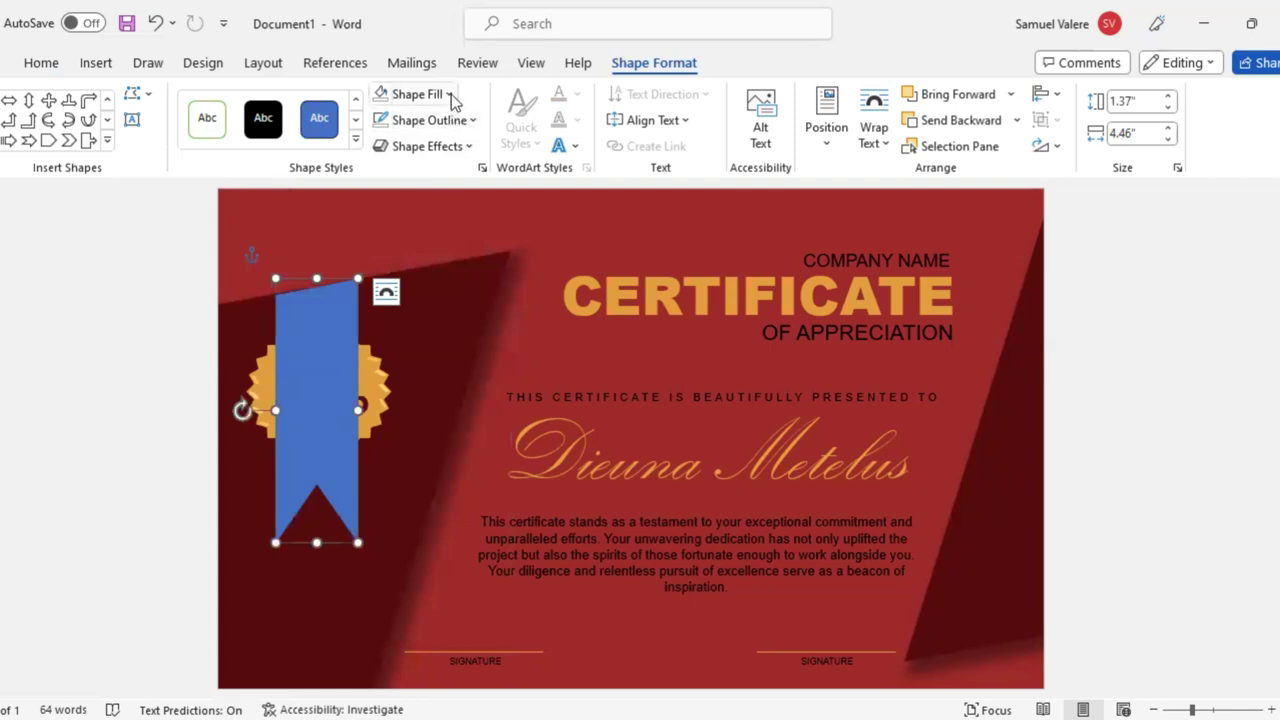
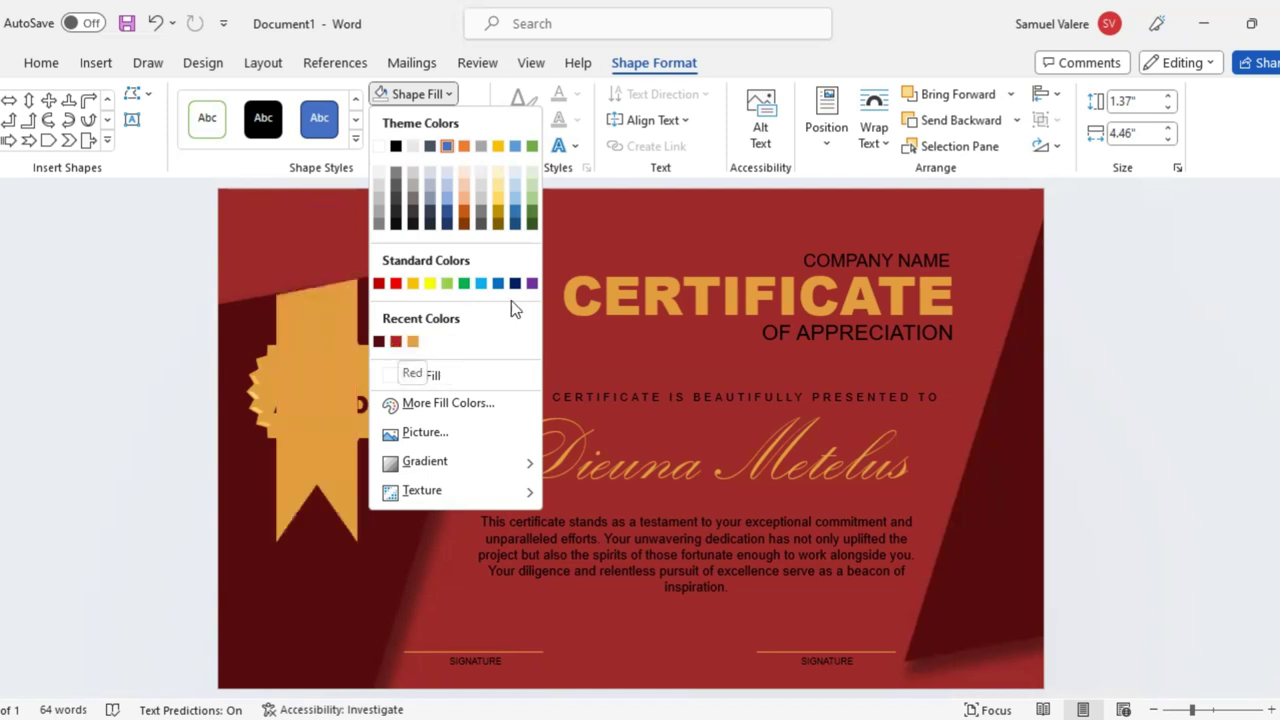
Fill the ribbon red, preview the bevel presets without applying one, and nudge the ribbon up slightly
{"action": "left_click", "coordinate": [396, 341]}
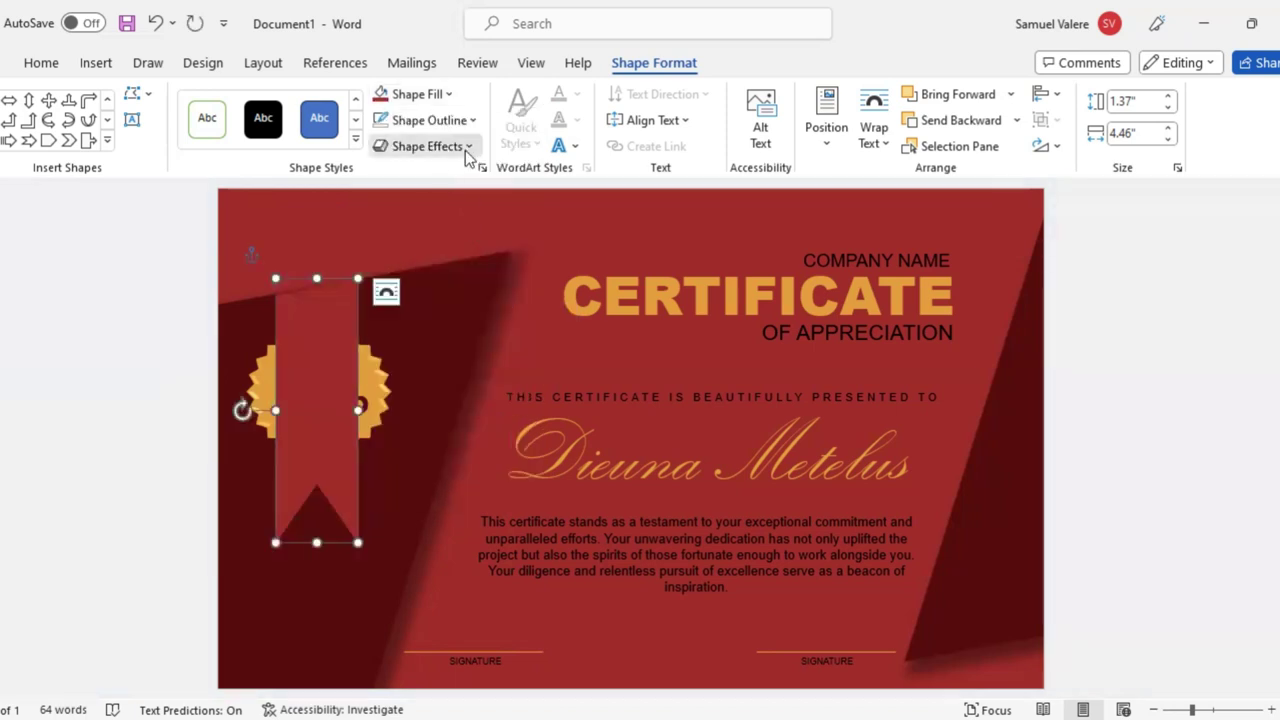
{"action": "left_click", "coordinate": [465, 150]}
{"action": "mouse_move", "coordinate": [500, 186]}
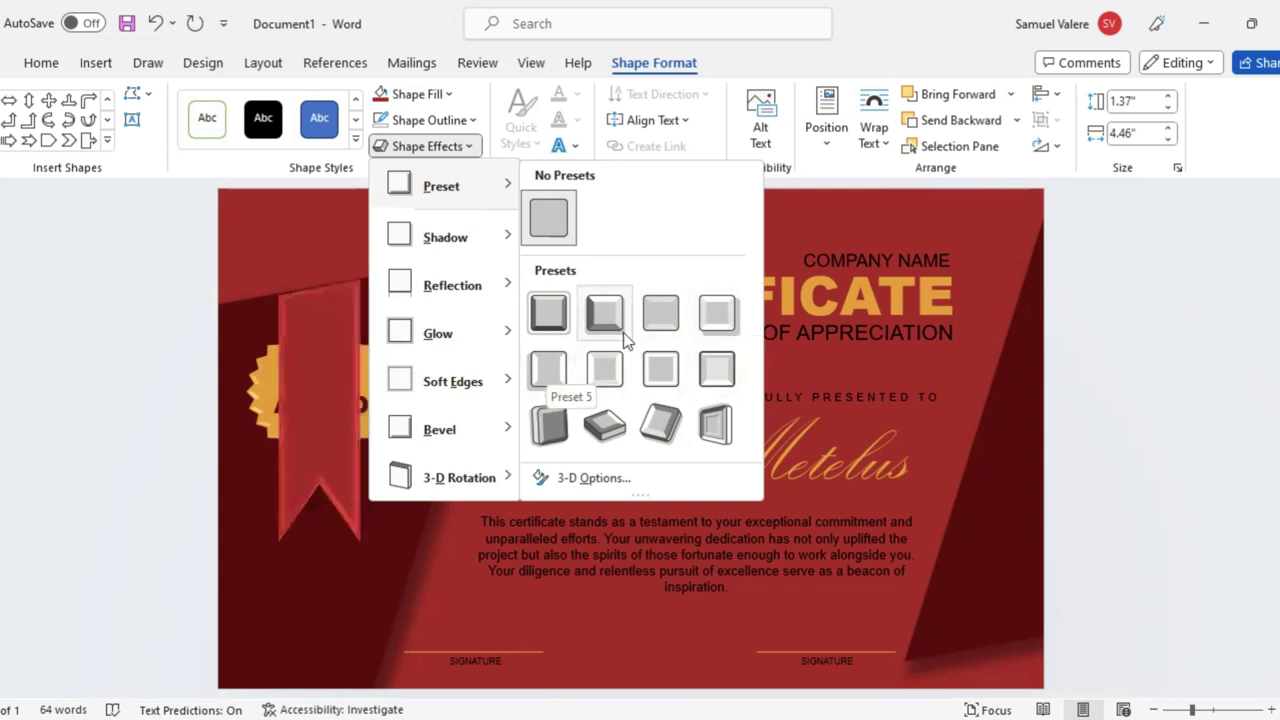
{"action": "key", "text": "Escape"}
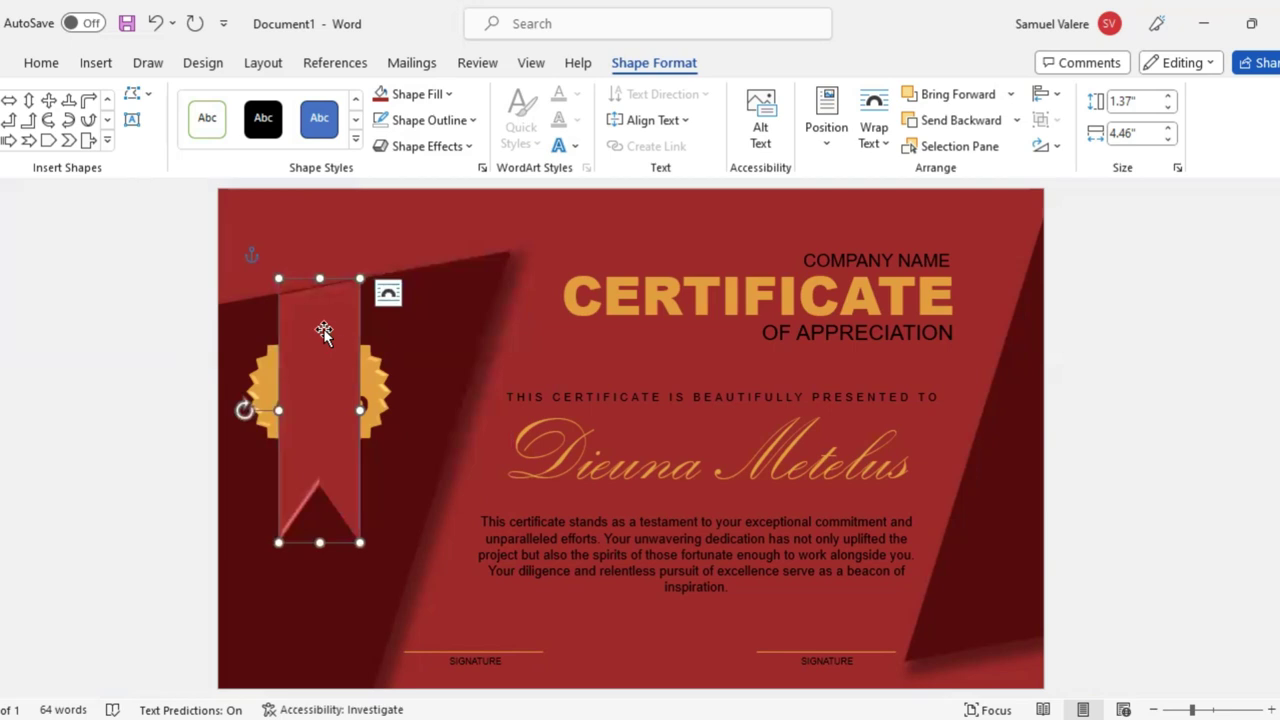
{"action": "left_click_drag", "start_coordinate": [319, 324], "coordinate": [319, 322]}
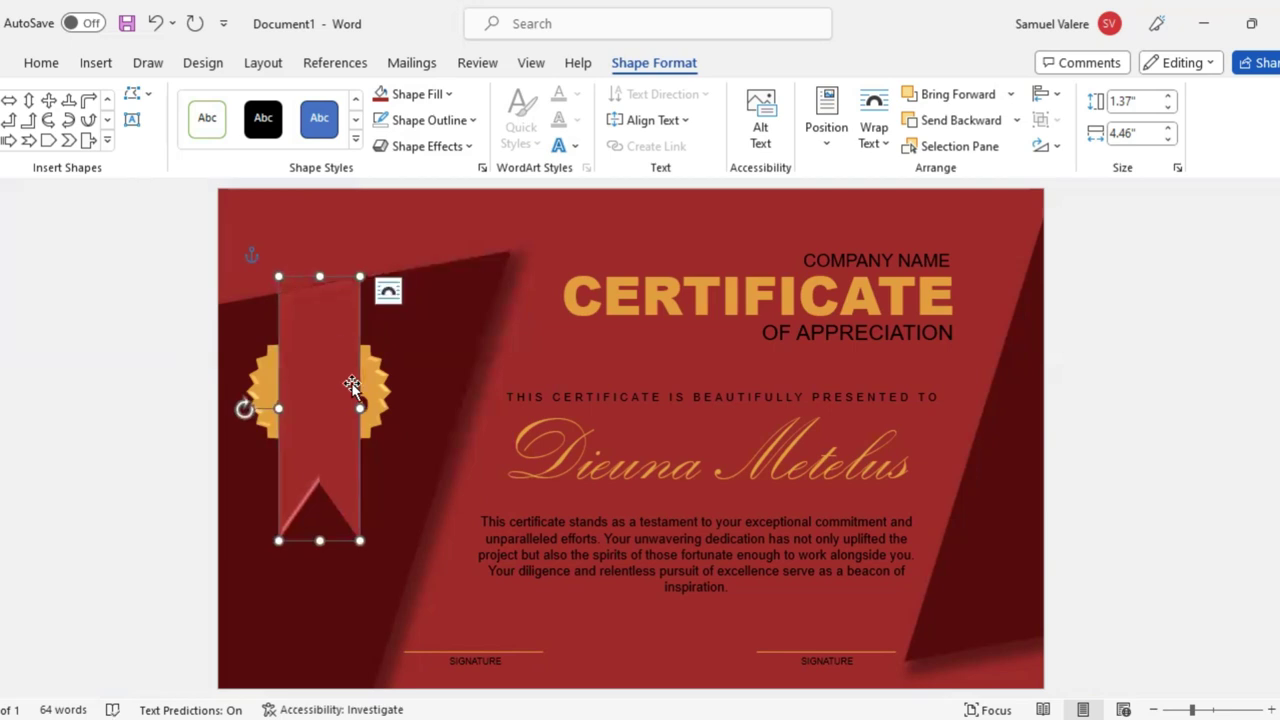
Send the ribbon behind the gold seal and widen it slightly to the right
{"action": "left_click", "coordinate": [935, 121]}
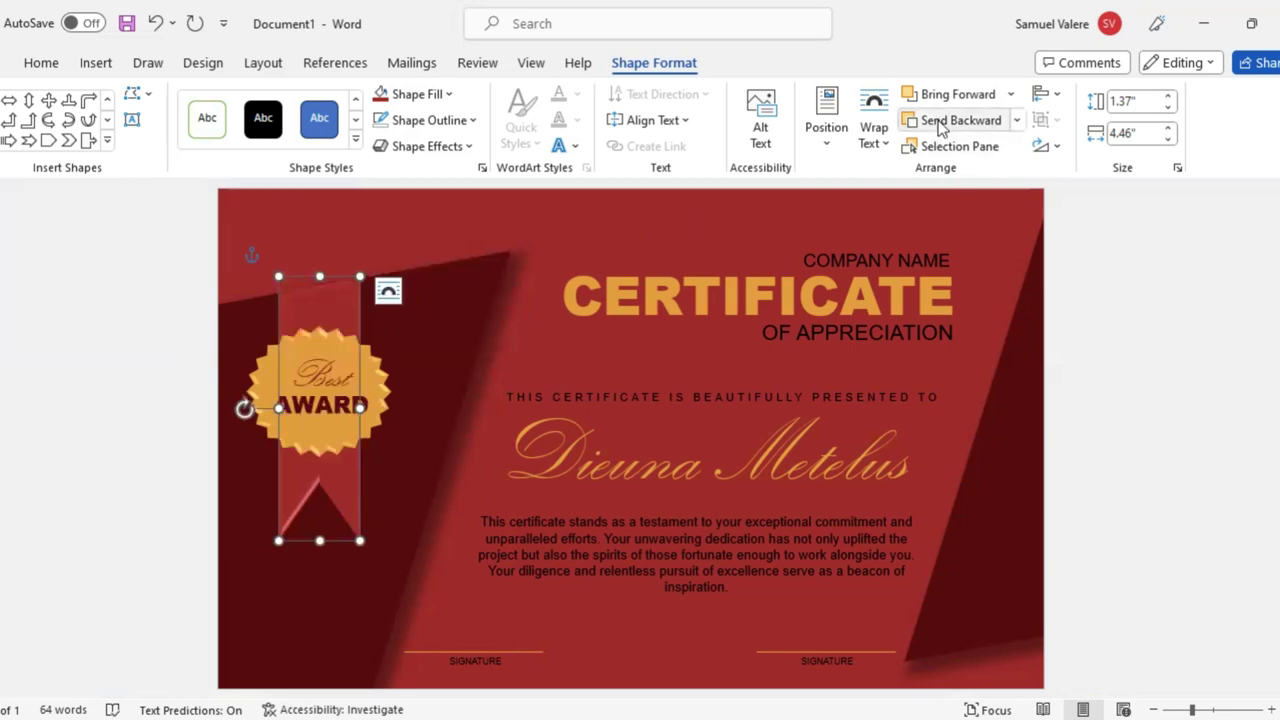
{"action": "left_click_drag", "start_coordinate": [360, 408], "coordinate": [366, 407]}
{"action": "left_click", "coordinate": [366, 405]}
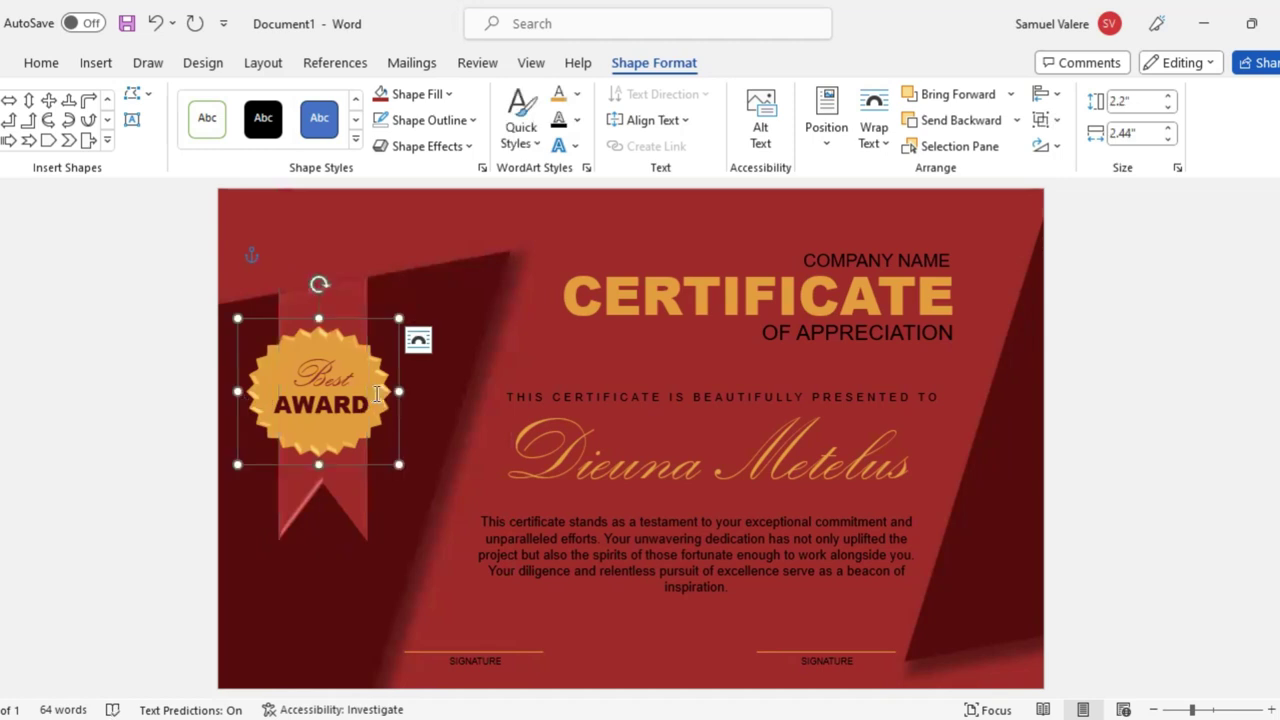
{"action": "right_click", "coordinate": [363, 350]}
{"action": "left_click", "coordinate": [363, 350]}
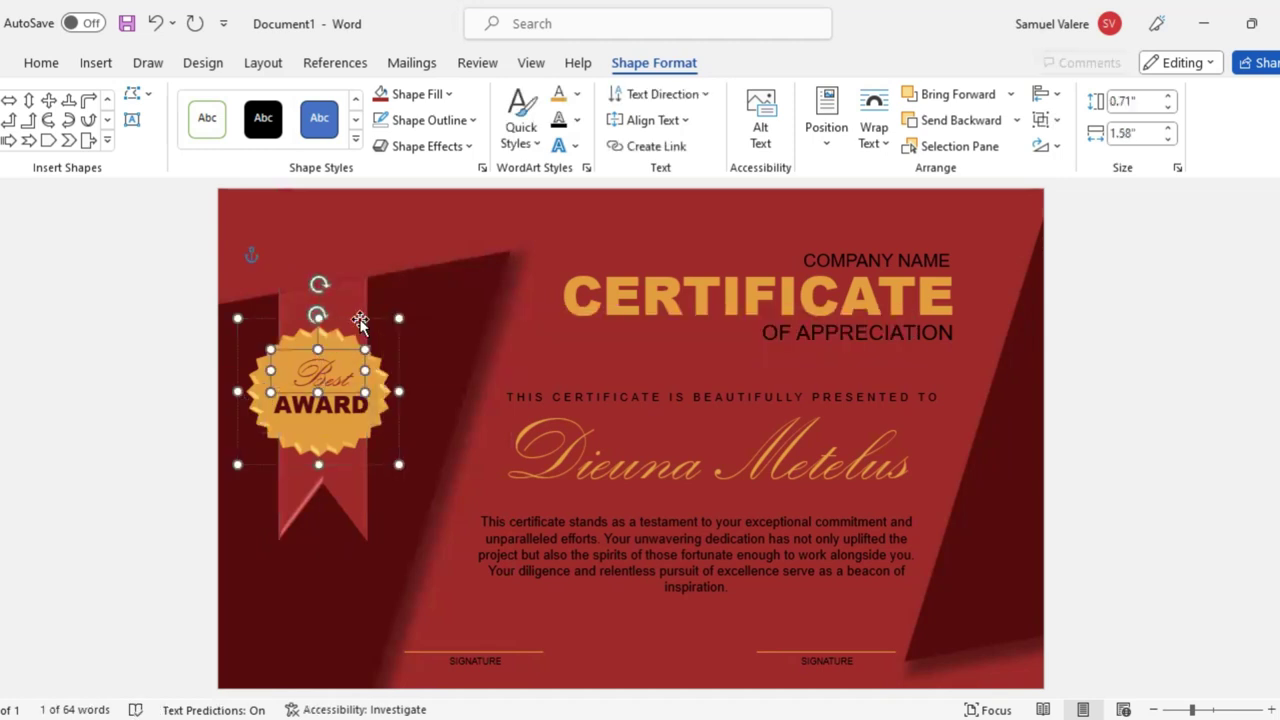
Shift the whole award badge group slightly right and up
{"action": "left_click", "coordinate": [360, 320]}
{"action": "left_click", "coordinate": [345, 322]}
{"action": "left_click", "coordinate": [319, 428]}
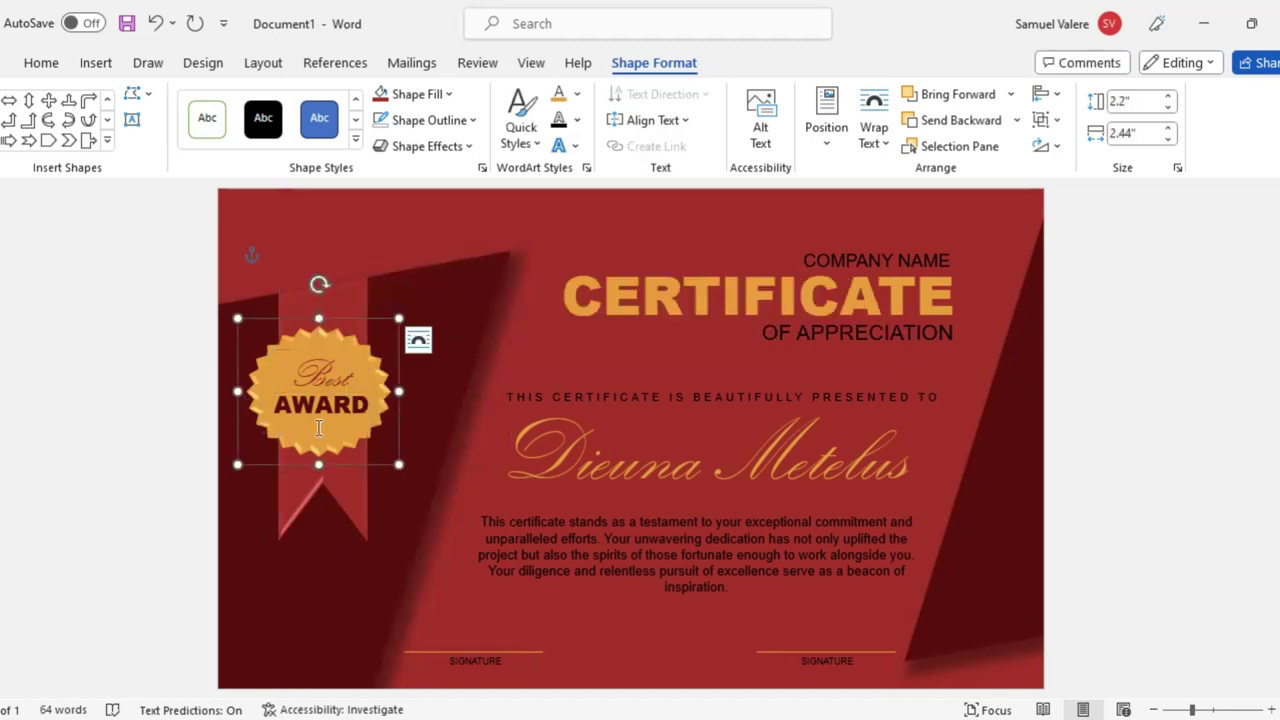
{"action": "left_click_drag", "start_coordinate": [318, 458], "coordinate": [322, 446]}
Select the plain starburst shape inside the badge
{"action": "left_click", "coordinate": [347, 447]}
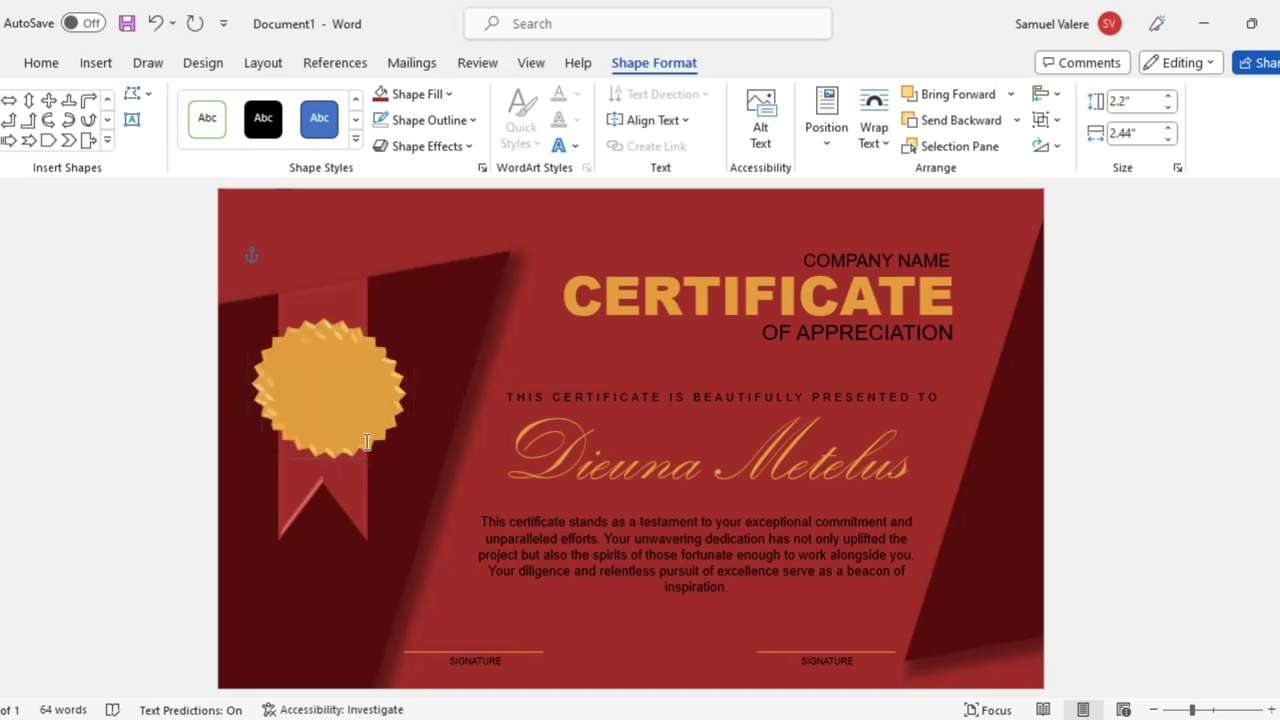
{"action": "left_click", "coordinate": [381, 458]}
{"action": "left_click", "coordinate": [375, 445]}
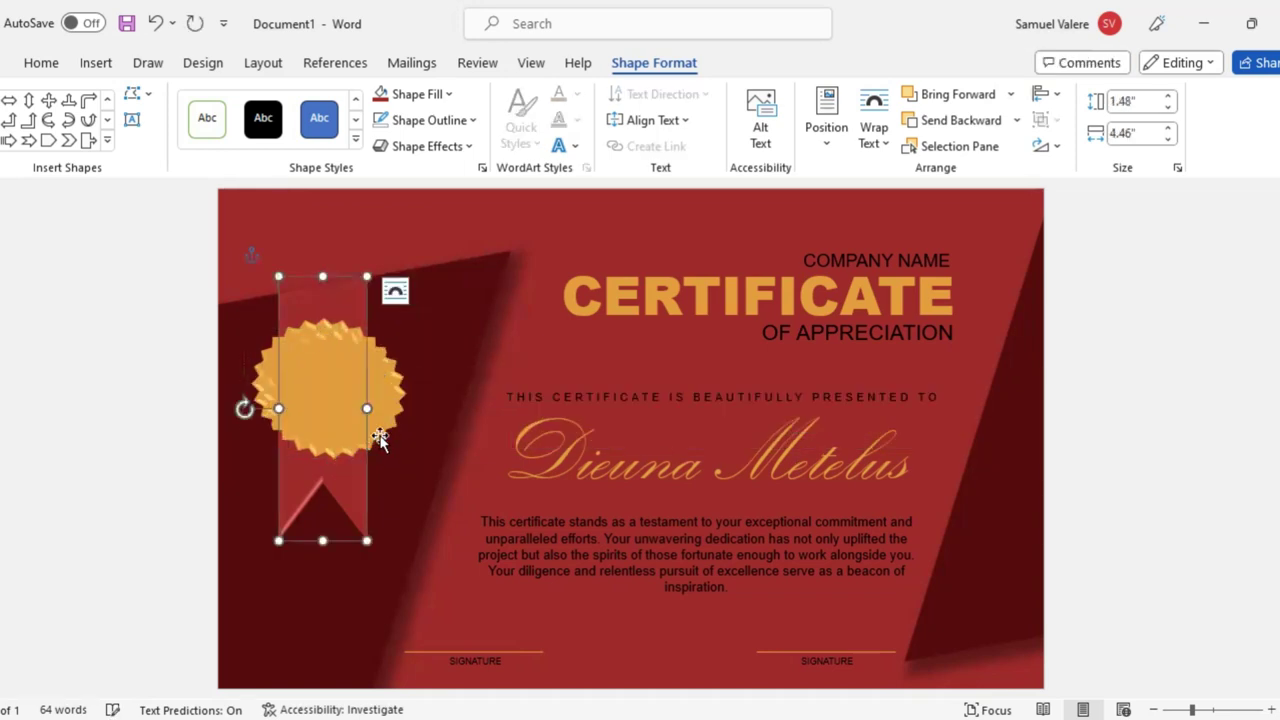
{"action": "left_click", "coordinate": [380, 440]}
{"action": "left_click", "coordinate": [380, 436]}
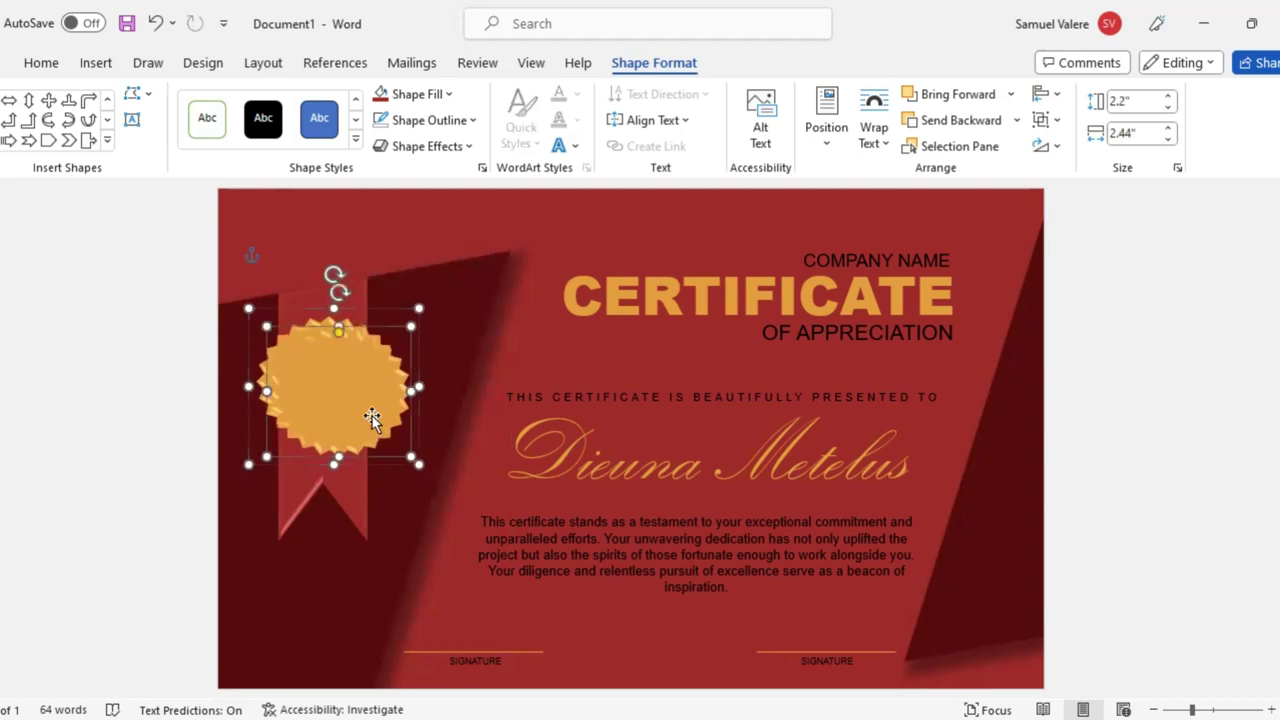
Move the centre starburst below the recipient's name, enlarge it, and place it over the body text
{"action": "left_click_drag", "start_coordinate": [372, 418], "coordinate": [722, 566]}
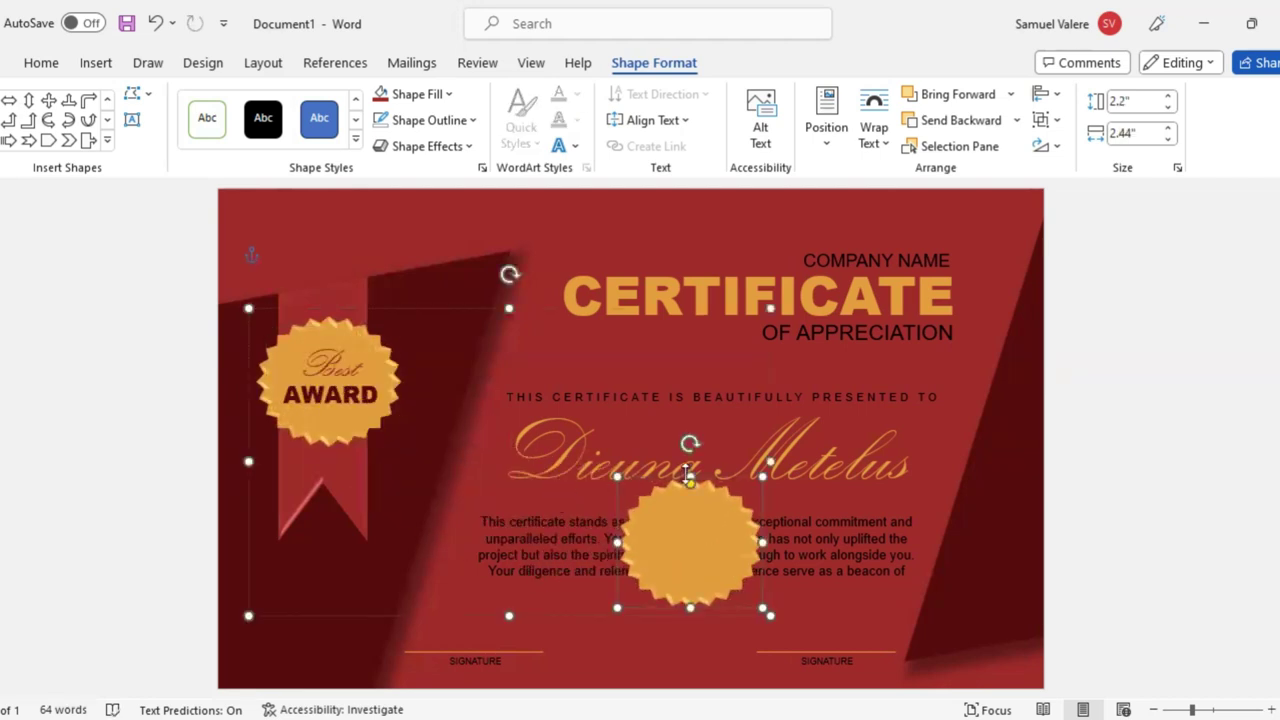
{"action": "left_click", "coordinate": [1057, 120]}
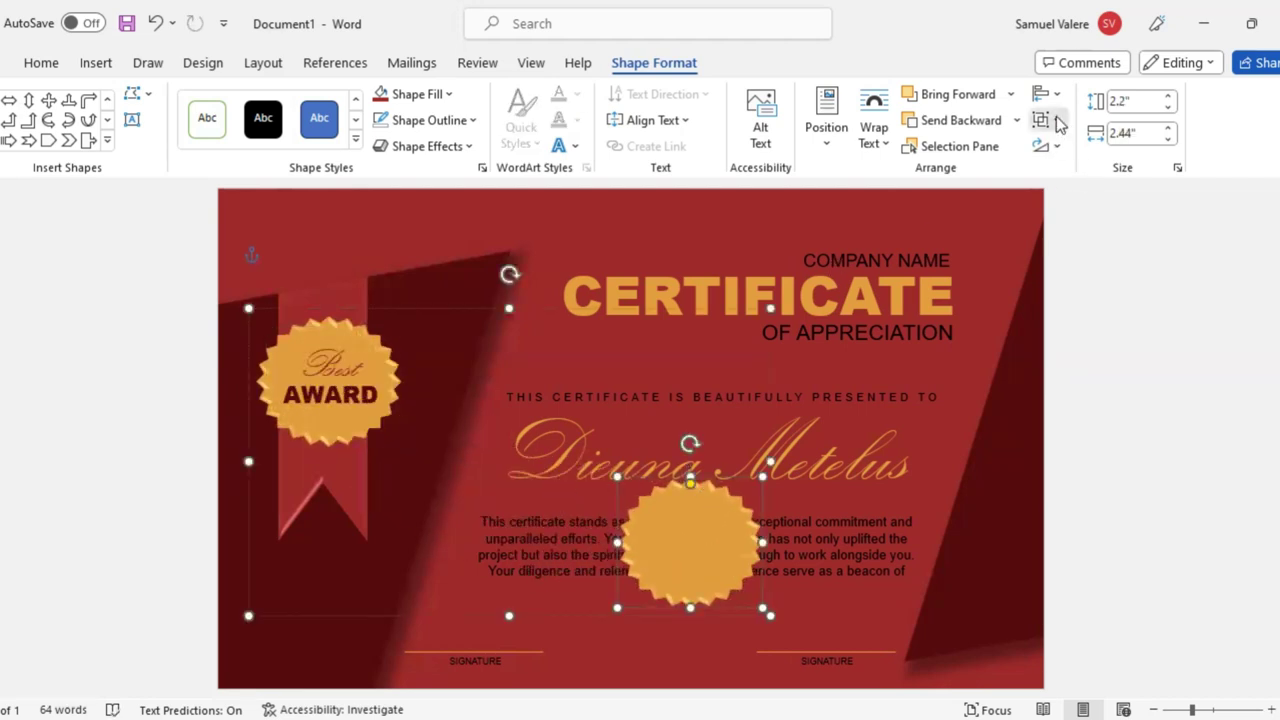
{"action": "left_click", "coordinate": [1078, 164]}
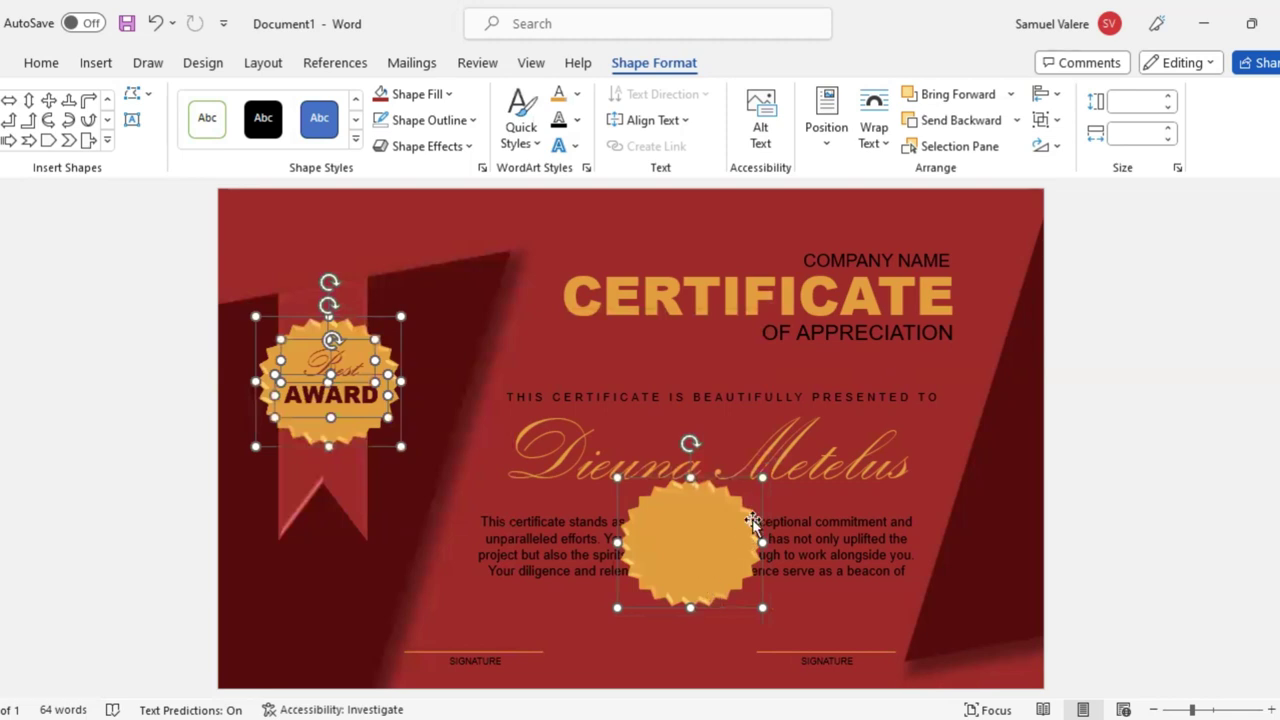
{"action": "left_click", "coordinate": [693, 553]}
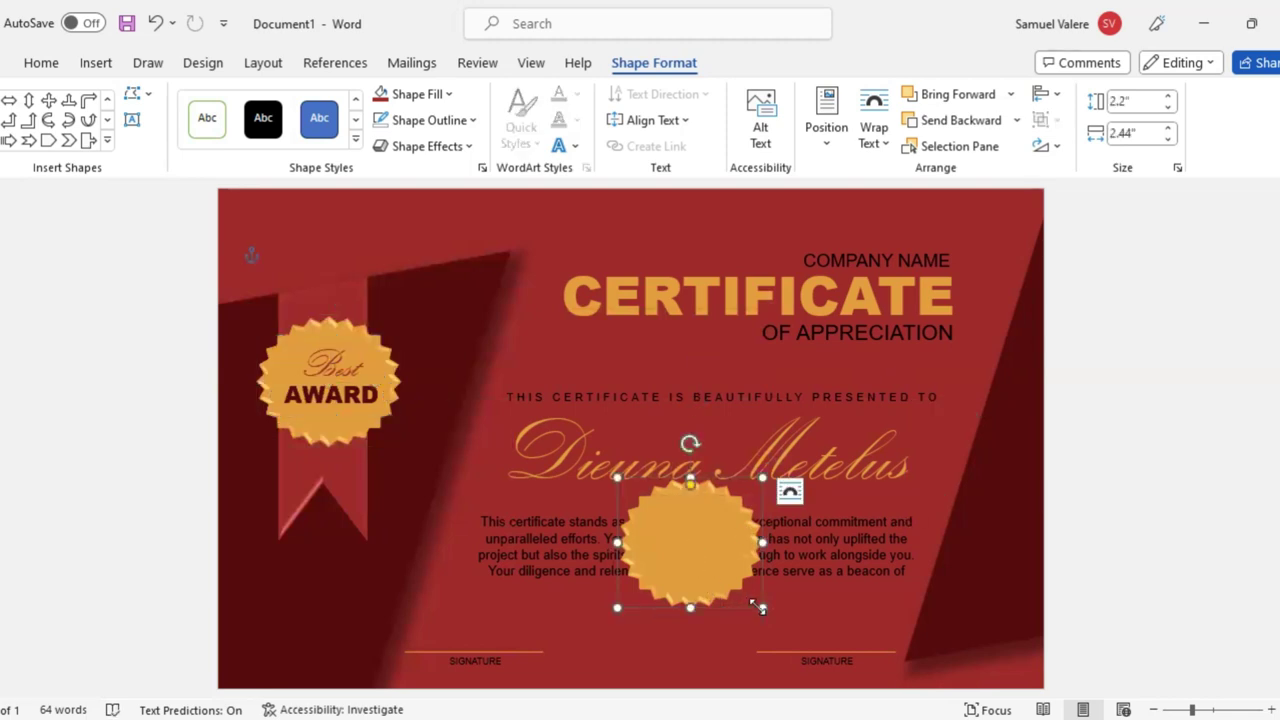
{"action": "left_click_drag", "start_coordinate": [757, 605], "coordinate": [829, 679]}
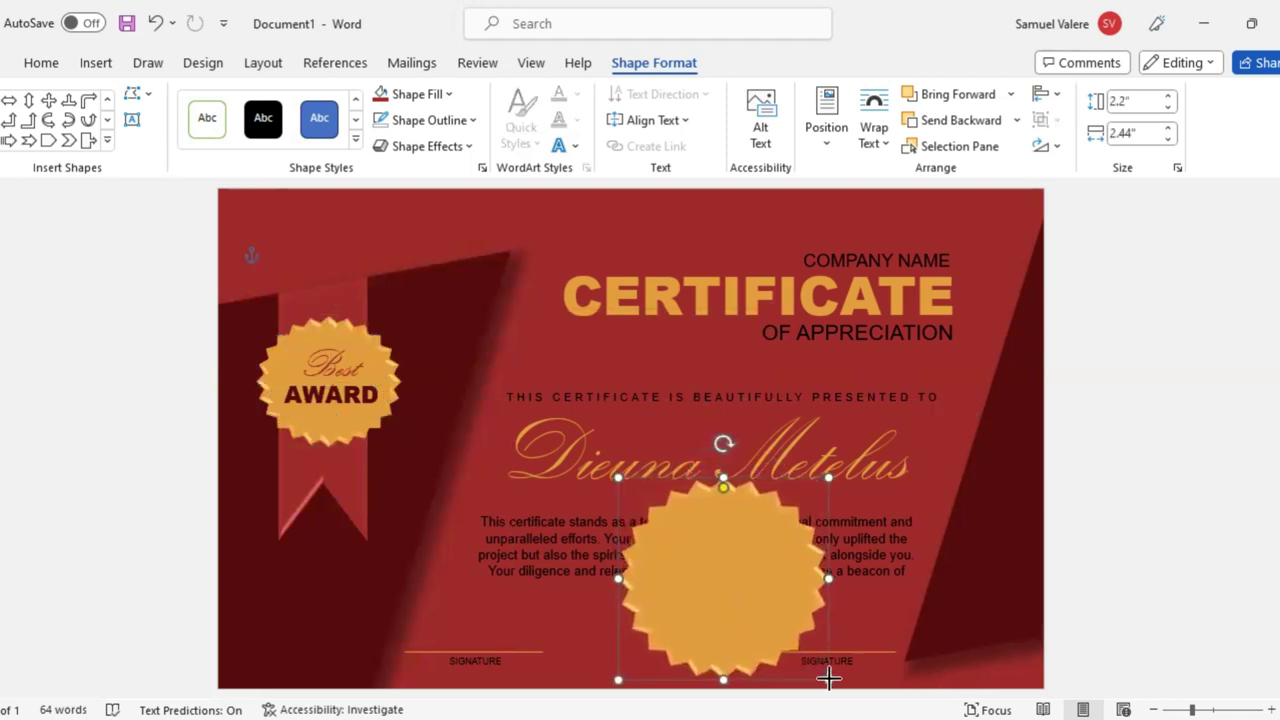
{"action": "left_click_drag", "start_coordinate": [720, 598], "coordinate": [656, 568]}
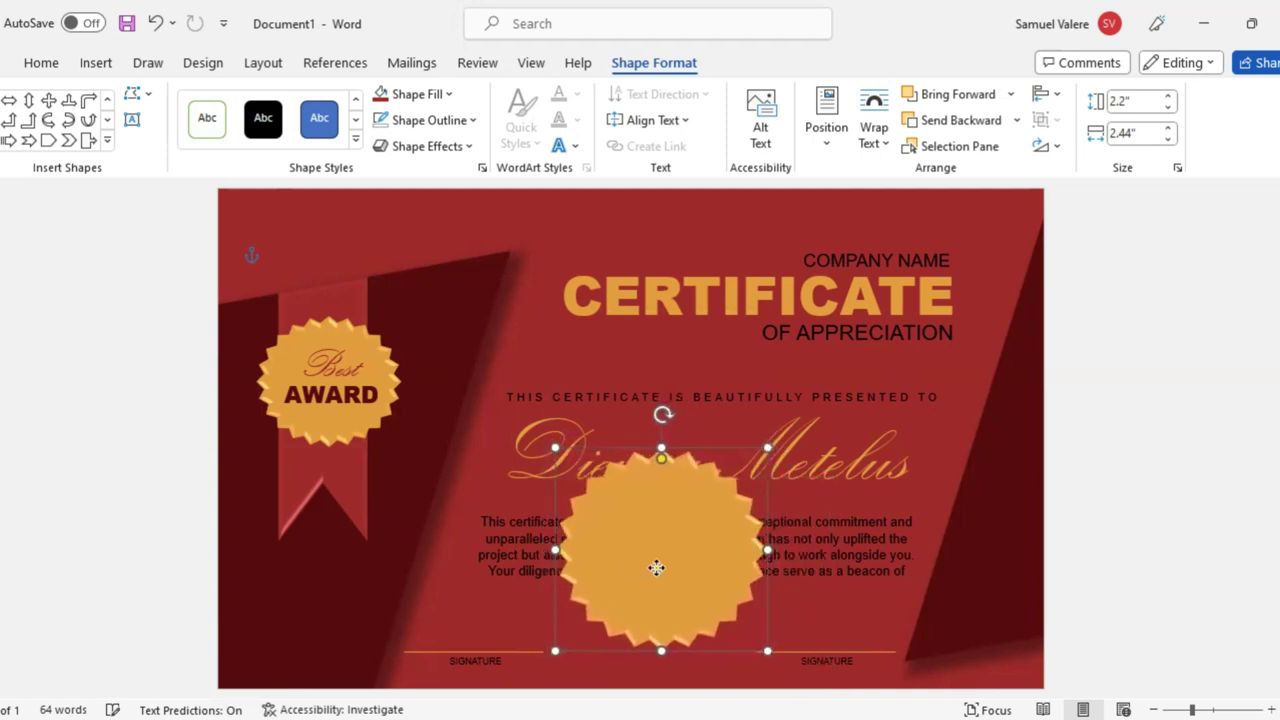
Fill the starburst dark red (#540B0E), leaving More Fill Colors unchanged
{"action": "left_click", "coordinate": [450, 95]}
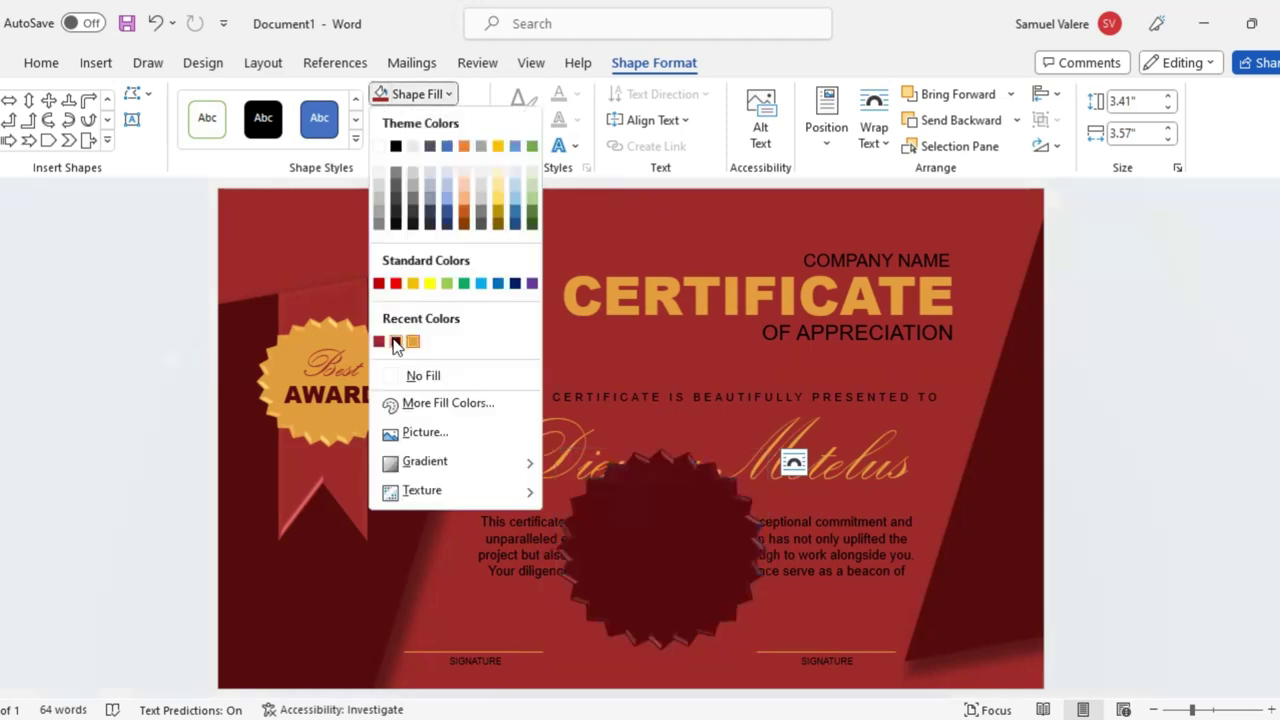
{"action": "left_click", "coordinate": [396, 342]}
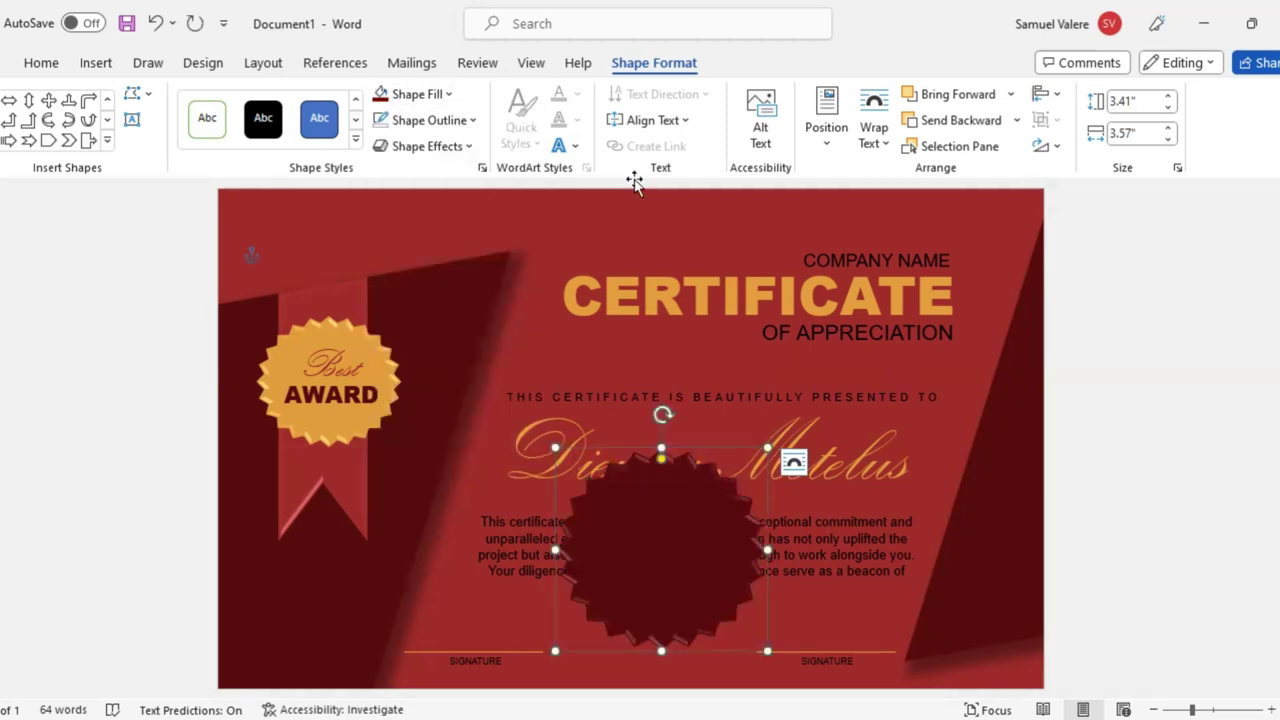
{"action": "left_click", "coordinate": [452, 95]}
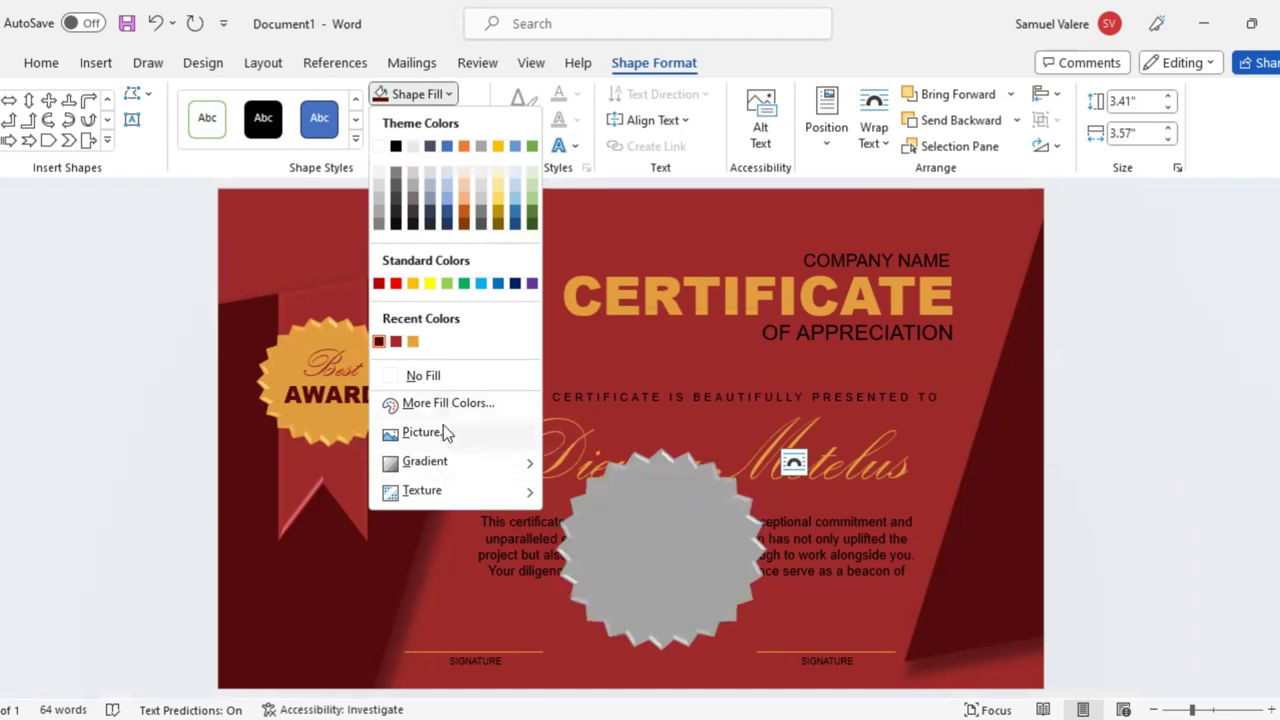
{"action": "left_click", "coordinate": [448, 402]}
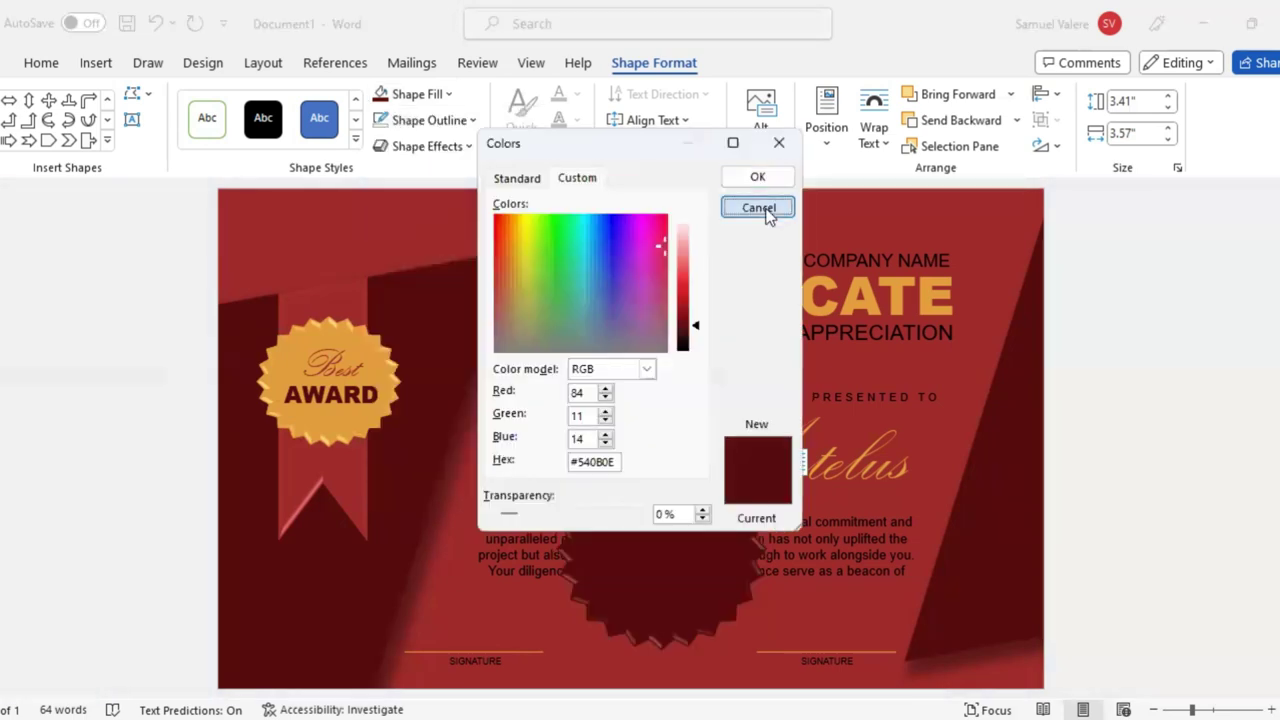
{"action": "left_click", "coordinate": [762, 208]}
{"action": "left_click", "coordinate": [455, 97]}
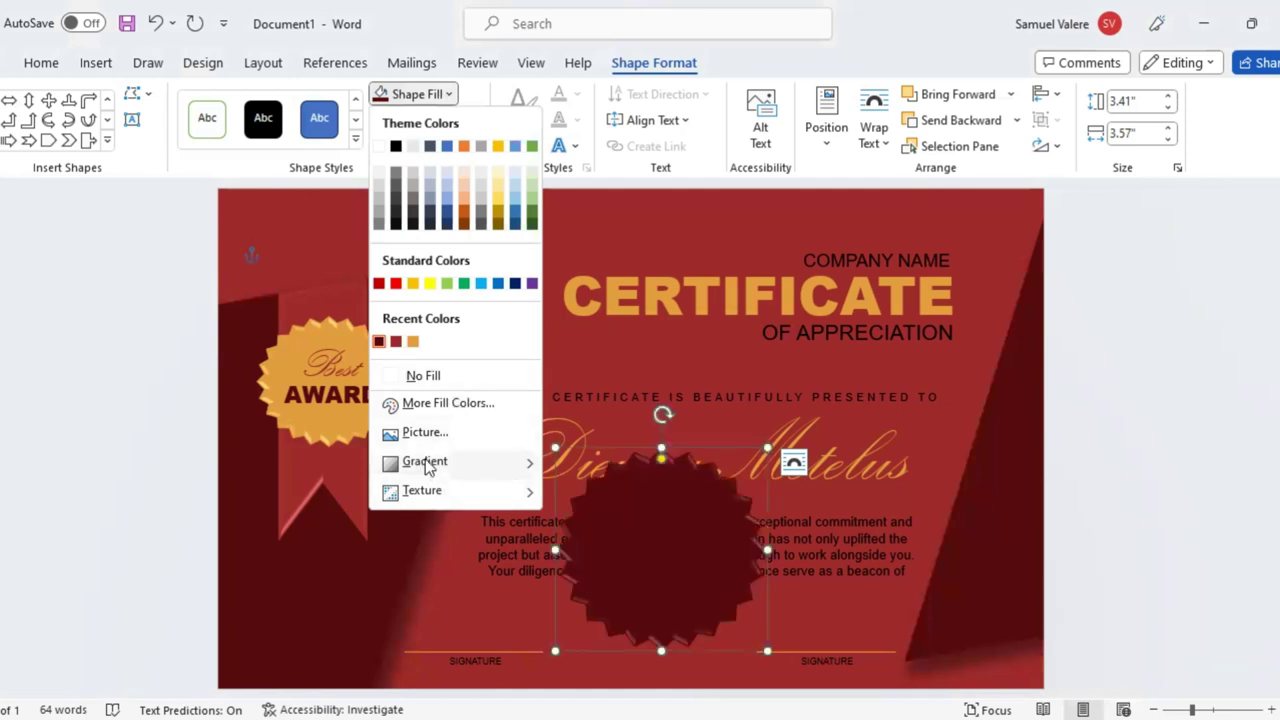
{"action": "mouse_move", "coordinate": [427, 467]}
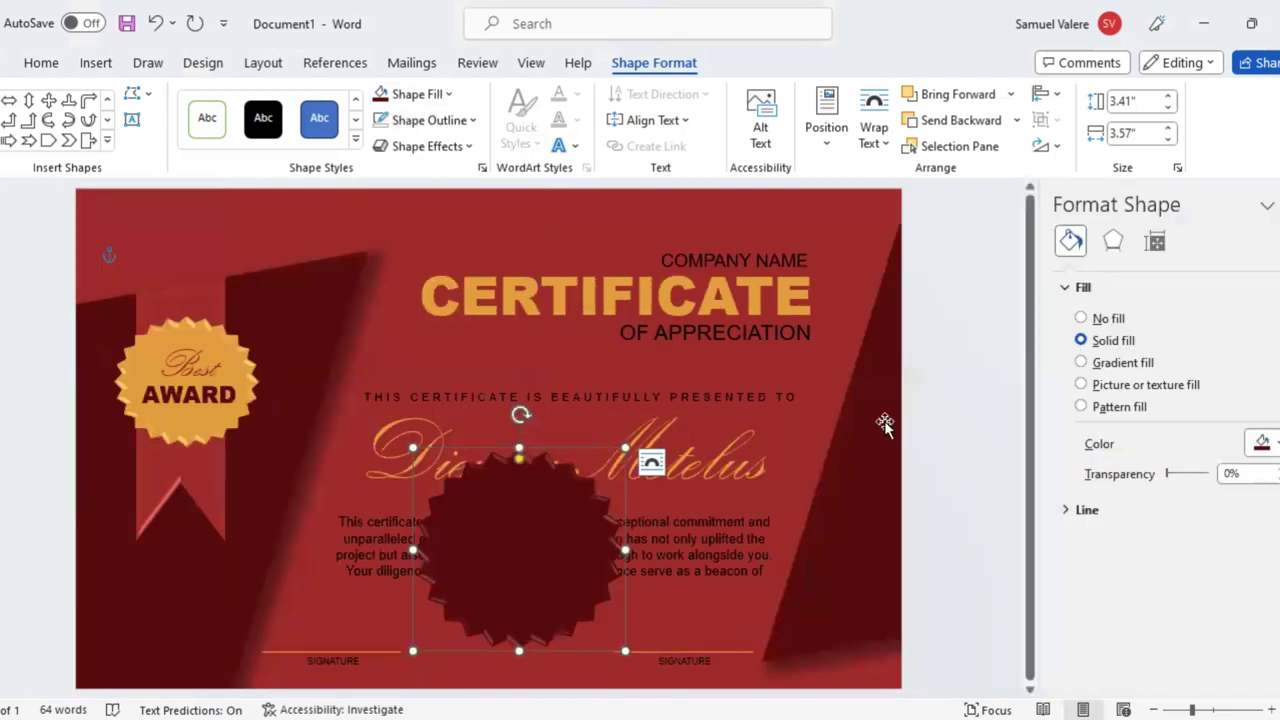
Make the seal's fill semi-transparent and send it behind the paragraph text
{"action": "left_click_drag", "start_coordinate": [1168, 474], "coordinate": [1190, 477]}
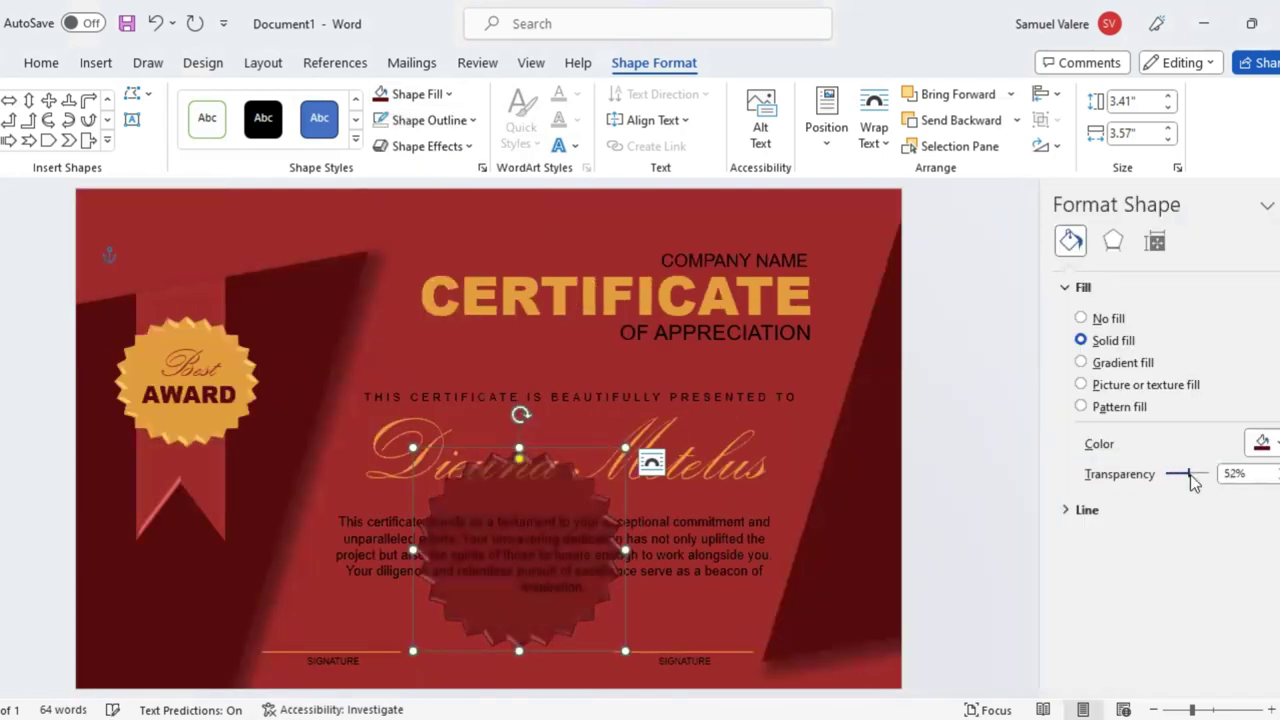
{"action": "left_click", "coordinate": [975, 122]}
{"action": "left_click", "coordinate": [975, 122]}
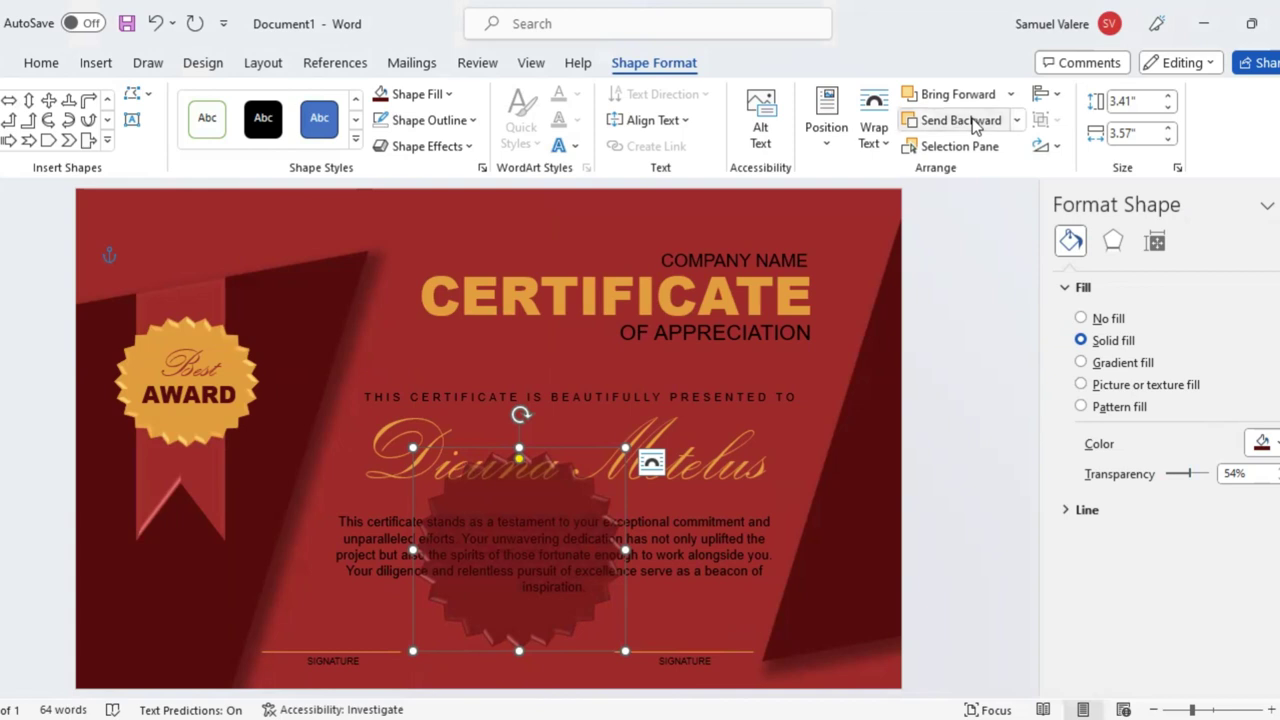
{"action": "left_click", "coordinate": [969, 126]}
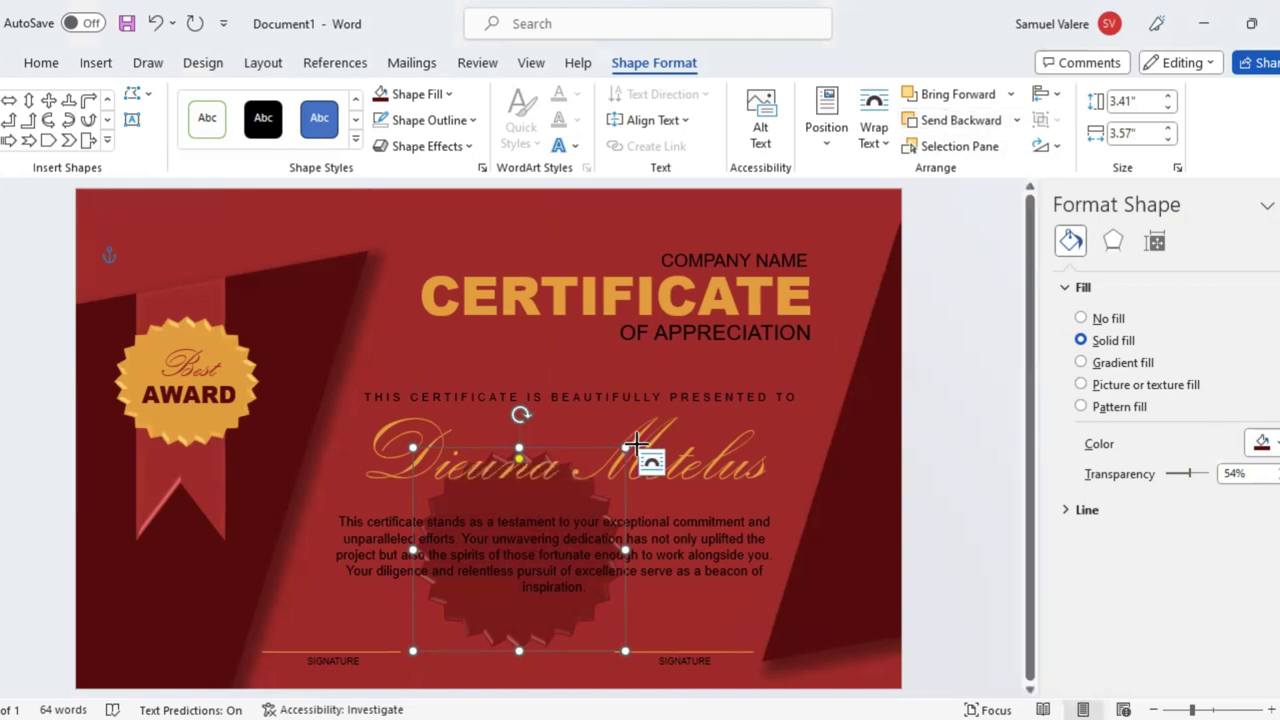
Resize and reposition the seal slightly, then raise its fill transparency to 56%
{"action": "left_click_drag", "start_coordinate": [636, 443], "coordinate": [647, 437]}
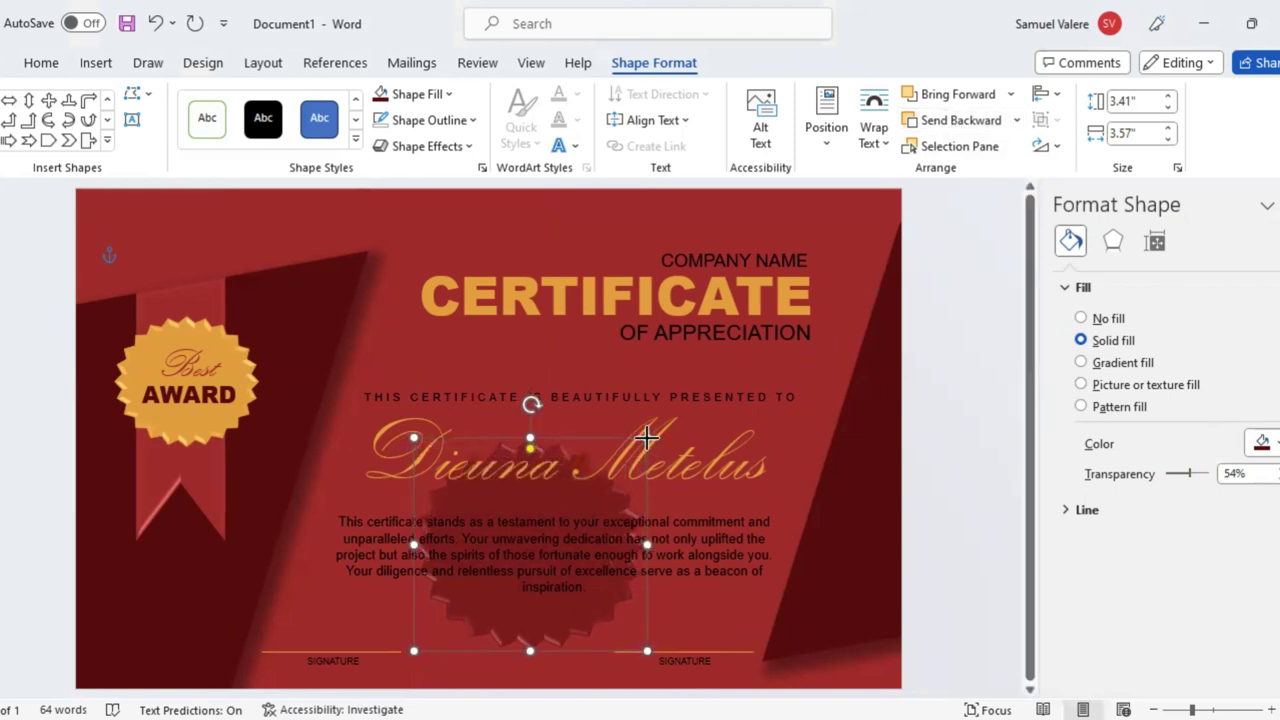
{"action": "mouse_move", "coordinate": [575, 616]}
{"action": "left_mouse_down"}
{"action": "mouse_move", "coordinate": [562, 628]}
{"action": "mouse_move", "coordinate": [571, 618]}
{"action": "left_mouse_up"}
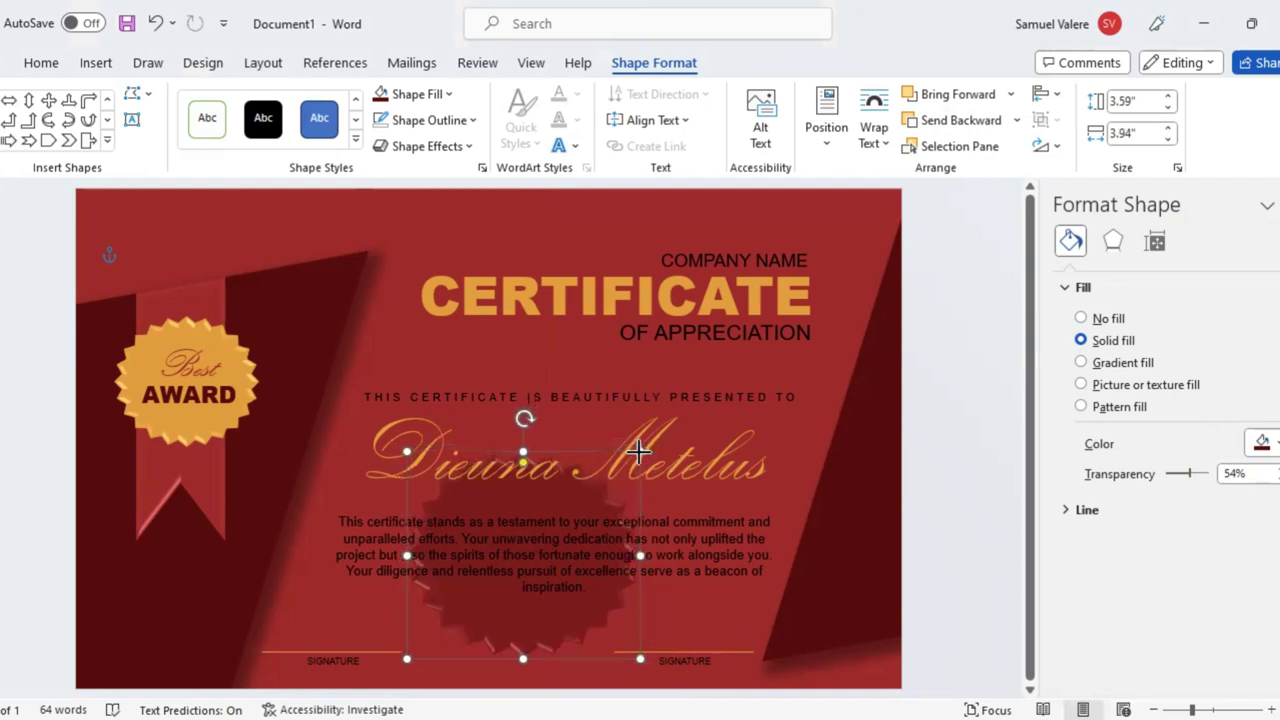
{"action": "left_click_drag", "start_coordinate": [638, 452], "coordinate": [640, 460]}
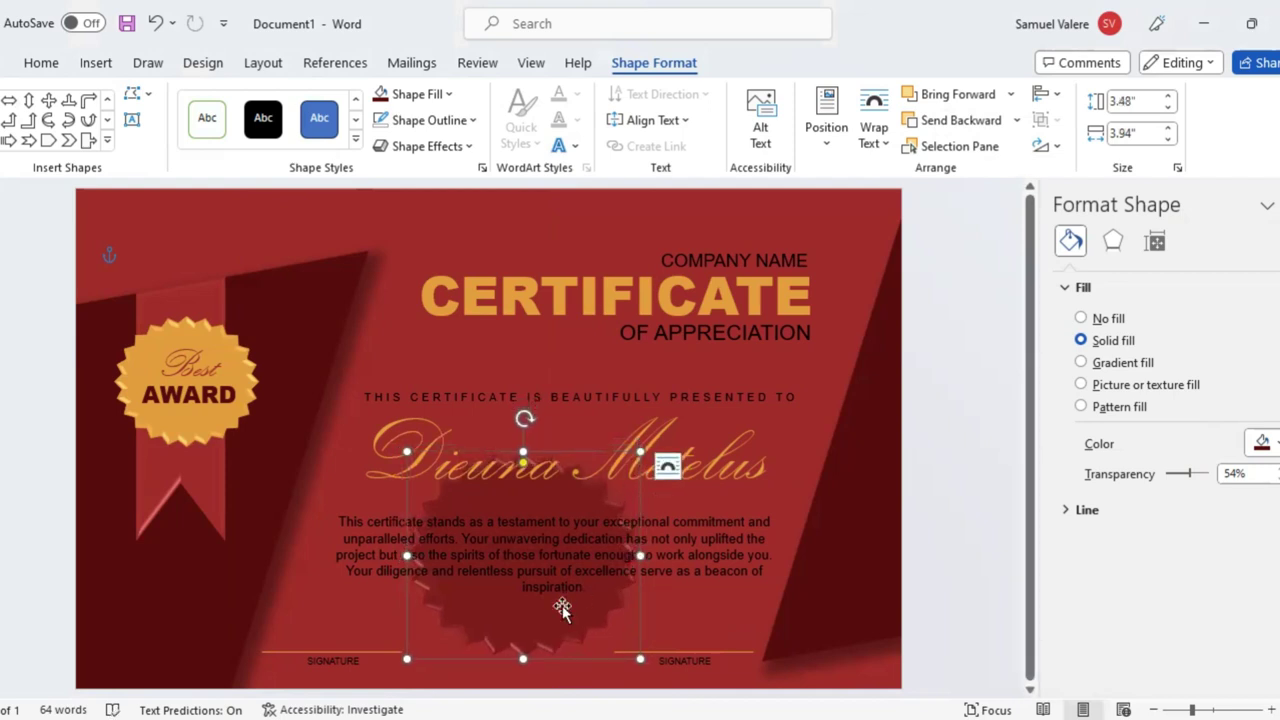
{"action": "left_click", "coordinate": [474, 121]}
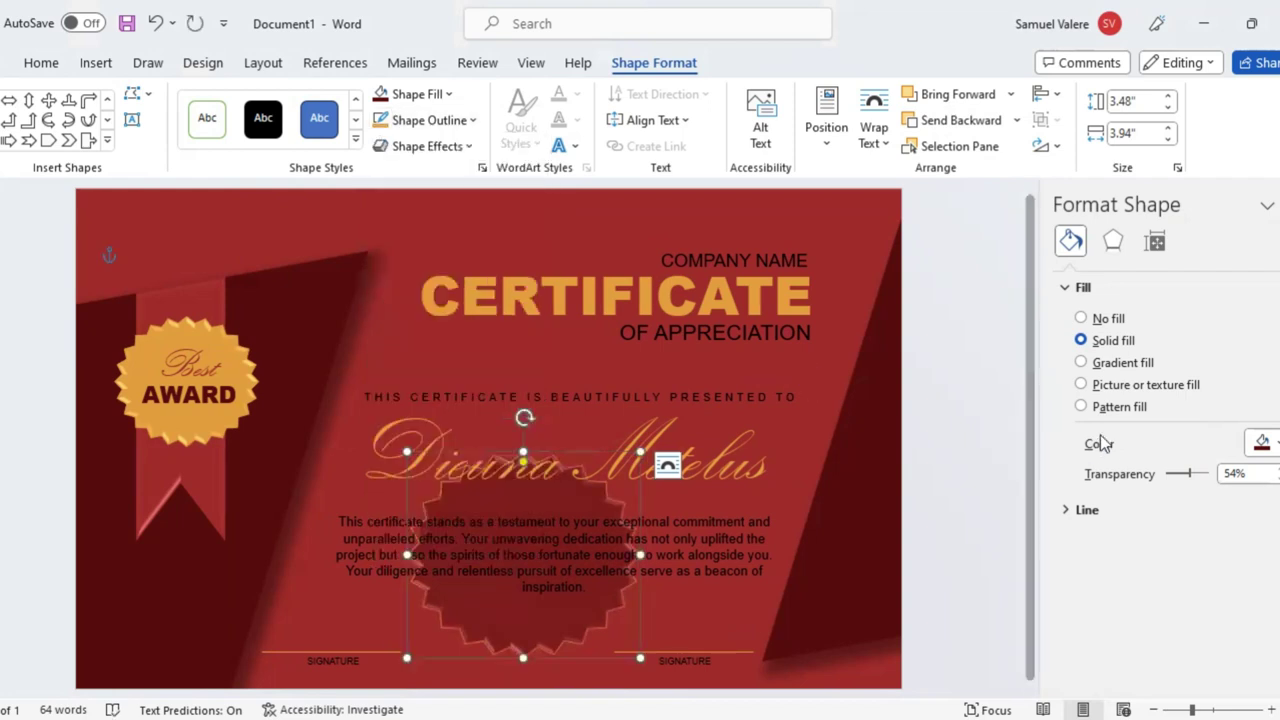
{"action": "left_click_drag", "start_coordinate": [1190, 474], "coordinate": [1193, 481]}
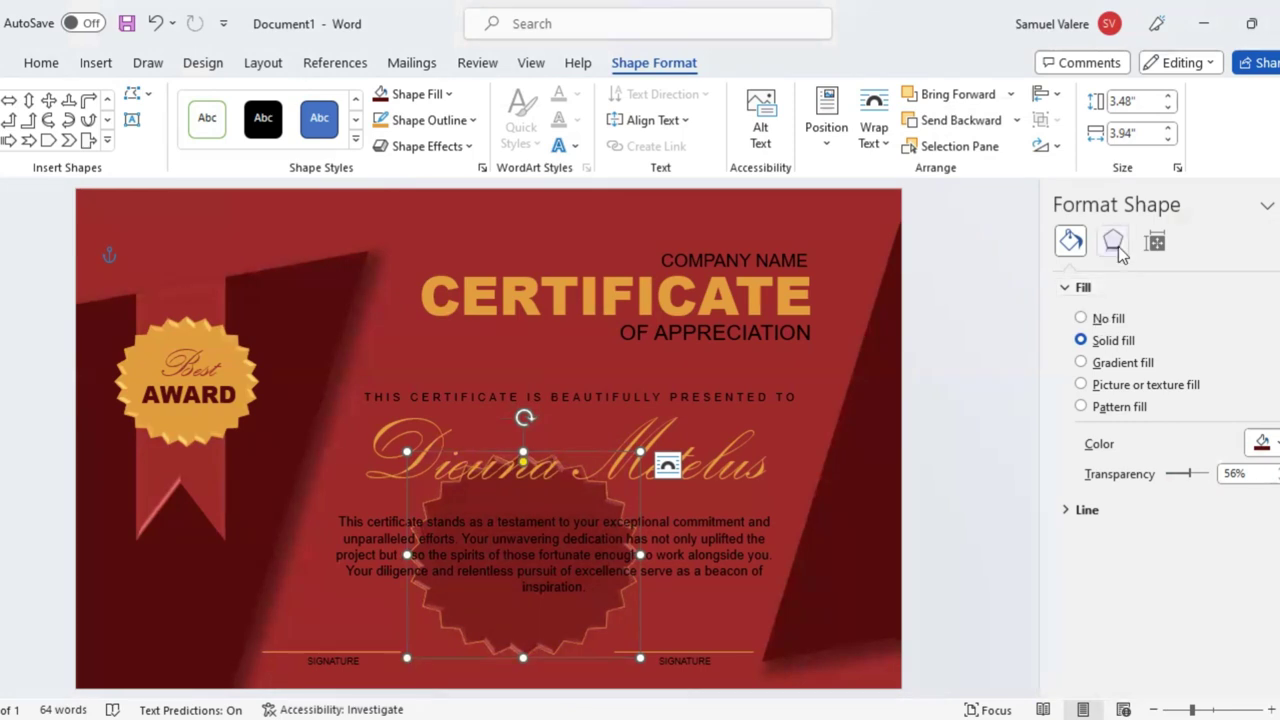
Set the seal's outline transparency to 56% to match the fill
{"action": "left_click", "coordinate": [1118, 509]}
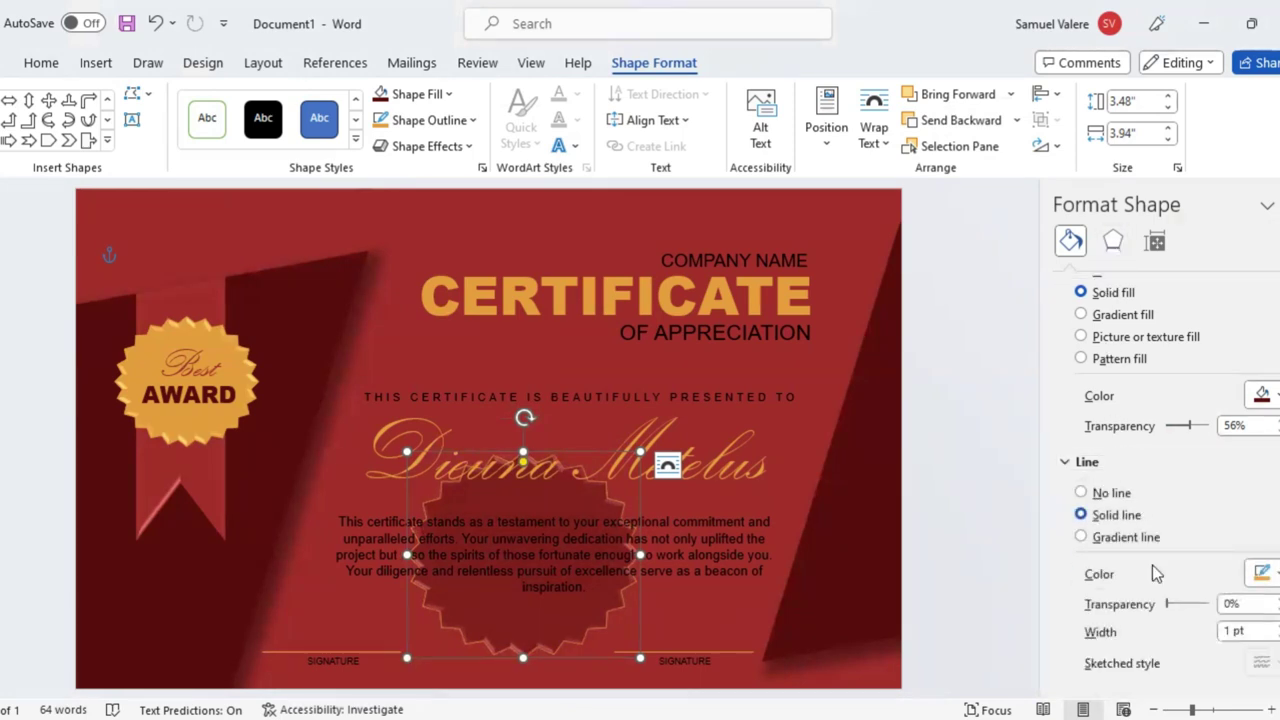
{"action": "left_click_drag", "start_coordinate": [1166, 602], "coordinate": [1190, 611]}
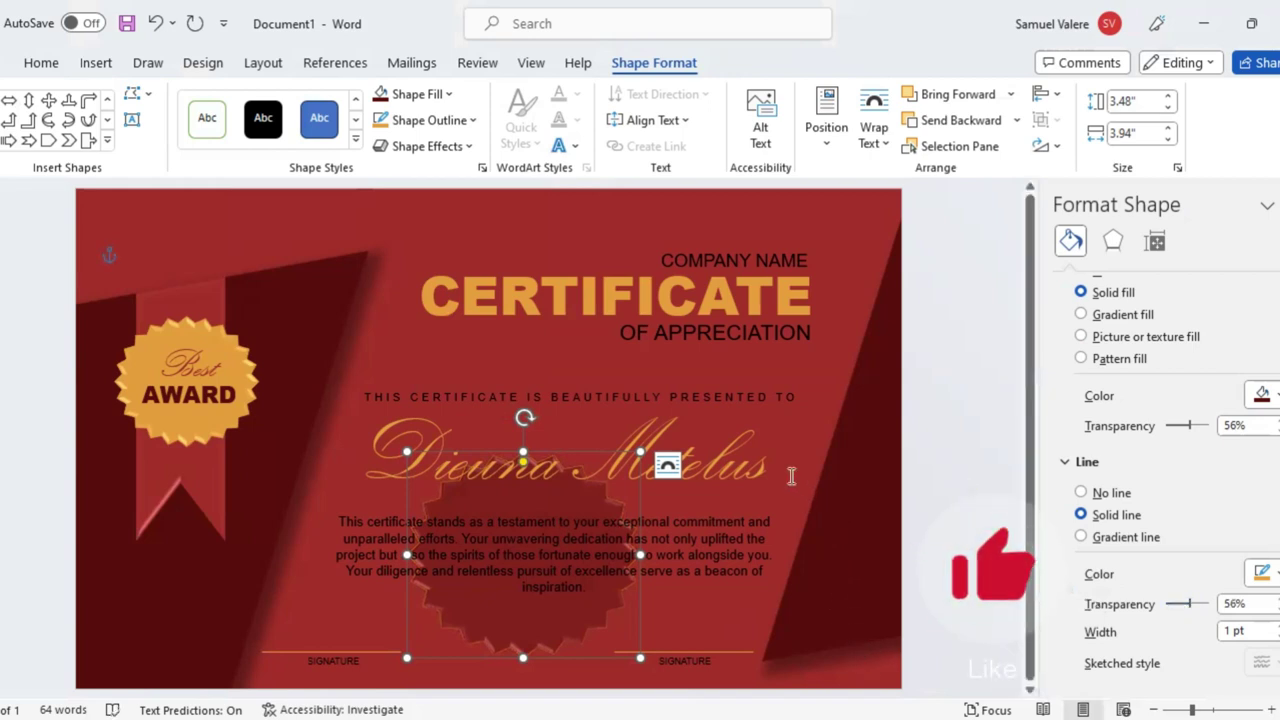
{"action": "left_click", "coordinate": [846, 386]}
{"action": "left_click", "coordinate": [1110, 340]}
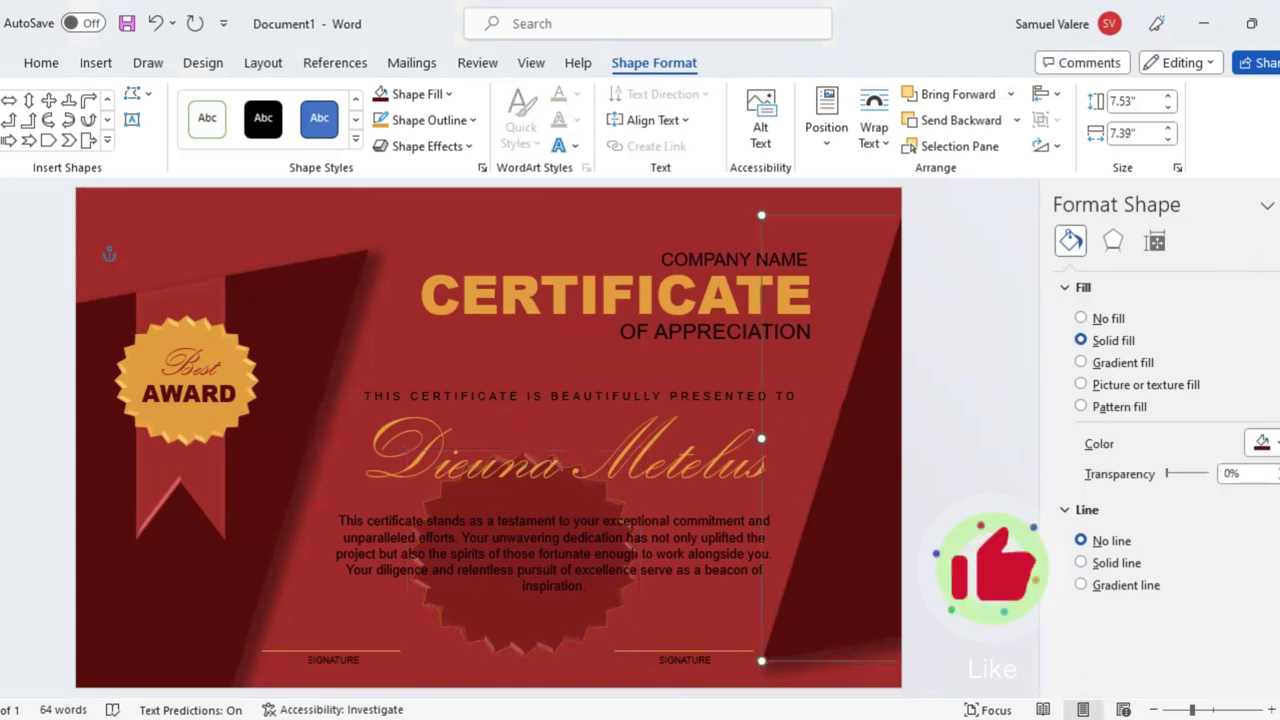
Close Format Shape and centre the faint seal behind the body paragraph below the recipient's name
{"action": "left_click", "coordinate": [1277, 204]}
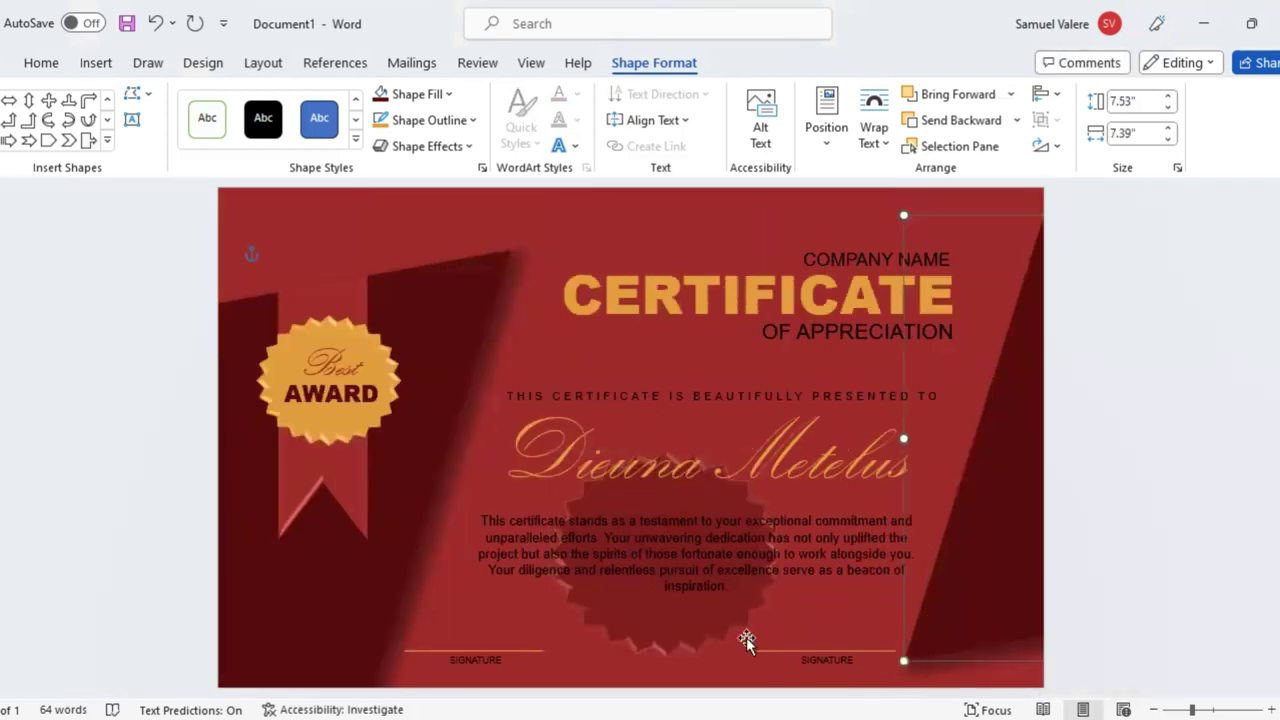
{"action": "left_click_drag", "start_coordinate": [674, 643], "coordinate": [652, 660]}
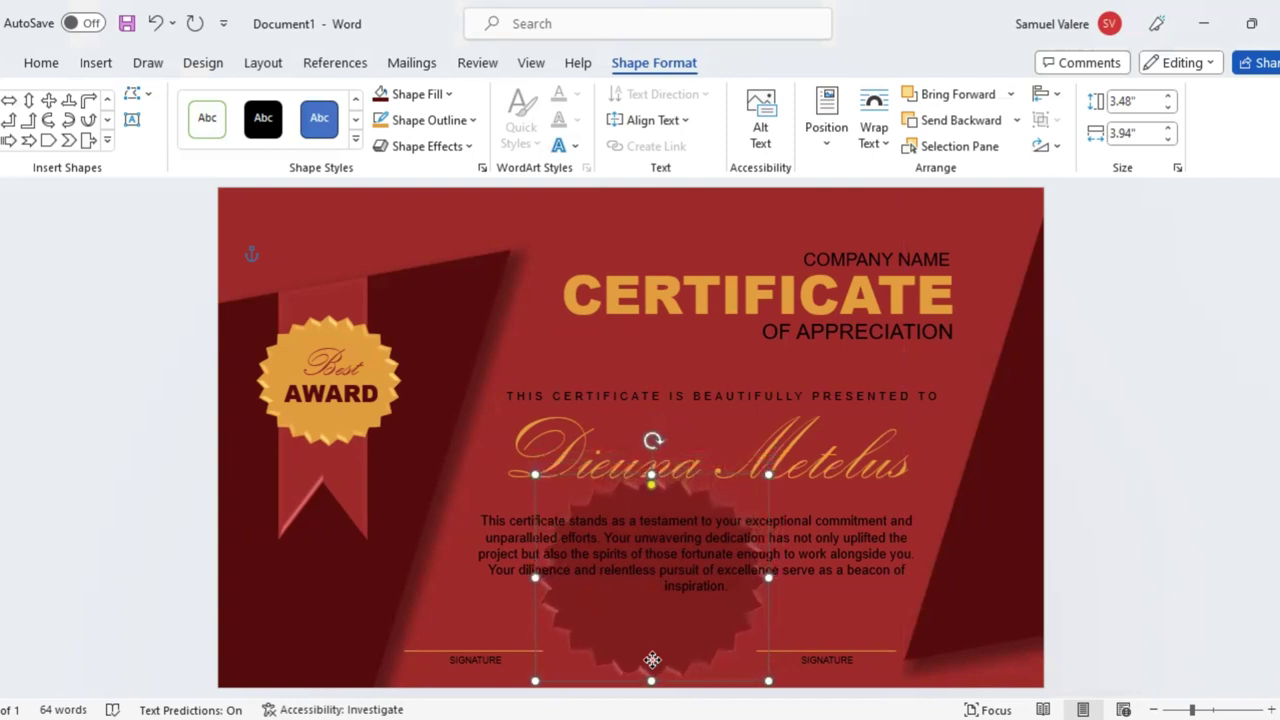
{"action": "mouse_move", "coordinate": [652, 660]}
{"action": "left_mouse_down"}
{"action": "mouse_move", "coordinate": [698, 557]}
{"action": "mouse_move", "coordinate": [650, 650]}
{"action": "mouse_move", "coordinate": [652, 632]}
{"action": "left_mouse_up"}
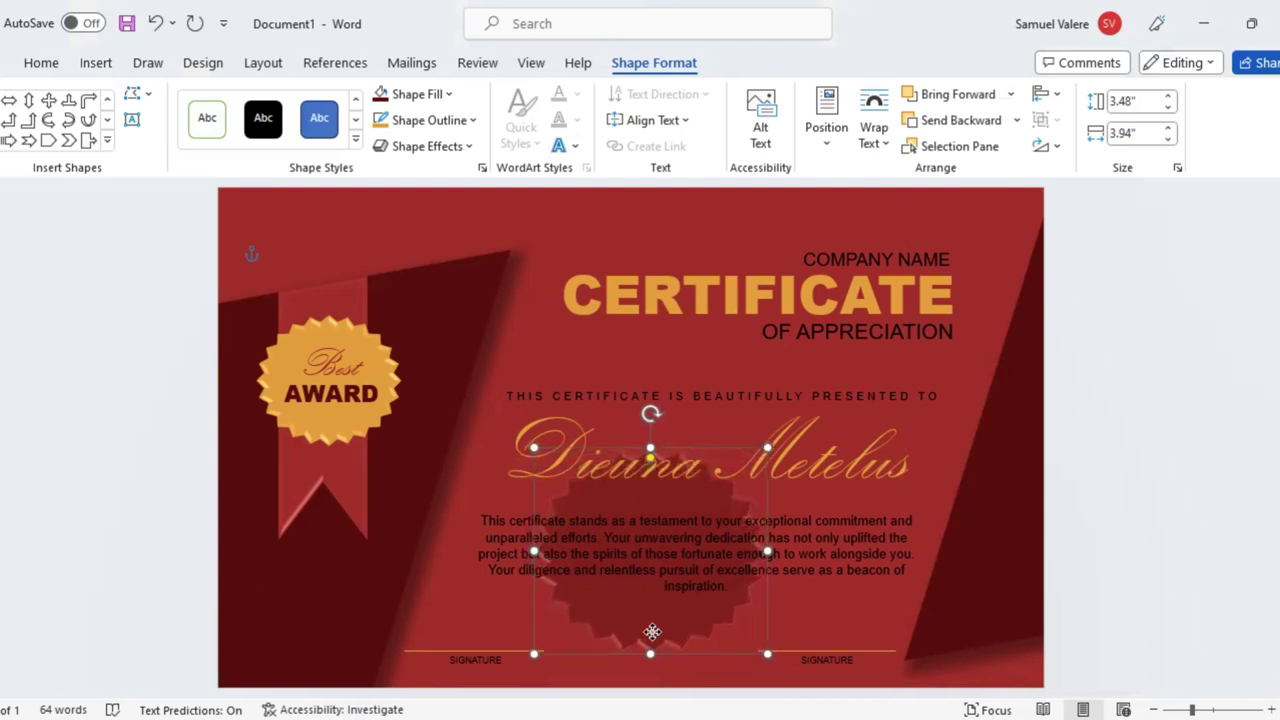
{"action": "left_click_drag", "start_coordinate": [652, 640], "coordinate": [652, 640]}
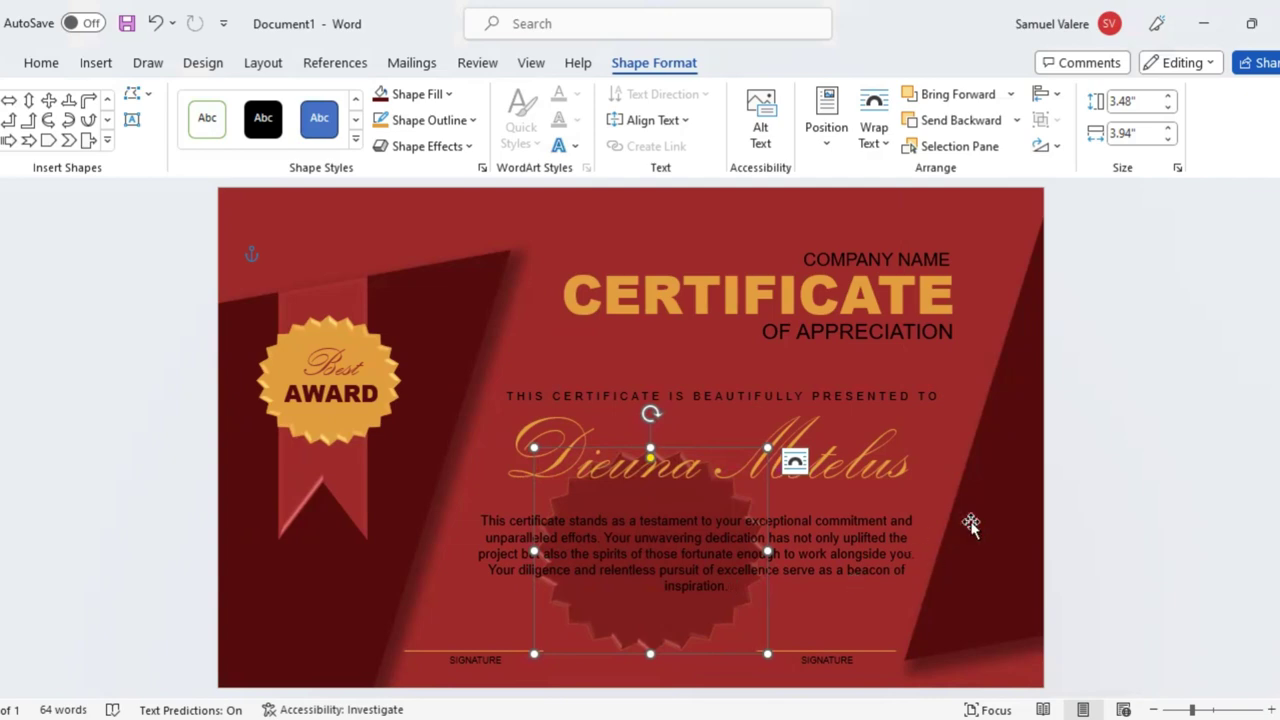
{"action": "left_click", "coordinate": [1116, 390]}
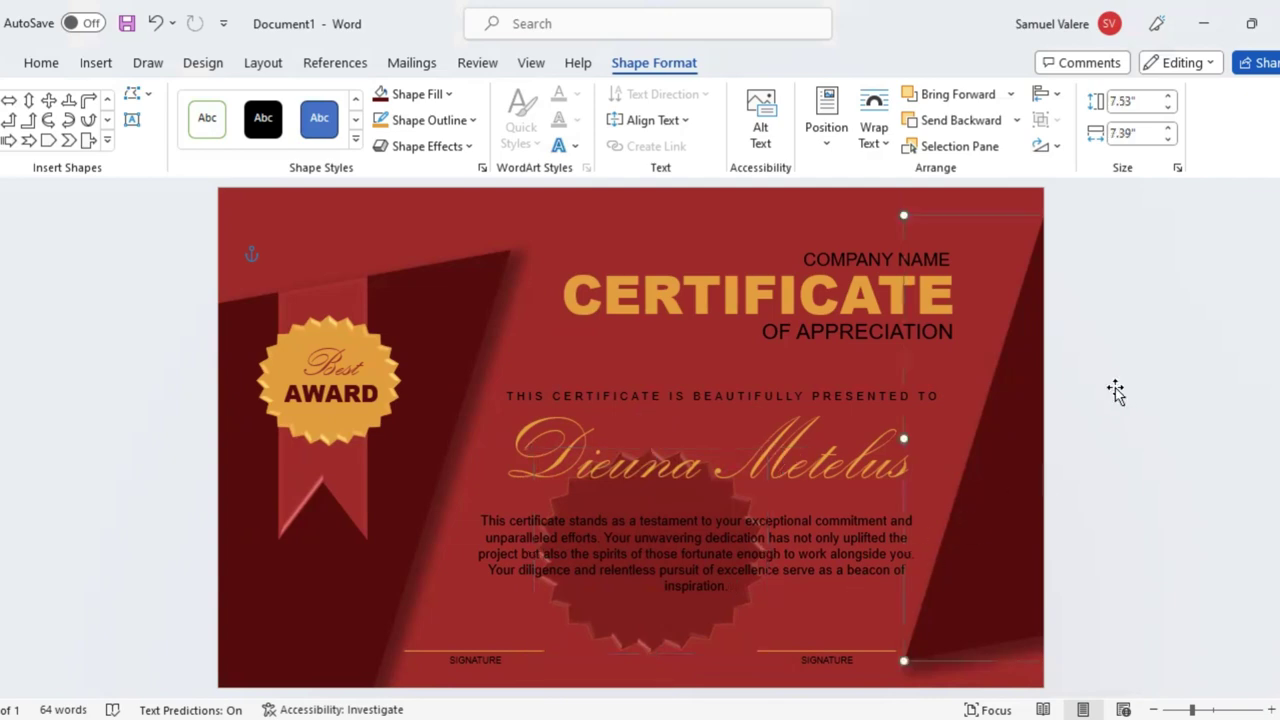